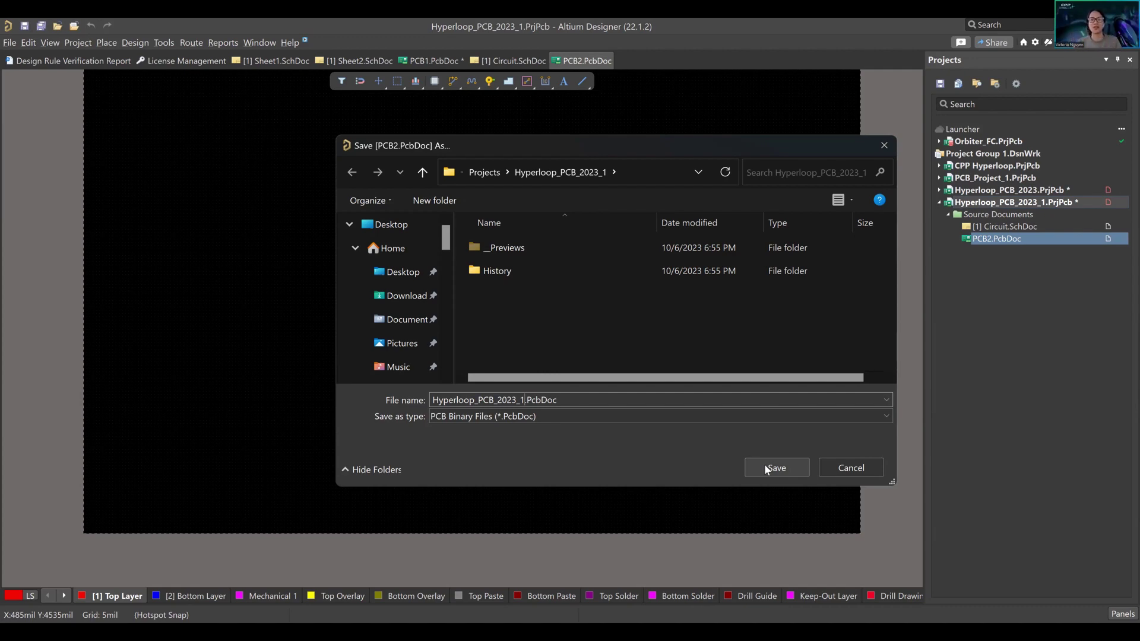
Save the PCB document as Hyperloop_PCB_2023_1.PcbDoc and bring up the Circuit.SchDoc schematic.
left_click(765, 466)
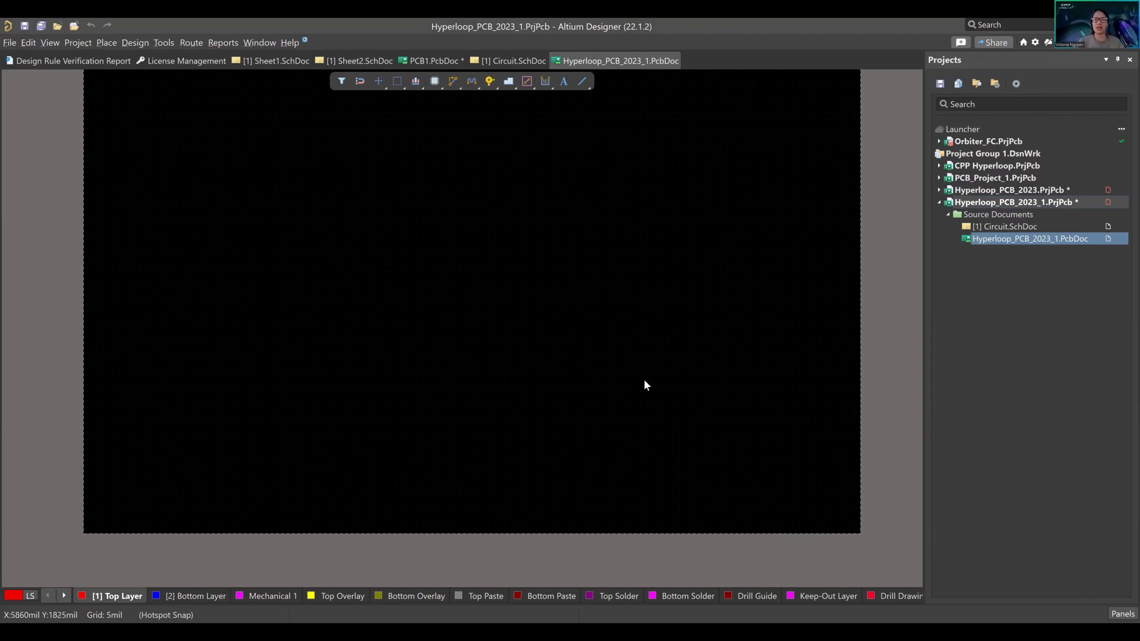
left_click(514, 61)
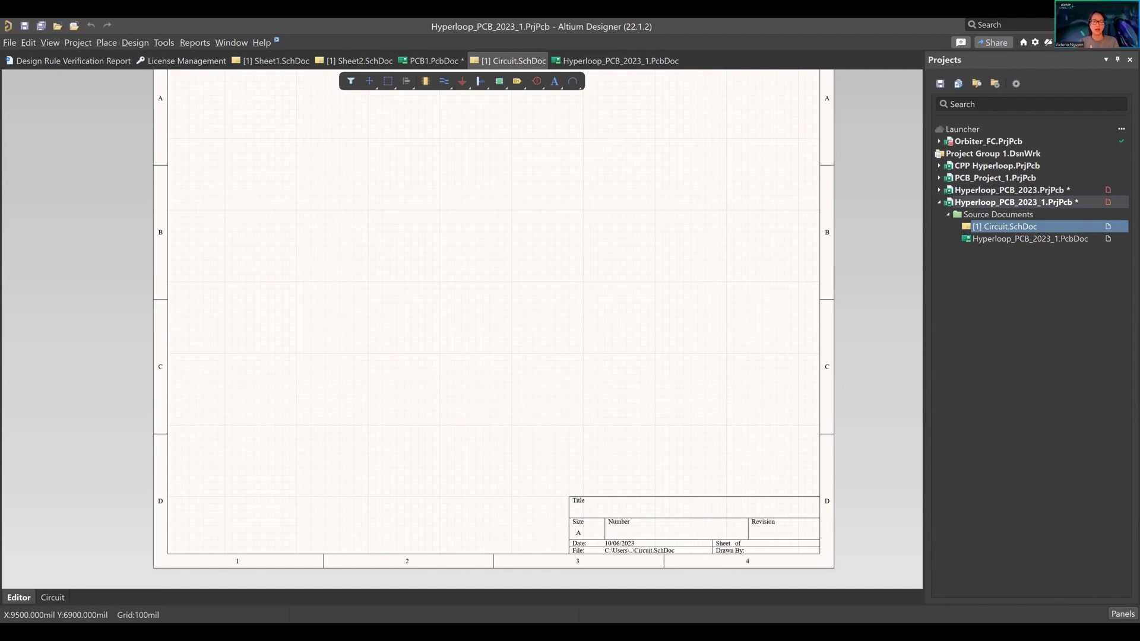
Show the component browser for the schematic and check the list of available libraries.
left_click(1121, 614)
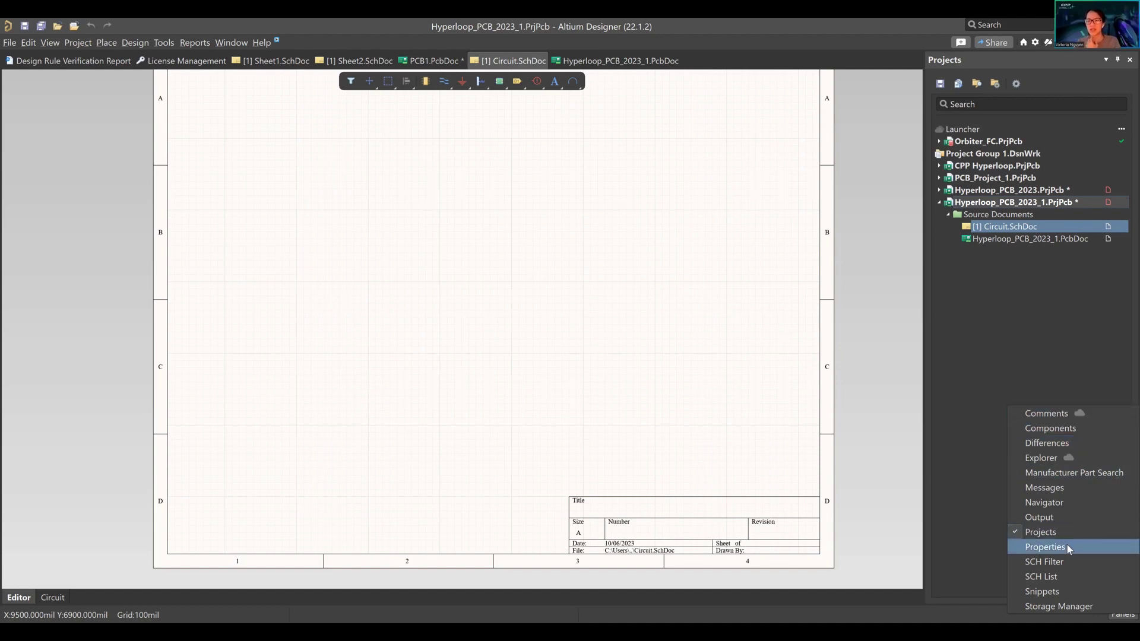
left_click(1095, 429)
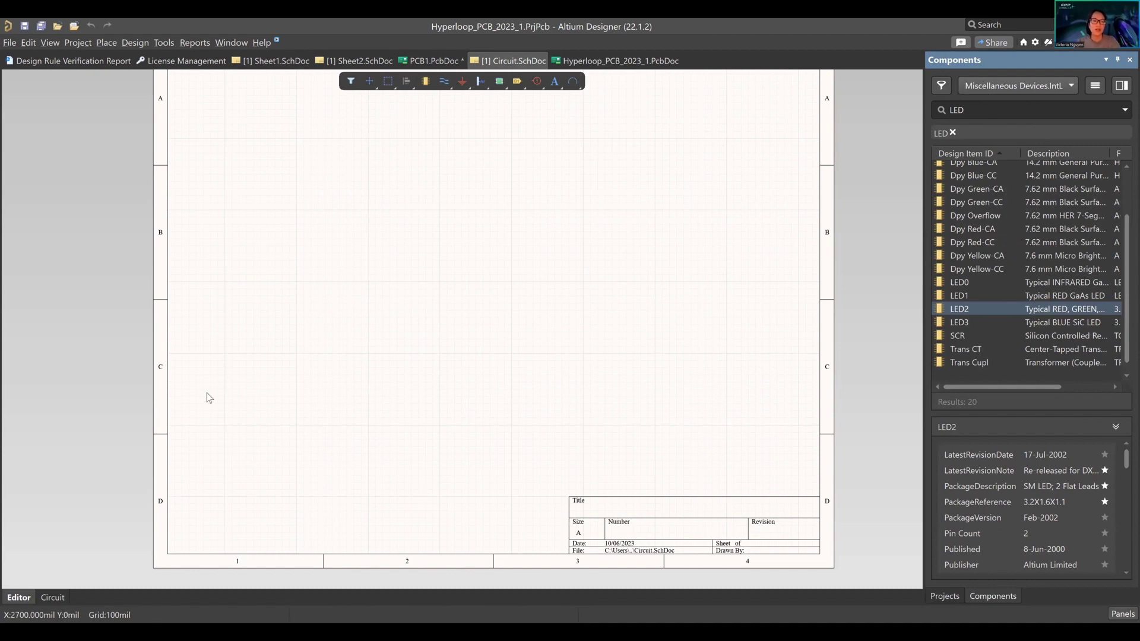
left_click(1054, 85)
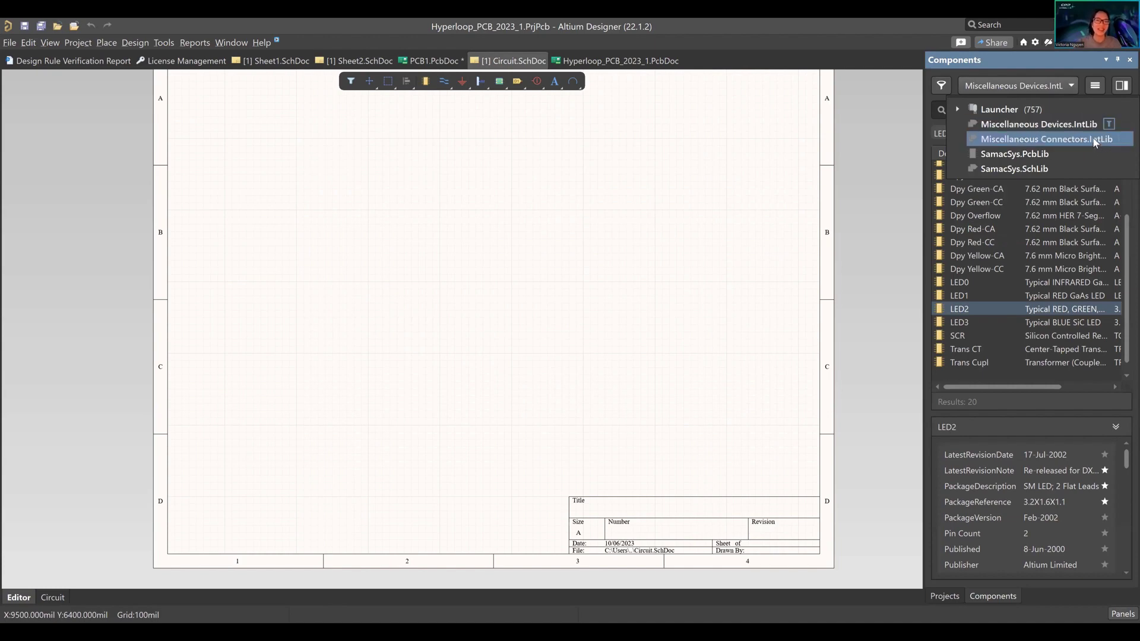
left_click(1062, 87)
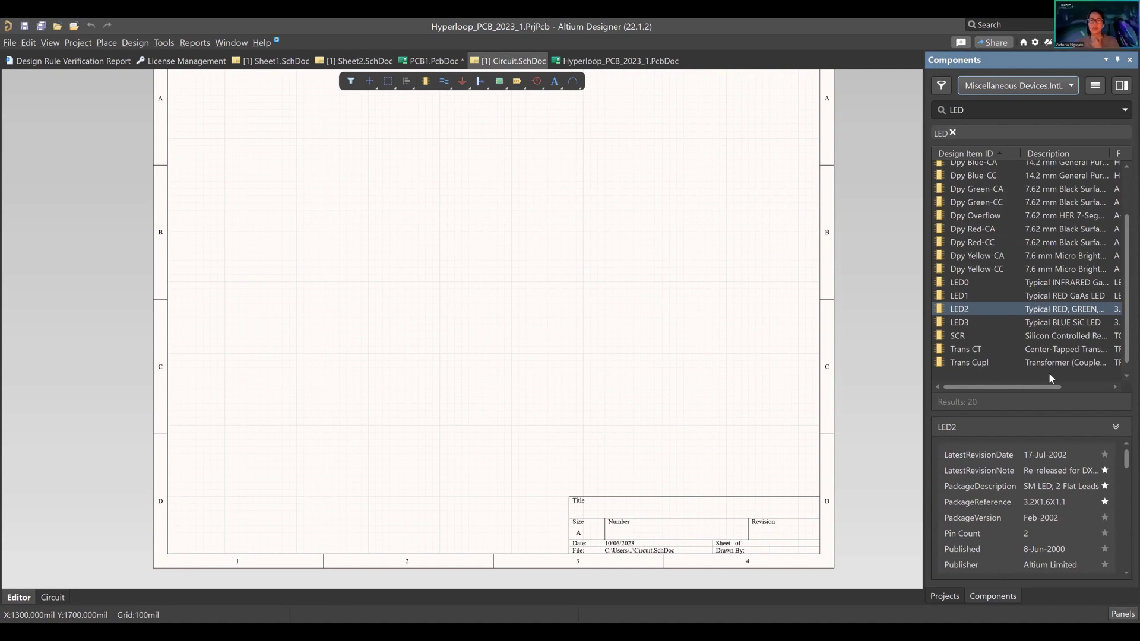
Review the project, installed and search-path lists in the file-based libraries preferences and close them.
left_click(1096, 85)
left_click(1098, 86)
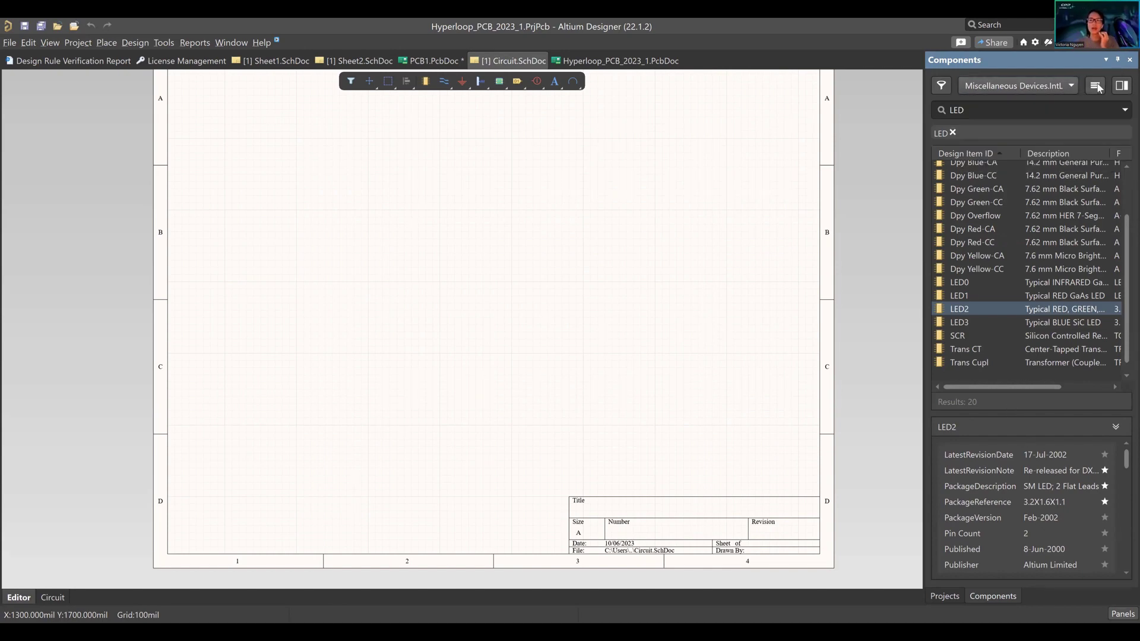
left_click(1097, 86)
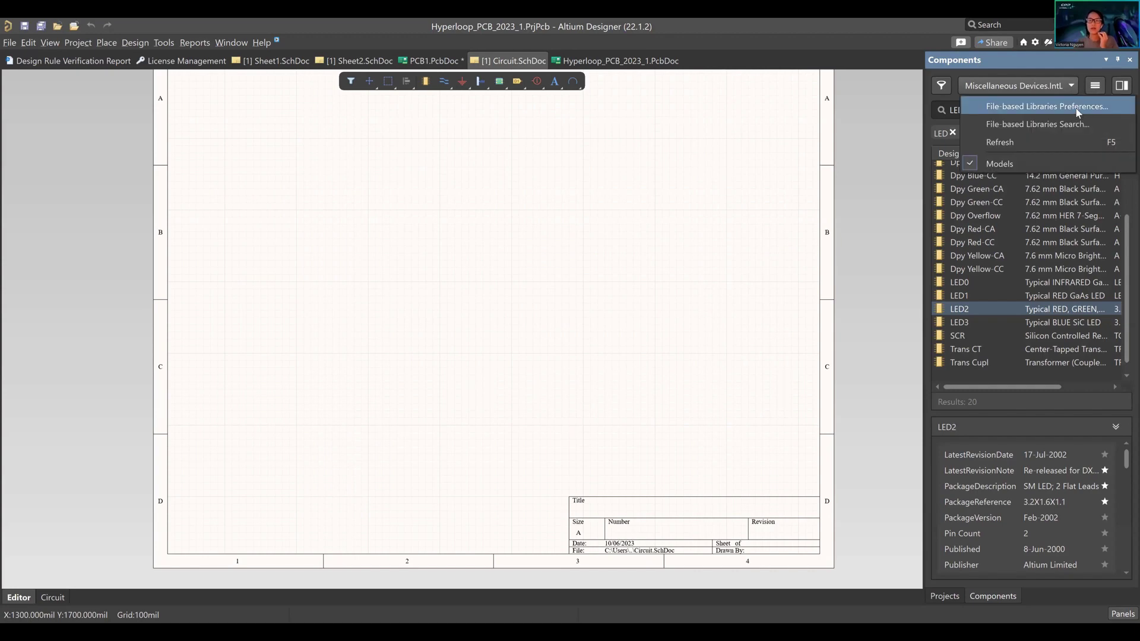
left_click(1076, 107)
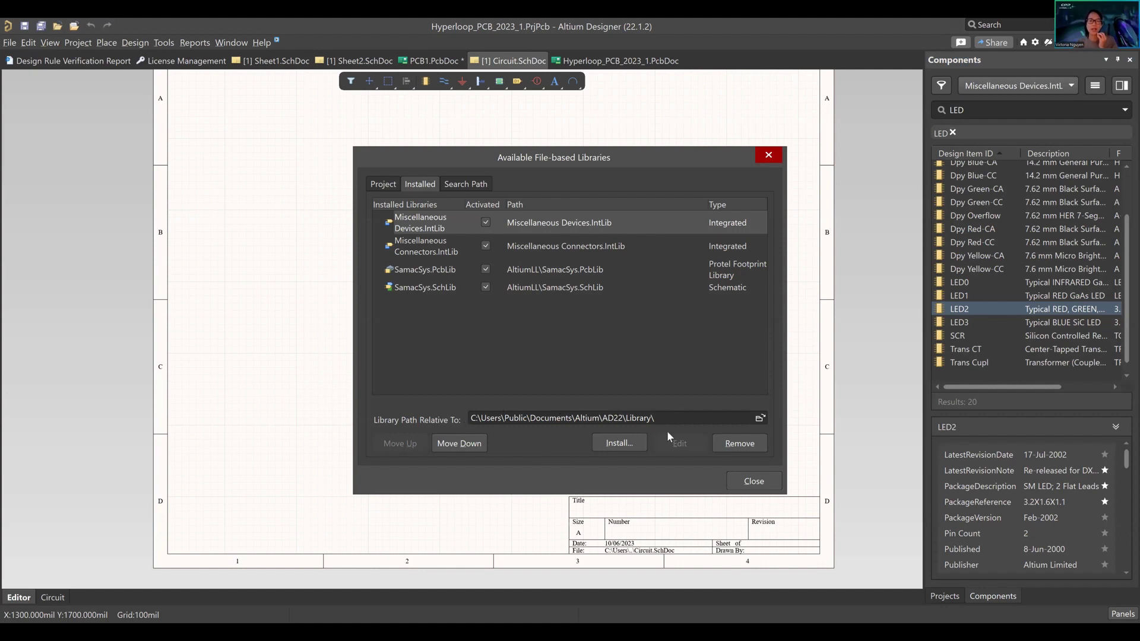
left_click(610, 370)
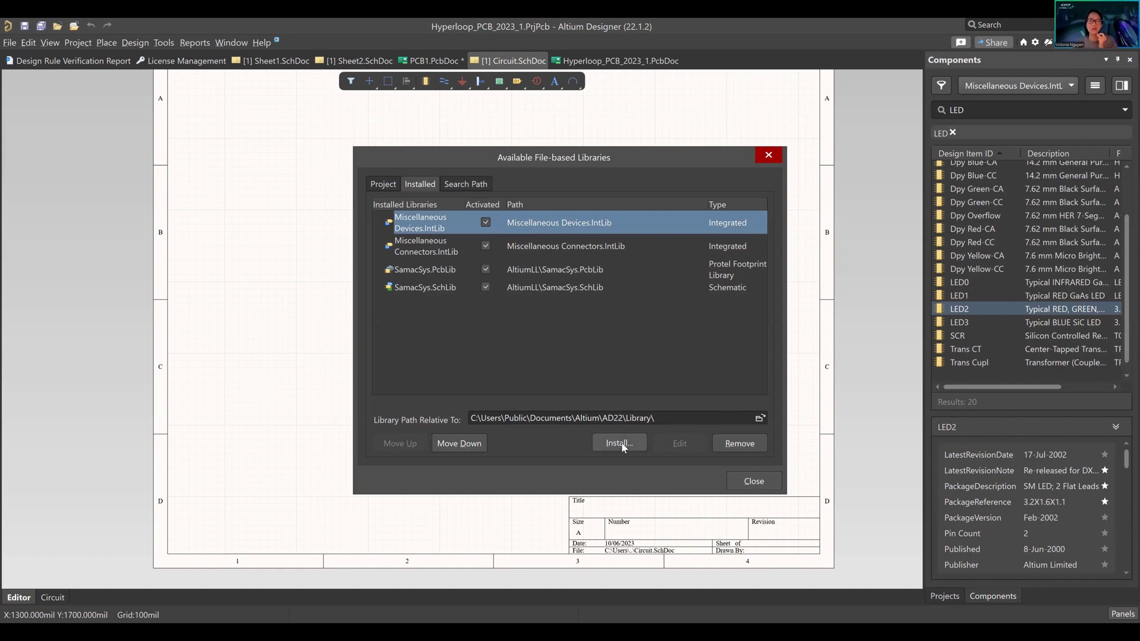
left_click(389, 185)
left_click(419, 184)
left_click(451, 184)
left_click(420, 184)
left_click(469, 370)
left_click(742, 478)
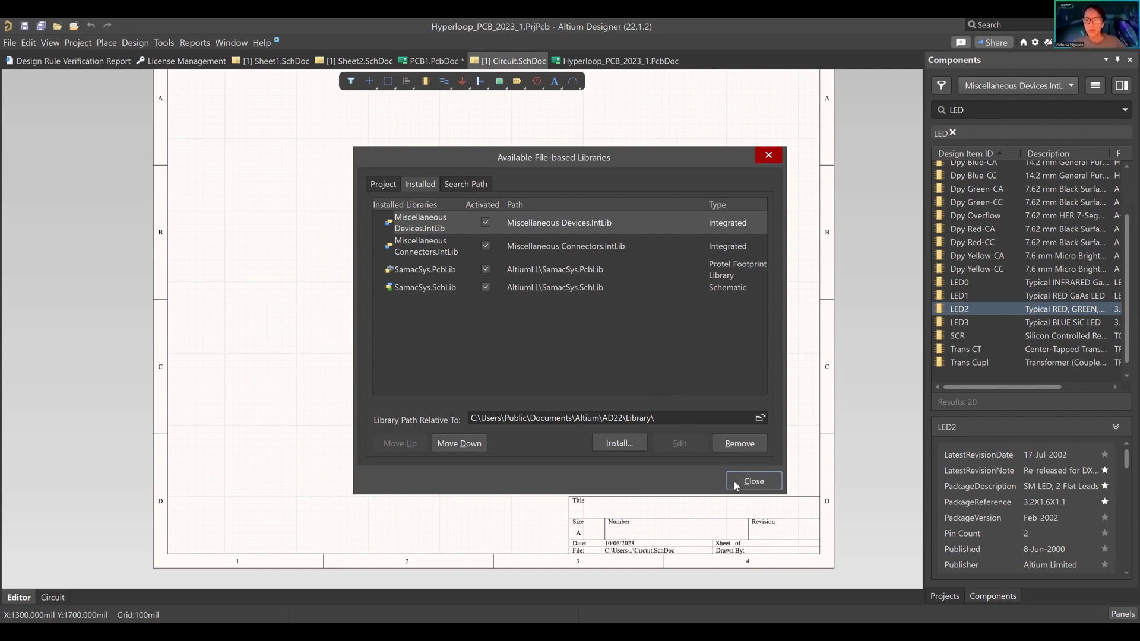
left_click(753, 481)
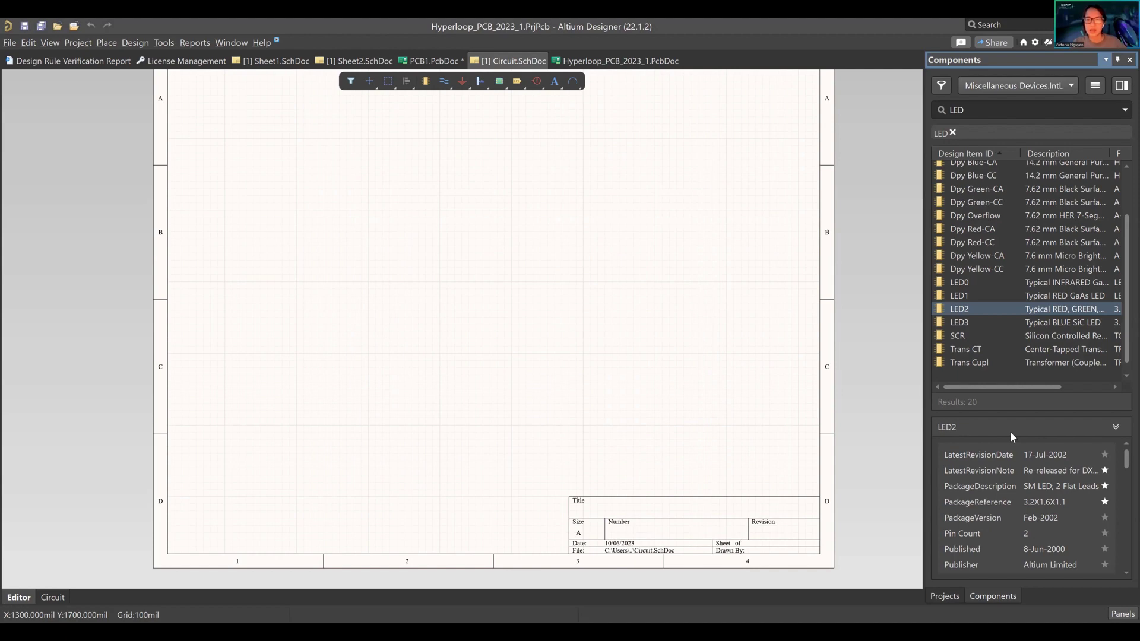
Clear the LED search text from the component search.
key("BackSpace")
key("BackSpace")
key("BackSpace")
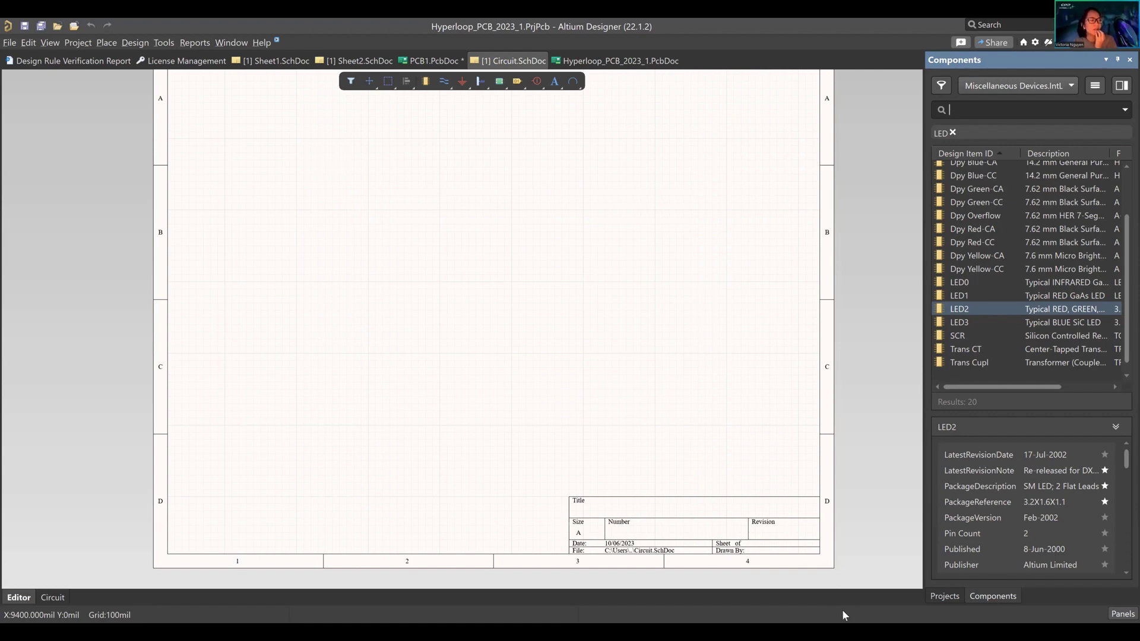
Look through the Library, AD22 and Altium folders for the file-based library path and close without choosing a folder.
left_click(1095, 84)
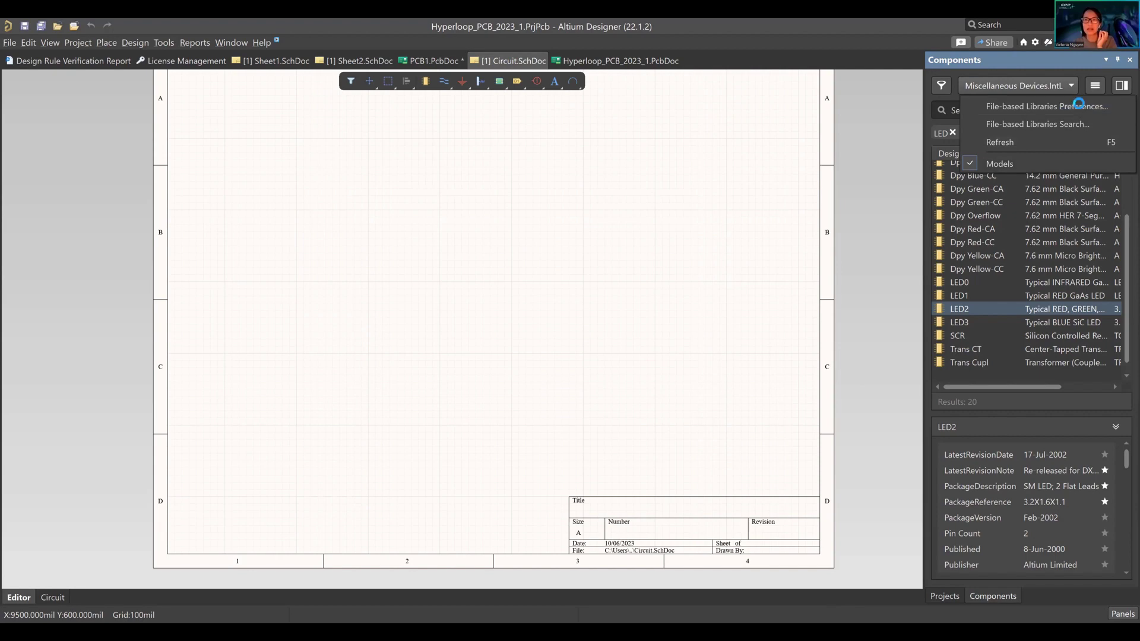
left_click(1079, 105)
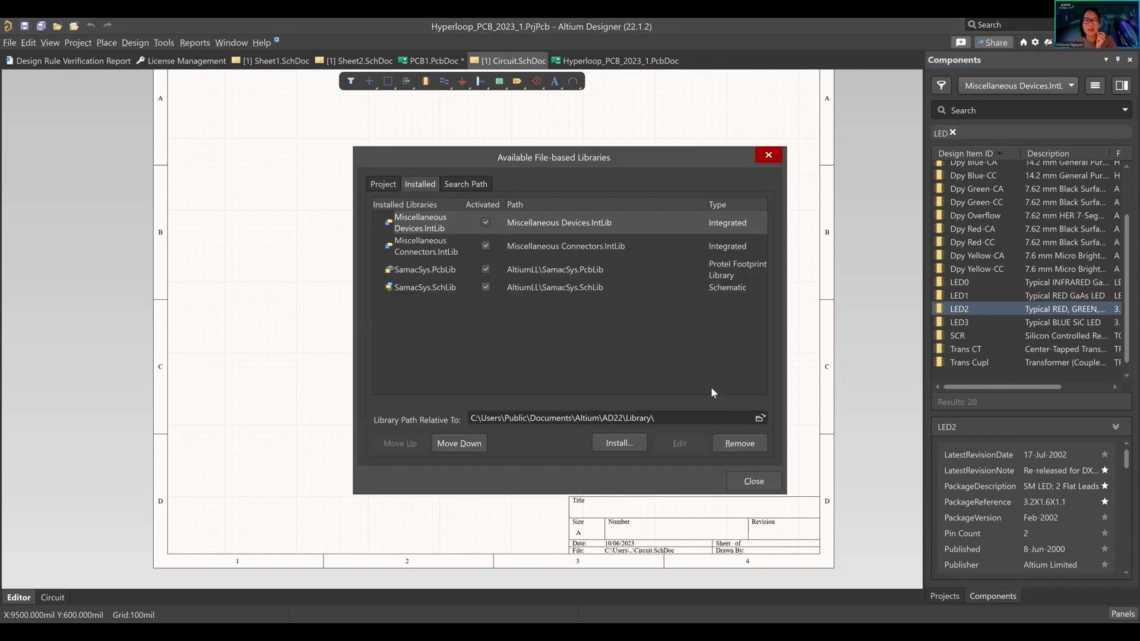
left_click(760, 418)
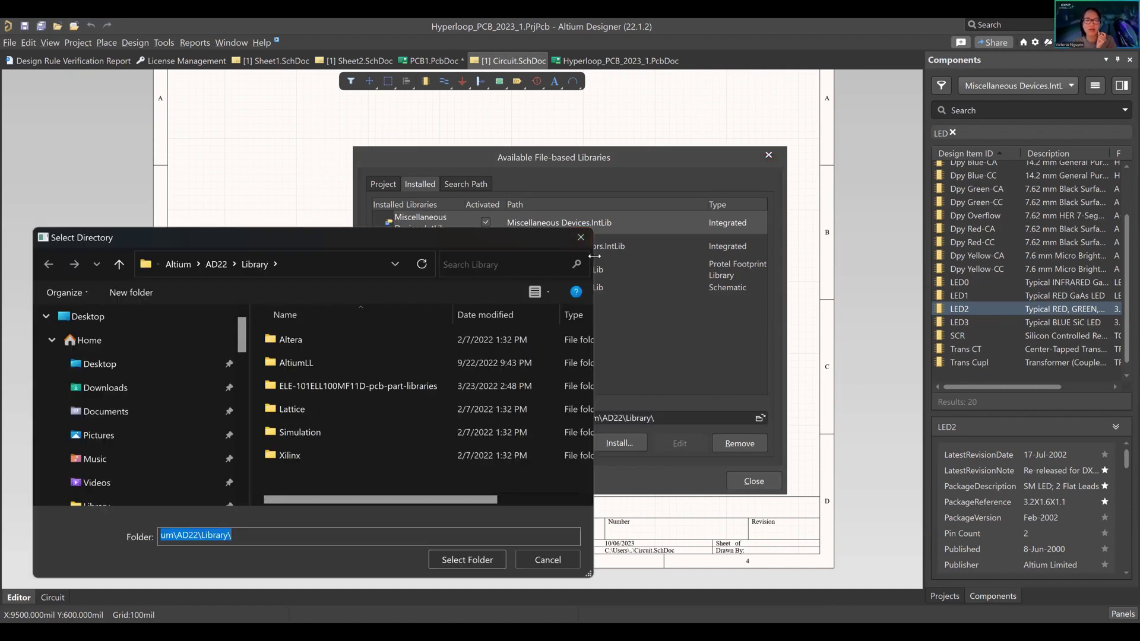
left_click_drag(594, 256, 494, 256)
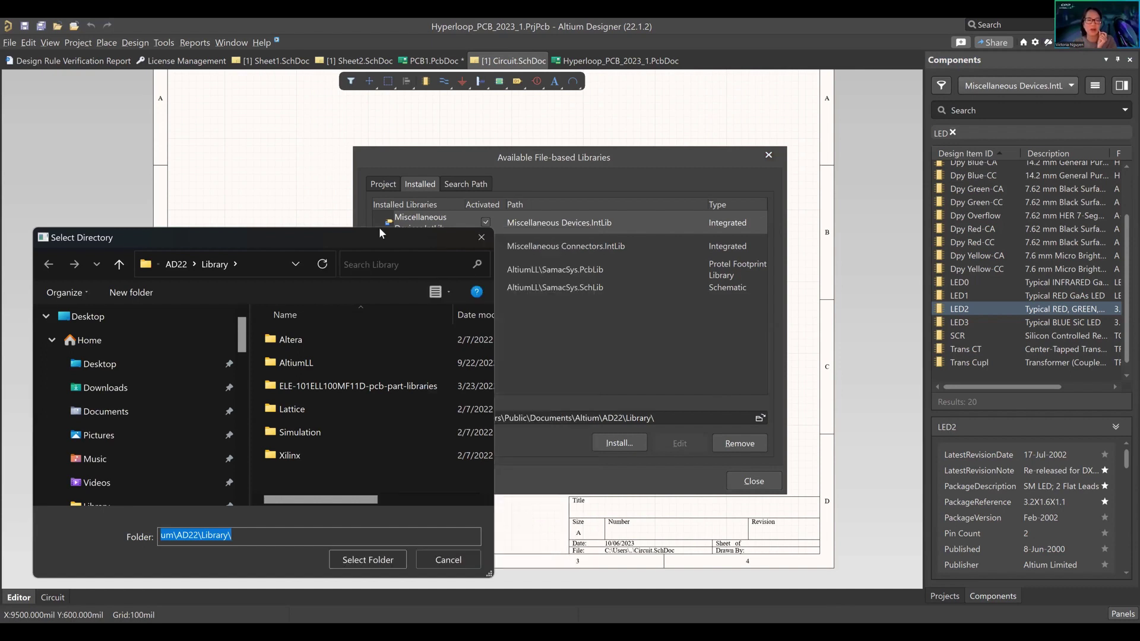
left_click_drag(380, 231, 351, 227)
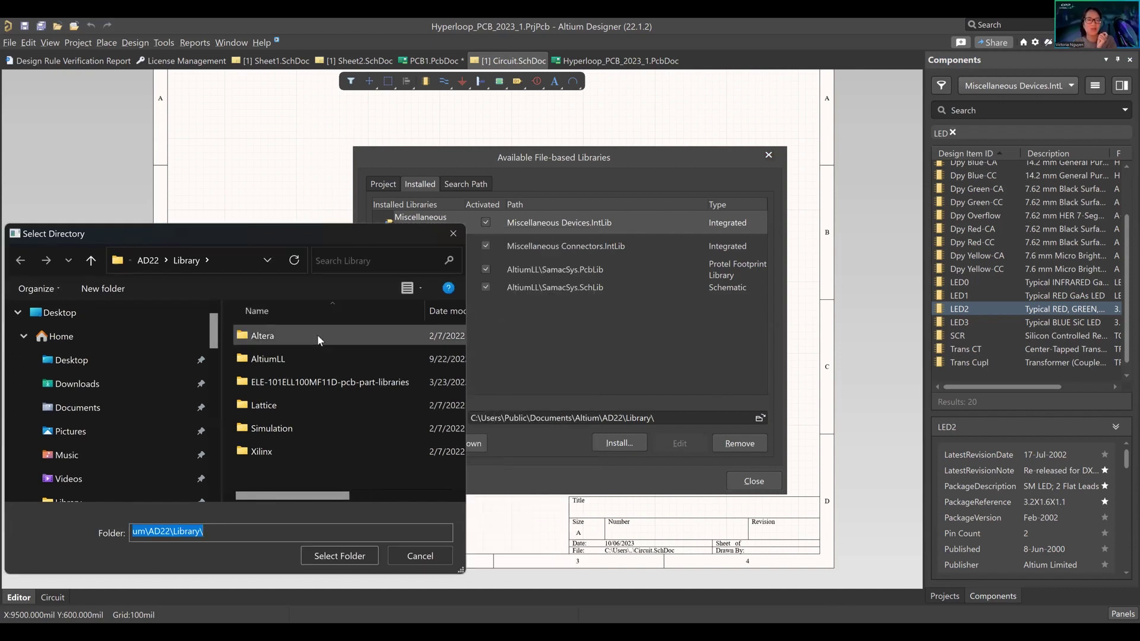
left_click(147, 259)
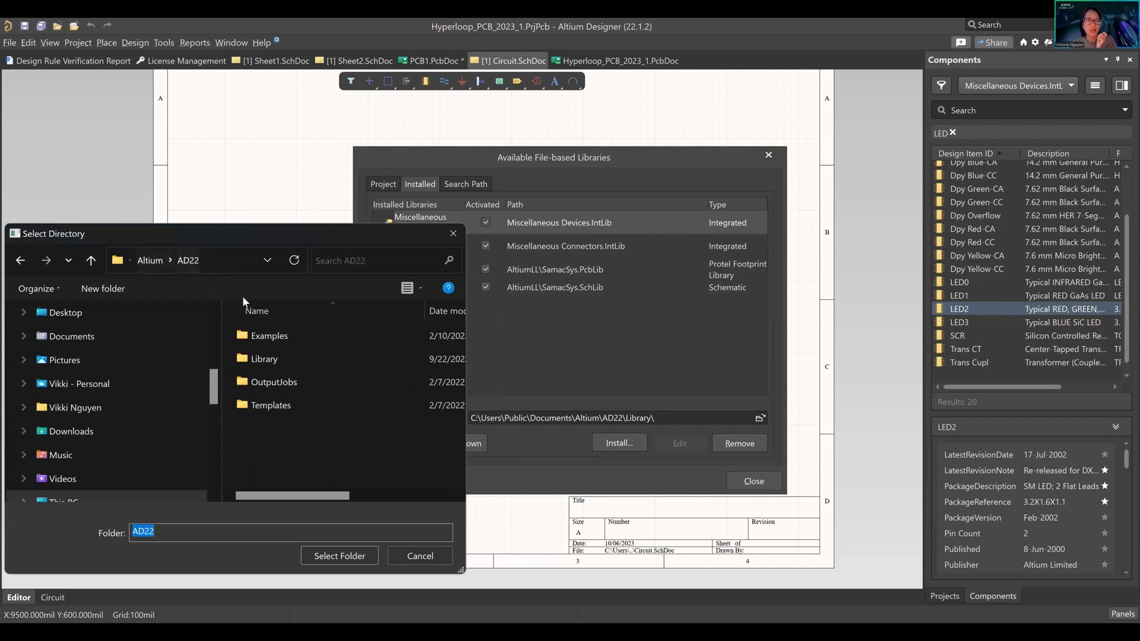
left_click(150, 260)
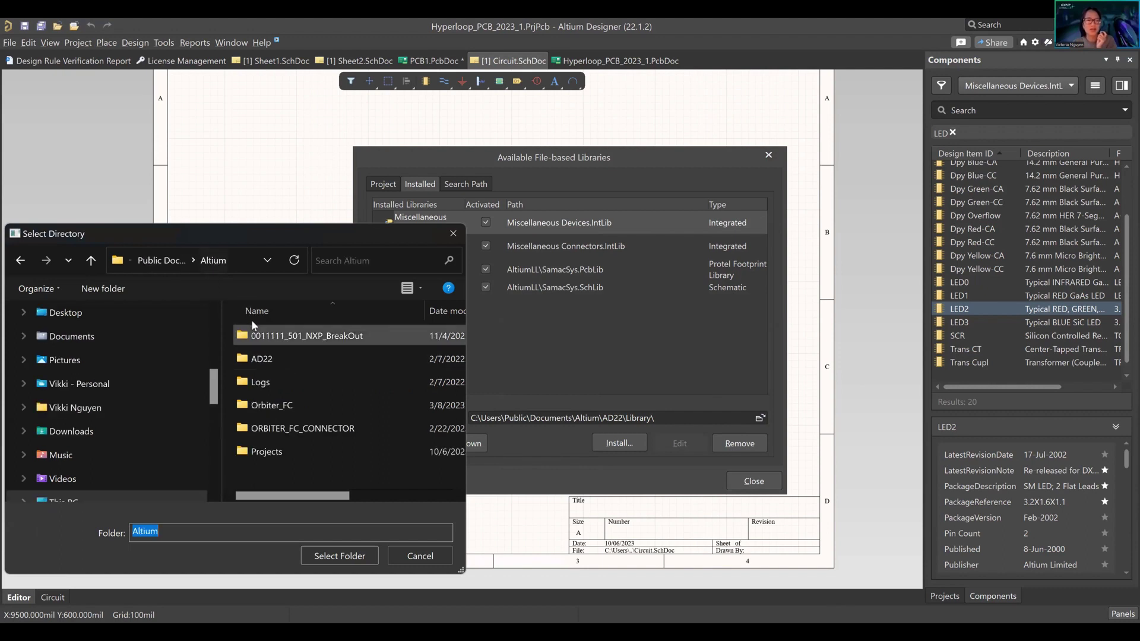
double_click(312, 360)
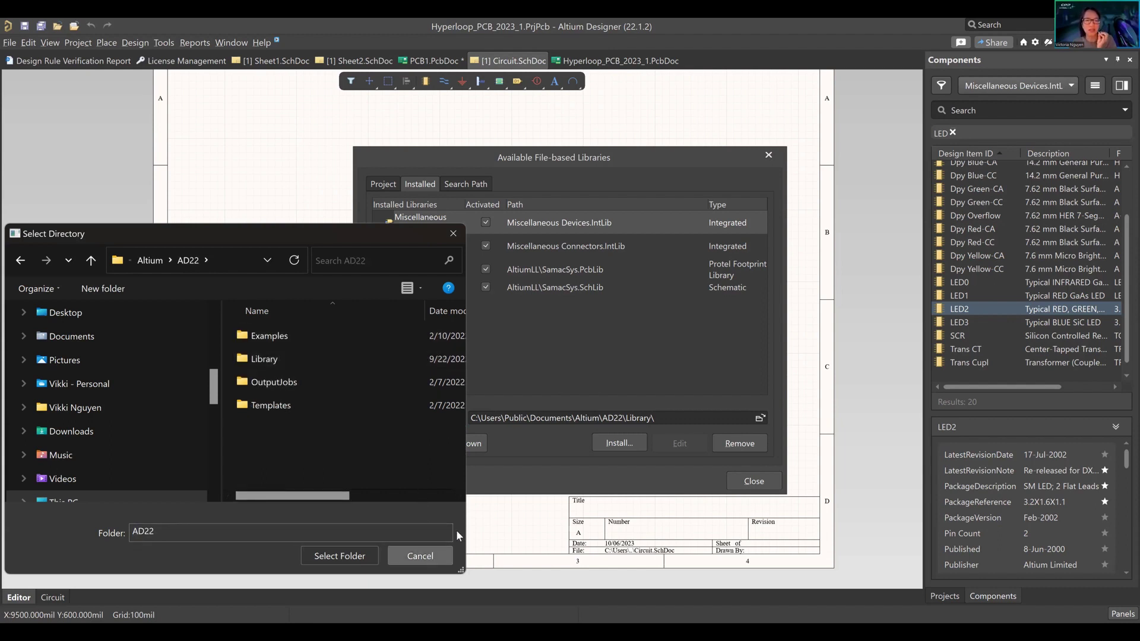
left_click(755, 482)
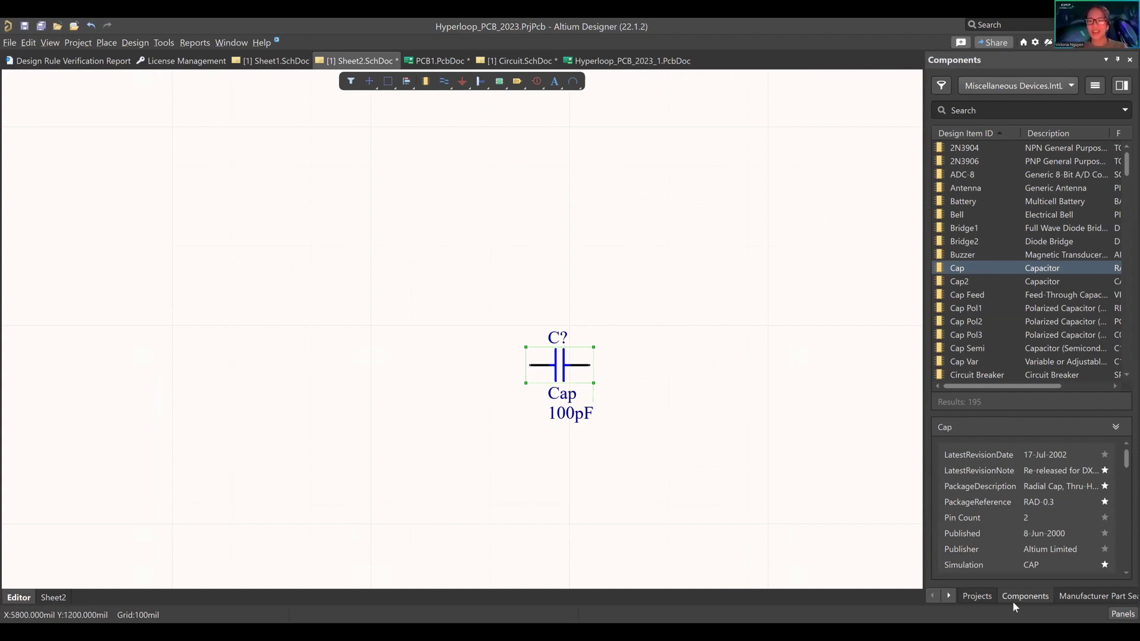
Examine the header, switch, resistor, capacitor and LED circuit on Sheet2 and the unconnected capacitor below it.
left_click(703, 422)
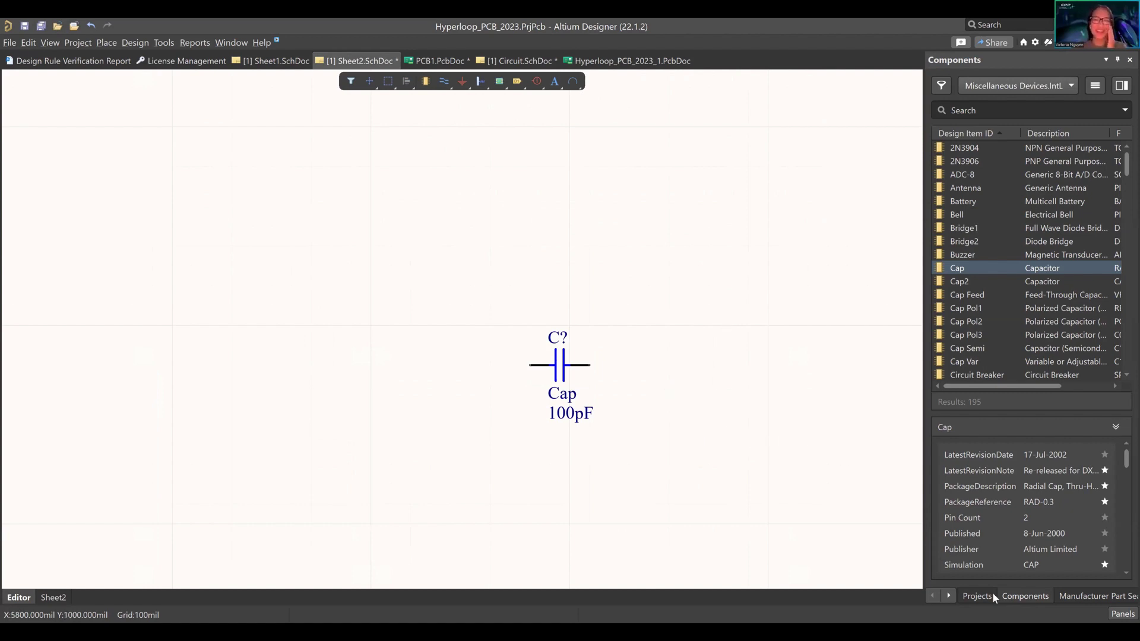
right_click_drag(752, 404, 707, 412)
scroll(625, 415, "down", 5, "ctrl")
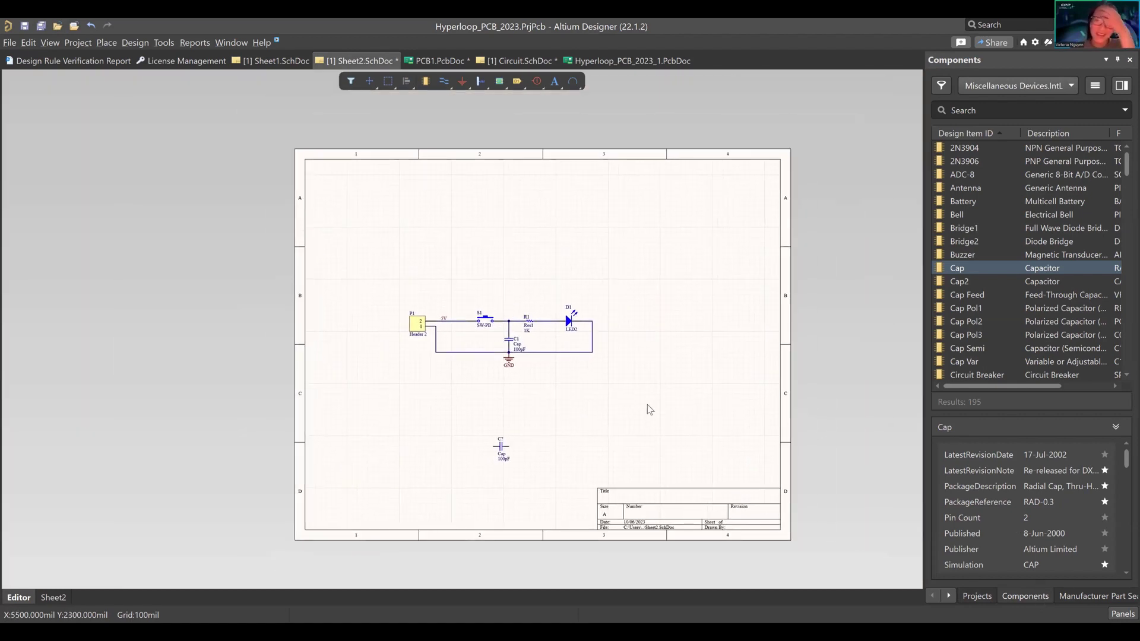
left_click(1122, 616)
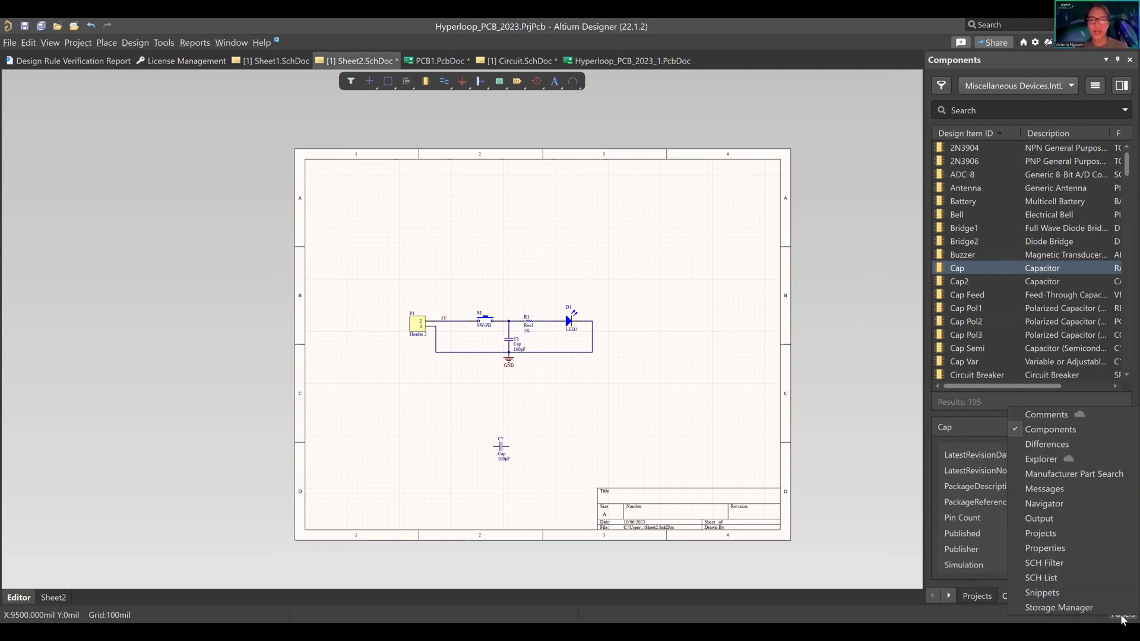
left_click(895, 482)
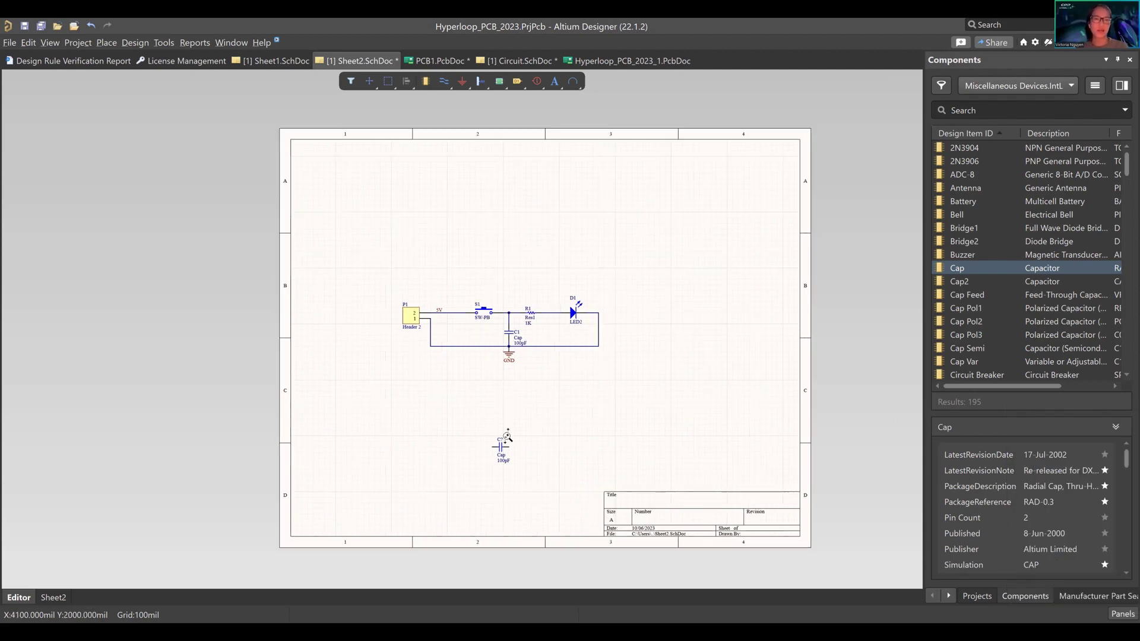
scroll(512, 441, "up", 5, "ctrl")
right_click_drag(612, 458, 616, 422)
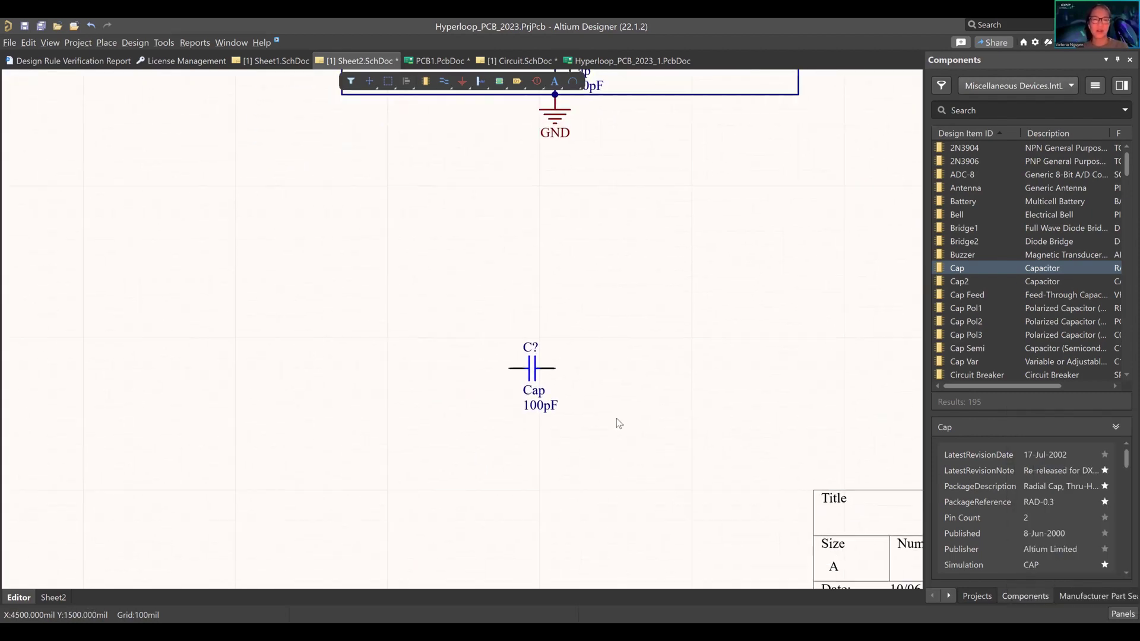
right_click_drag(610, 102, 561, 352)
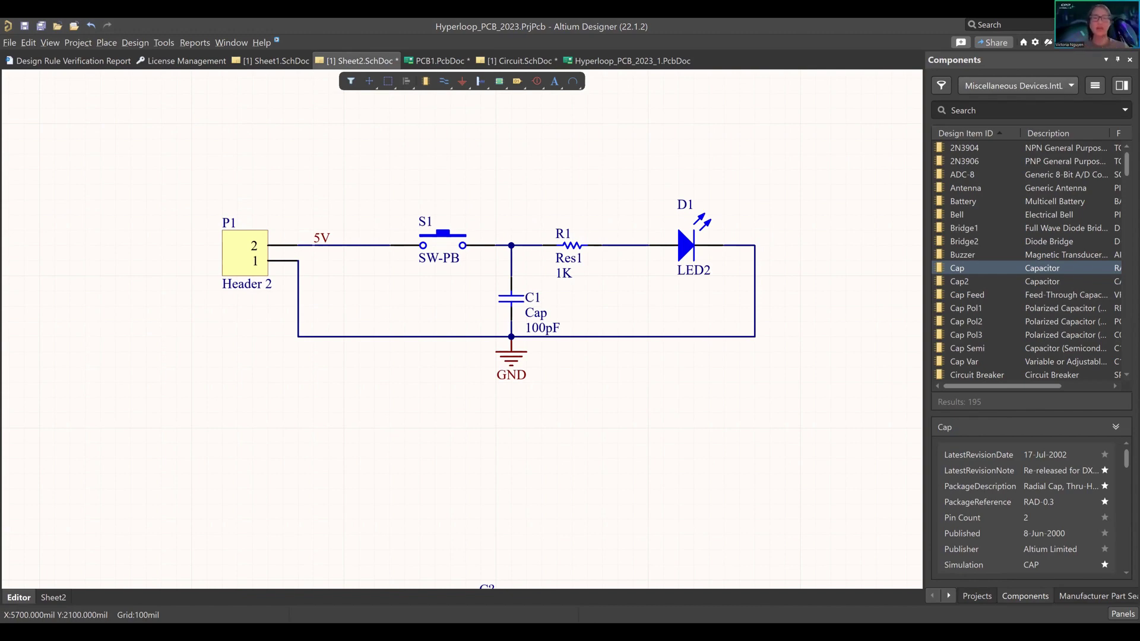
scroll(656, 392, "down", 3)
scroll(657, 366, "down", 3)
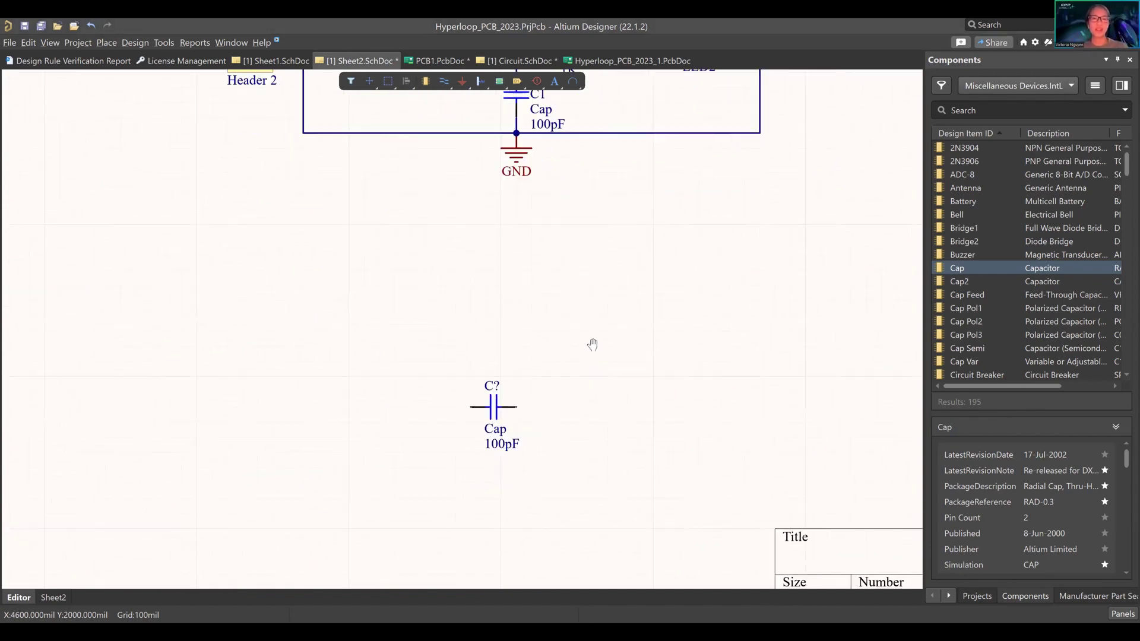
Examine the footprints and previews of Cap, Cap2, Cap Feed, Cap Pol3 and Cap Var in Miscellaneous Devices.IntLib.
left_click(1061, 87)
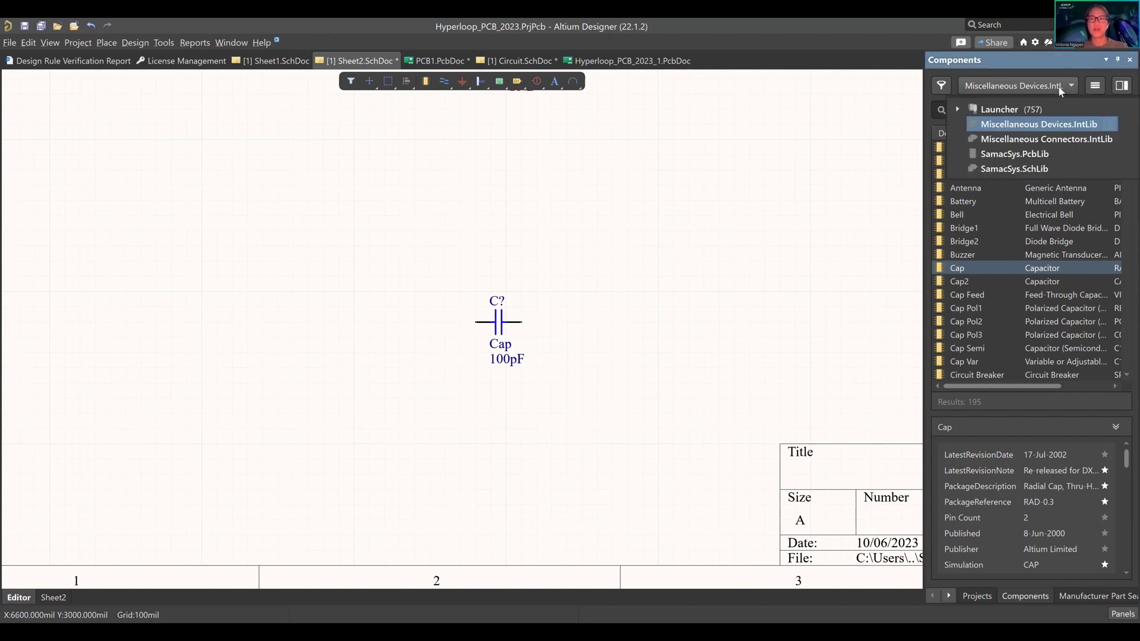
left_click(1074, 127)
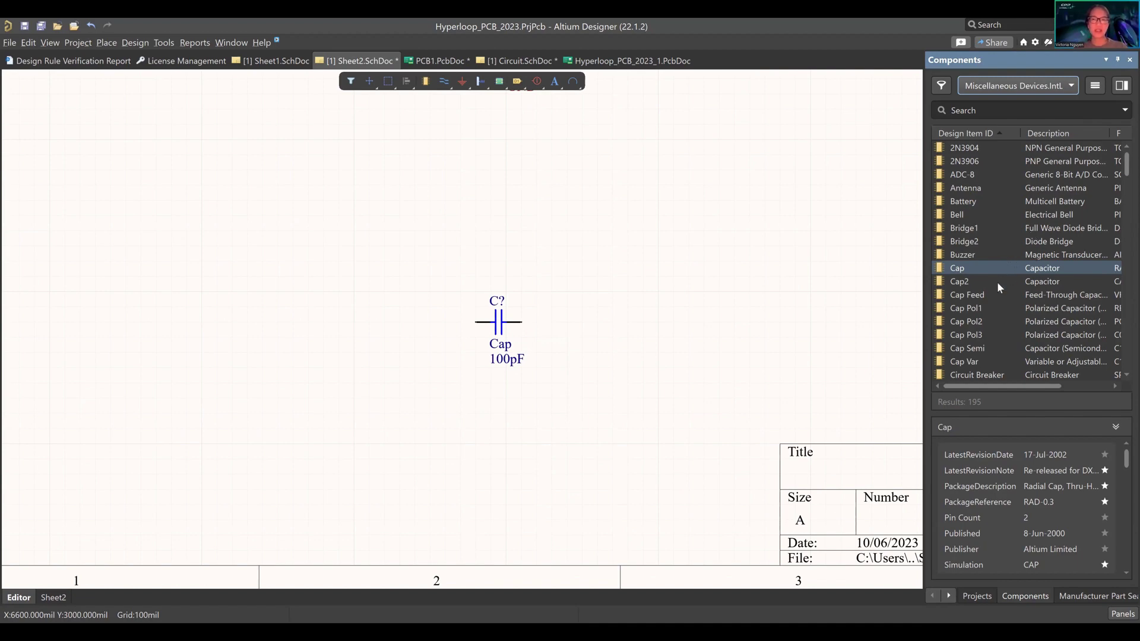
left_click_drag(865, 268, 865, 267)
scroll(1019, 461, "down", 6)
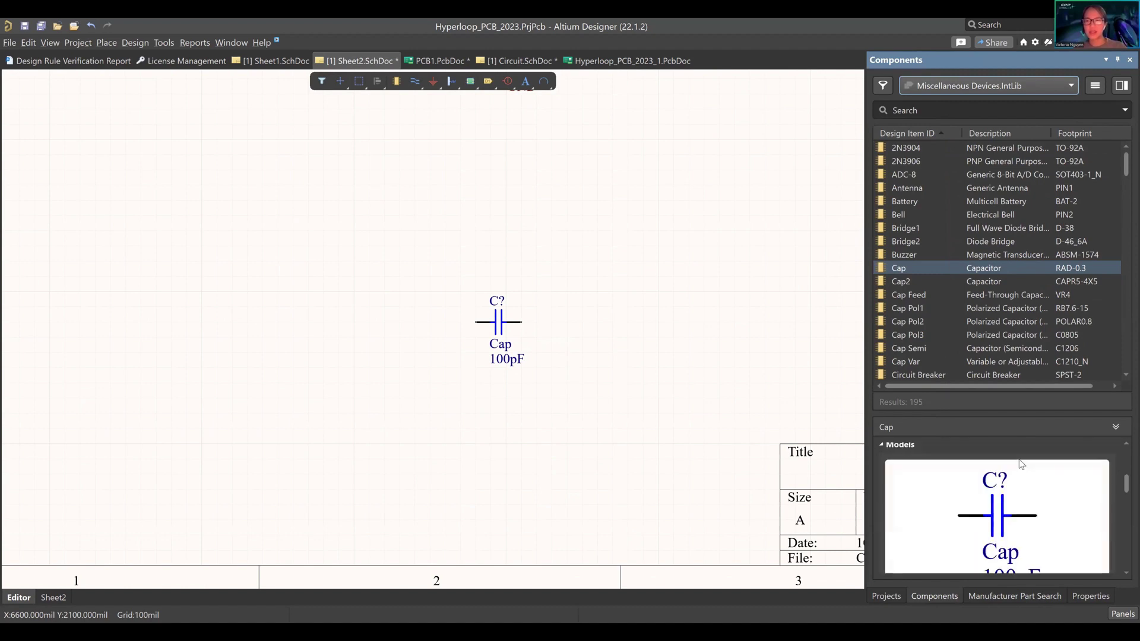
scroll(1018, 460, "down", 3)
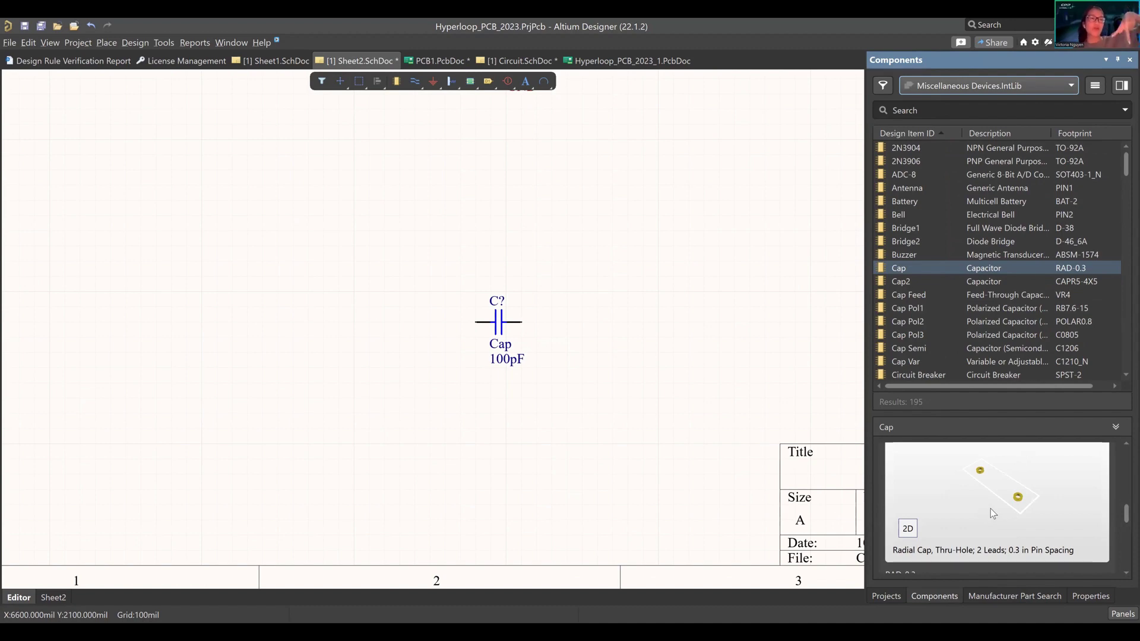
left_click(938, 279)
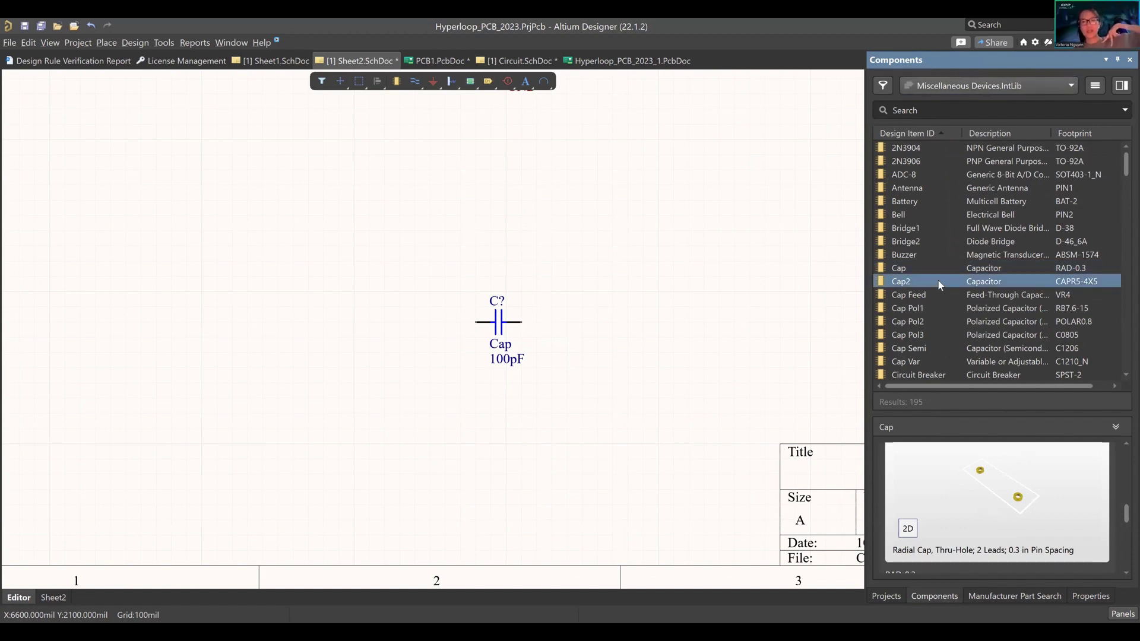
left_click(950, 297)
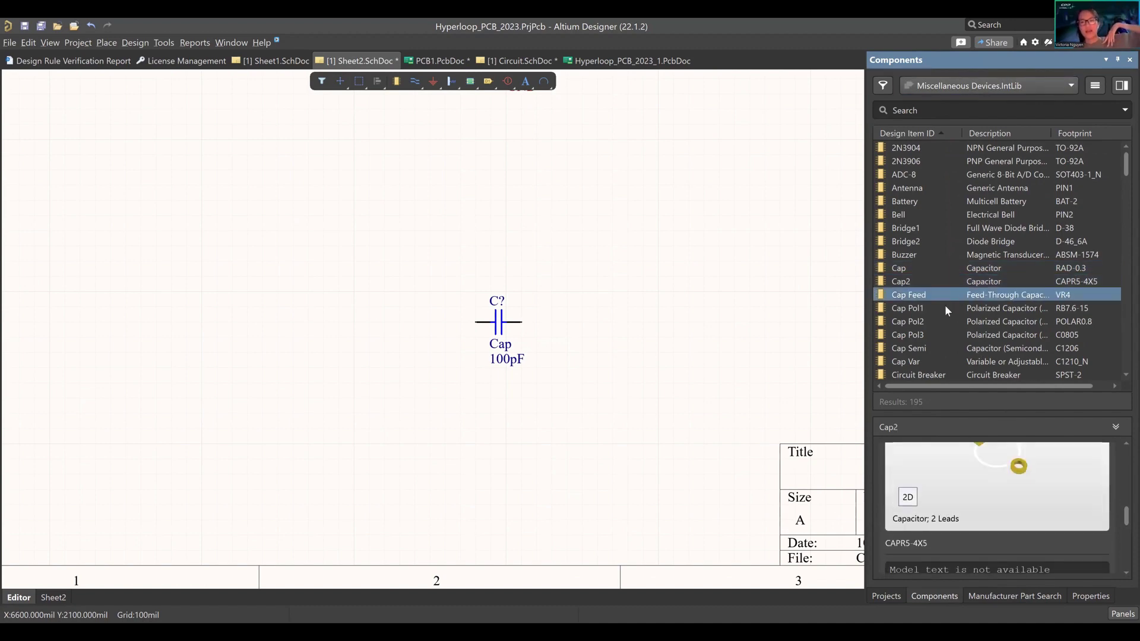
left_click(942, 334)
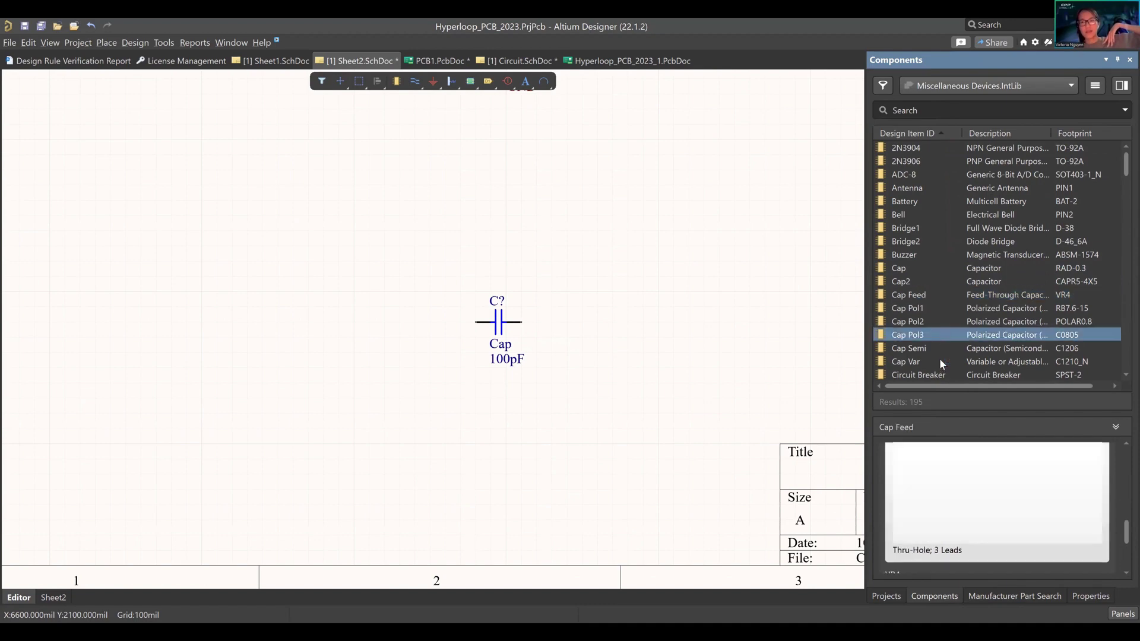
left_click(942, 361)
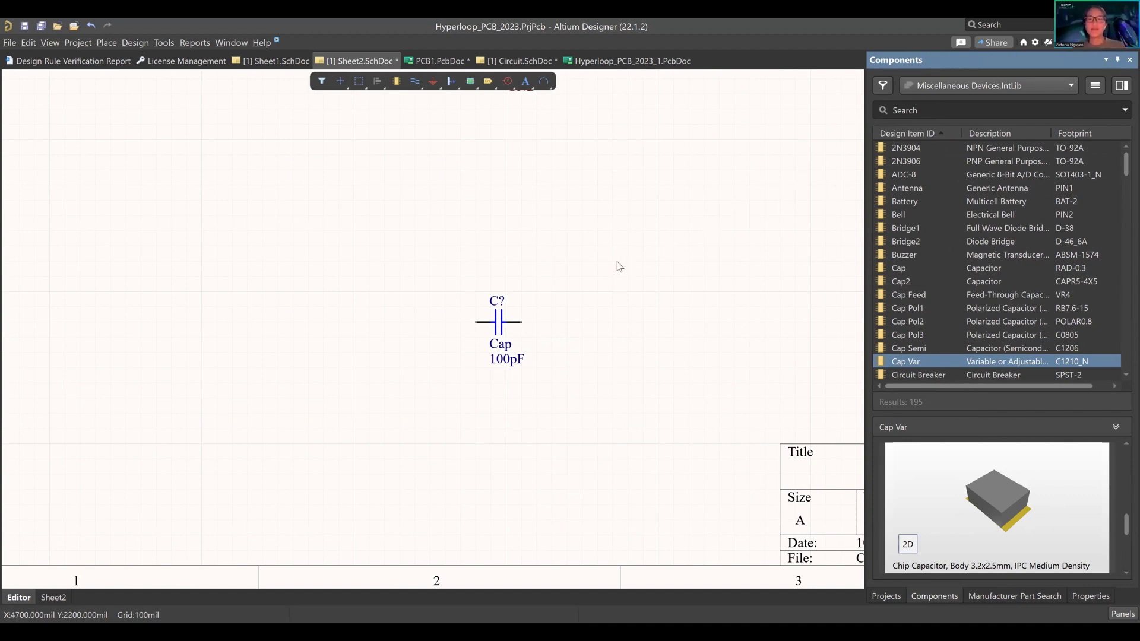
Rotate the unconnected 100pF capacitor to vertical and align it below C1 and the GND symbol.
scroll(588, 273, "up", 3)
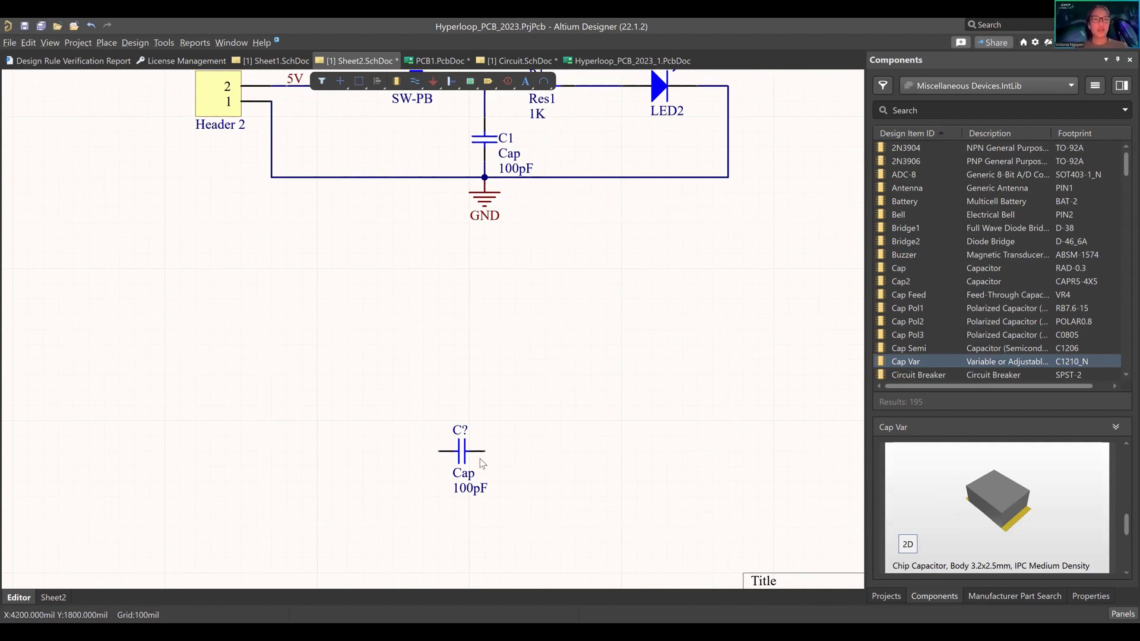
left_click_drag(462, 451, 482, 385)
key("space")
key("space")
key("space")
key("space")
key("space")
key("space")
key("space")
key("space")
key("space")
left_click_drag(478, 383, 500, 403)
right_click_drag(533, 321, 591, 311)
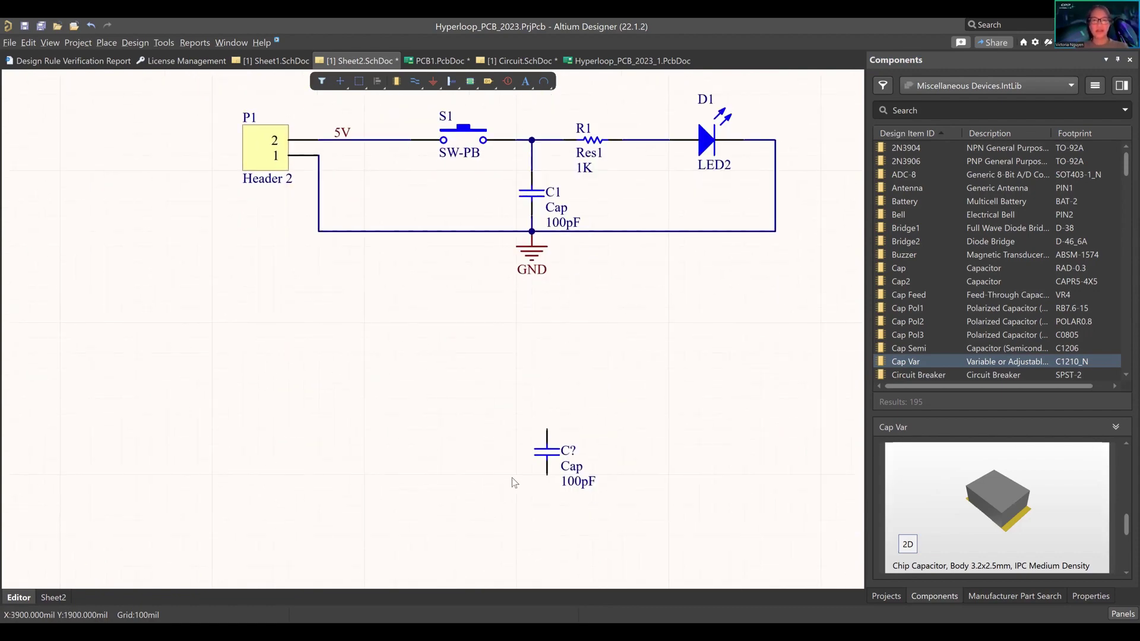
left_click_drag(547, 432, 531, 426)
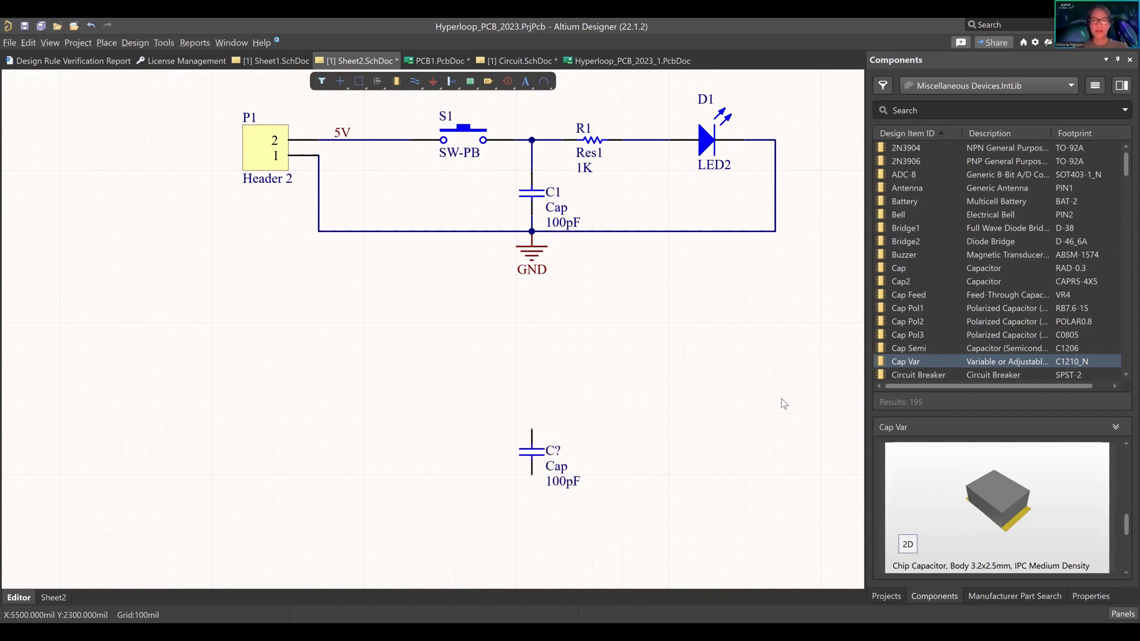
Place a Res1 resistor from the Miscellaneous Devices library above and to the right of the unconnected capacitor.
scroll(1051, 260, "down", 20)
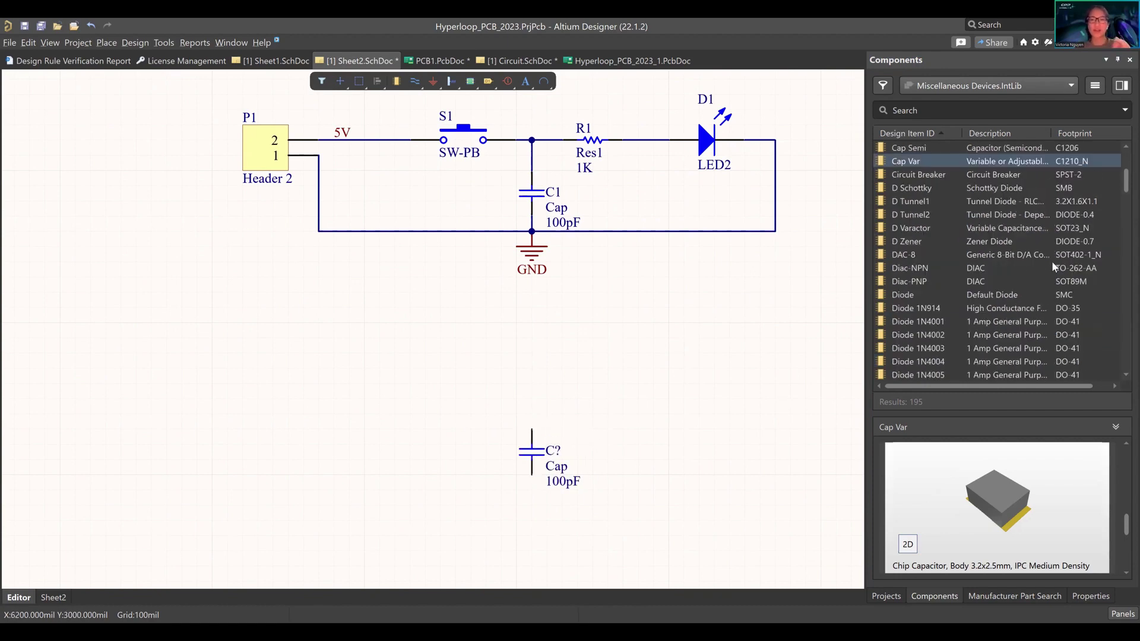
scroll(1025, 255, "down", 15)
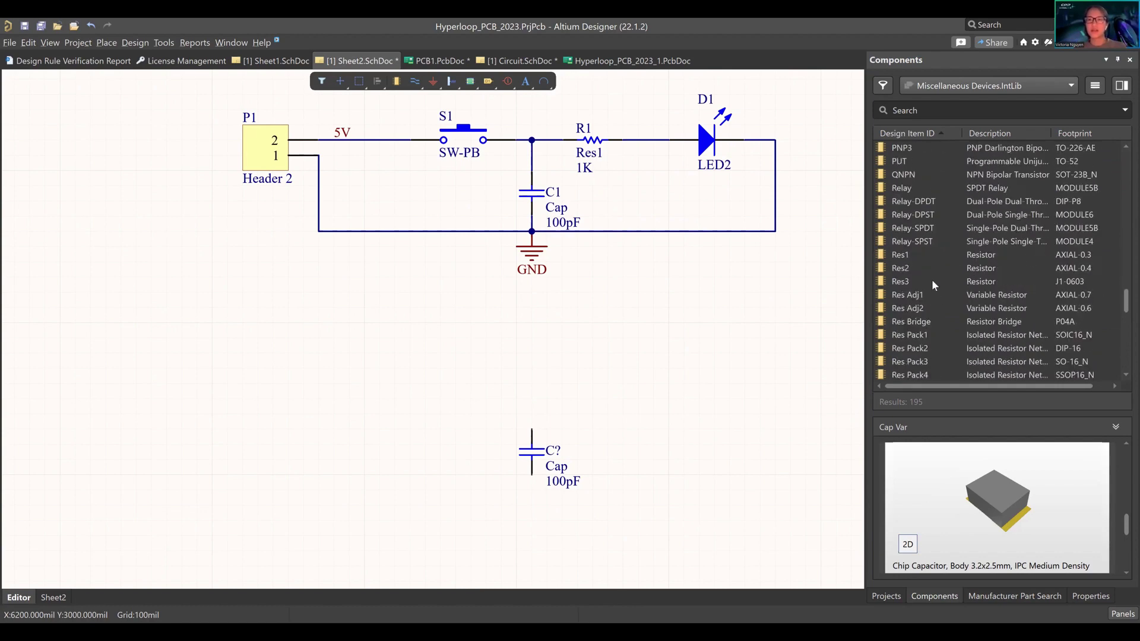
left_click_drag(901, 256, 597, 448)
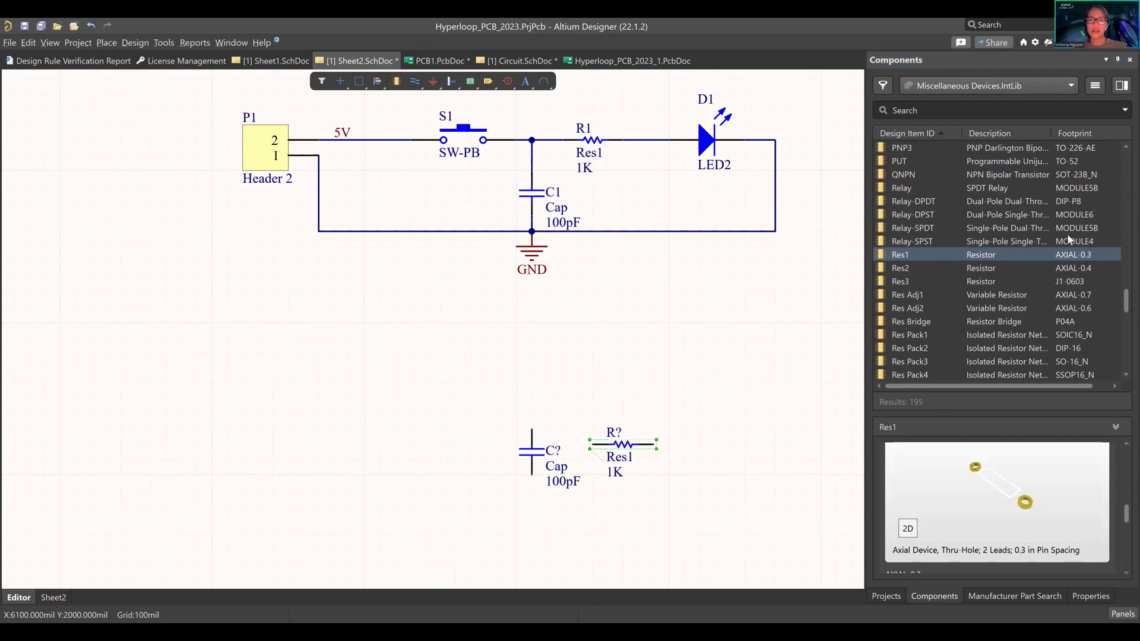
left_click(1094, 268)
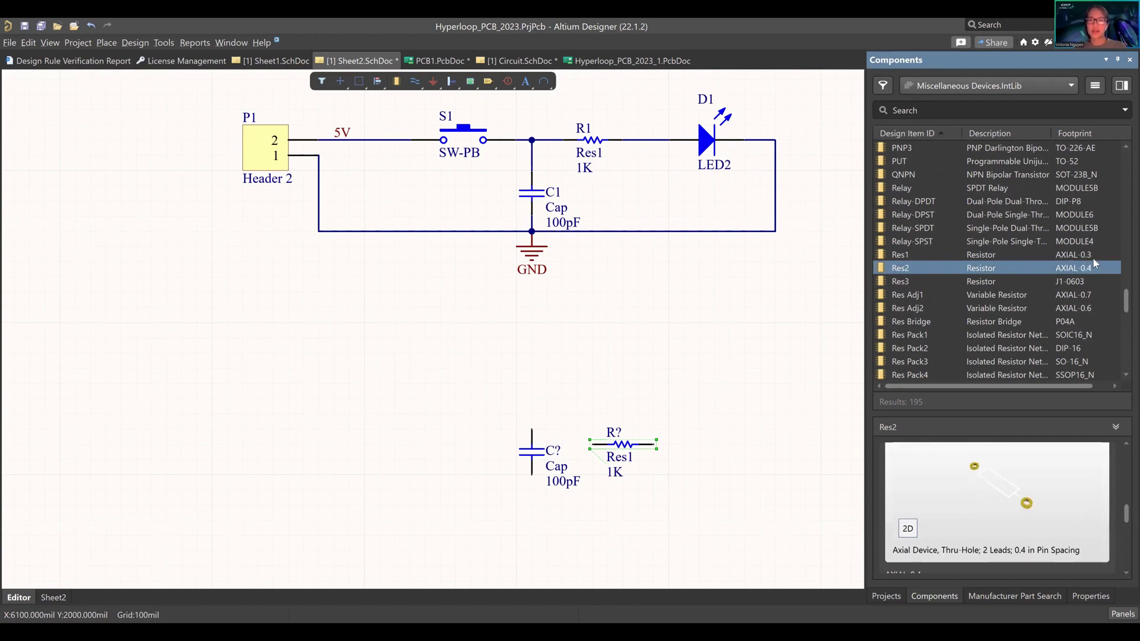
left_click_drag(598, 455, 598, 407)
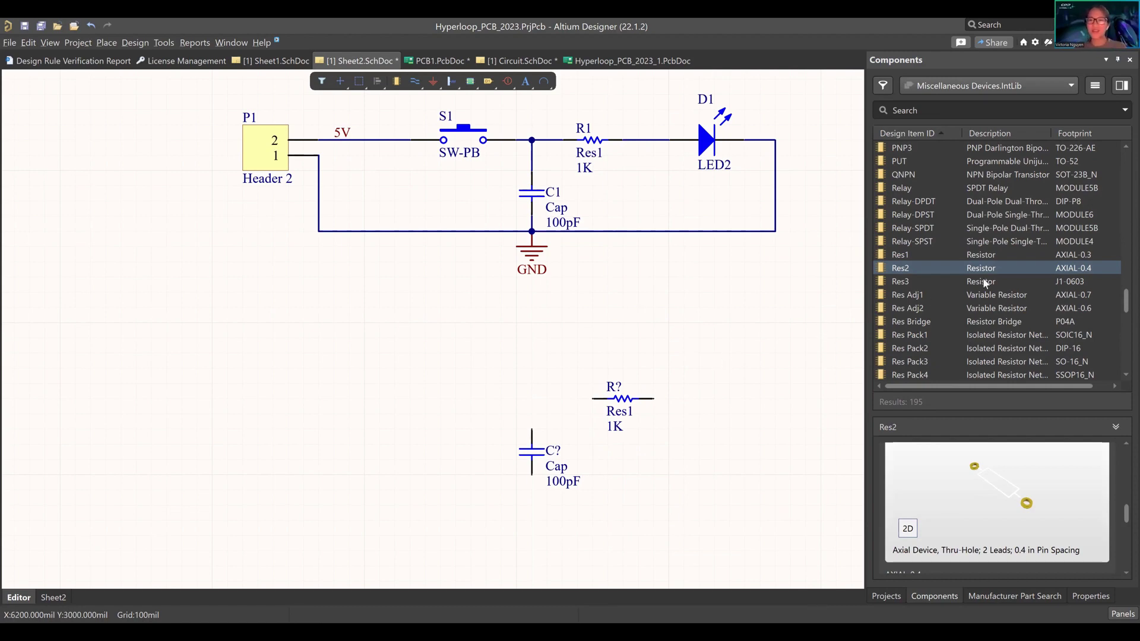
Place an LED2 component from the Miscellaneous Devices library in line with the new resistor, to its right.
scroll(984, 283, "up", 20)
scroll(989, 279, "down", 12)
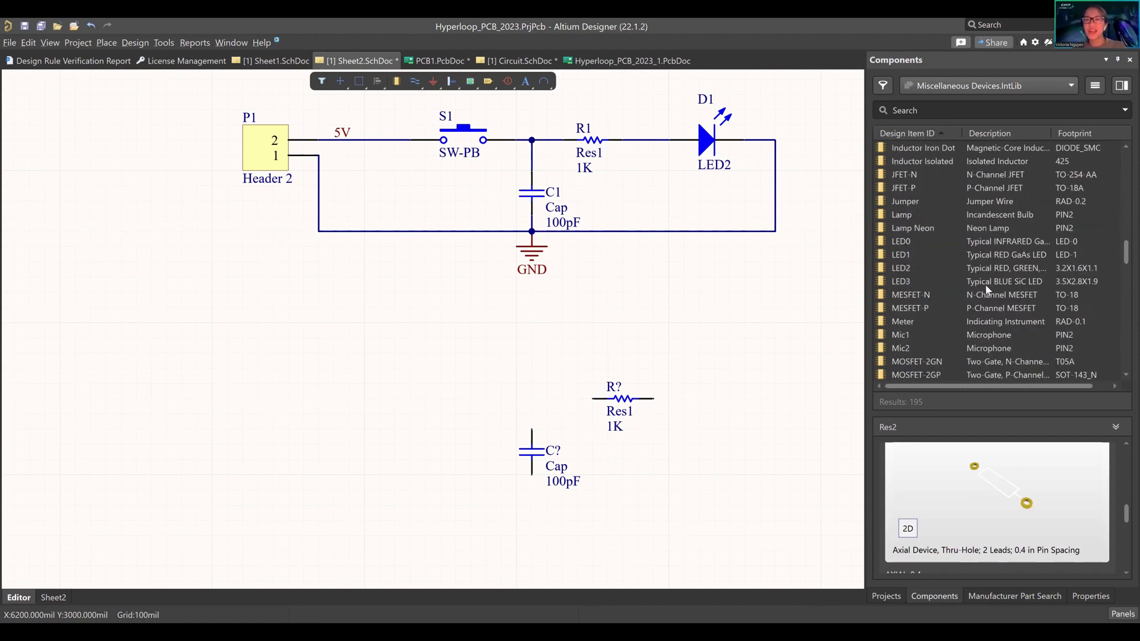
right_click_drag(799, 319, 778, 323)
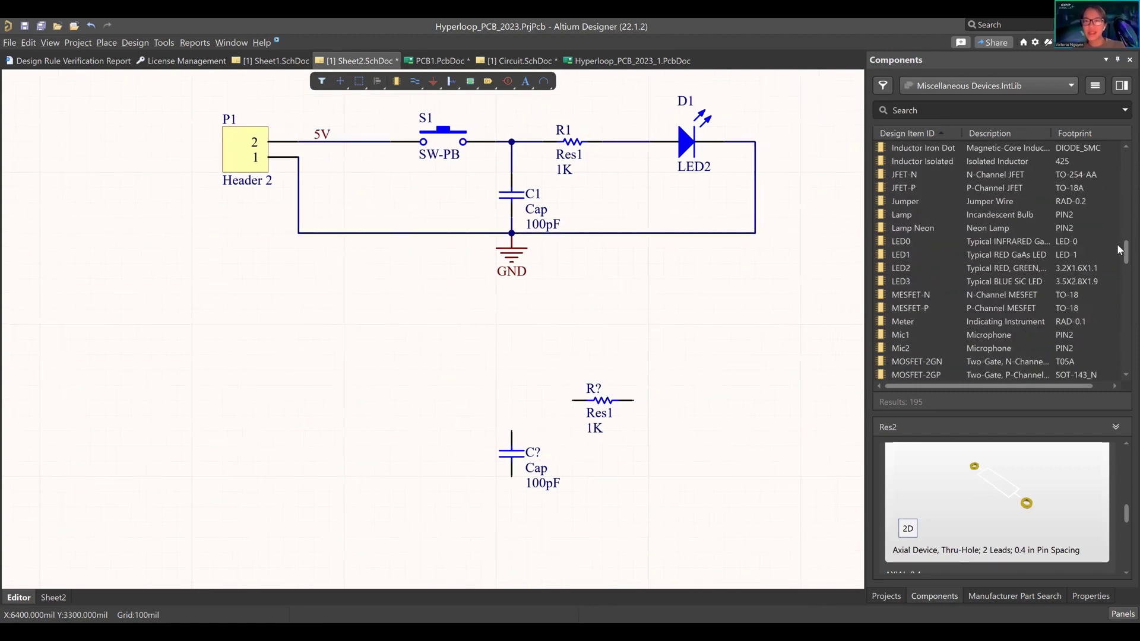
left_click_drag(972, 276, 714, 385)
key("space")
key("space")
left_click(715, 386)
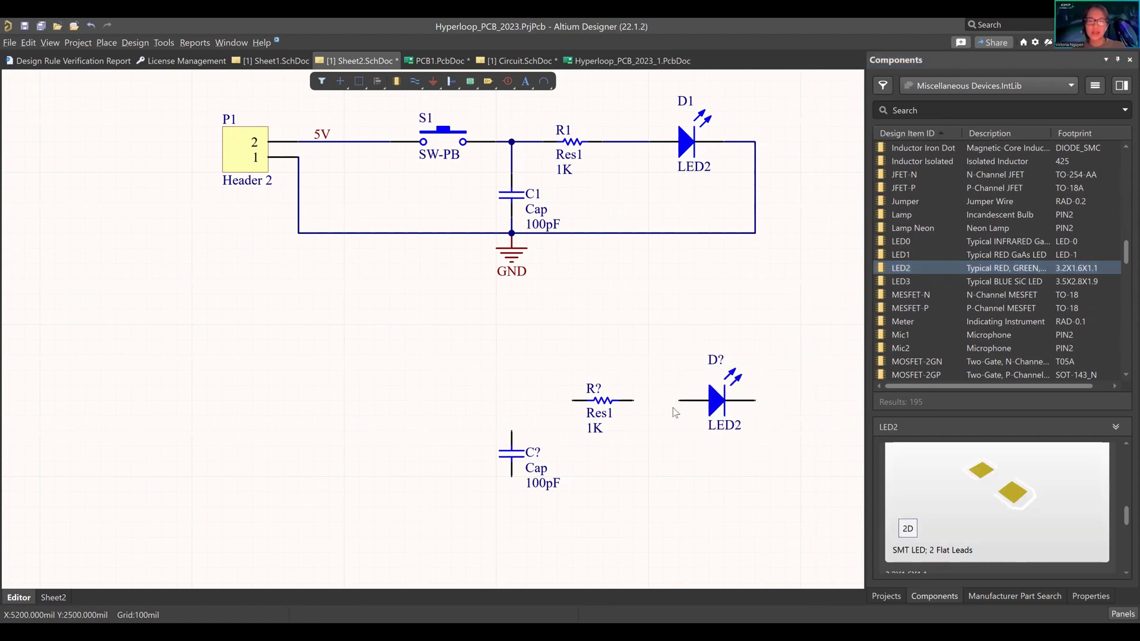
Change the schematic's snap grid to 50mil and review the grid settings in the document options.
scroll(674, 404, "up", 4, "ctrl")
right_click_drag(612, 322, 592, 263)
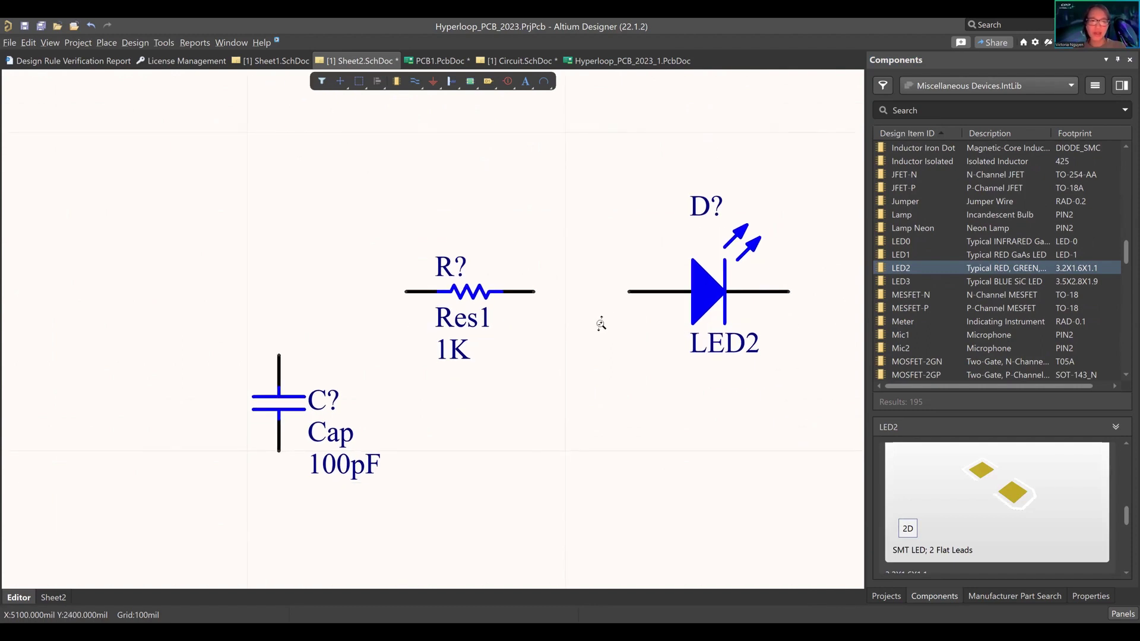
scroll(601, 323, "down", 1, "ctrl")
scroll(601, 324, "down", 1, "ctrl")
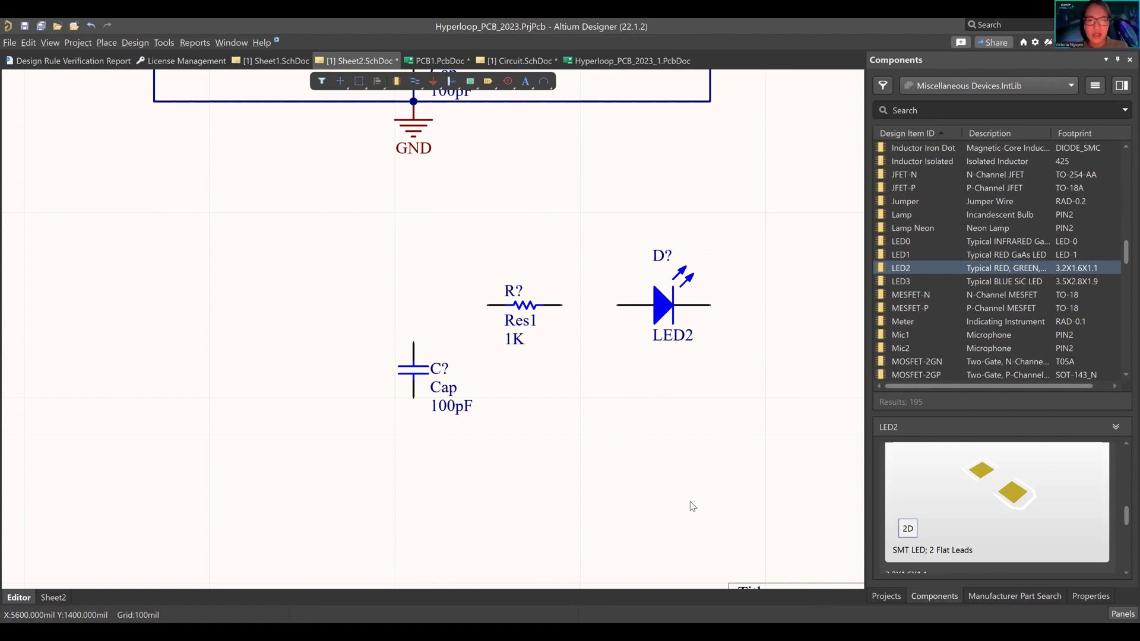
key("ctrl+h")
left_click(669, 464)
right_click_drag(789, 477, 761, 461)
left_click(1091, 596)
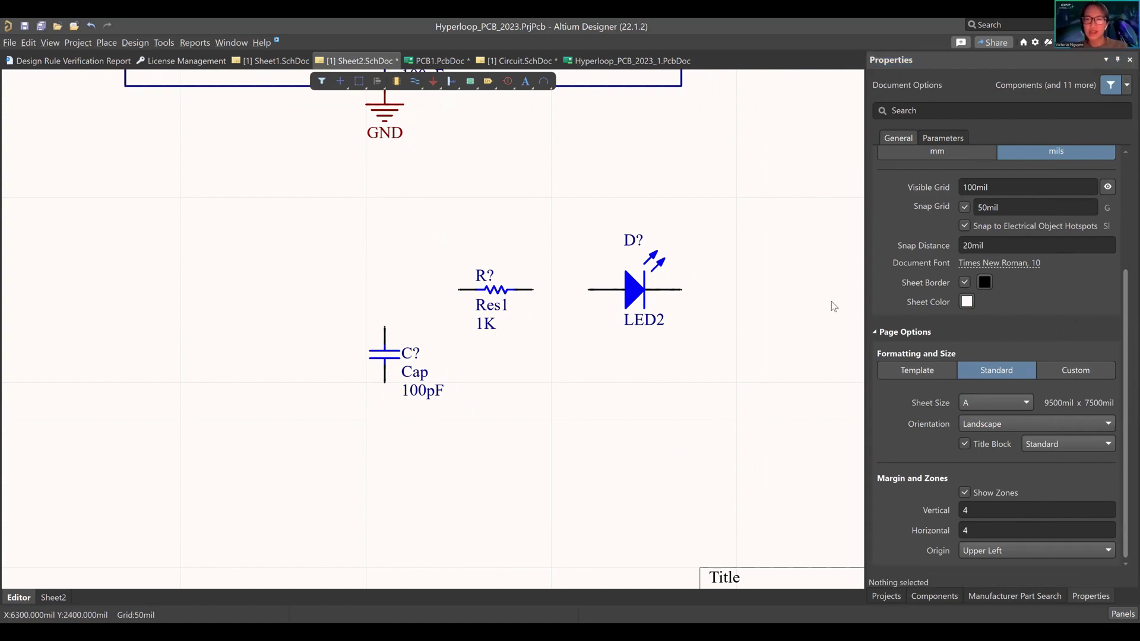
scroll(993, 297, "up", 1)
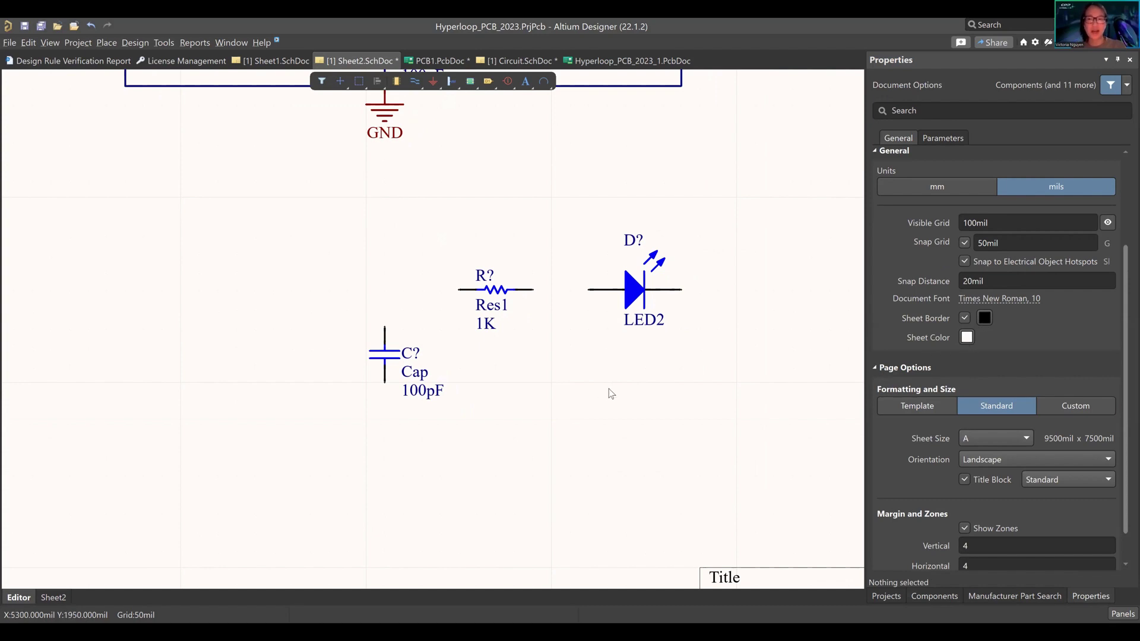
scroll(534, 392, "down", 2, "ctrl")
scroll(546, 373, "up", 2, "ctrl")
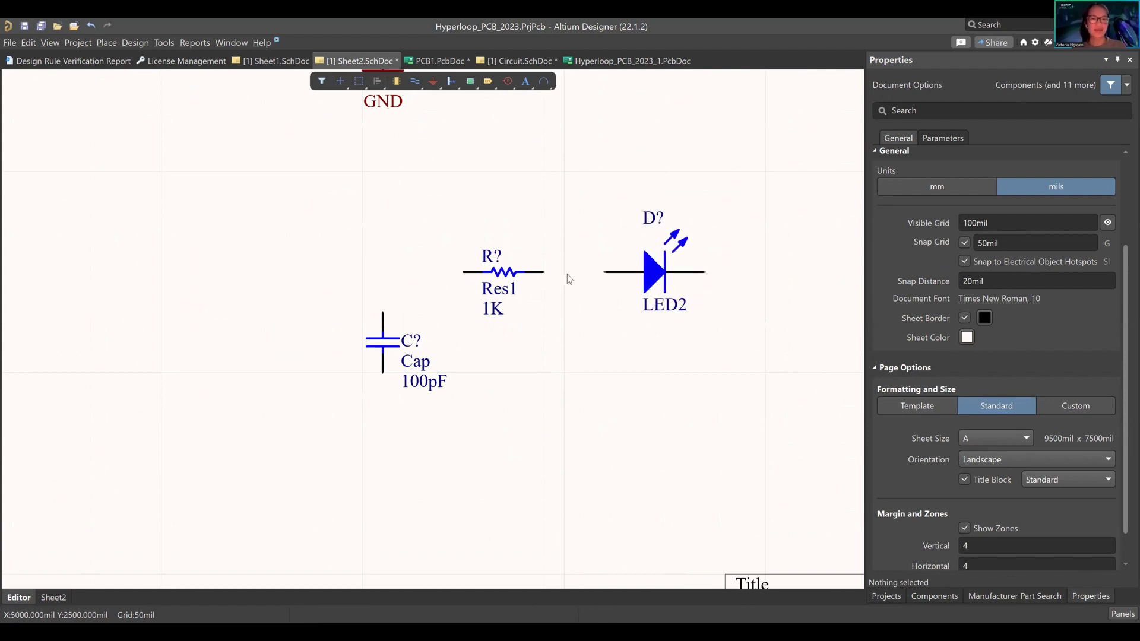
right_click_drag(536, 344, 582, 467)
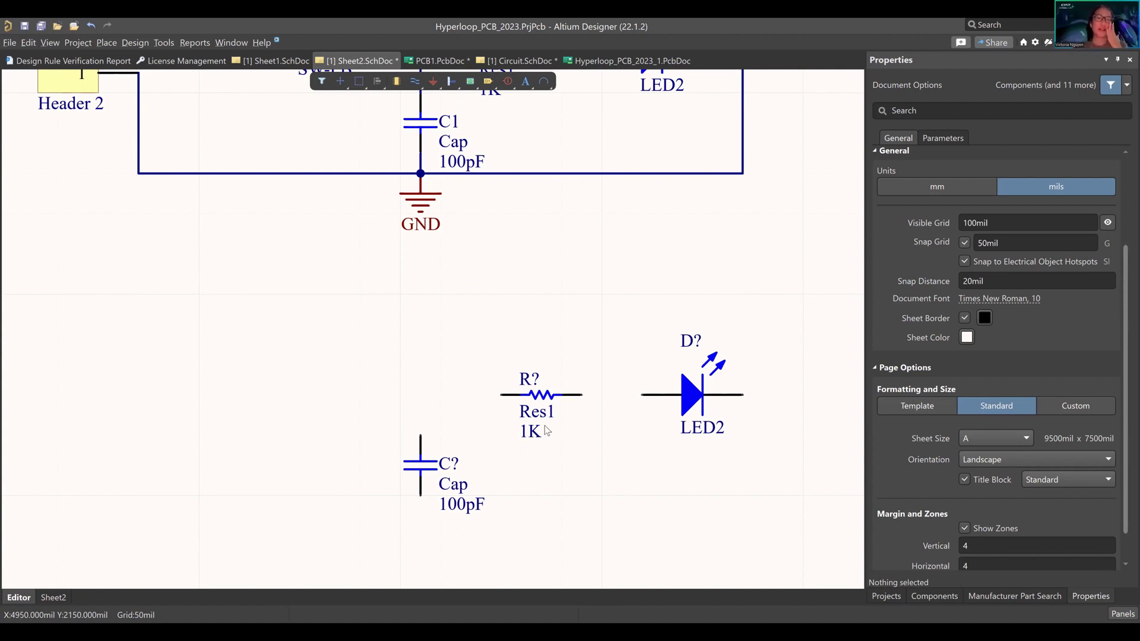
scroll(617, 417, "up", 2, "ctrl")
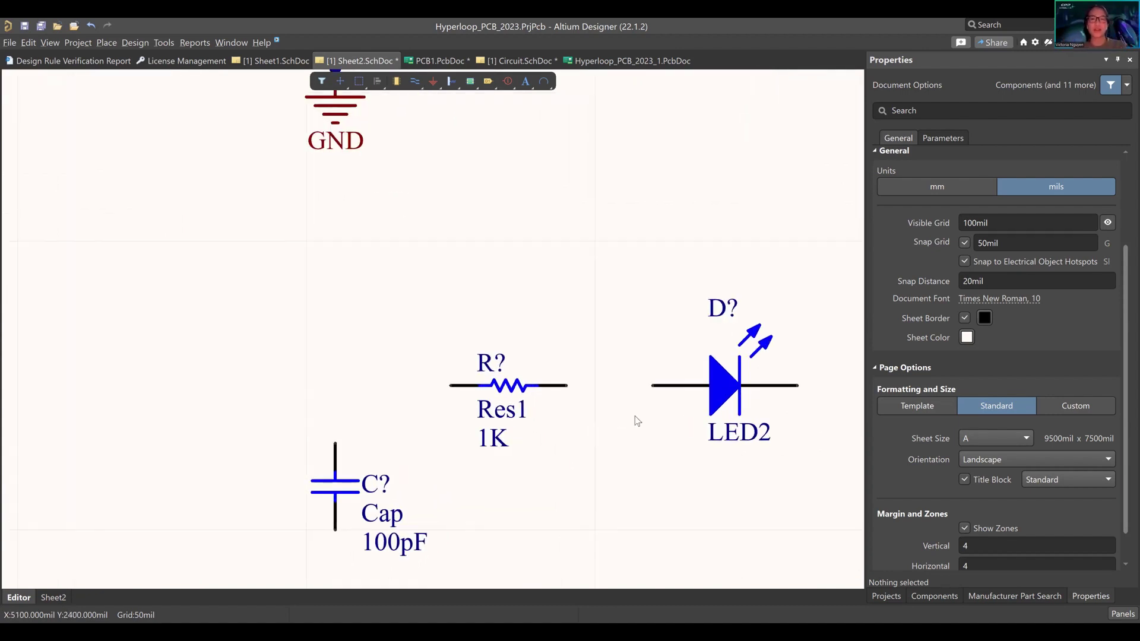
Place an SW-PB push-button switch from the Miscellaneous Devices library in line with the new resistor, to its left.
scroll(646, 356, "down", 4, "ctrl")
right_click_drag(617, 333, 593, 402)
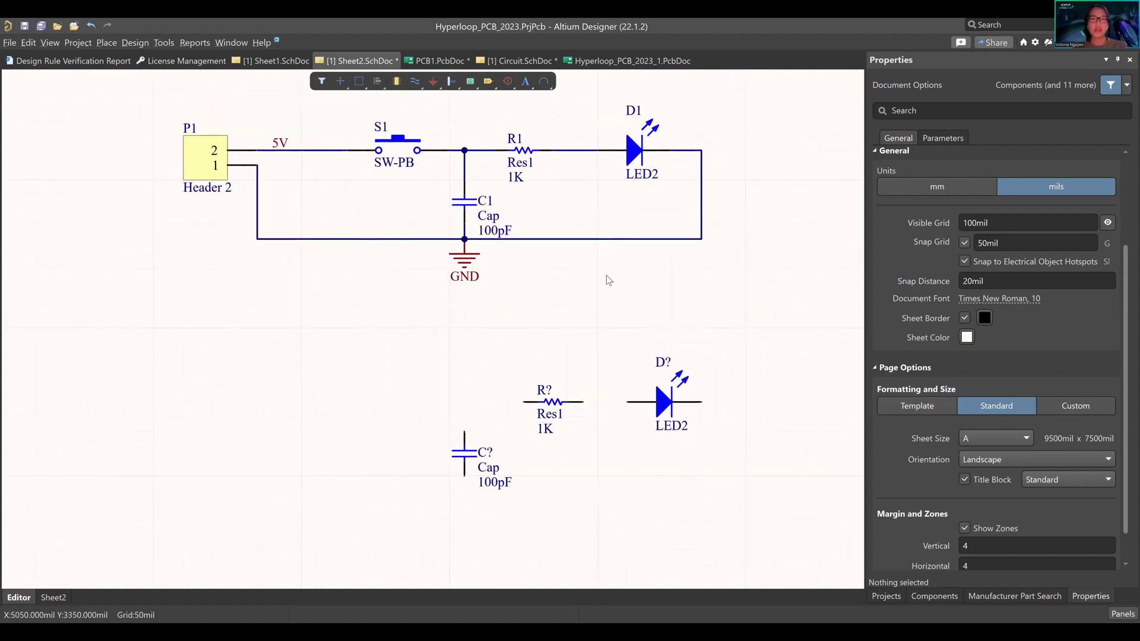
left_click(934, 597)
scroll(953, 363, "down", 6)
scroll(953, 362, "down", 10)
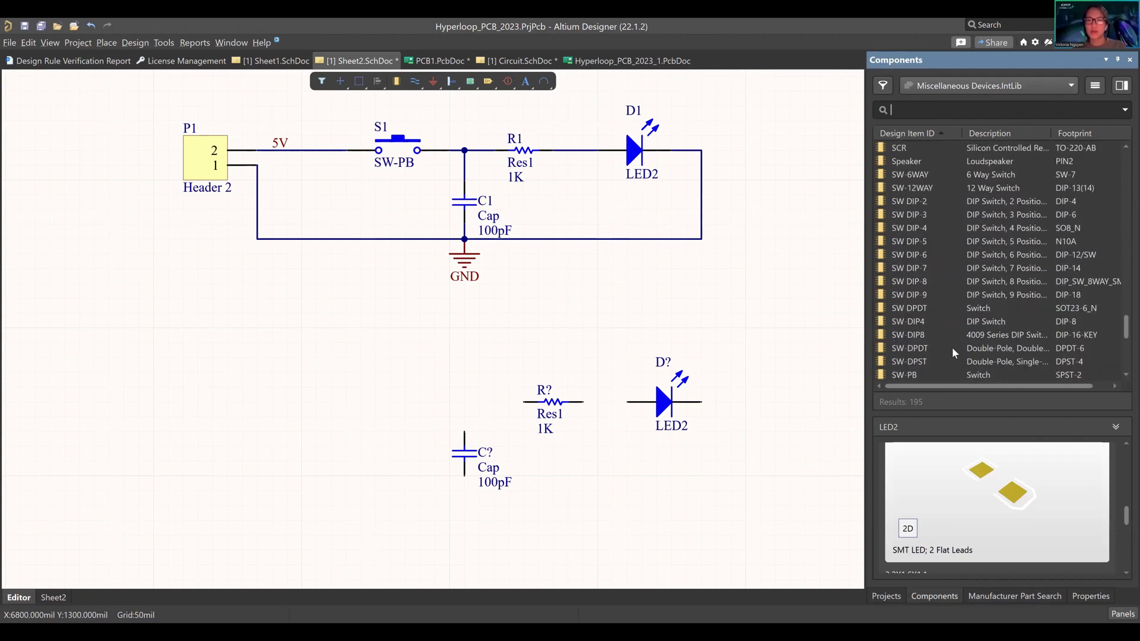
scroll(952, 353, "down", 1)
left_click(908, 335)
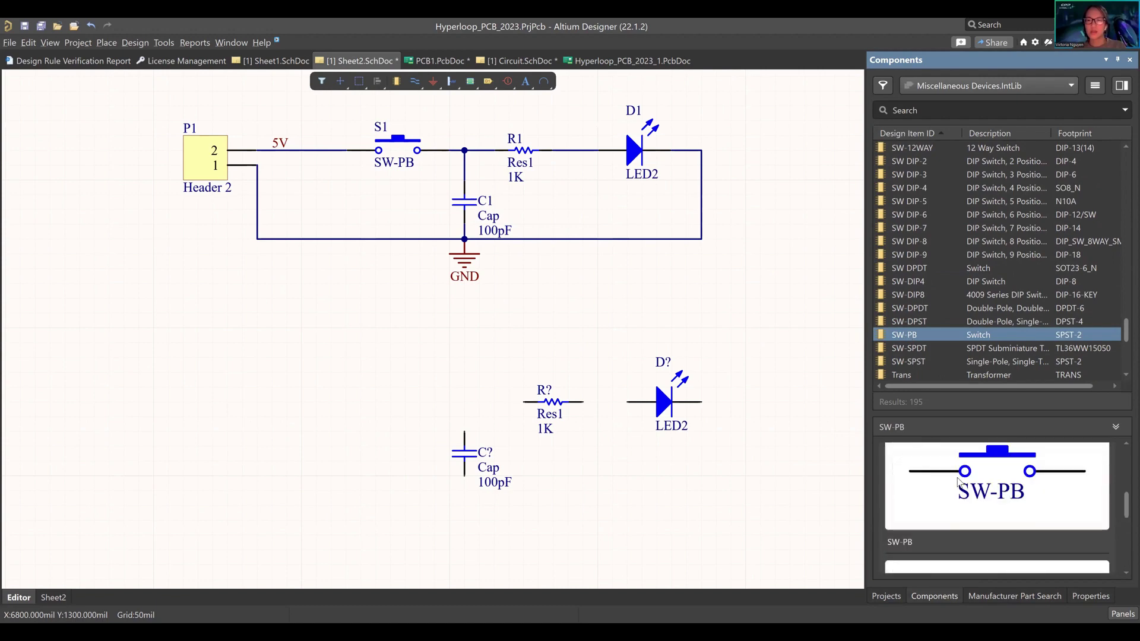
left_click_drag(905, 339, 358, 392)
right_click_drag(461, 354, 473, 347)
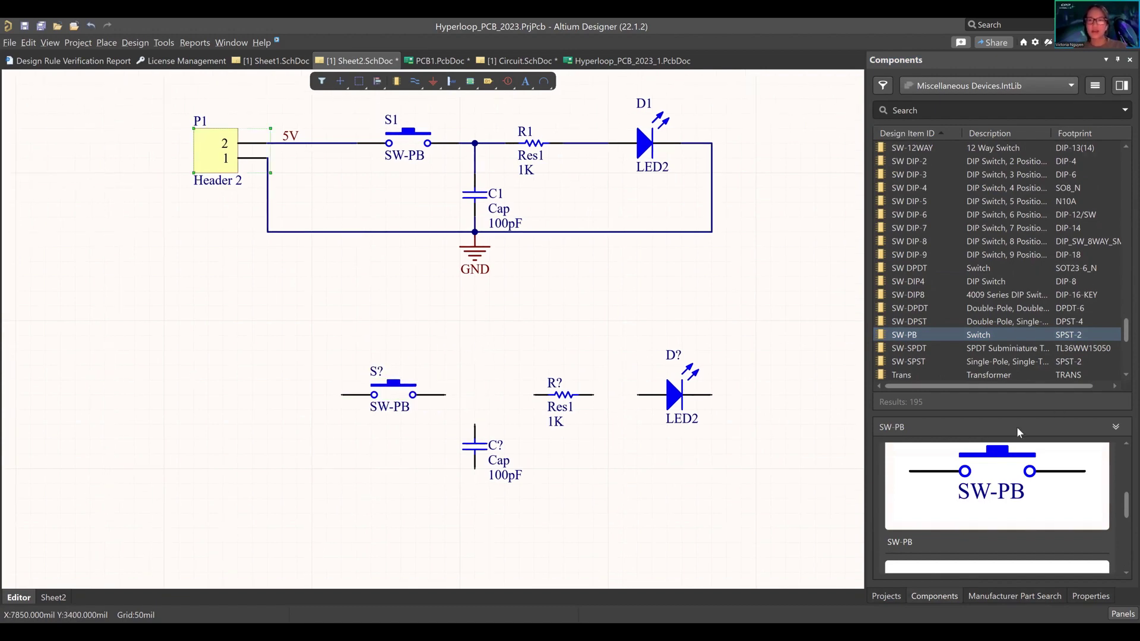
left_click(505, 330)
Switch the component library to Miscellaneous Connectors and look through its parts for a two-pin header.
left_click(1021, 74)
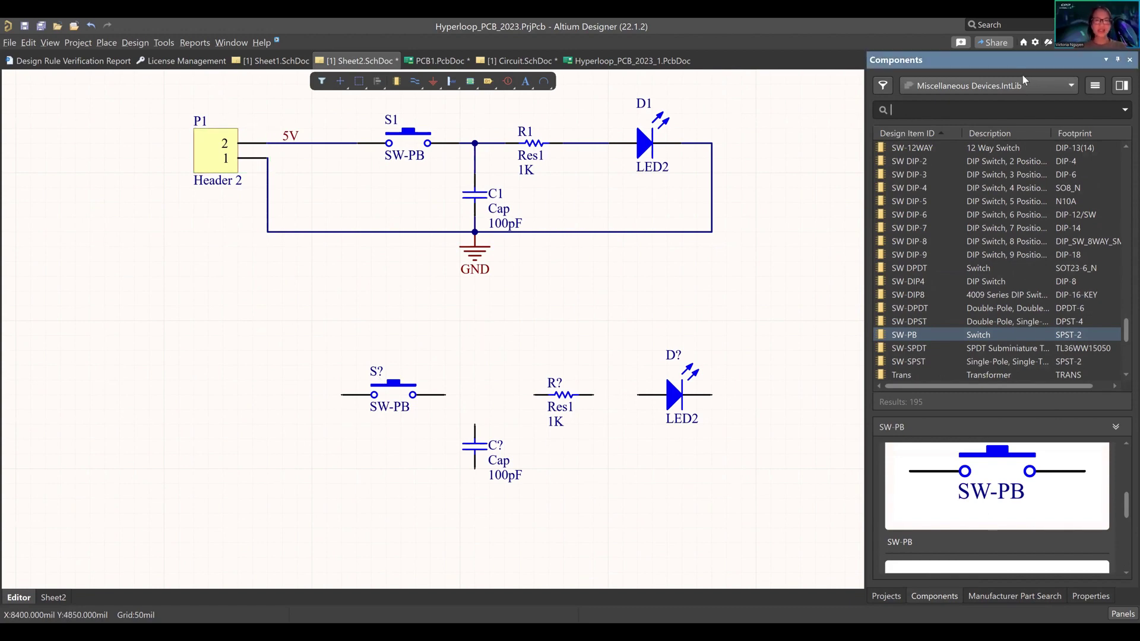
left_click(1028, 87)
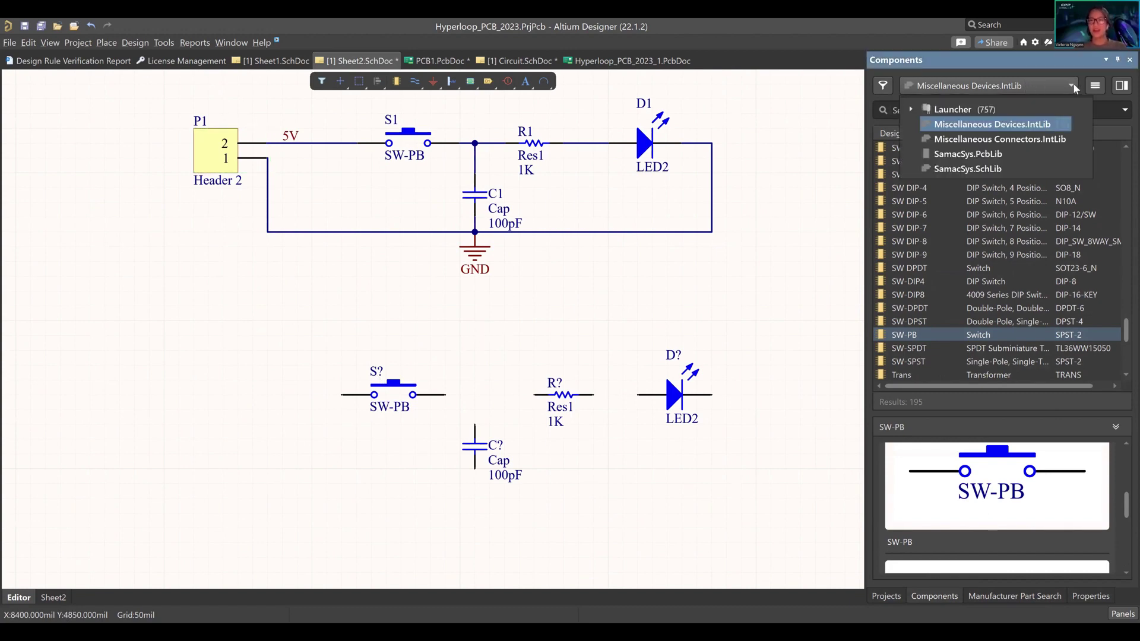
left_click(1020, 141)
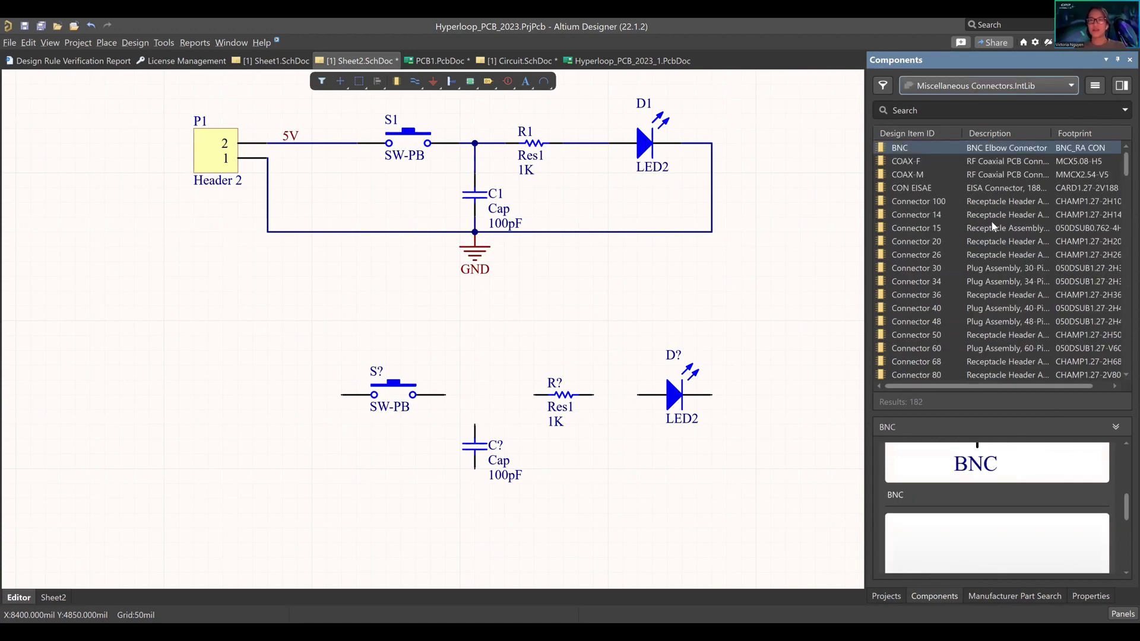
scroll(992, 221, "down", 10)
scroll(990, 231, "down", 7)
scroll(990, 233, "down", 8)
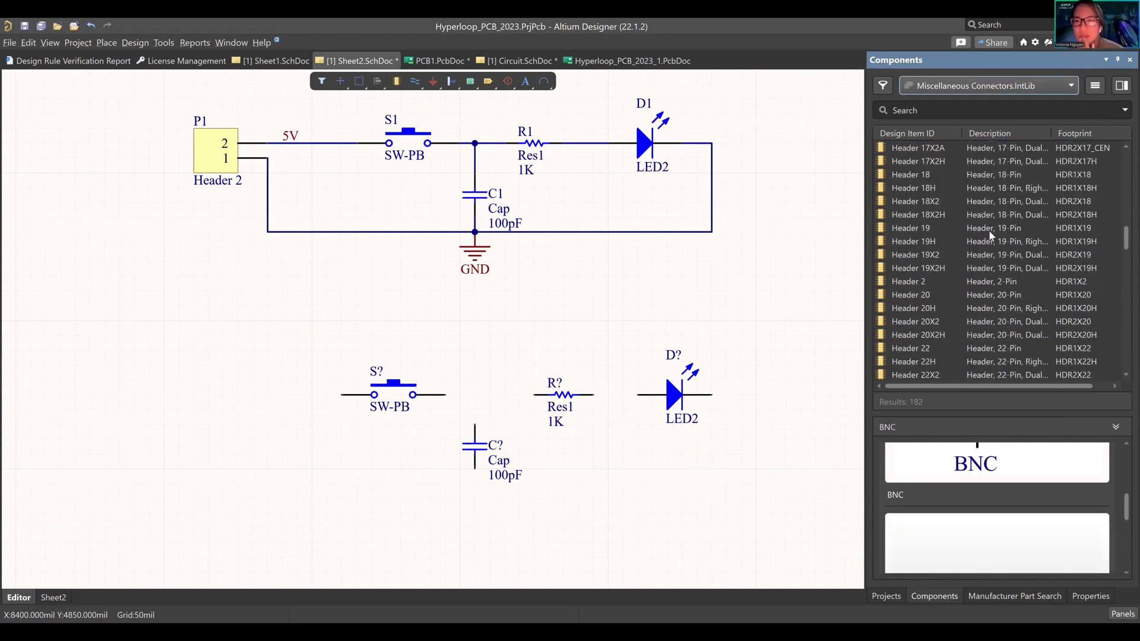
scroll(988, 237, "down", 12)
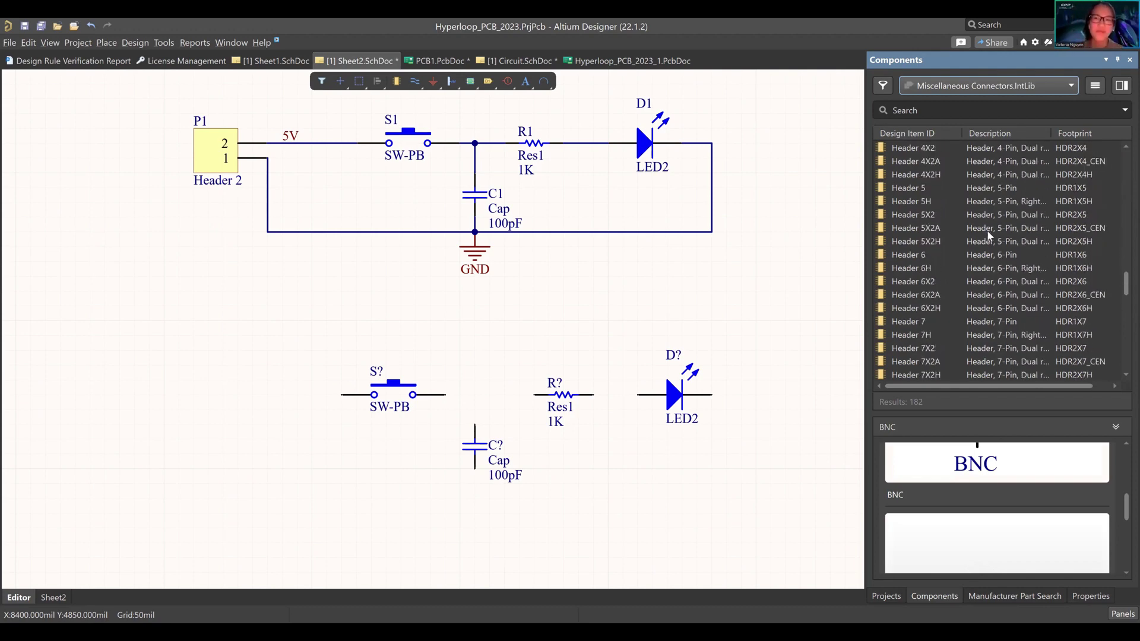
scroll(989, 239, "down", 3)
scroll(981, 236, "down", 9)
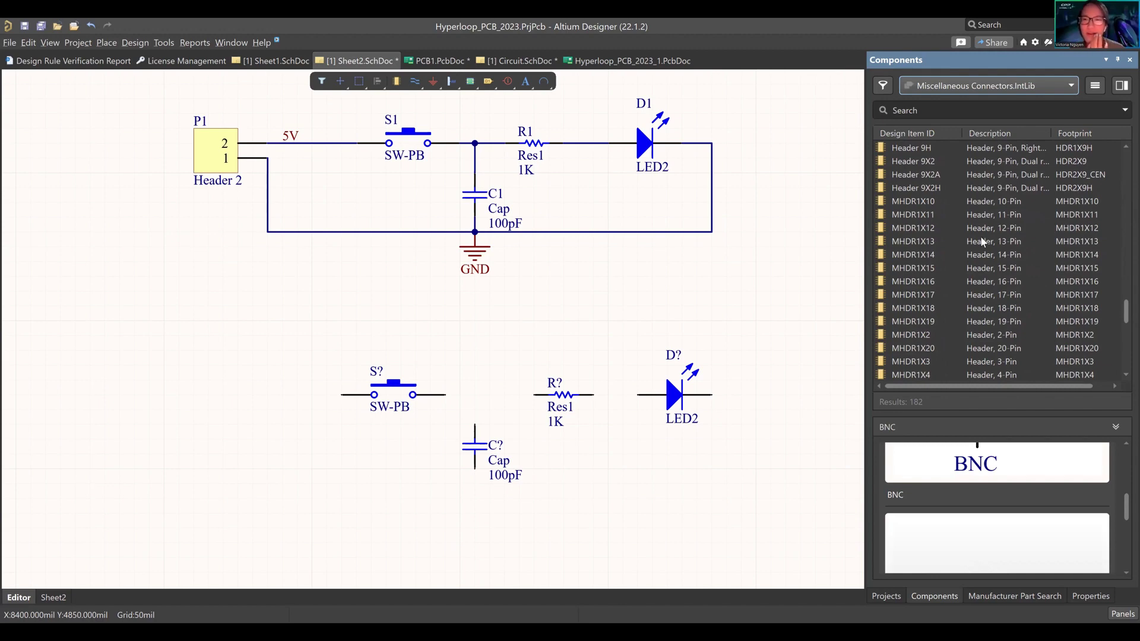
scroll(967, 241, "down", 1)
scroll(967, 241, "down", 8)
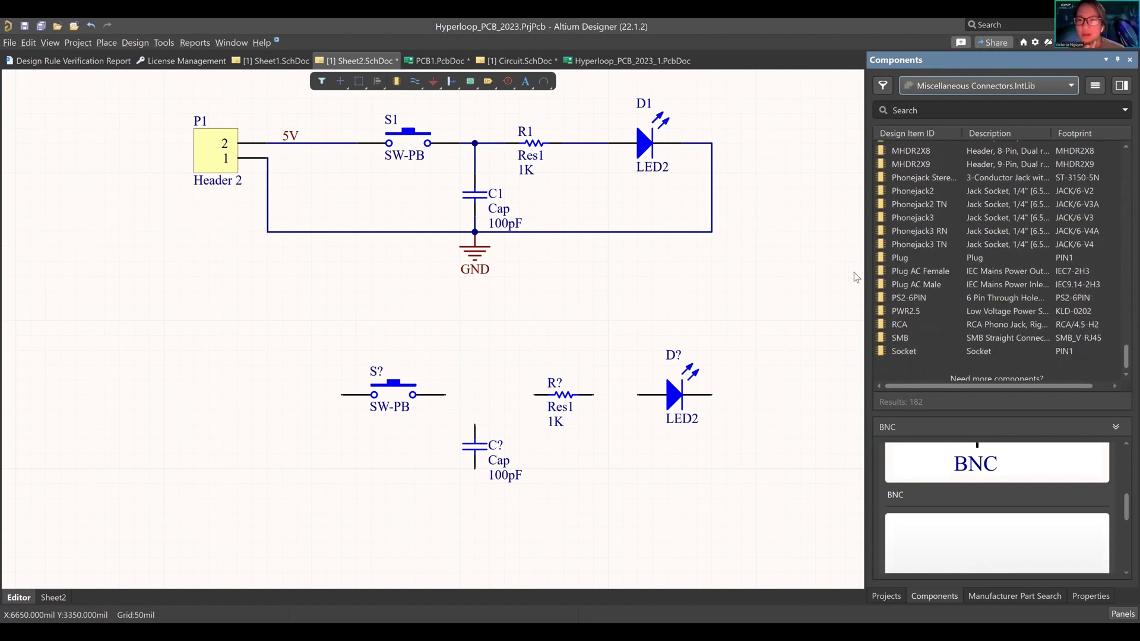
Review the unconnected push-button switch's properties, including its footprint choices and pin list.
double_click(225, 153)
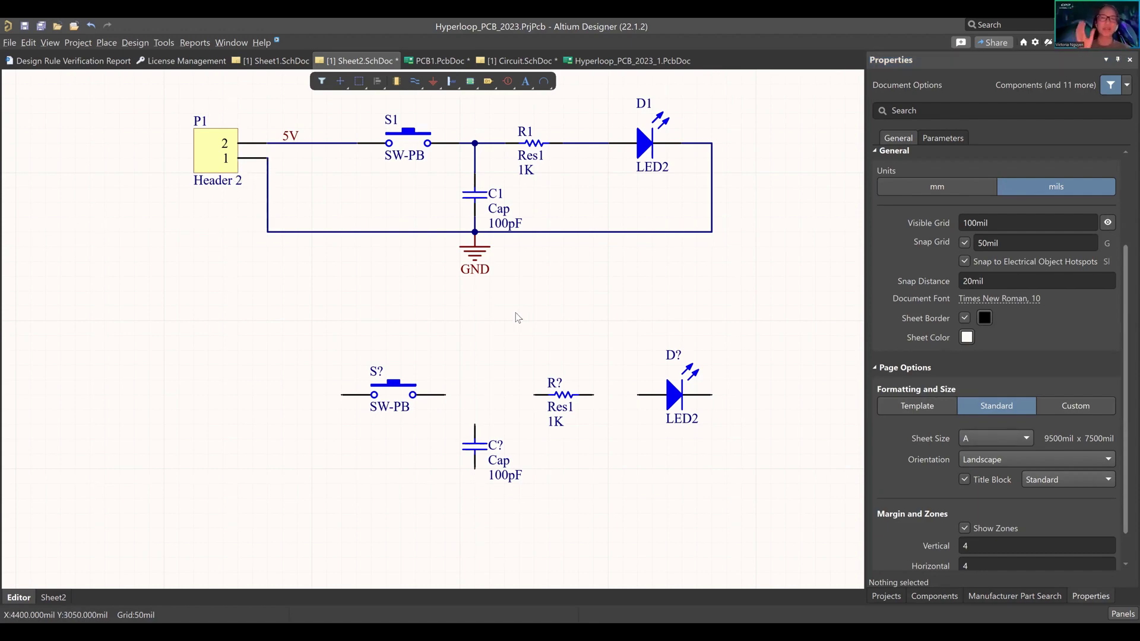
left_click(402, 396)
left_click(403, 396)
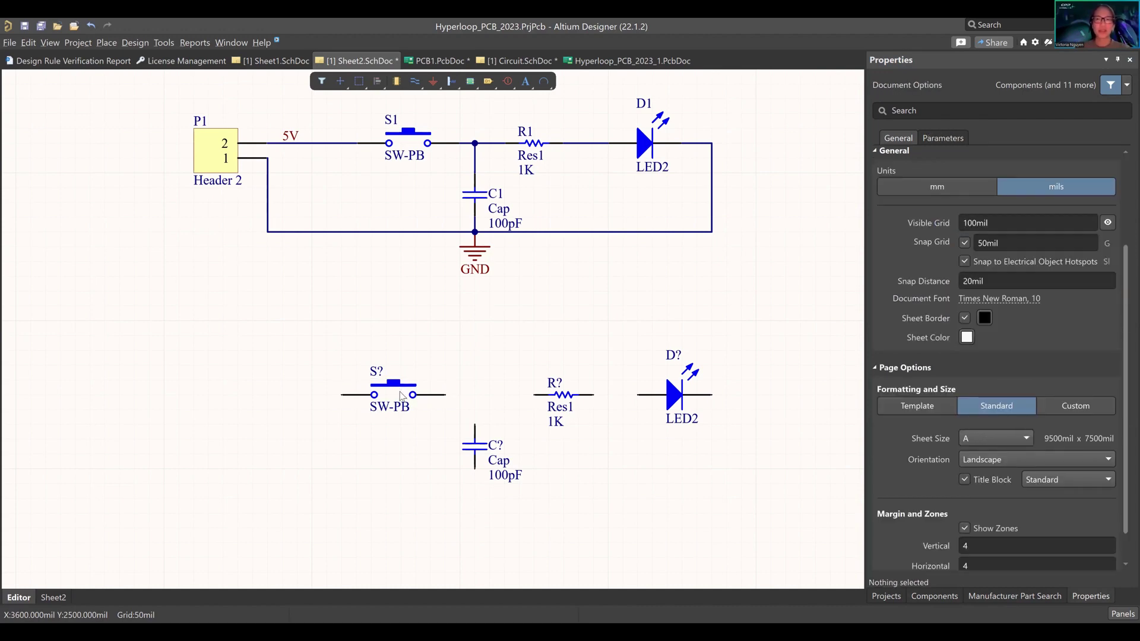
left_click(429, 379)
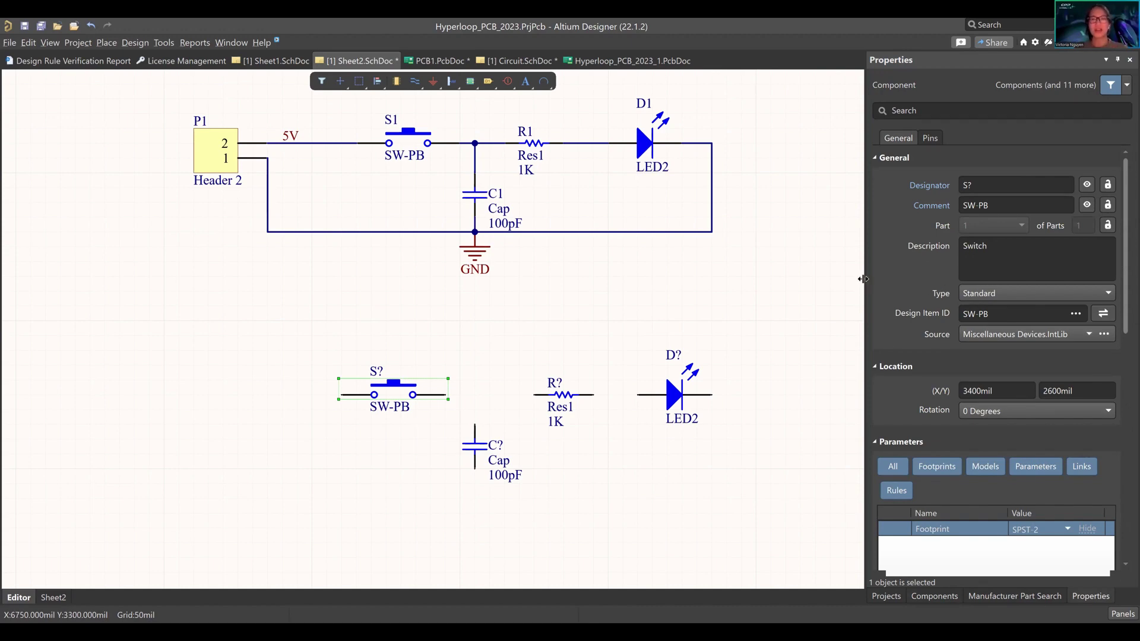
scroll(946, 282, "down", 2)
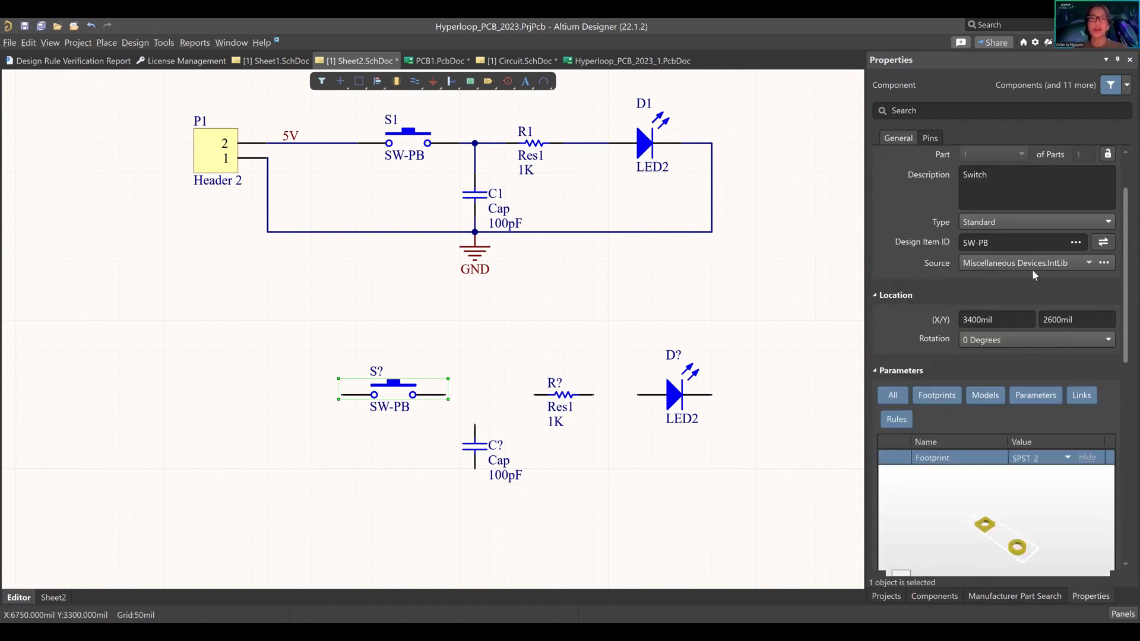
scroll(963, 288, "down", 1)
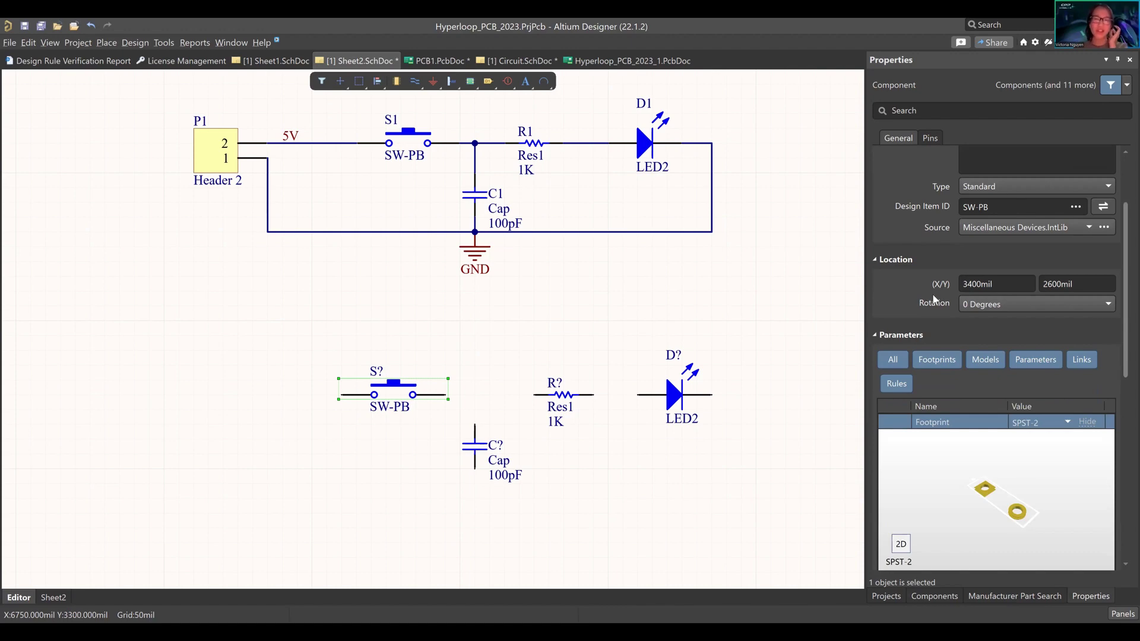
scroll(950, 323, "down", 3)
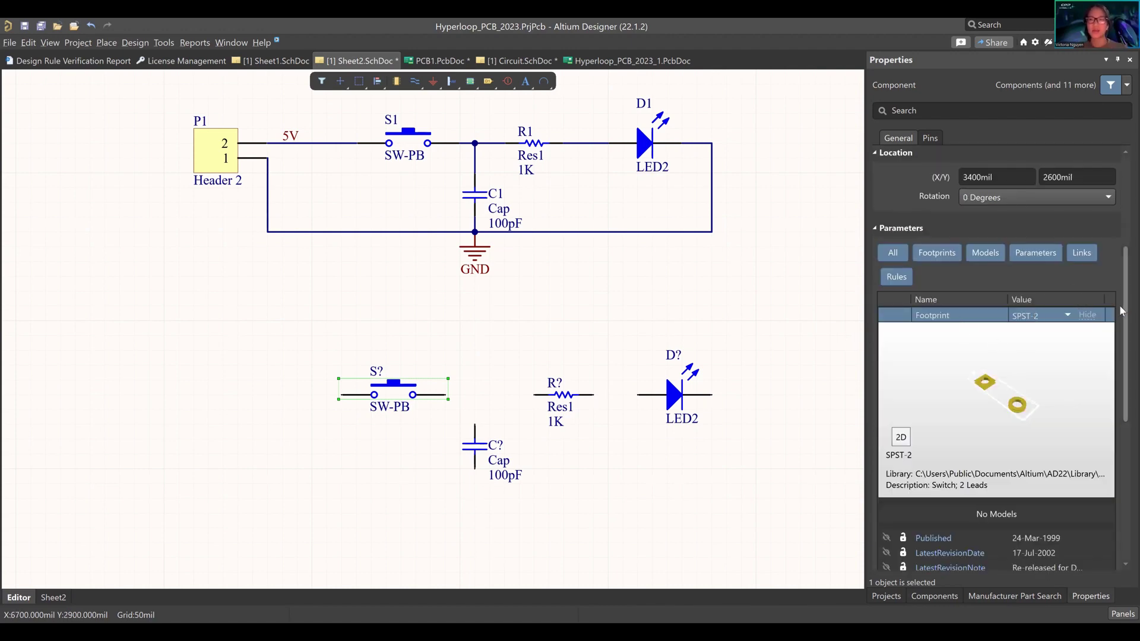
left_click(1068, 316)
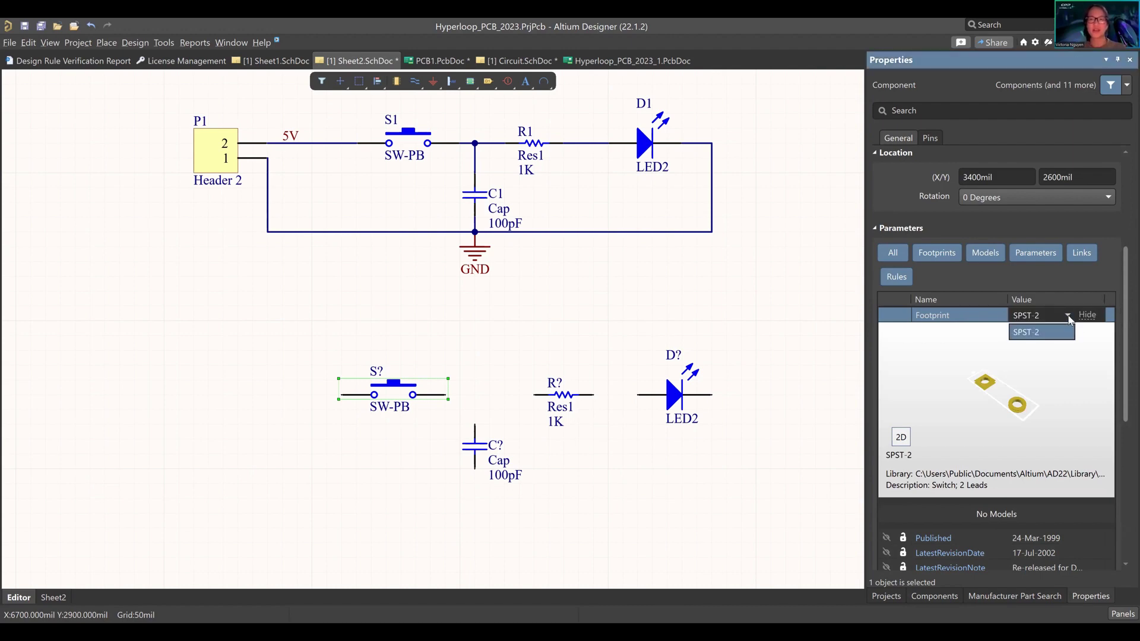
left_click(1069, 320)
scroll(1089, 274, "down", 1)
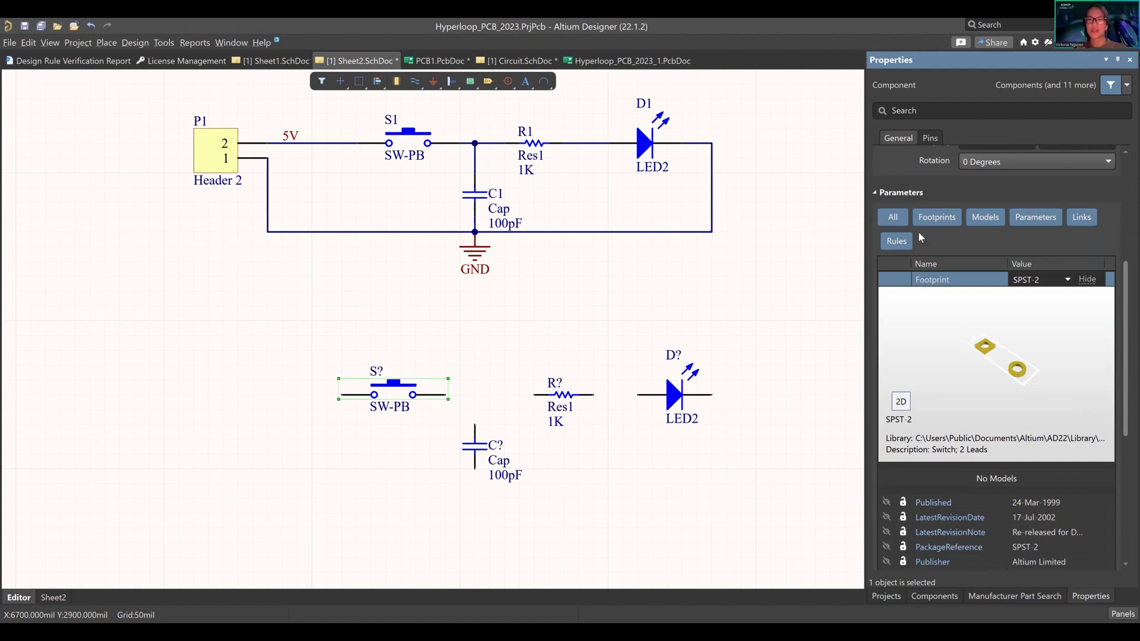
scroll(952, 201, "up", 3)
left_click(939, 137)
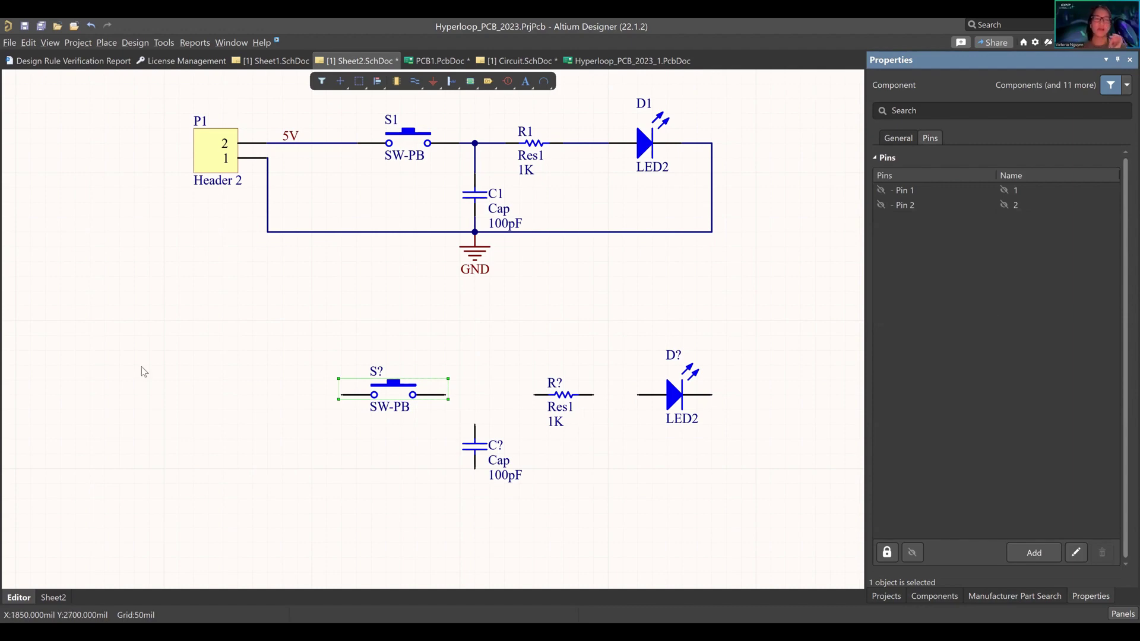
Check the general properties of header P1 in the finished circuit for its design item and source library.
left_click(329, 272)
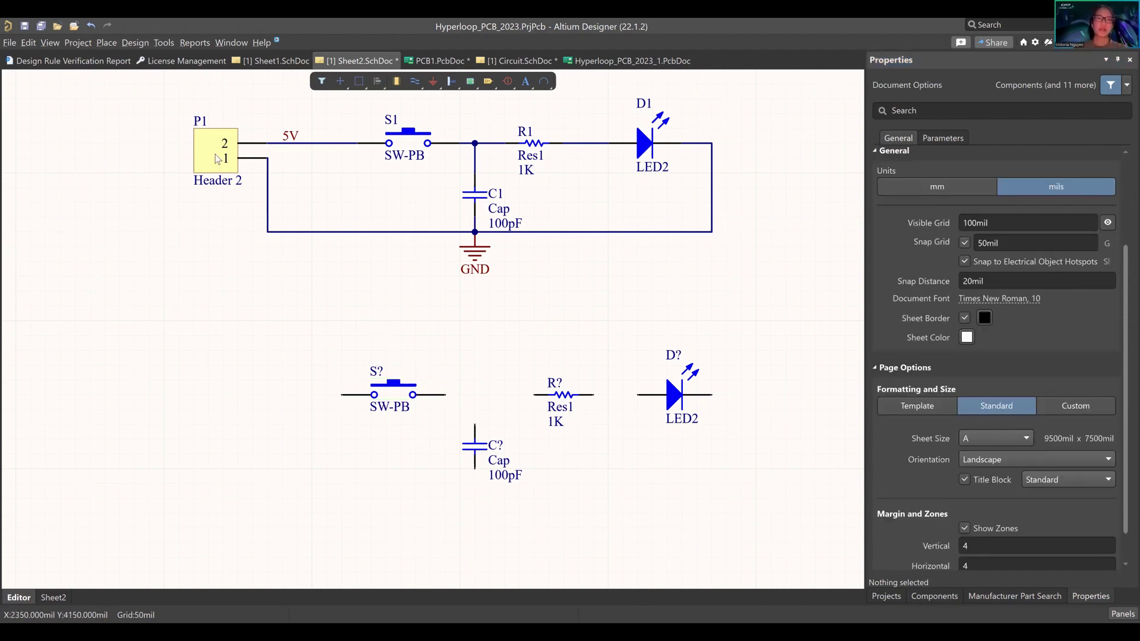
left_click(231, 157)
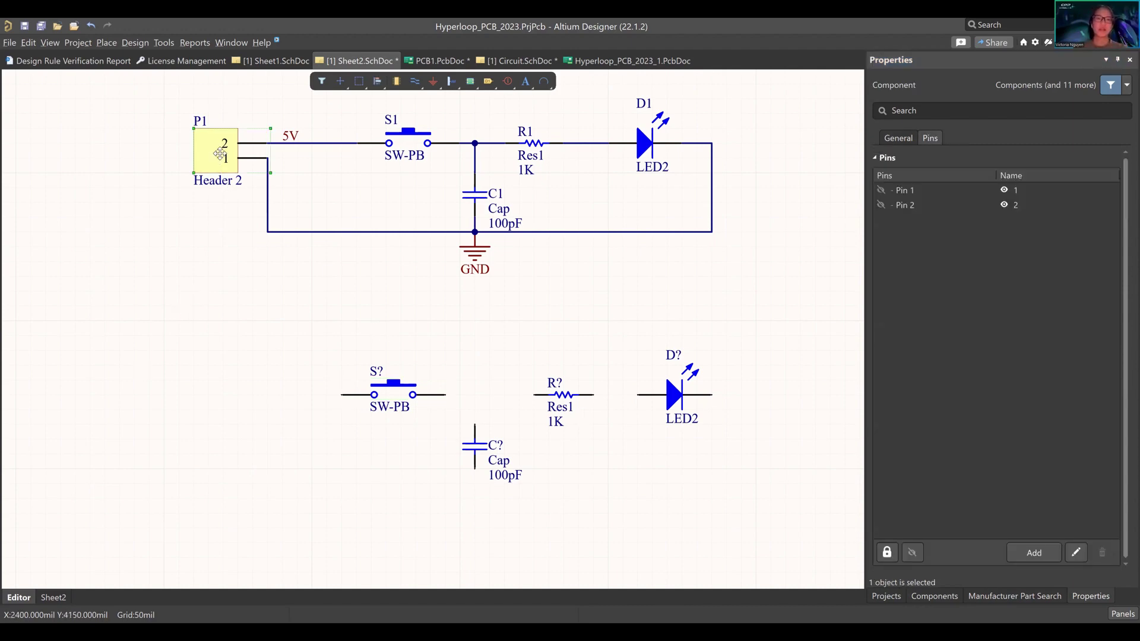
left_click(910, 141)
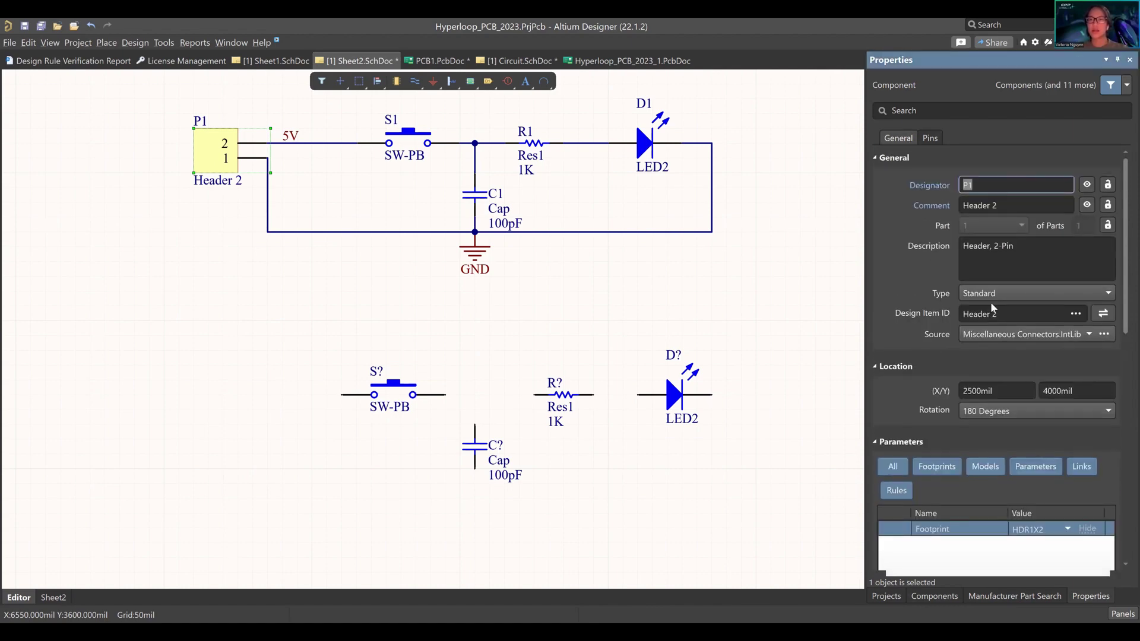
Try a Header 2H connector from the Miscellaneous Connectors library above the unconnected LED, and delete it.
left_click(934, 596)
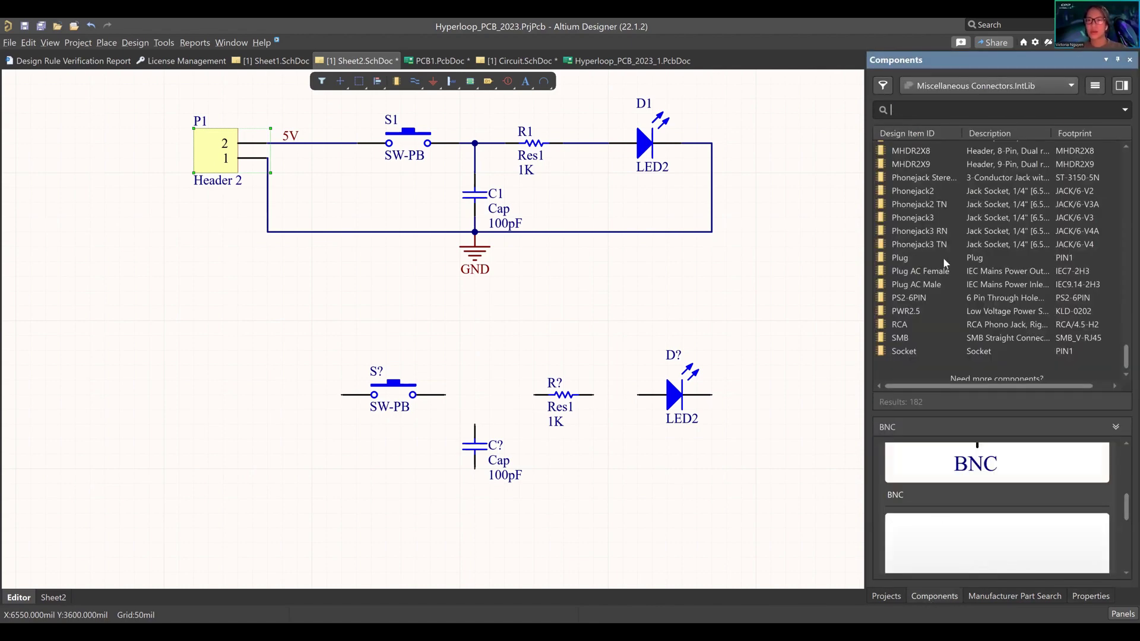
scroll(946, 258, "up", 10)
scroll(968, 258, "up", 4)
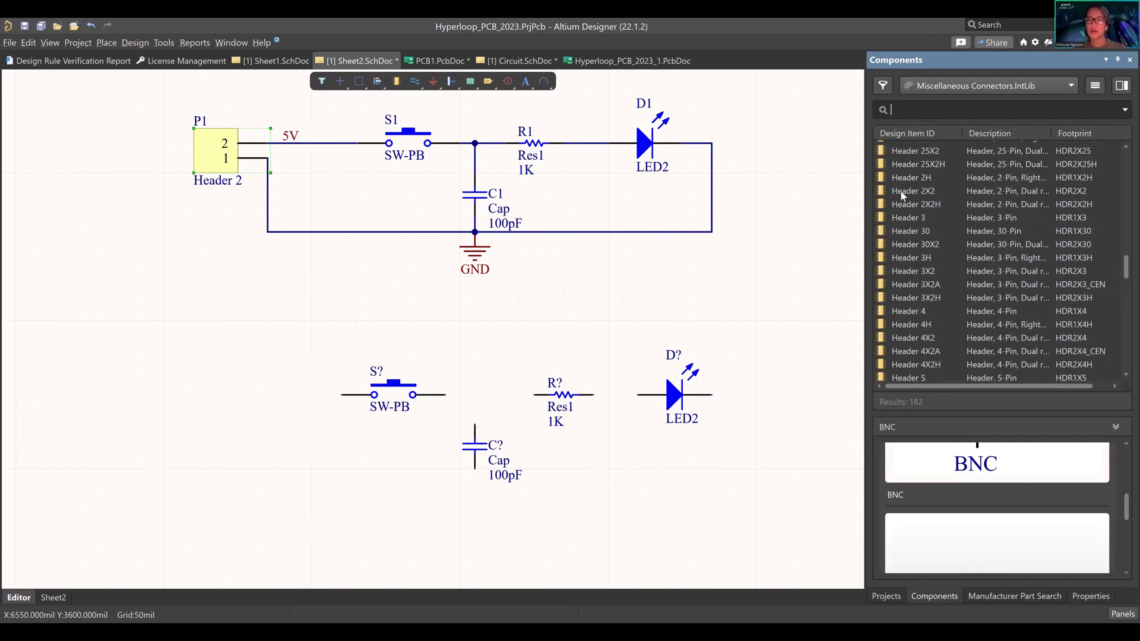
scroll(900, 200, "up", 1)
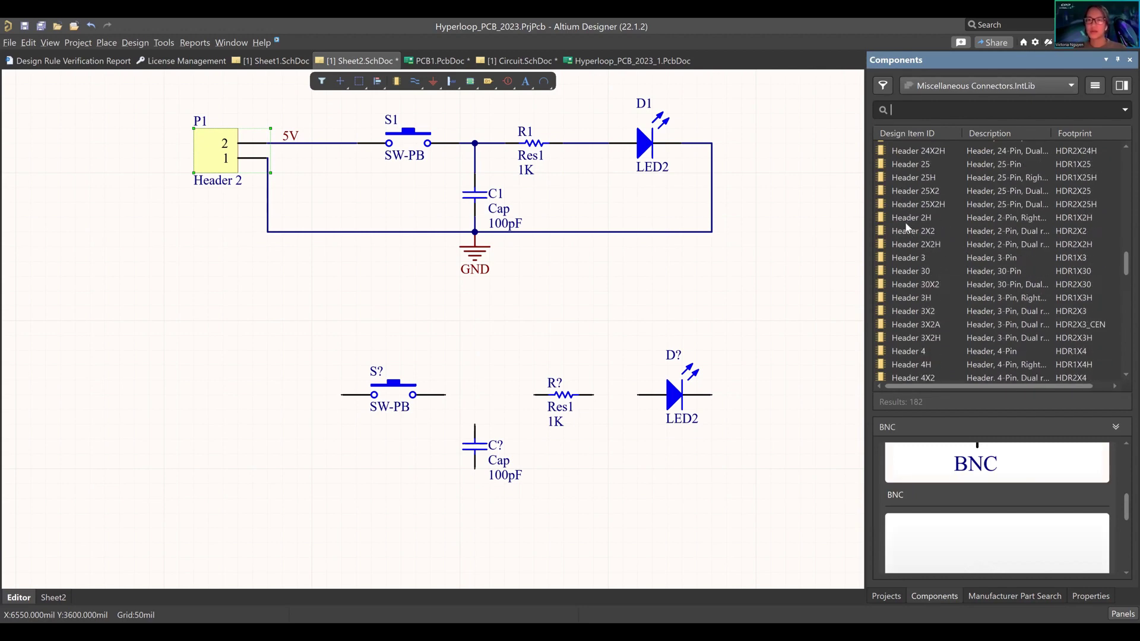
left_click_drag(906, 219, 757, 285)
scroll(1018, 570, "down", 2)
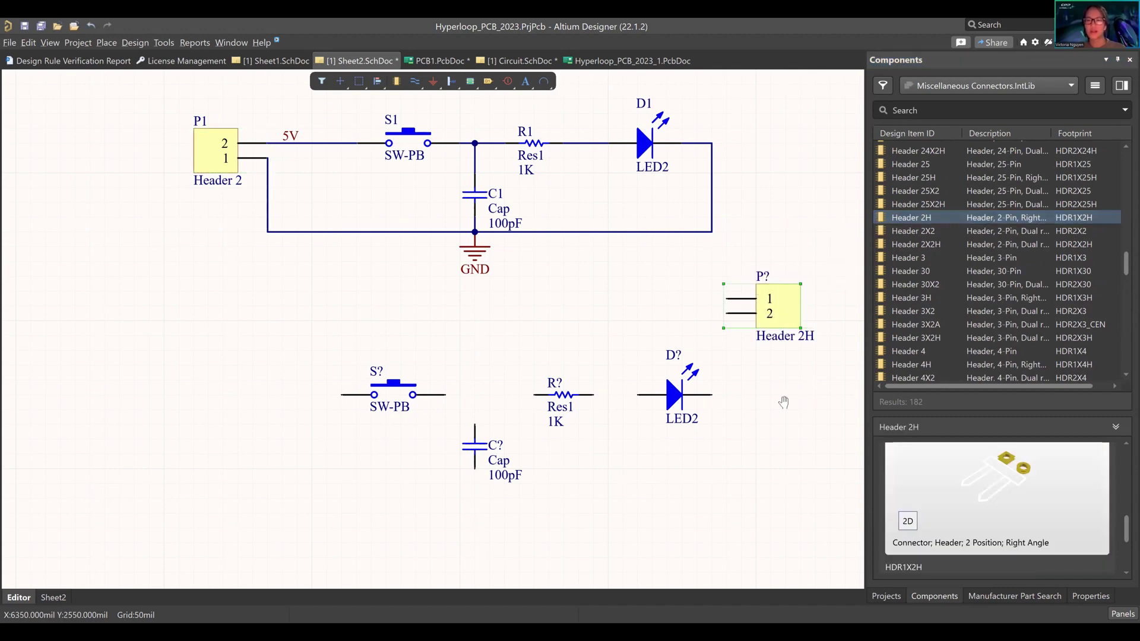
right_click_drag(783, 326, 759, 334)
key("Delete")
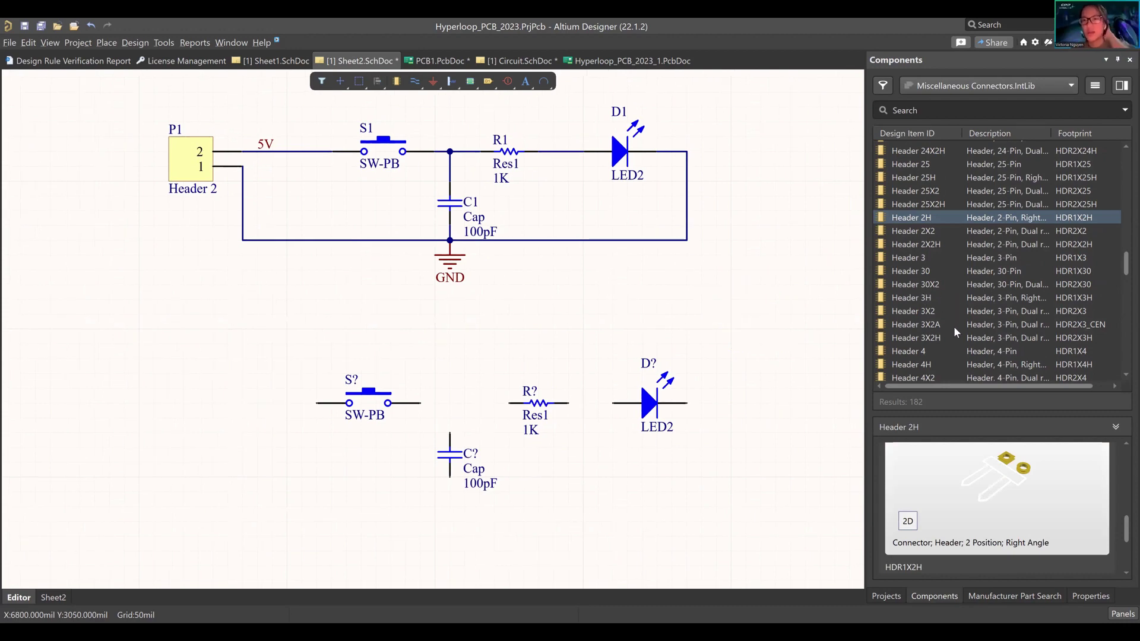
Place a Header 2 connector from the Miscellaneous Connectors library above and to the right of the unconnected LED.
scroll(953, 326, "down", 9)
scroll(949, 347, "down", 10)
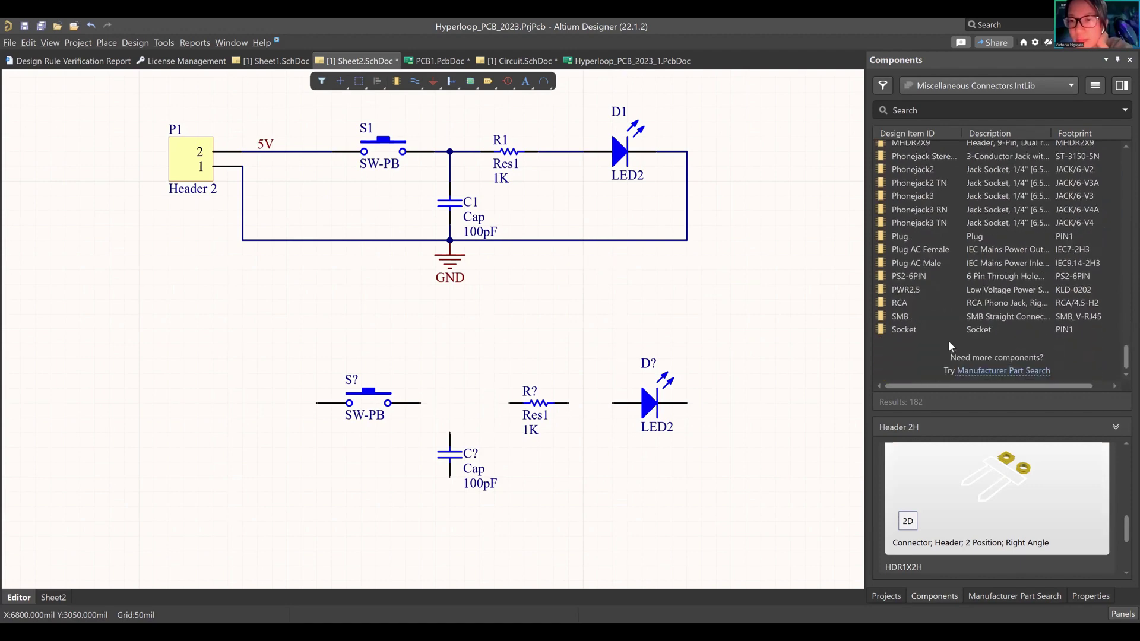
scroll(949, 346, "up", 18)
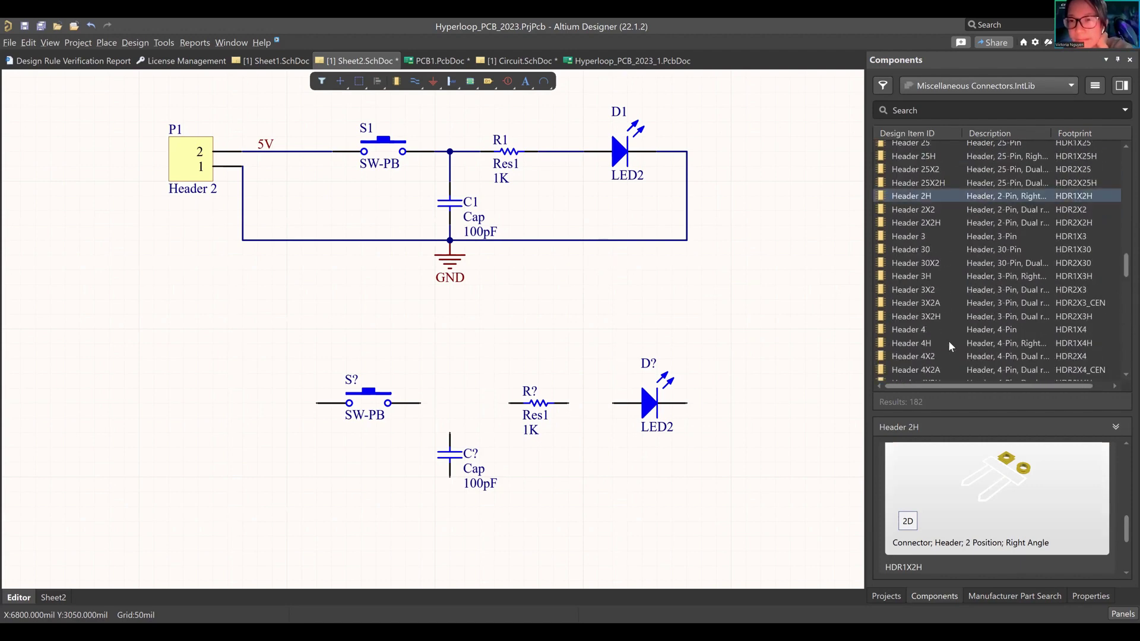
scroll(949, 341, "up", 6)
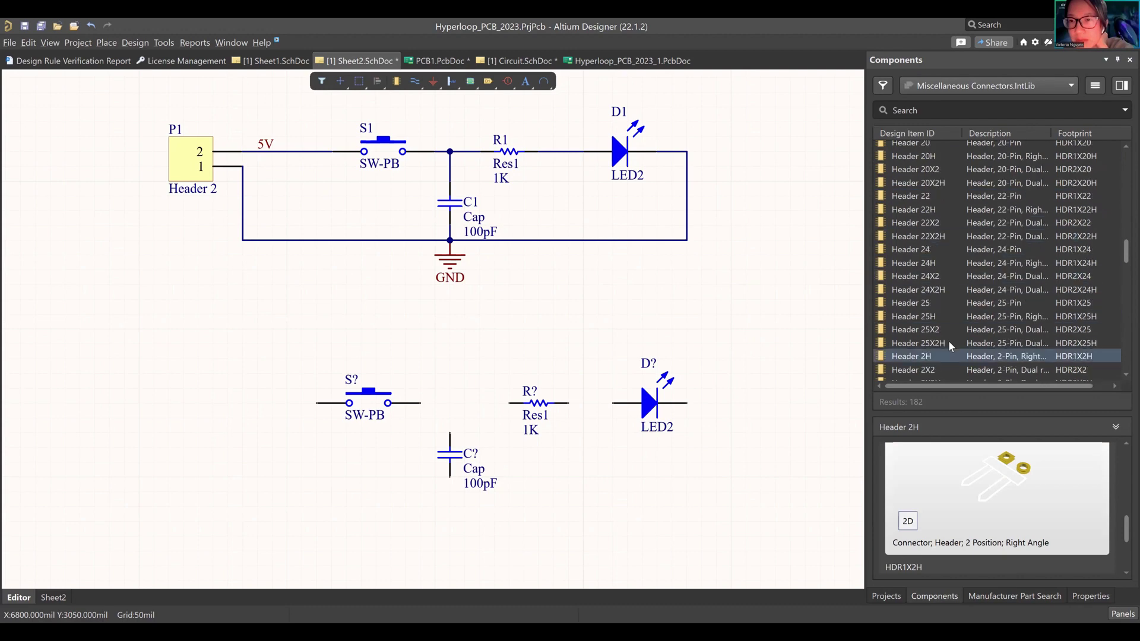
scroll(949, 340, "up", 2)
left_click_drag(890, 291, 715, 306)
left_click(764, 253)
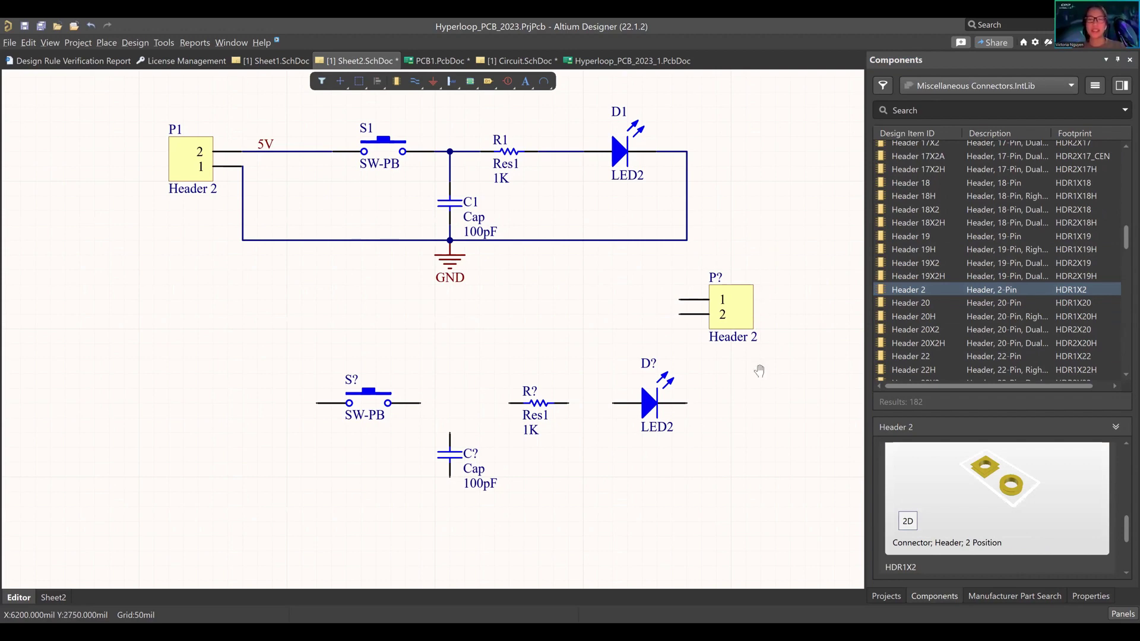
Move the new Header 2 to the left of the unconnected switch and rotate it 180 degrees, aligning pin 2 with the switch.
right_click_drag(760, 371, 817, 367)
left_click_drag(737, 312, 304, 408)
key("space")
key("space")
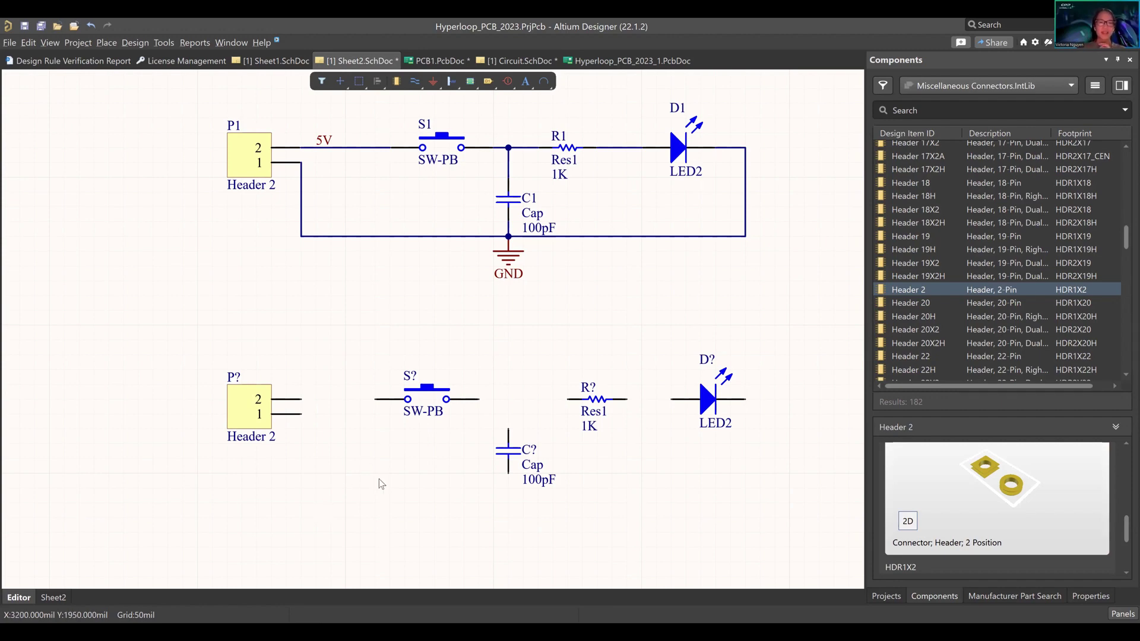
right_click_drag(379, 479, 375, 457)
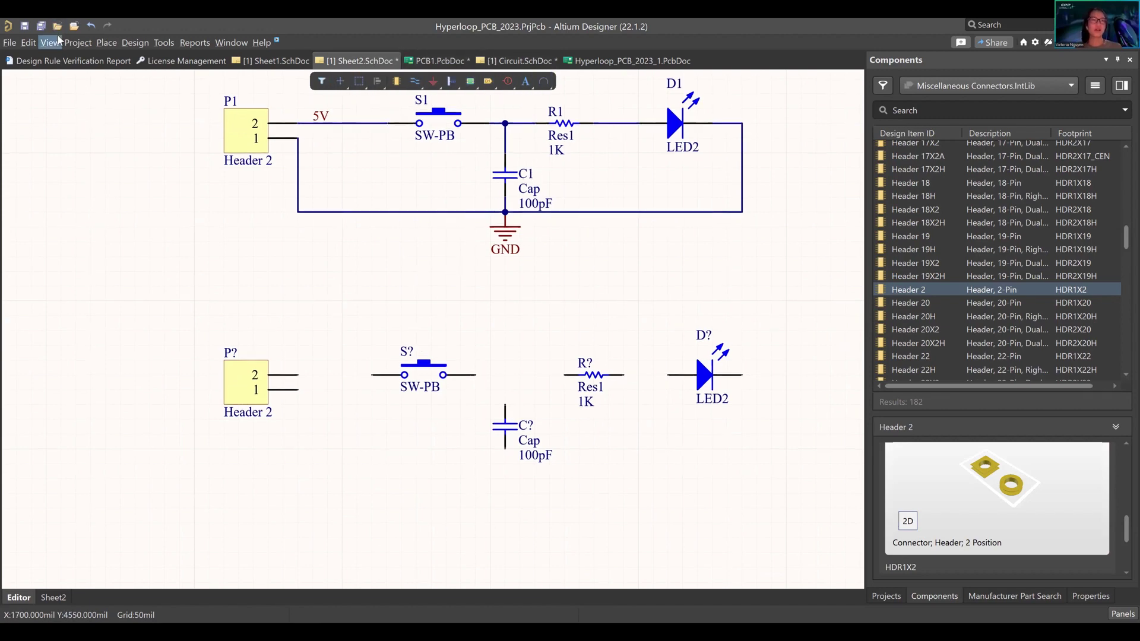
left_click(105, 43)
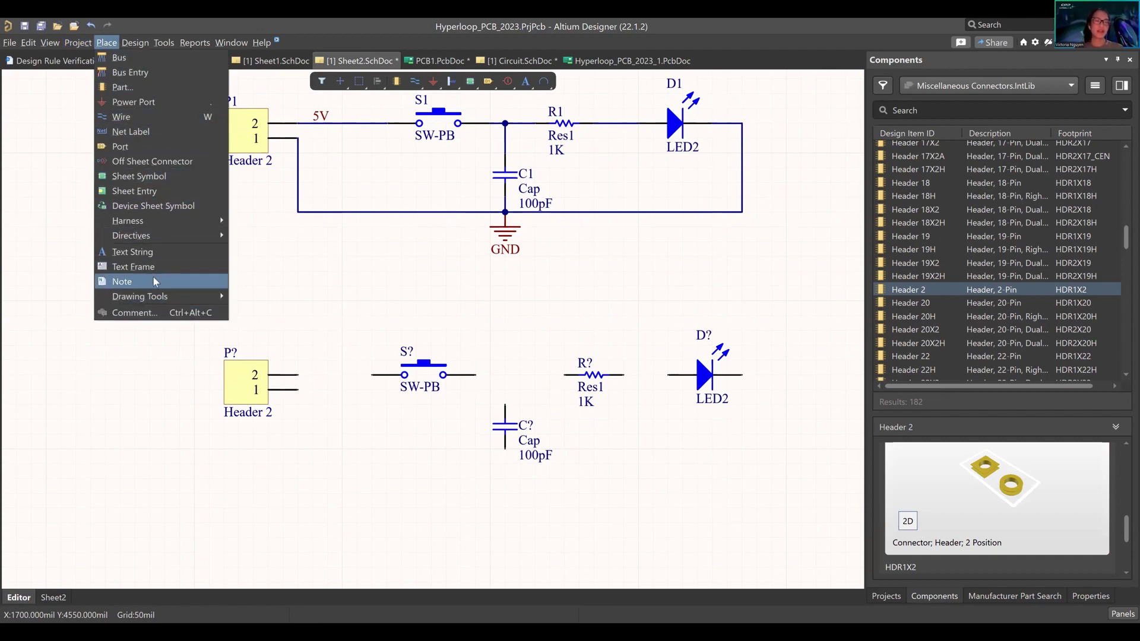
mouse_move(28, 44)
left_click(246, 206)
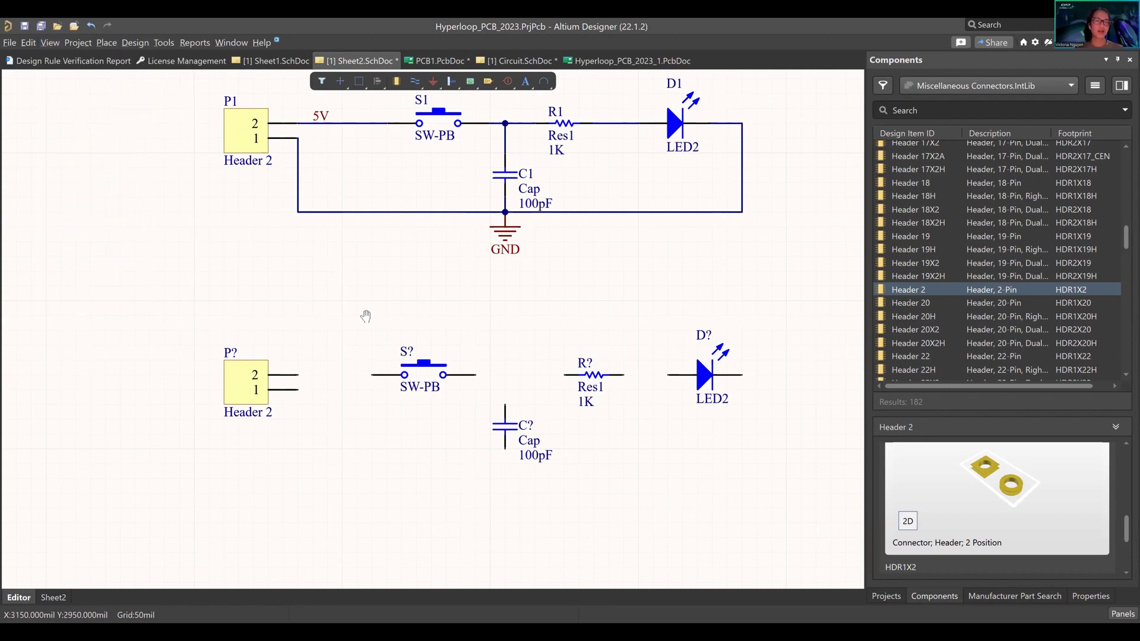
right_click_drag(155, 103, 174, 77)
left_click(29, 43)
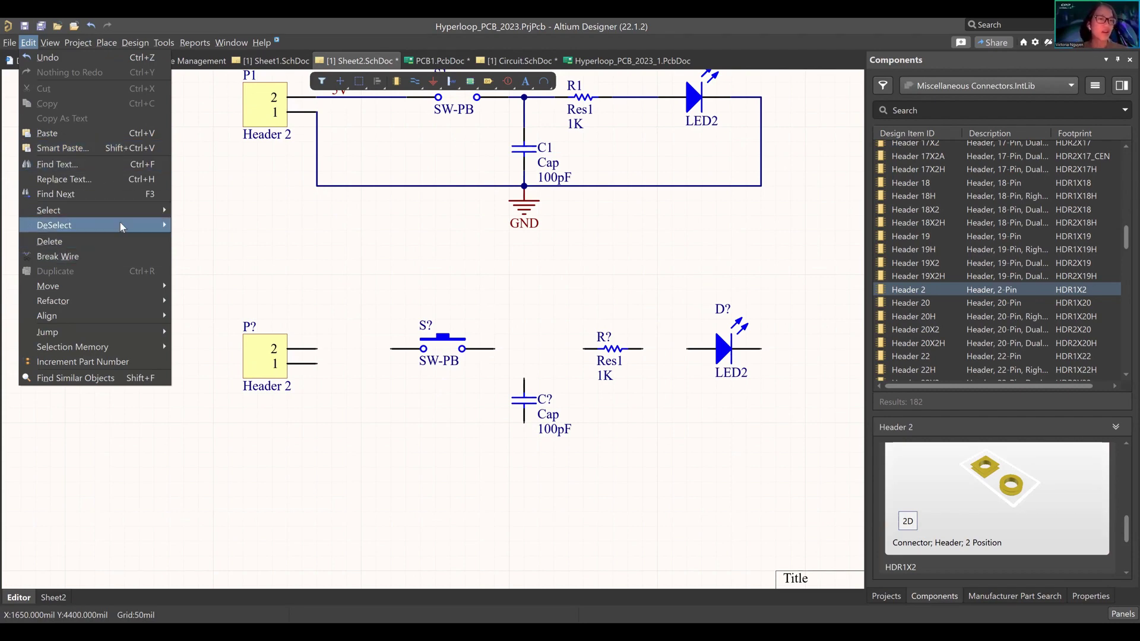
mouse_move(123, 222)
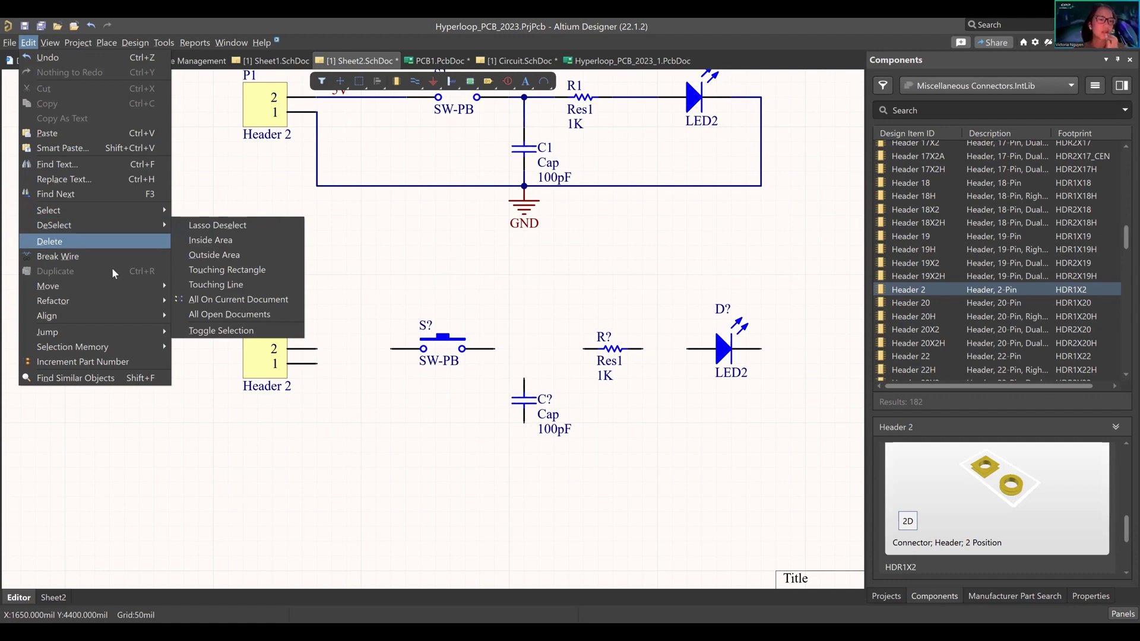
mouse_move(52, 42)
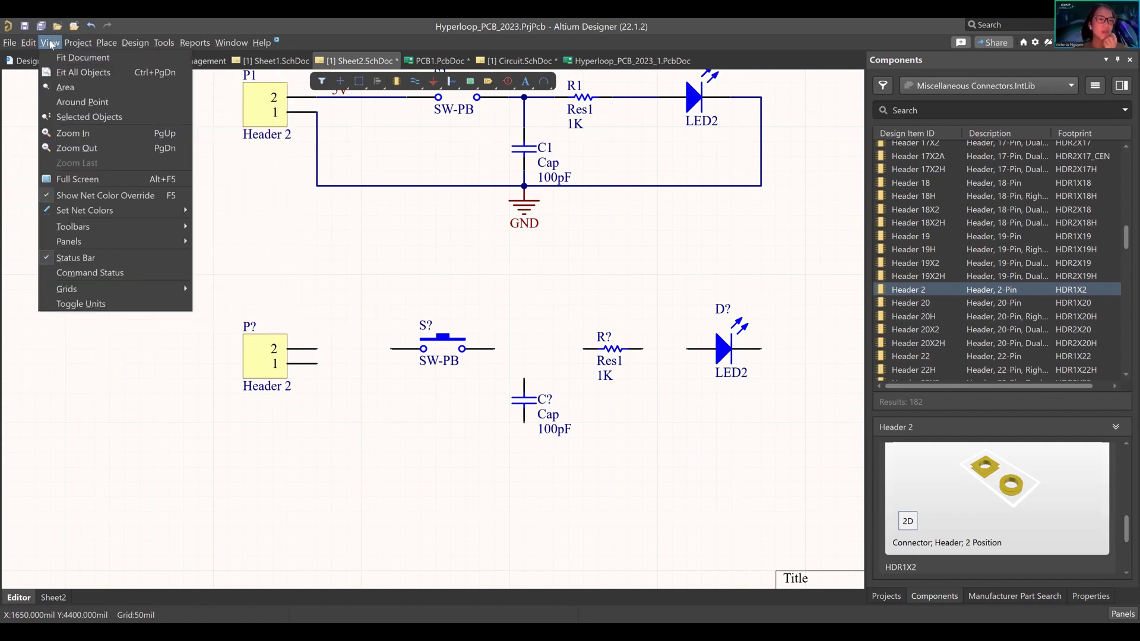
Fit the whole sheet in view and inspect the finished circuit and the unconnected components below it at several zoom levels.
left_click(67, 63)
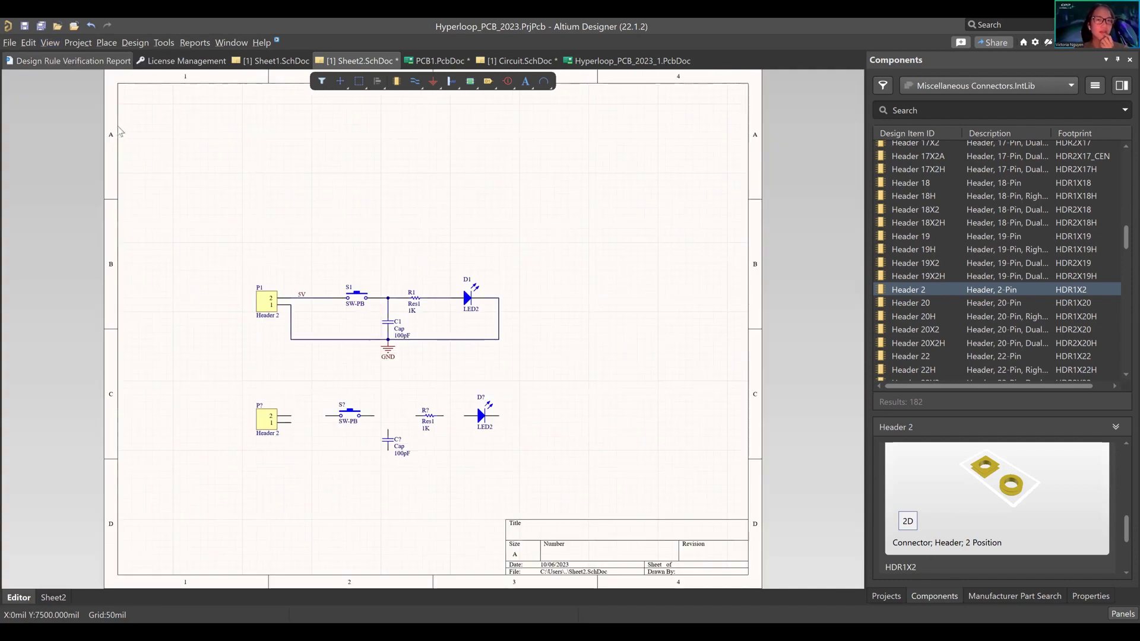
scroll(326, 438, "up", 1, "ctrl")
scroll(326, 438, "up", 1, "ctrl")
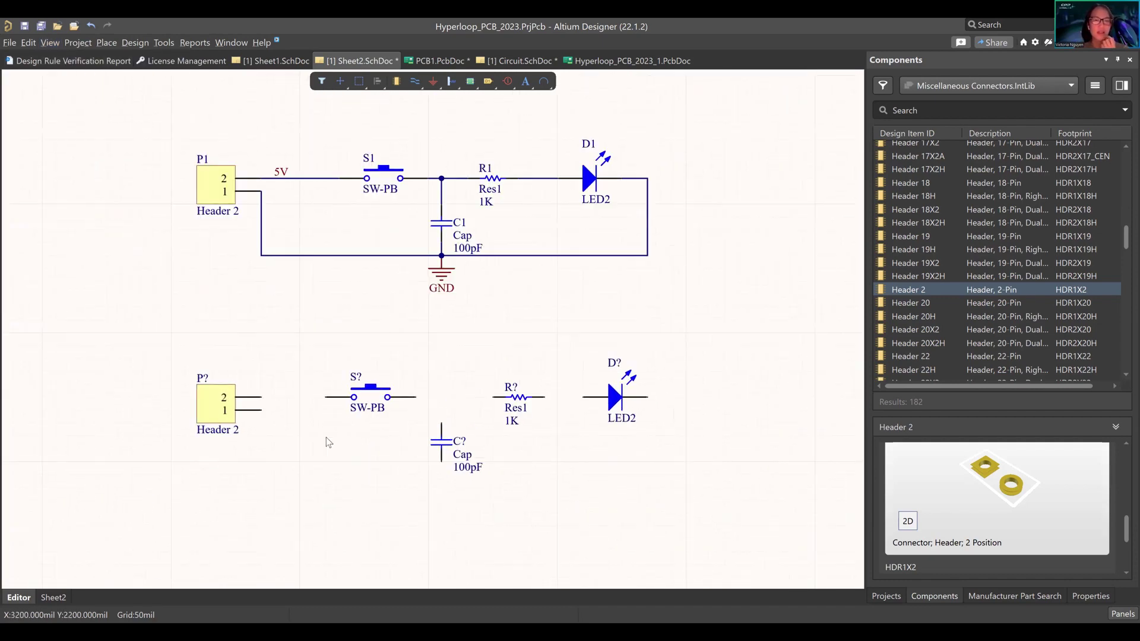
scroll(394, 361, "down", 1, "ctrl")
scroll(394, 361, "down", 2, "ctrl")
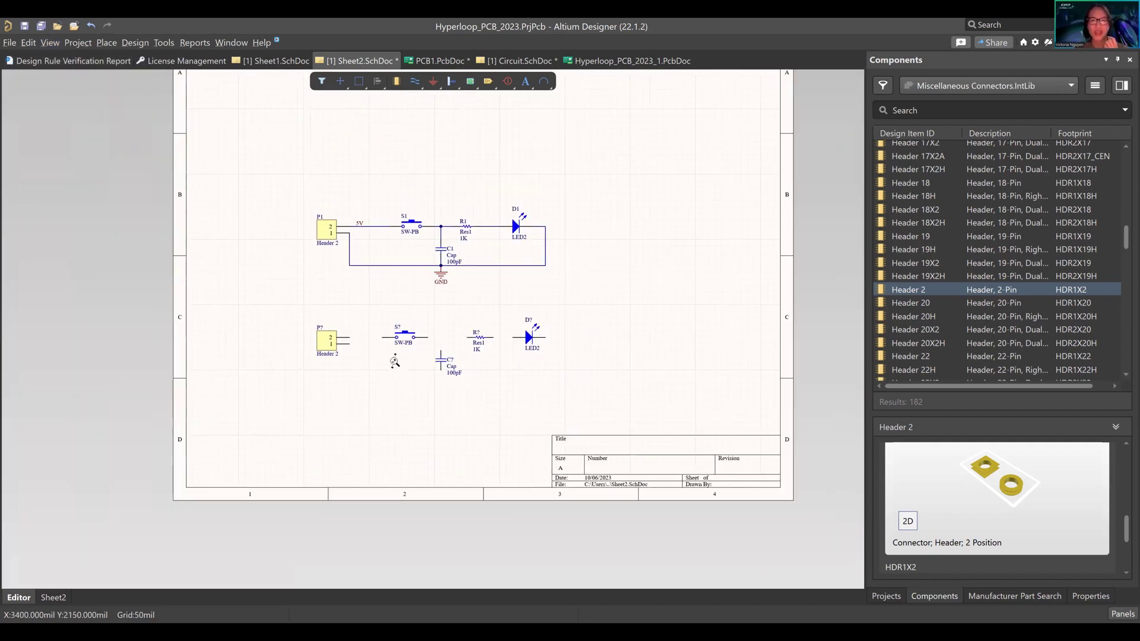
scroll(394, 361, "up", 3, "ctrl")
scroll(395, 361, "down", 3, "ctrl")
scroll(394, 360, "up", 3, "ctrl")
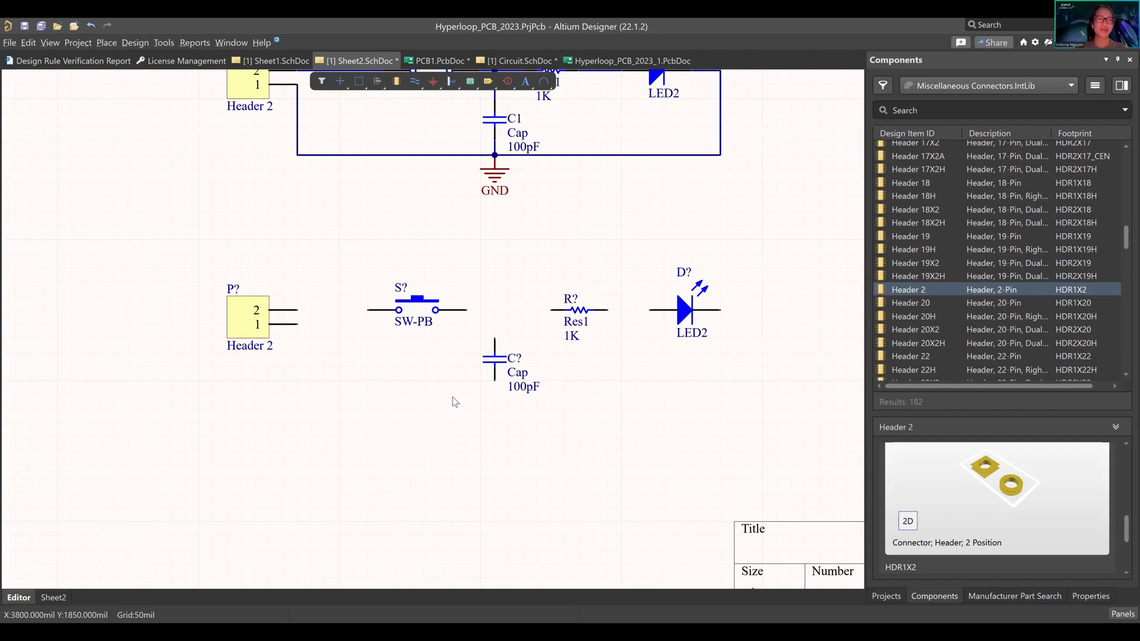
right_click_drag(446, 426, 486, 397)
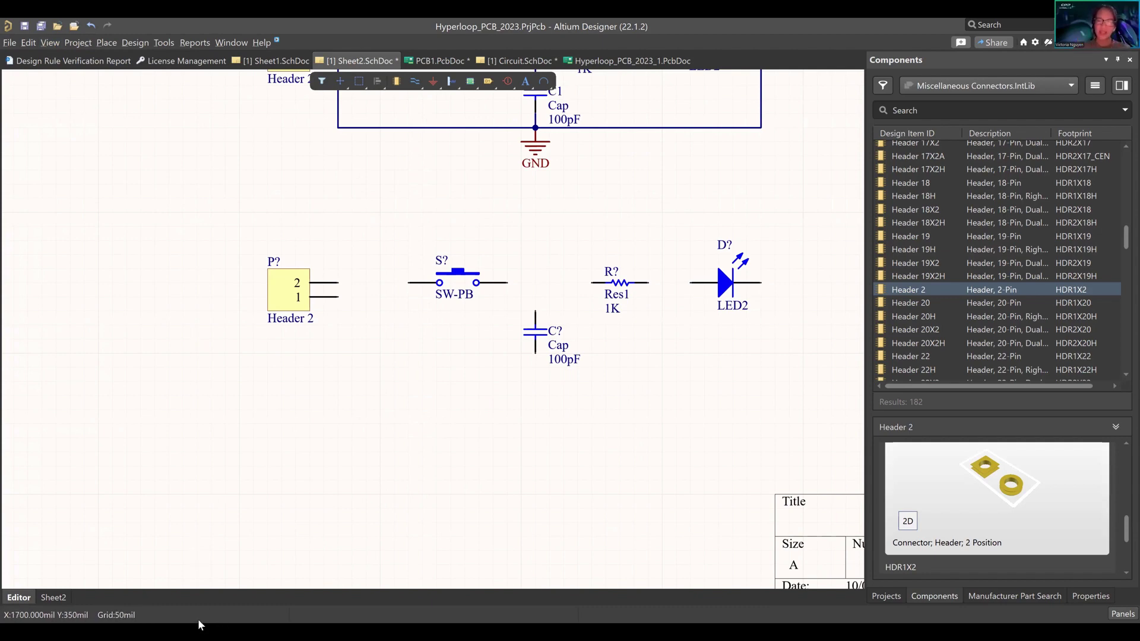
scroll(291, 472, "up", 1, "ctrl")
scroll(291, 472, "down", 6, "ctrl")
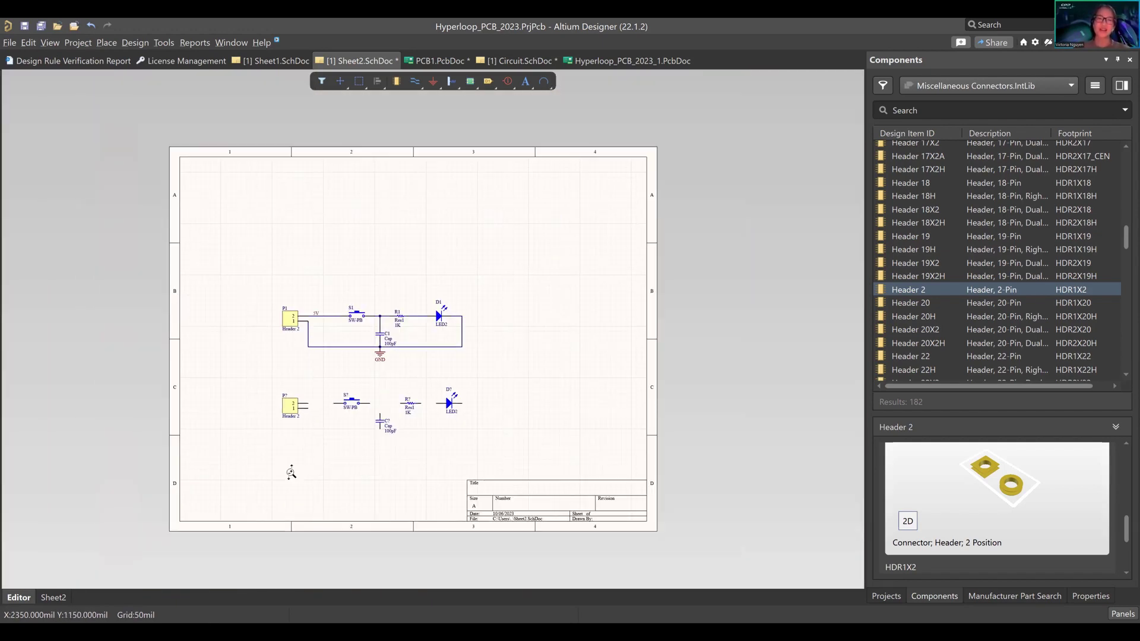
scroll(291, 472, "up", 1, "ctrl")
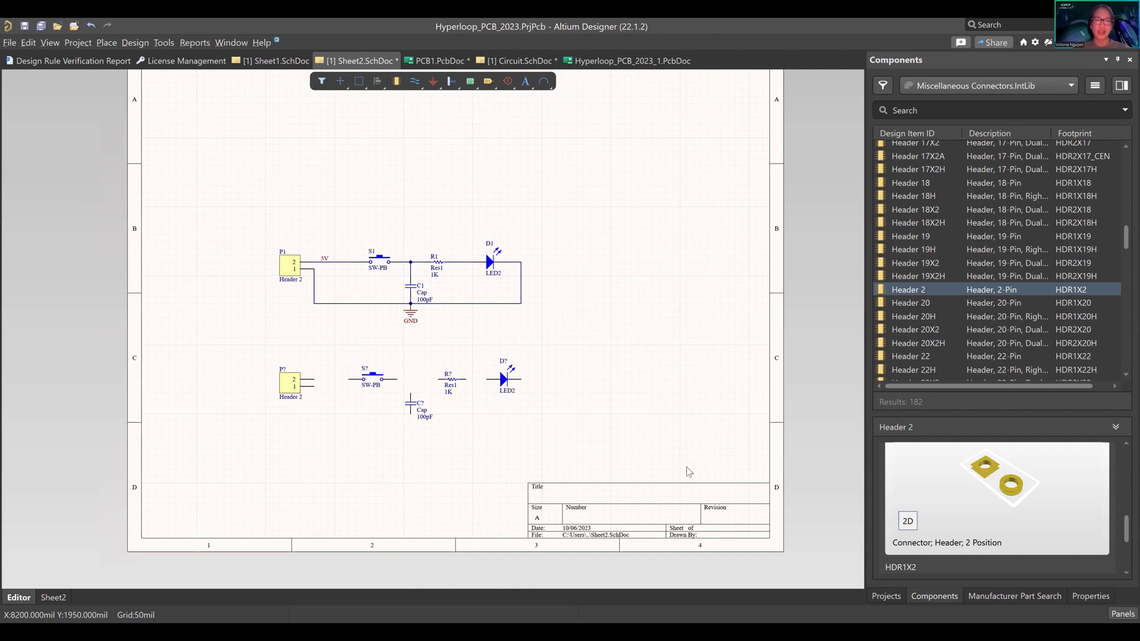
right_click_drag(537, 427, 574, 345)
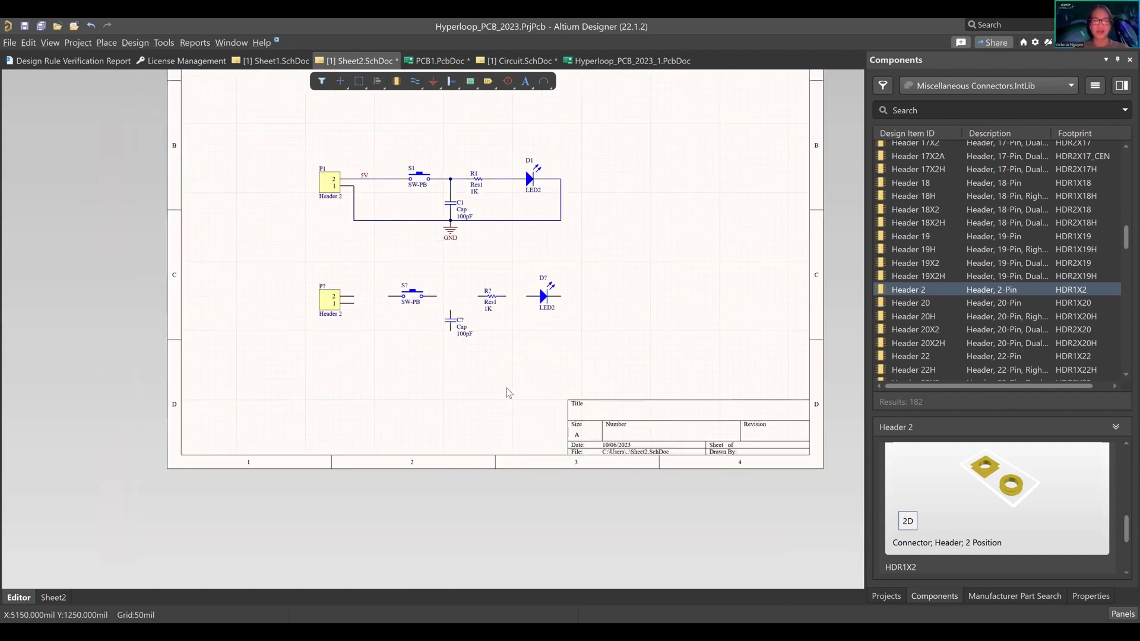
scroll(488, 380, "up", 5, "ctrl")
scroll(488, 379, "down", 5, "ctrl")
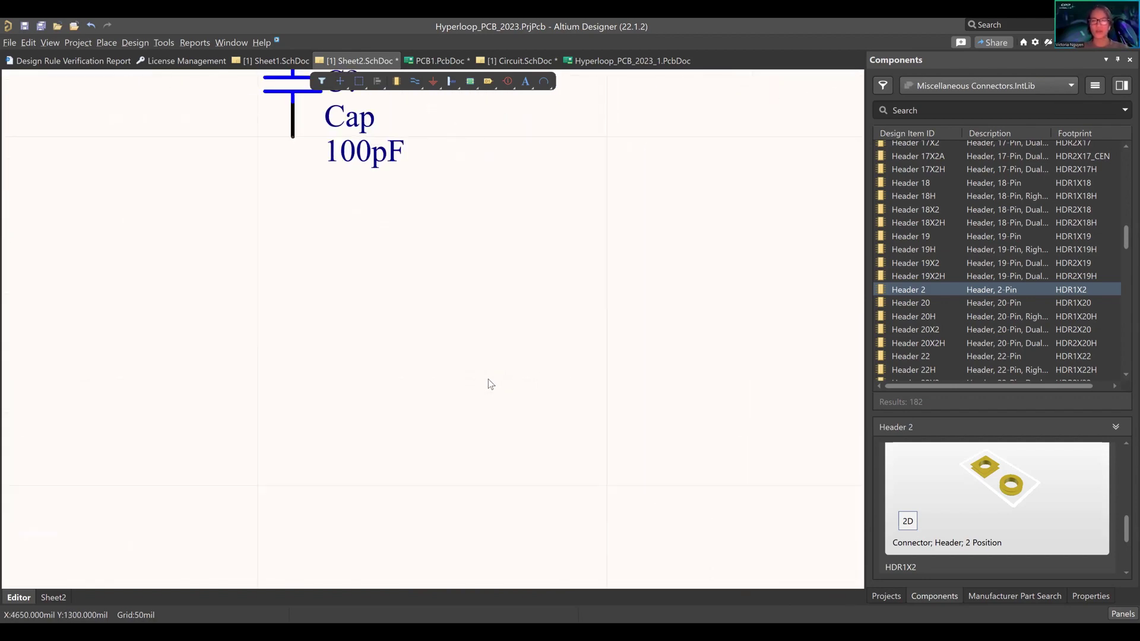
scroll(488, 380, "up", 3, "ctrl")
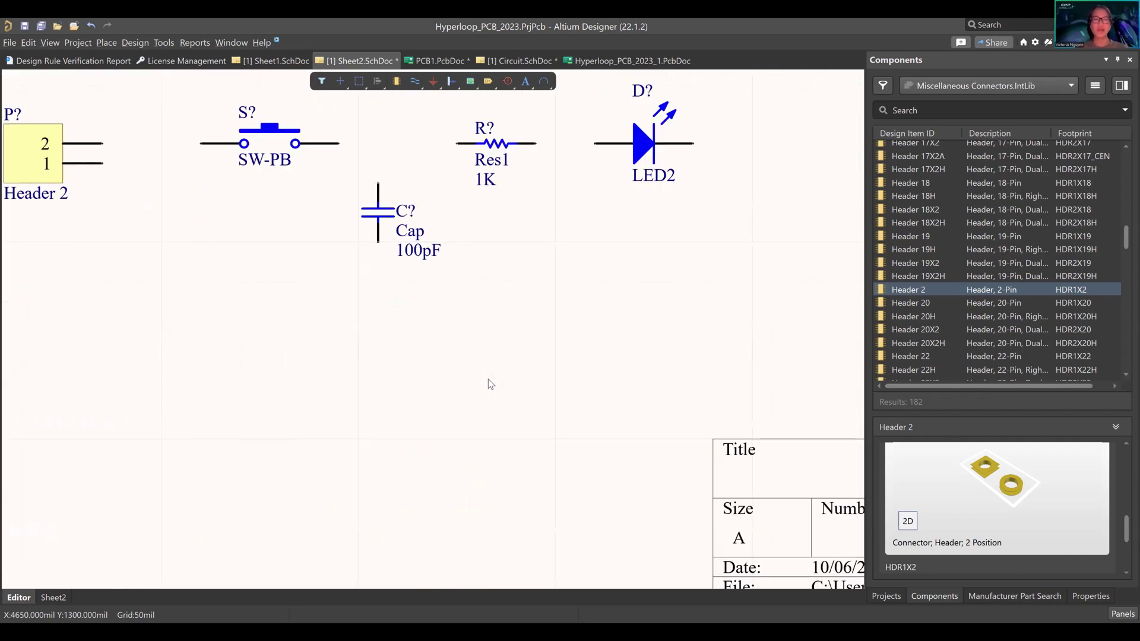
scroll(488, 380, "down", 1, "ctrl")
mouse_move(464, 399)
right_mouse_down()
mouse_move(476, 404)
mouse_move(420, 399)
mouse_move(461, 412)
right_mouse_up()
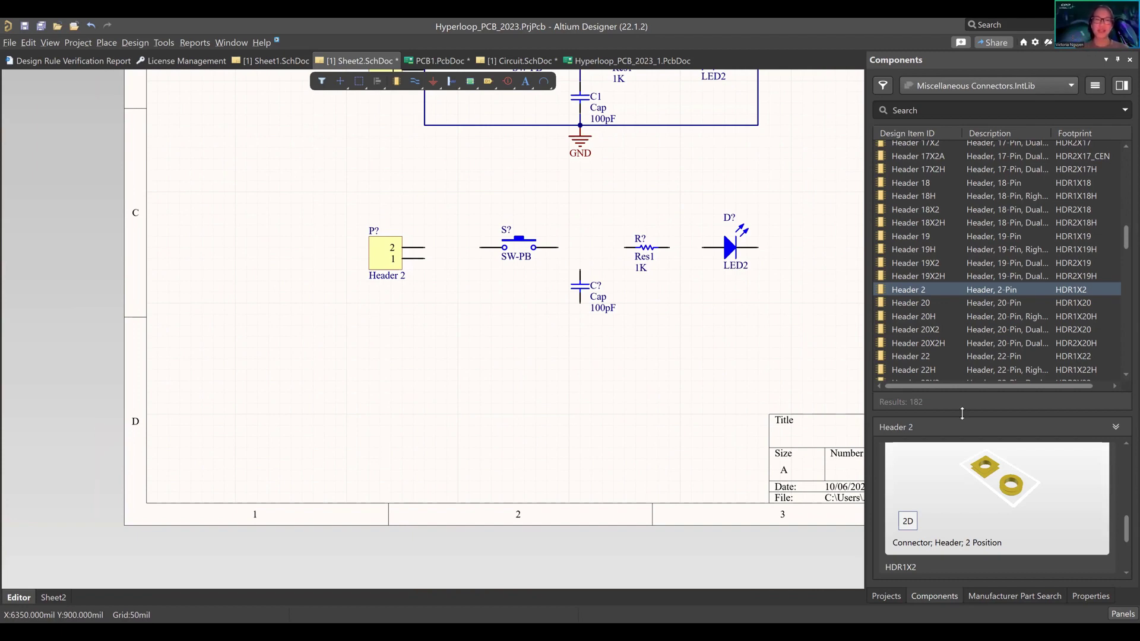
right_click_drag(522, 323, 453, 351)
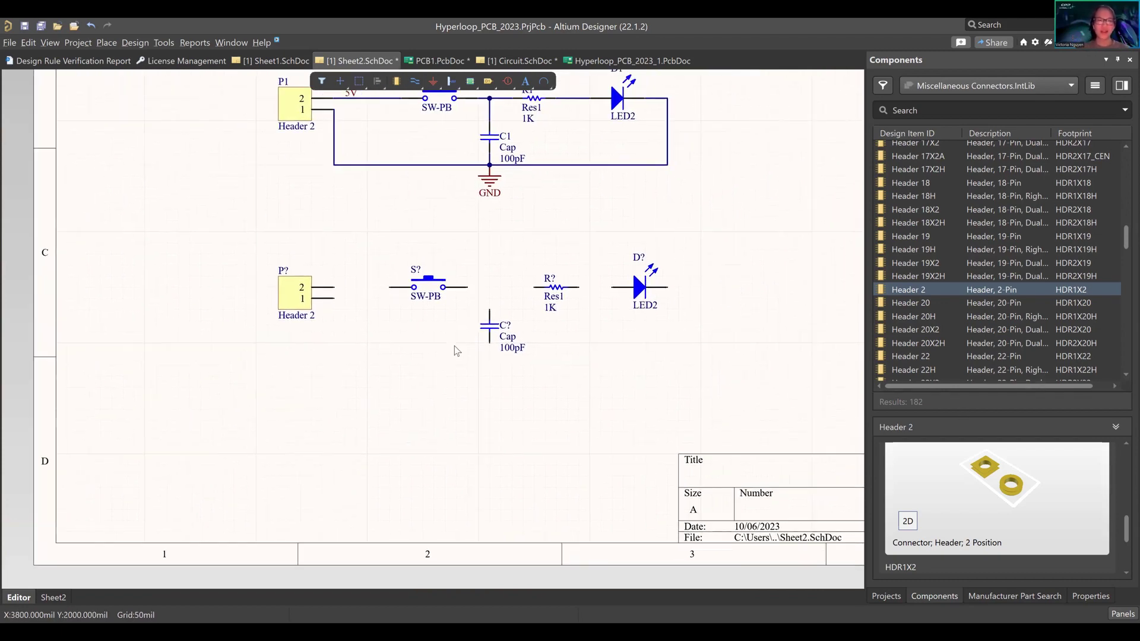
Compare the layout of the unconnected header, switch, capacitor, resistor and LED with the finished circuit above them.
scroll(492, 404, "down", 1)
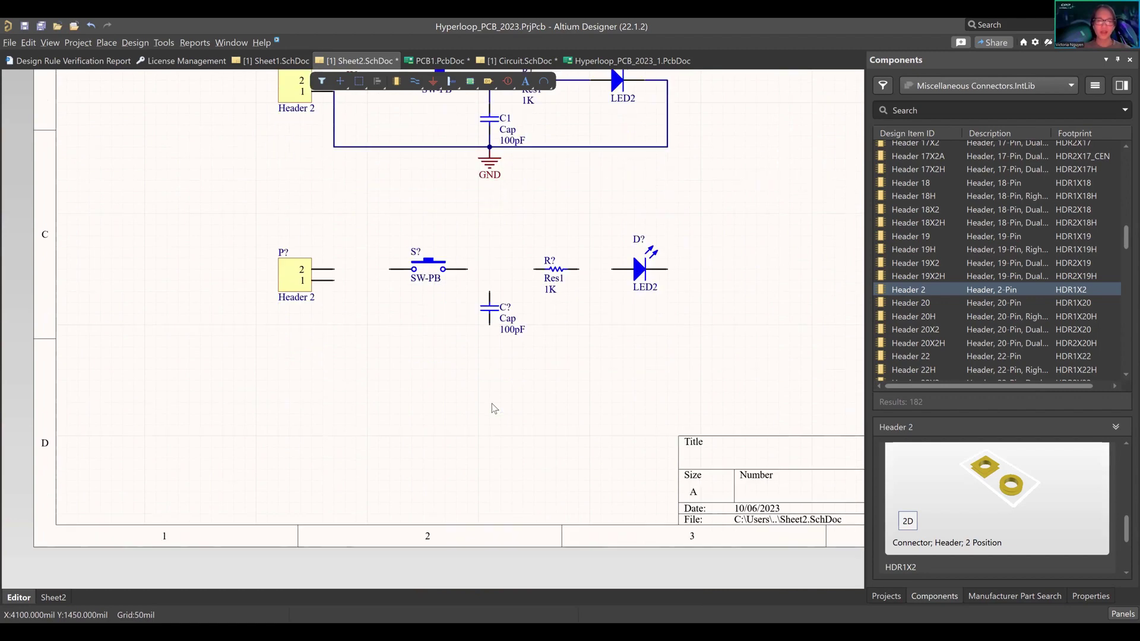
scroll(491, 404, "up", 3)
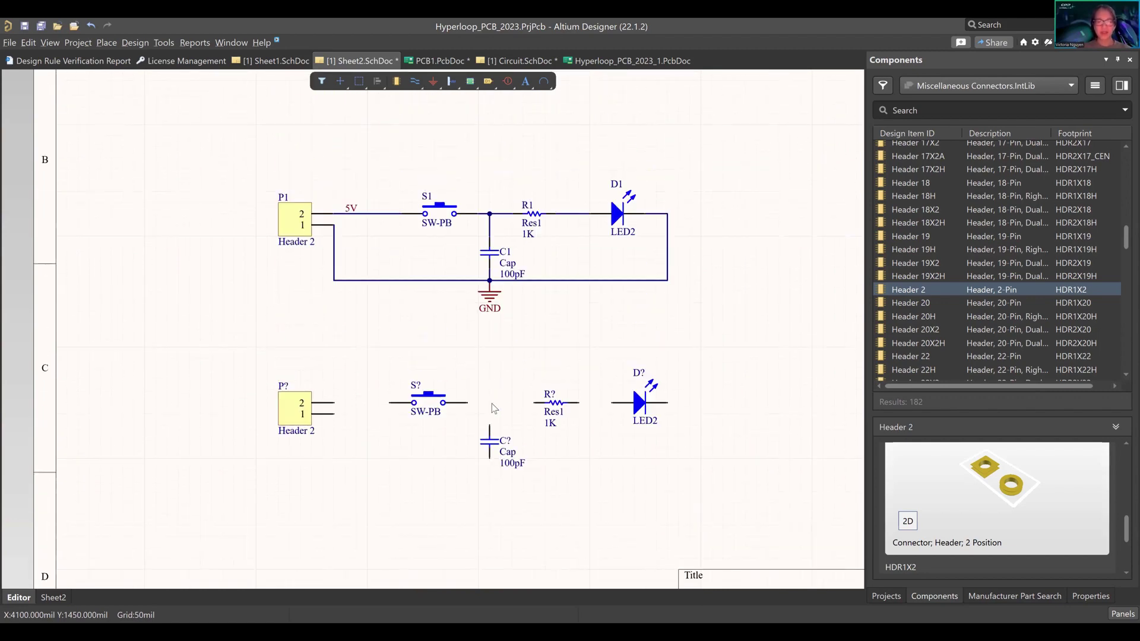
scroll(491, 404, "down", 3)
scroll(491, 404, "up", 3)
scroll(492, 404, "down", 3)
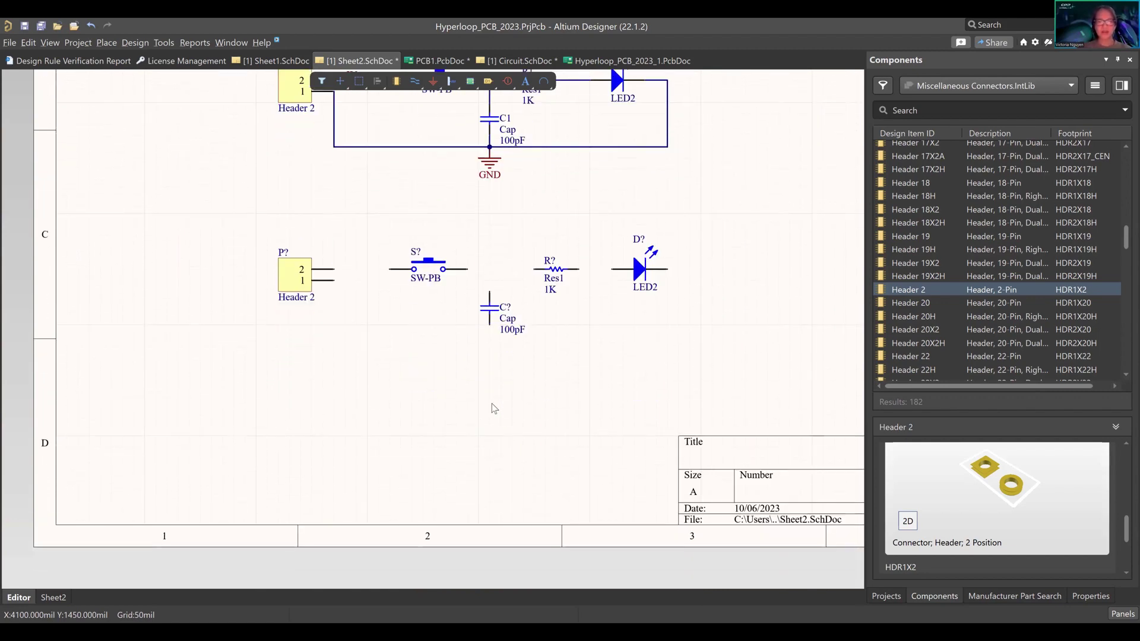
scroll(491, 408, "up", 3)
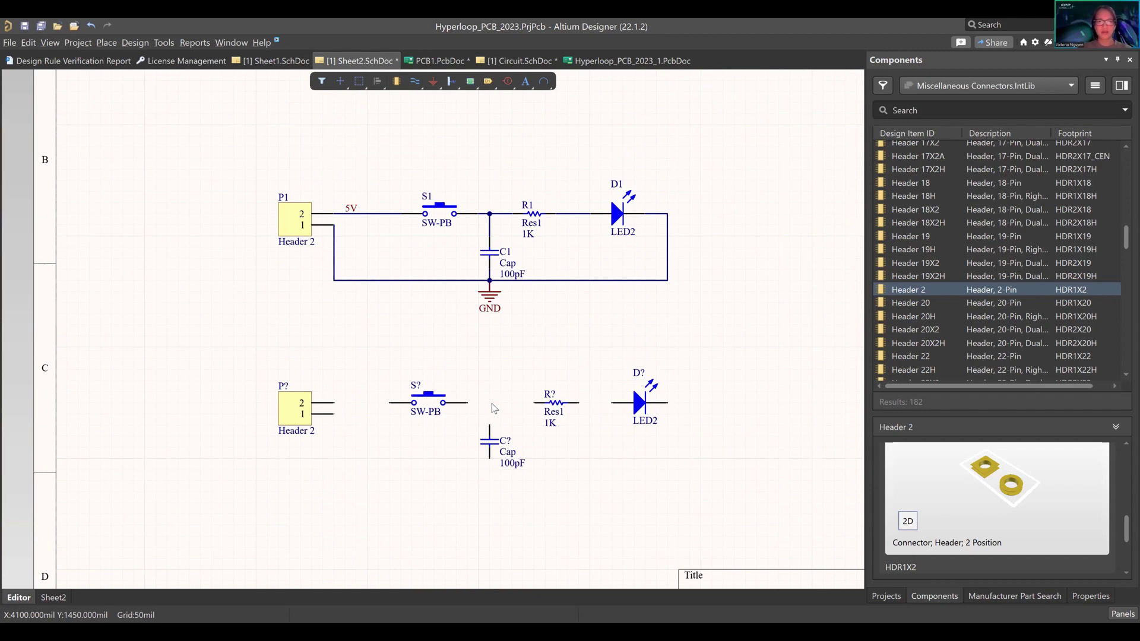
scroll(492, 404, "down", 3, "ctrl")
scroll(492, 403, "up", 2, "ctrl")
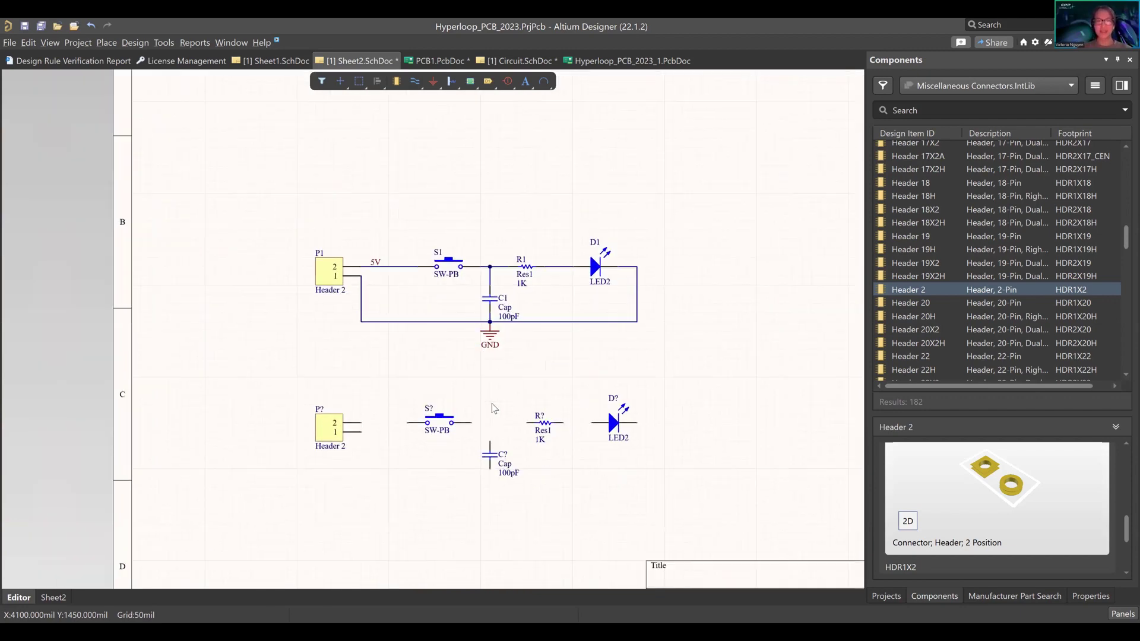
scroll(492, 408, "down", 1, "ctrl")
scroll(492, 408, "up", 2, "ctrl")
scroll(514, 471, "down", 2)
scroll(516, 471, "down", 1)
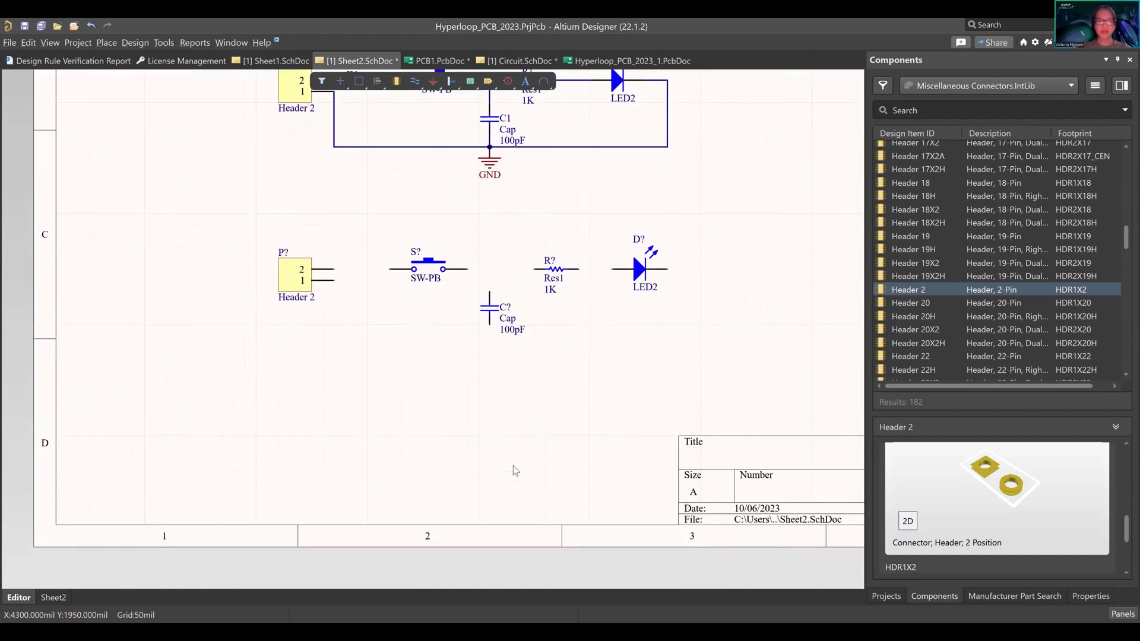
scroll(515, 470, "up", 2)
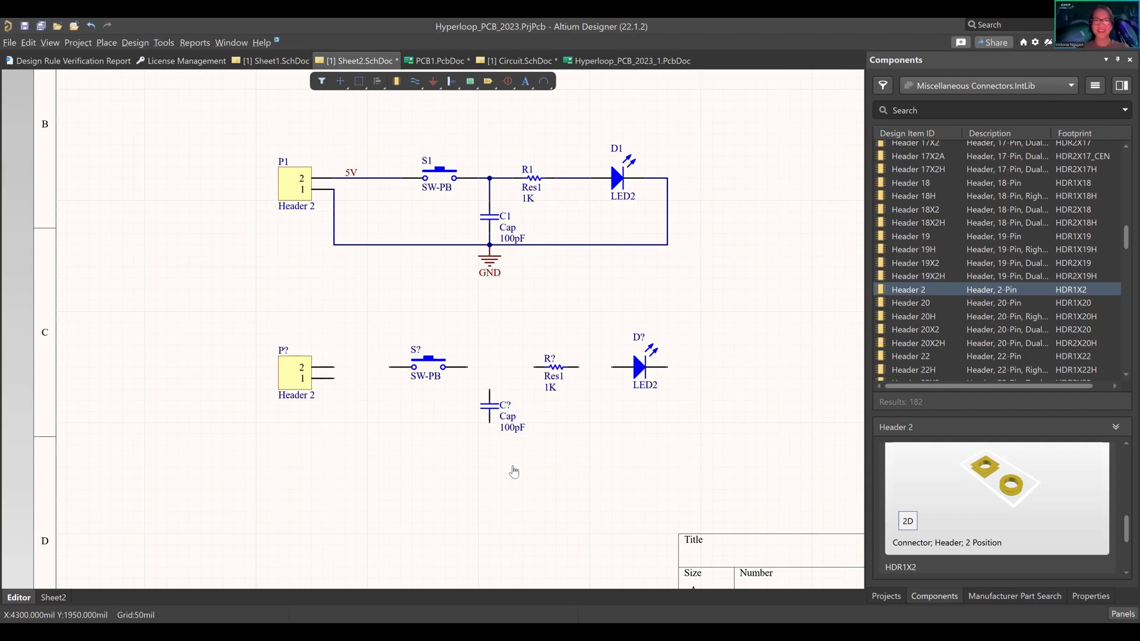
right_click_drag(657, 297, 711, 254)
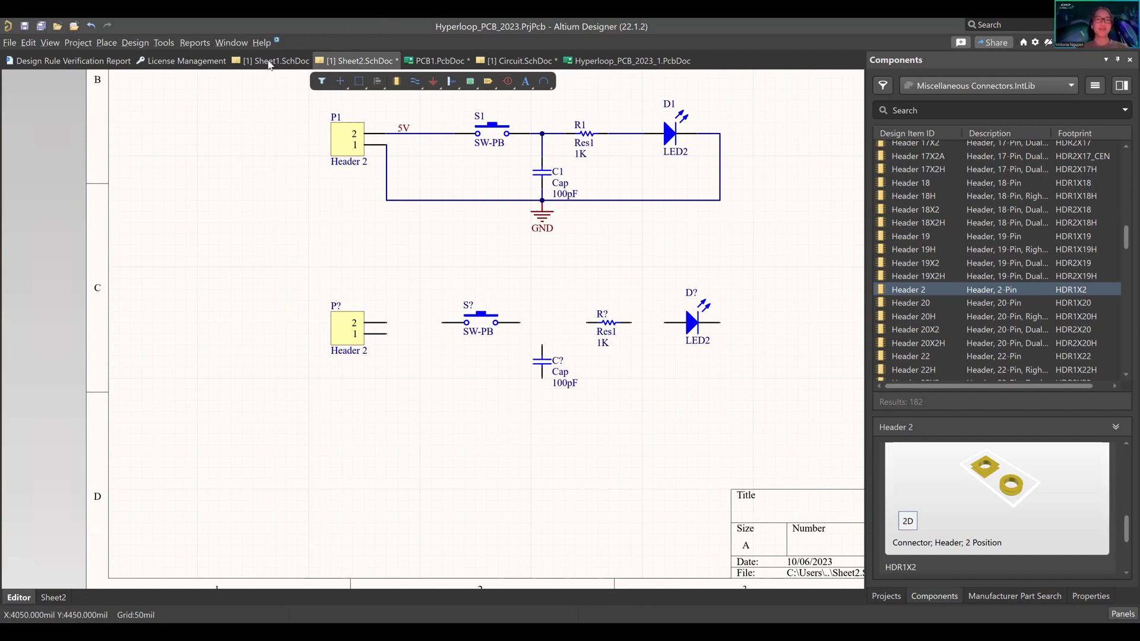
left_click(68, 46)
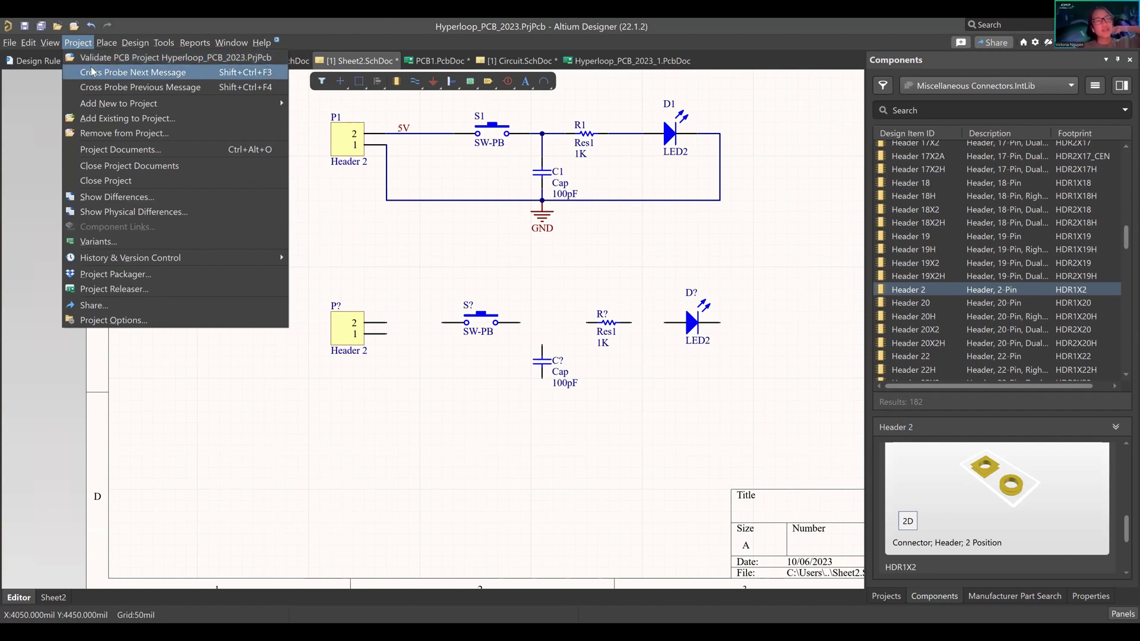
mouse_move(104, 107)
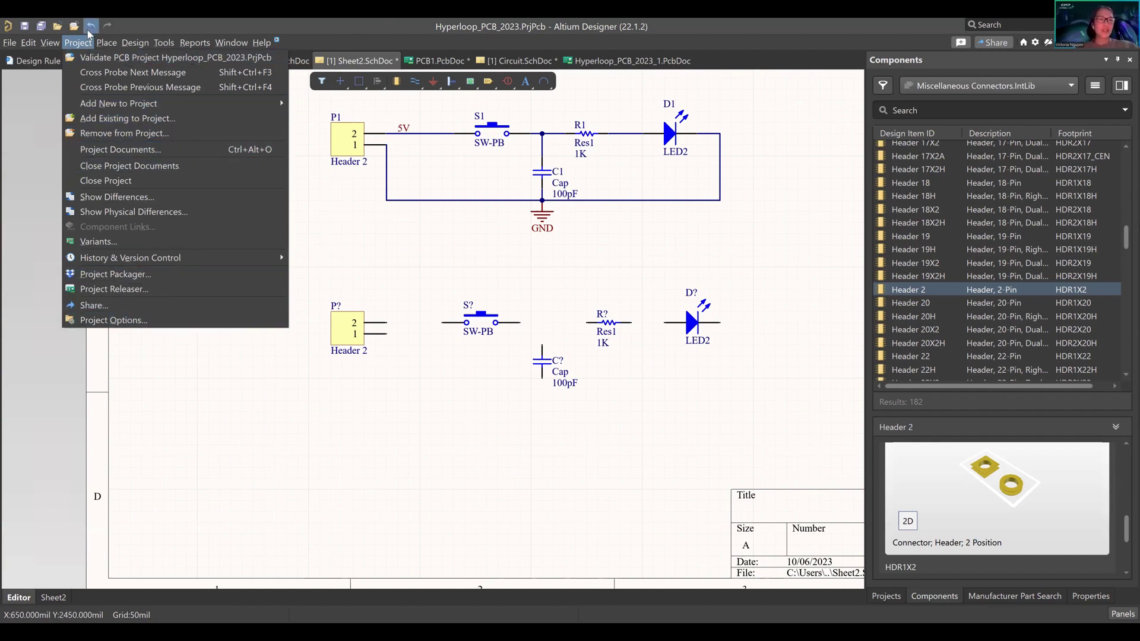
mouse_move(112, 47)
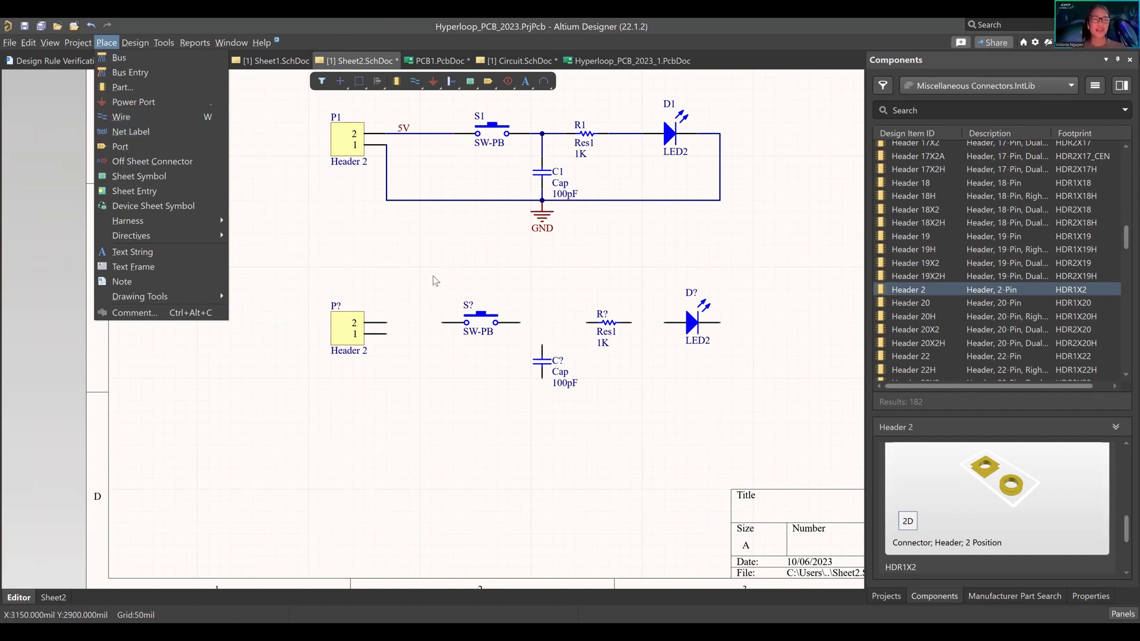
left_click(530, 259)
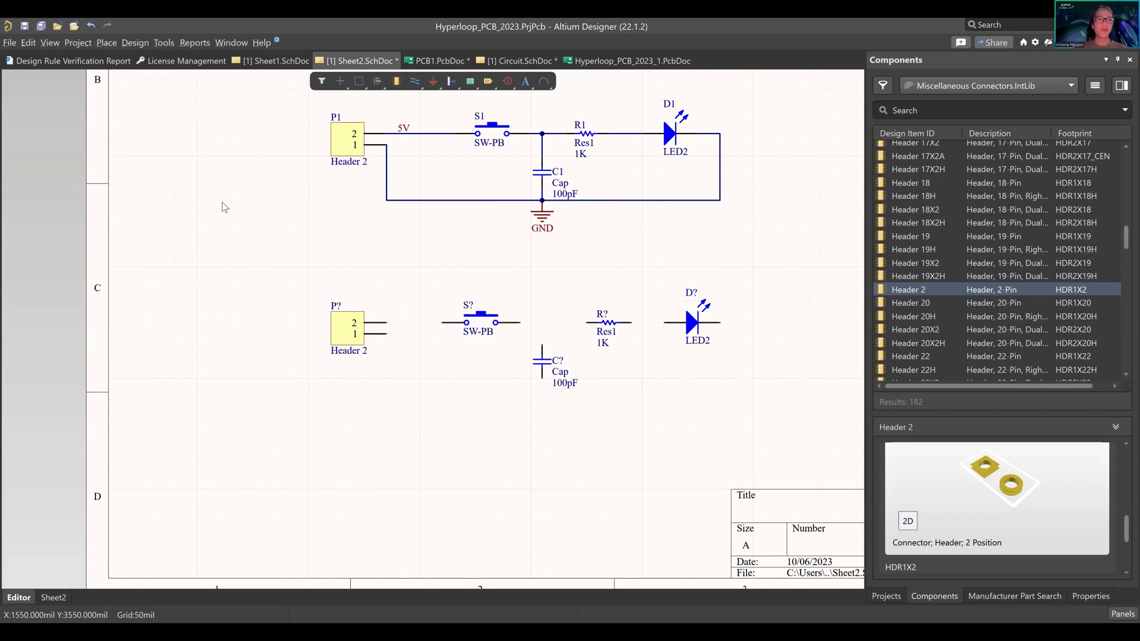
left_click(106, 43)
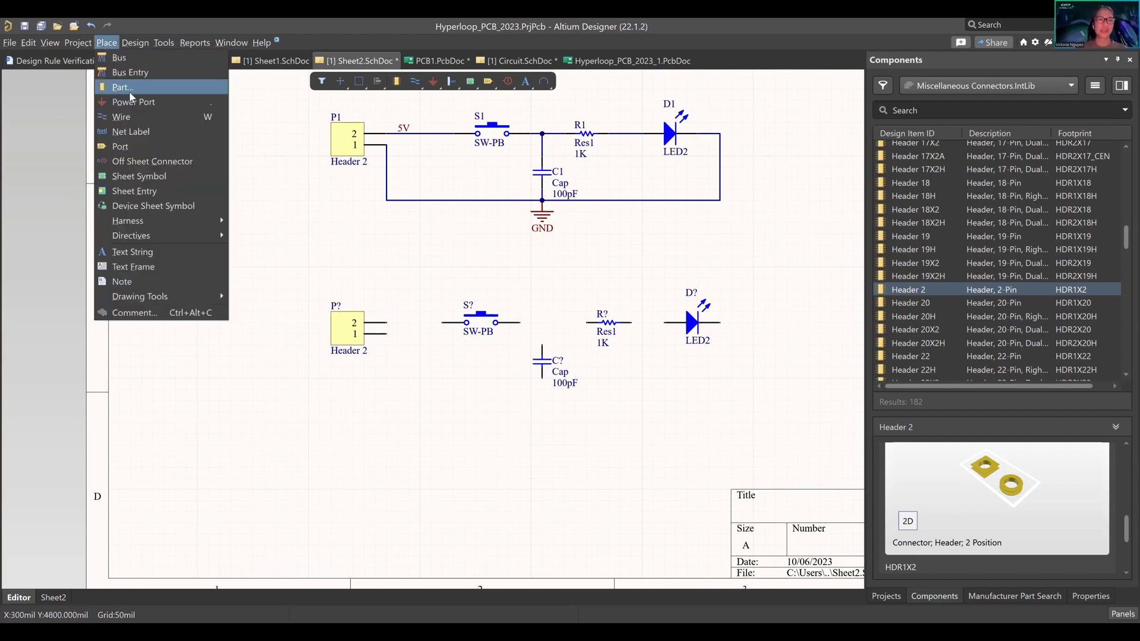
left_click(164, 123)
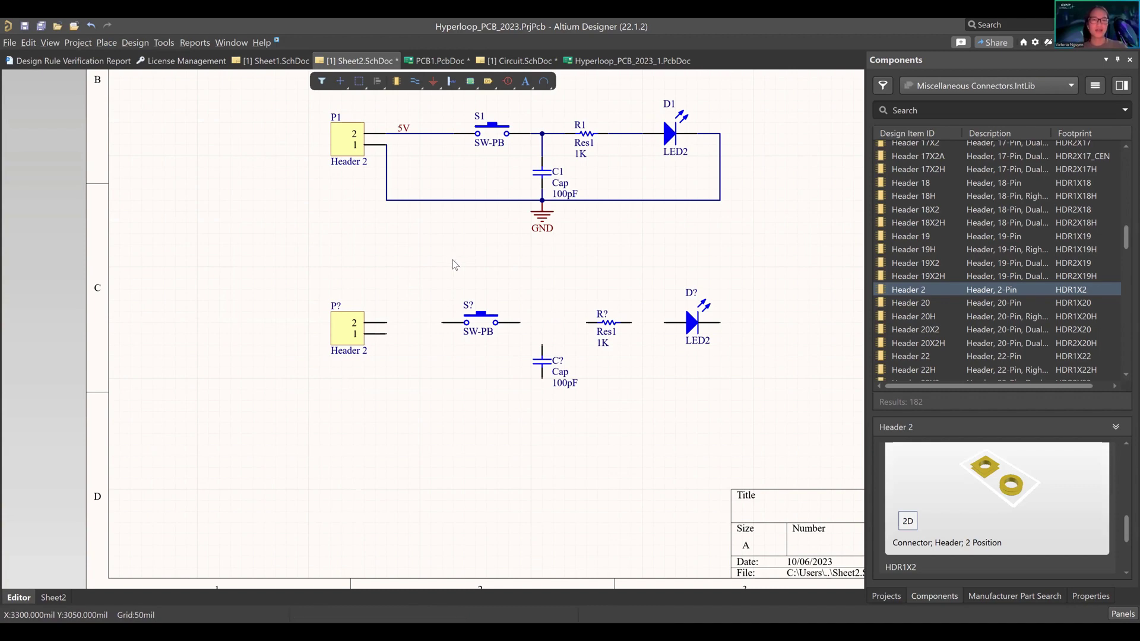
right_click_drag(461, 247, 466, 246)
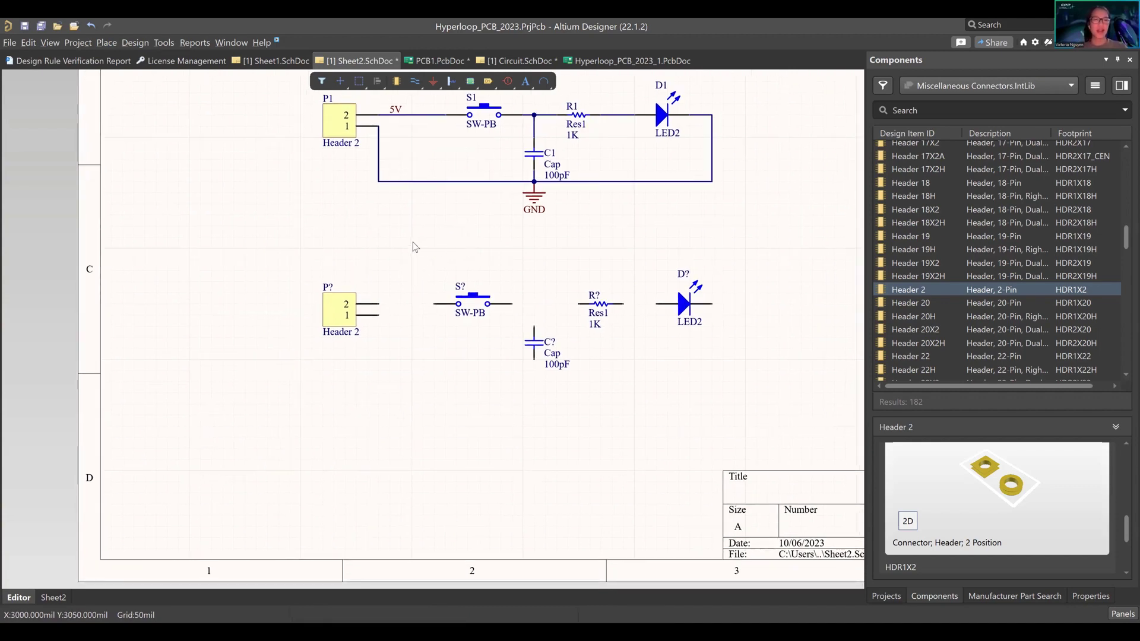
View the command settings of Make Schematic Library, including its shortcut assignments, and close them without changes.
left_click(107, 43)
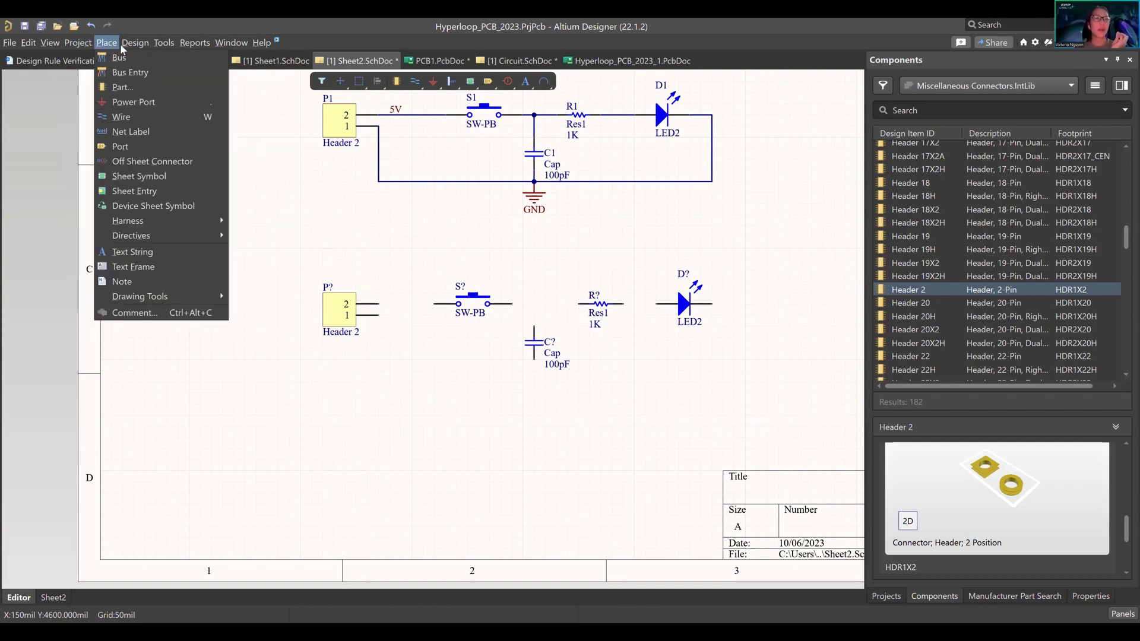
mouse_move(129, 50)
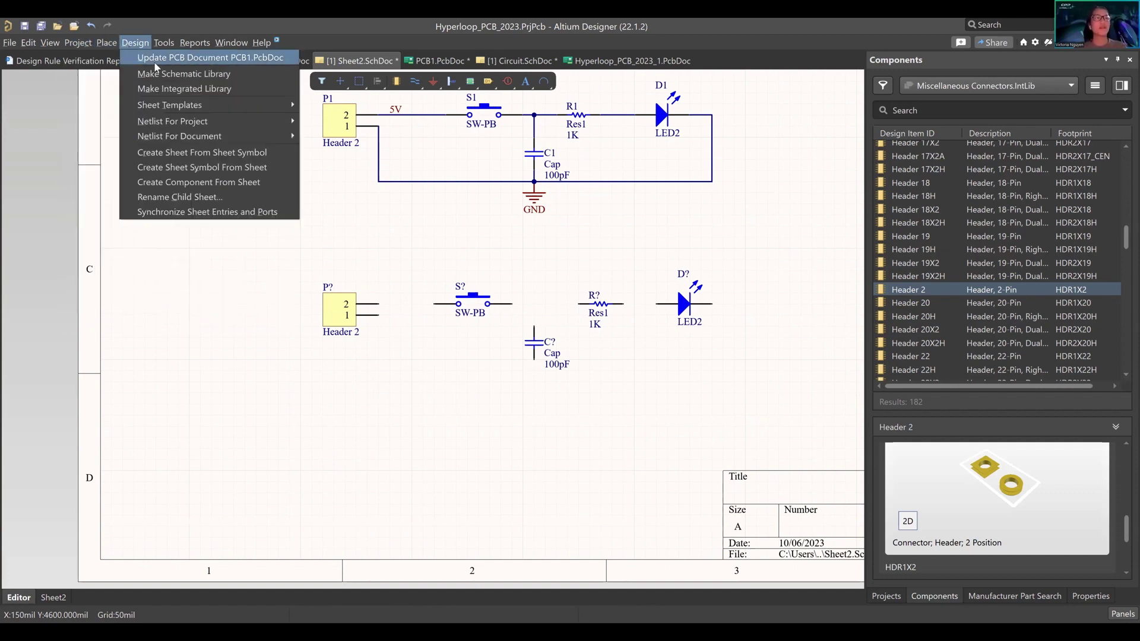
left_click(170, 74, "ctrl")
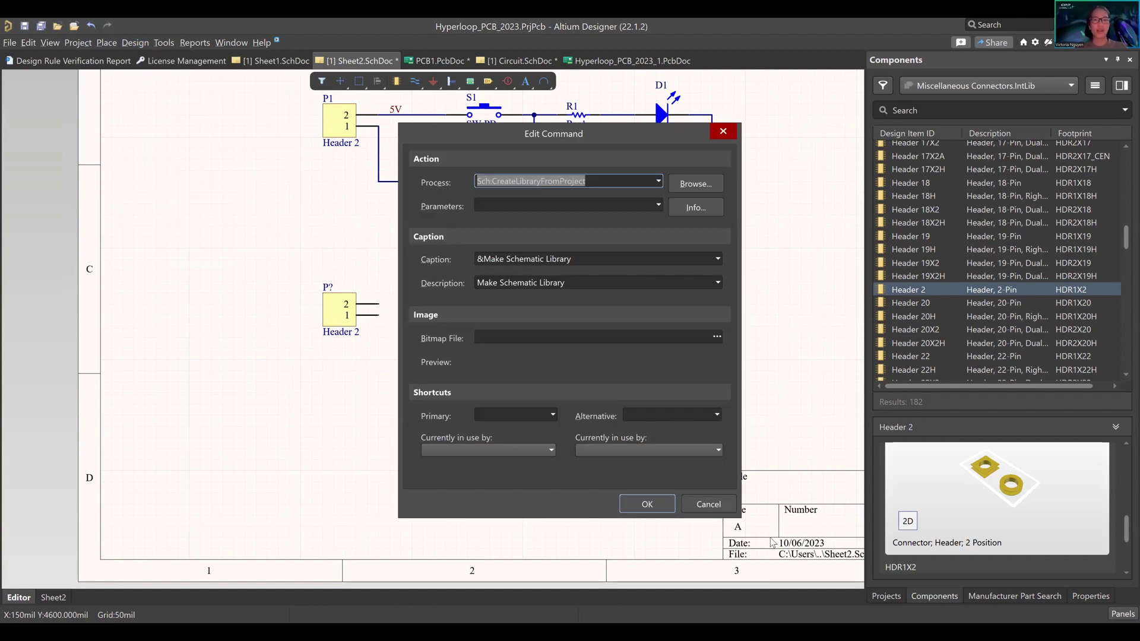
left_click(708, 504)
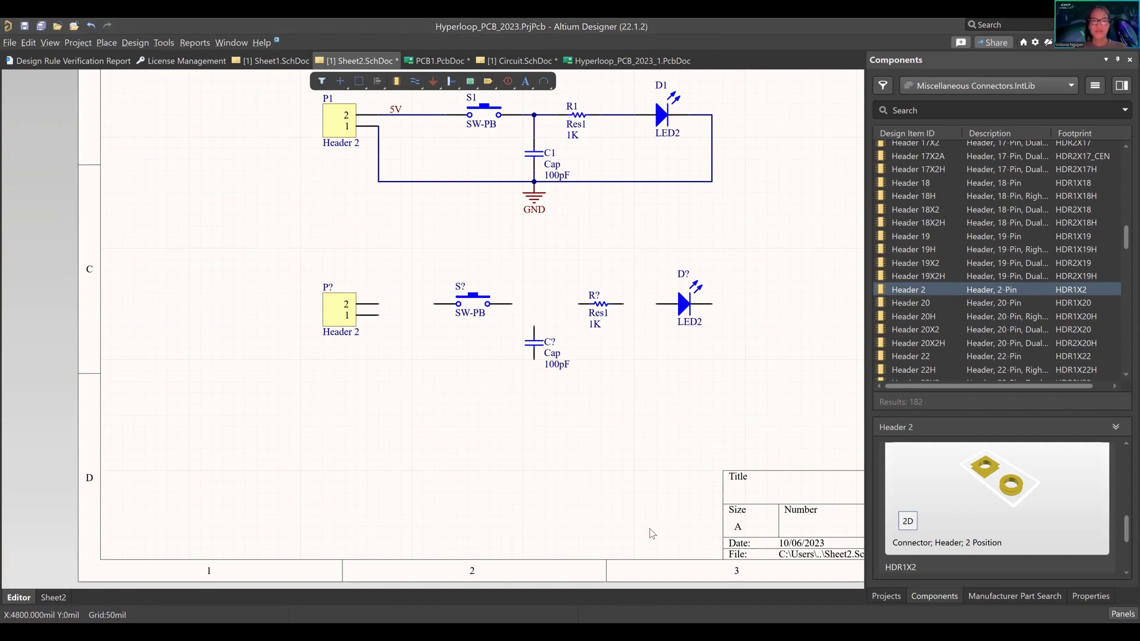
Try N and W as the primary shortcut for the Place Net Label command, and discard the edit.
left_click(107, 42)
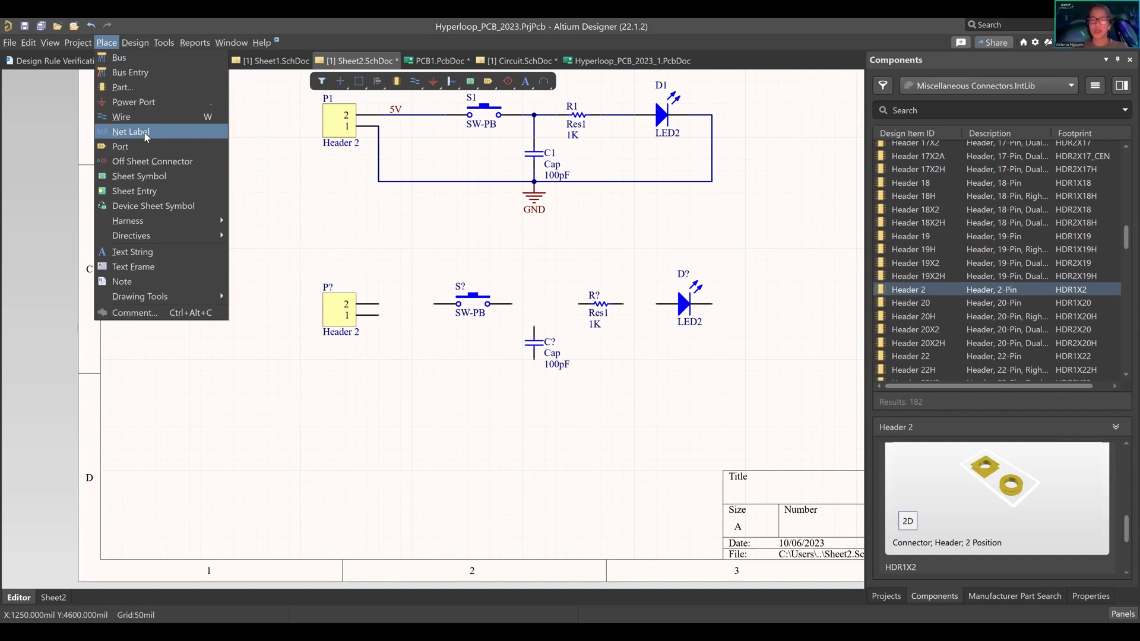
left_click(147, 137, "ctrl")
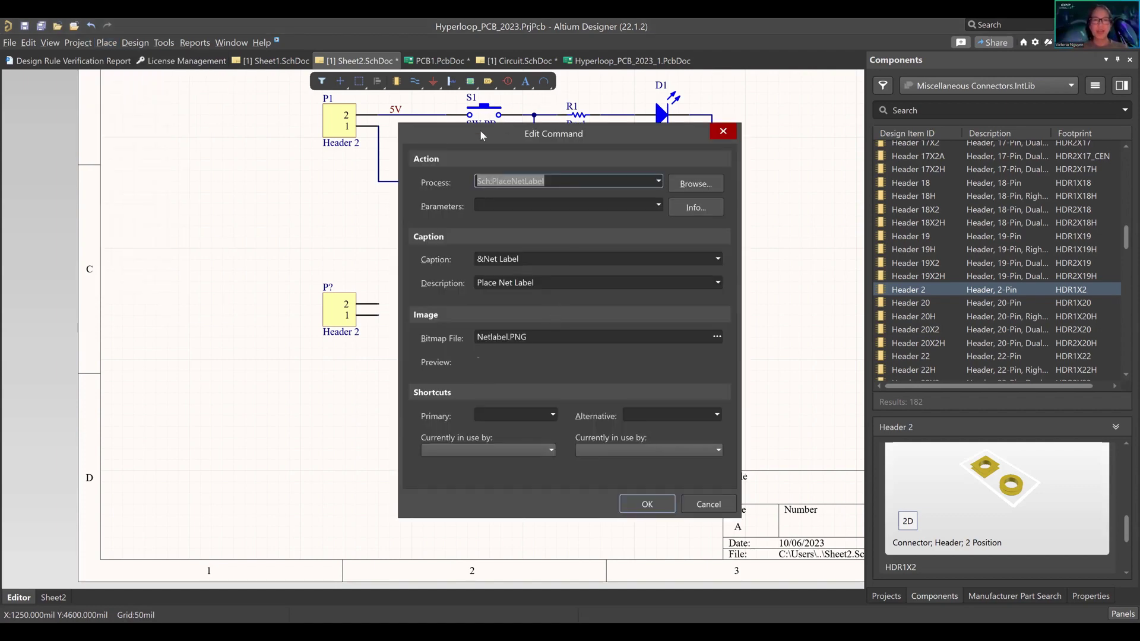
left_click(513, 415)
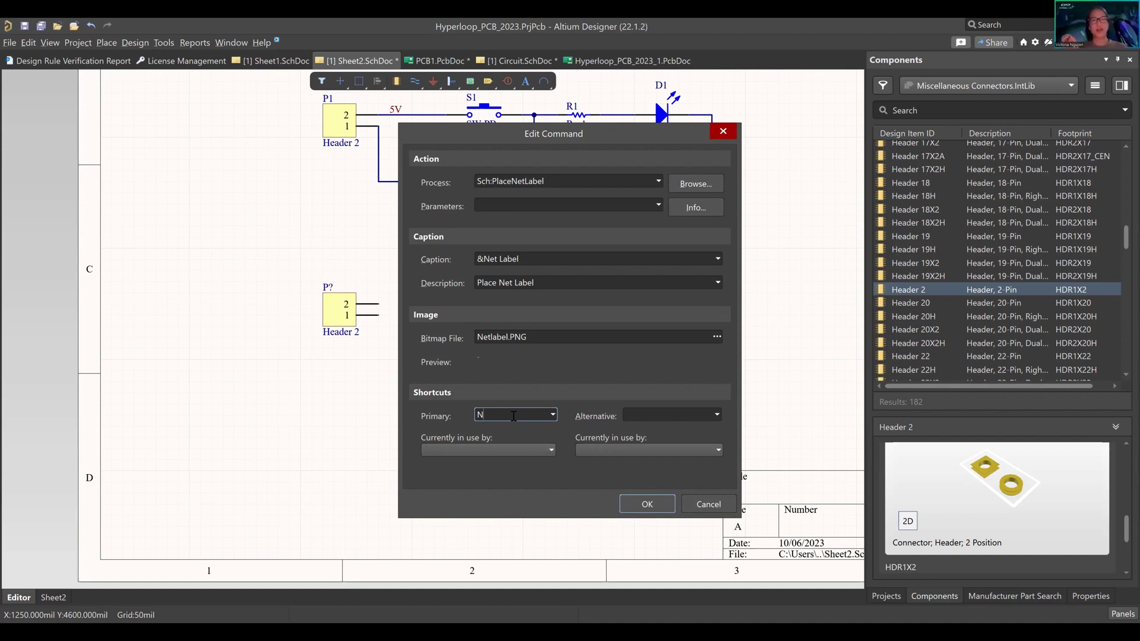
key("BackSpace")
key("w")
left_click(705, 505)
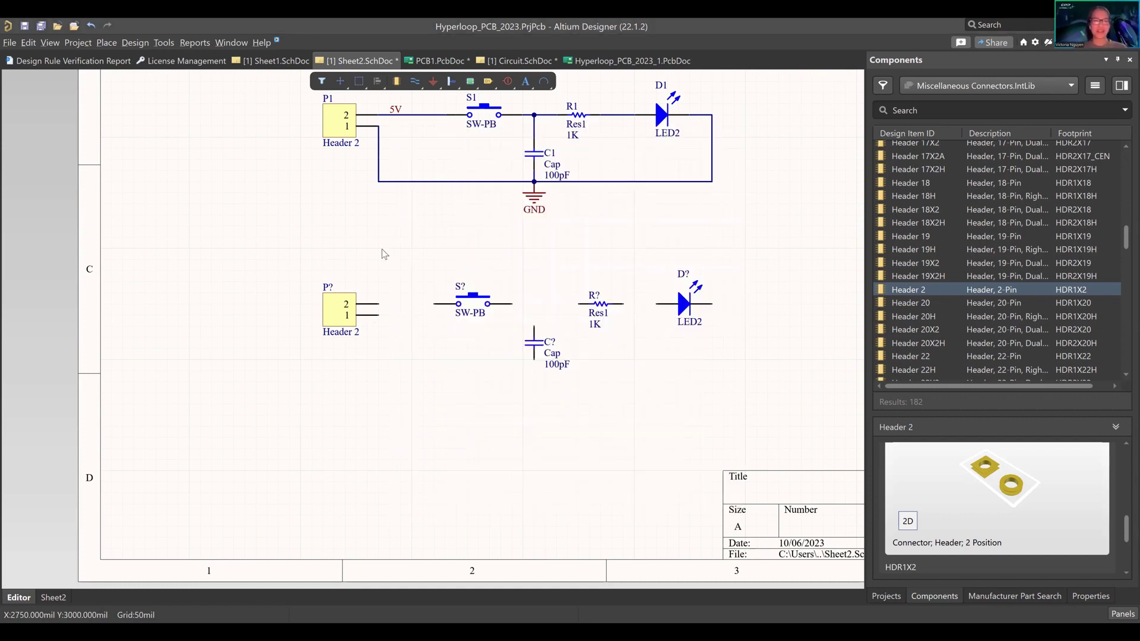
right_click_drag(485, 343, 473, 348)
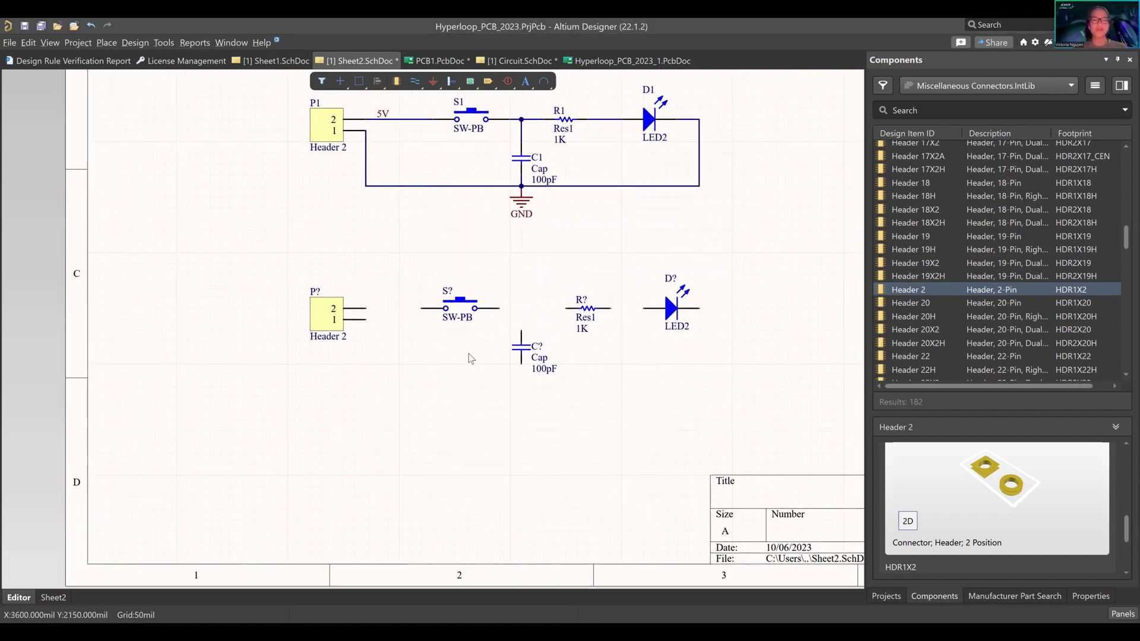
scroll(469, 358, "up", 2, "ctrl")
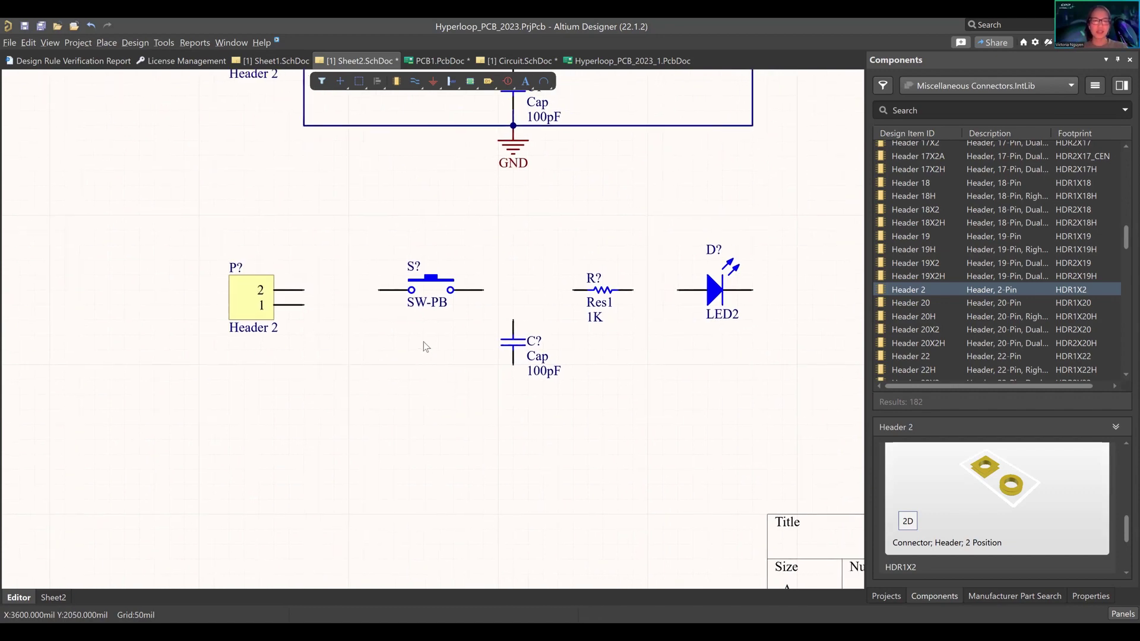
key("ctrl+w")
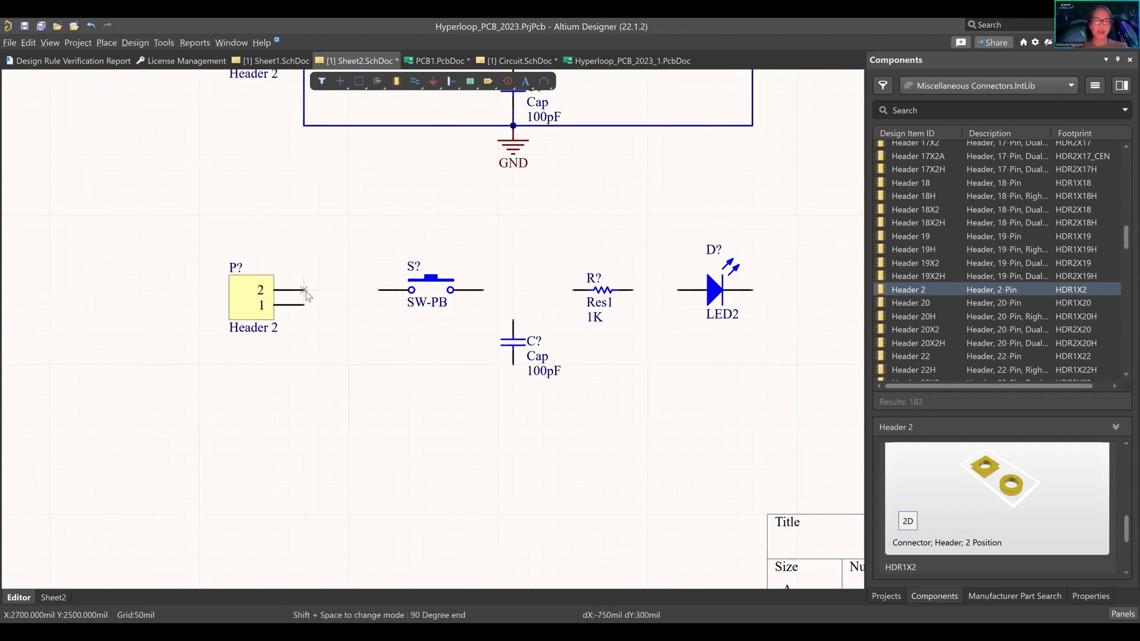
scroll(306, 294, "up", 5, "ctrl")
left_click(303, 299)
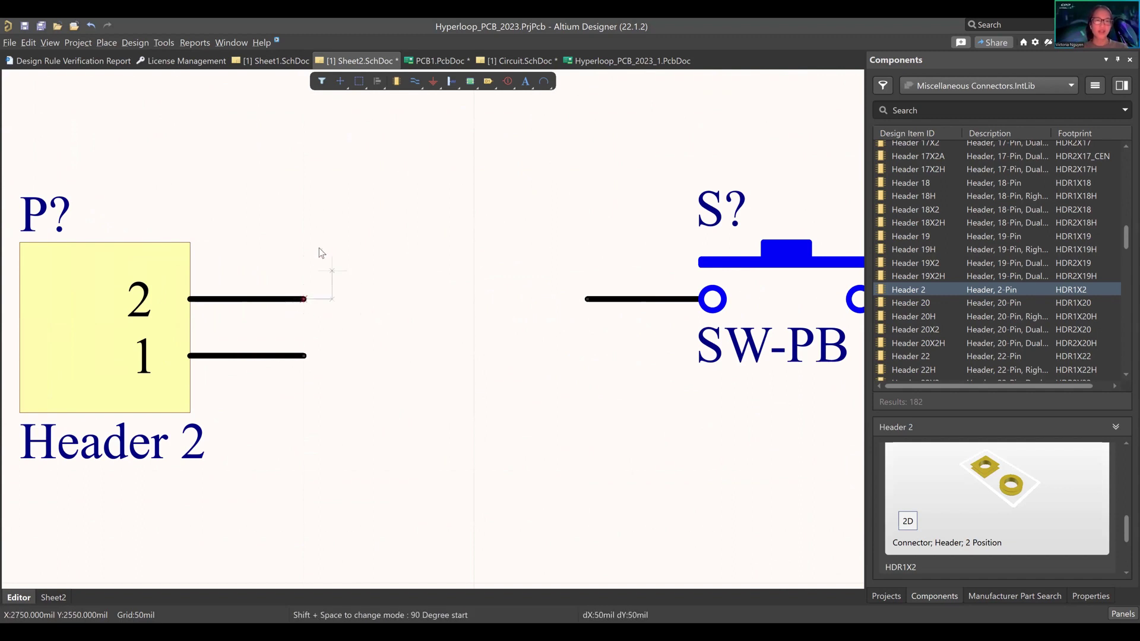
key("Escape")
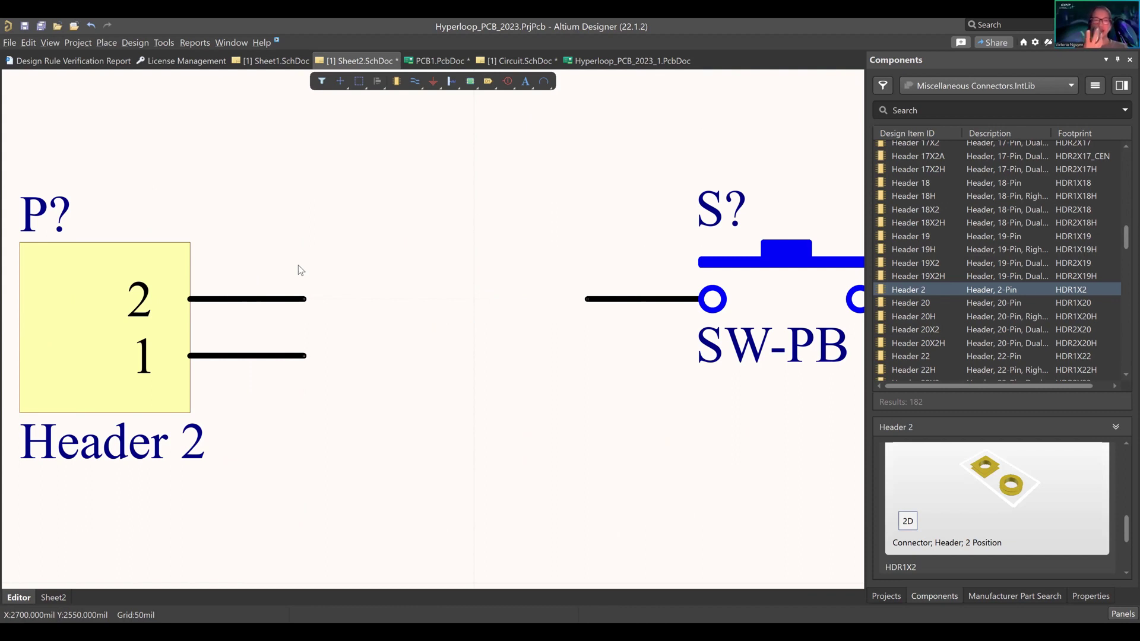
key("ctrl+w")
left_click(305, 299)
key("Escape")
key("Escape")
Wire pin 2 of the unannotated header straight across to the near pin of the push-button switch.
right_click_drag(404, 415, 420, 364)
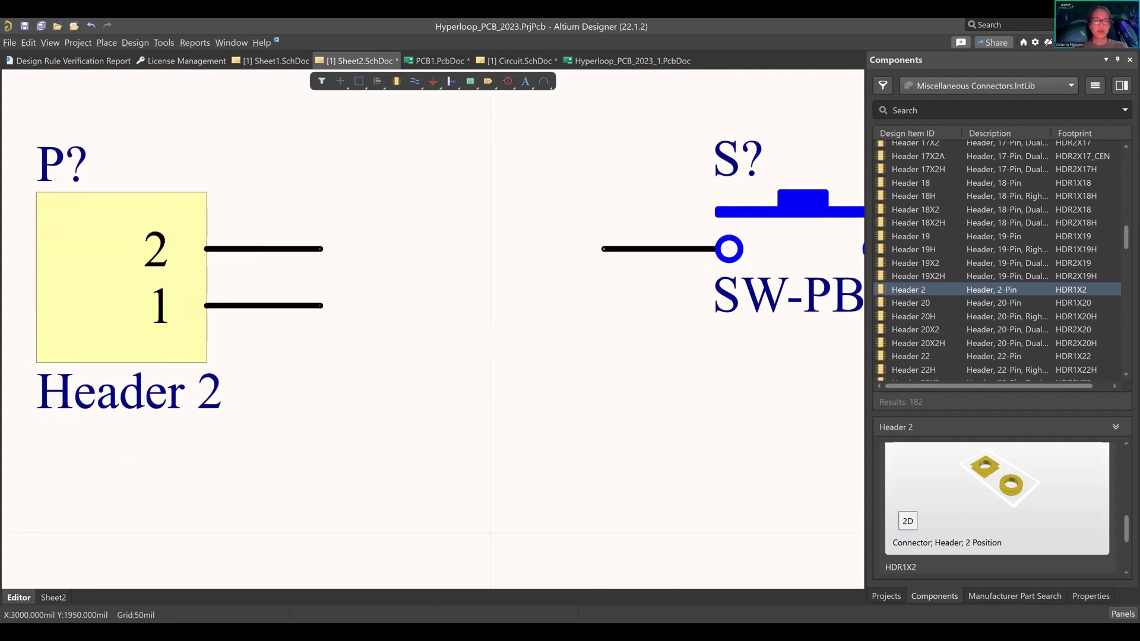
right_click_drag(461, 252, 457, 290)
key("ctrl+w")
left_click(322, 279)
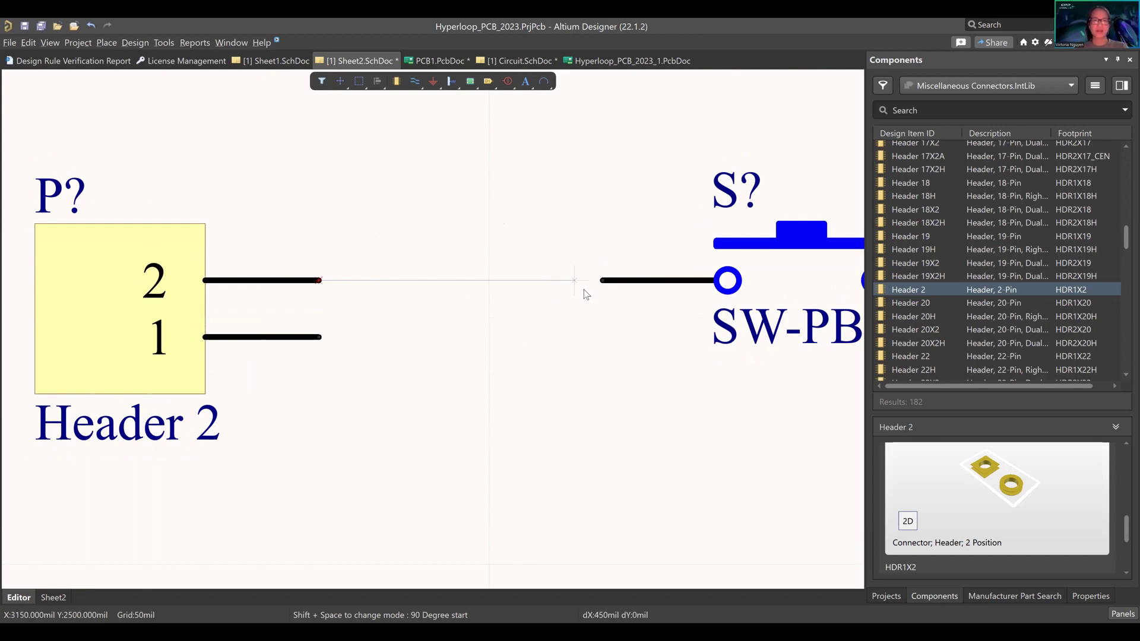
left_click(604, 287)
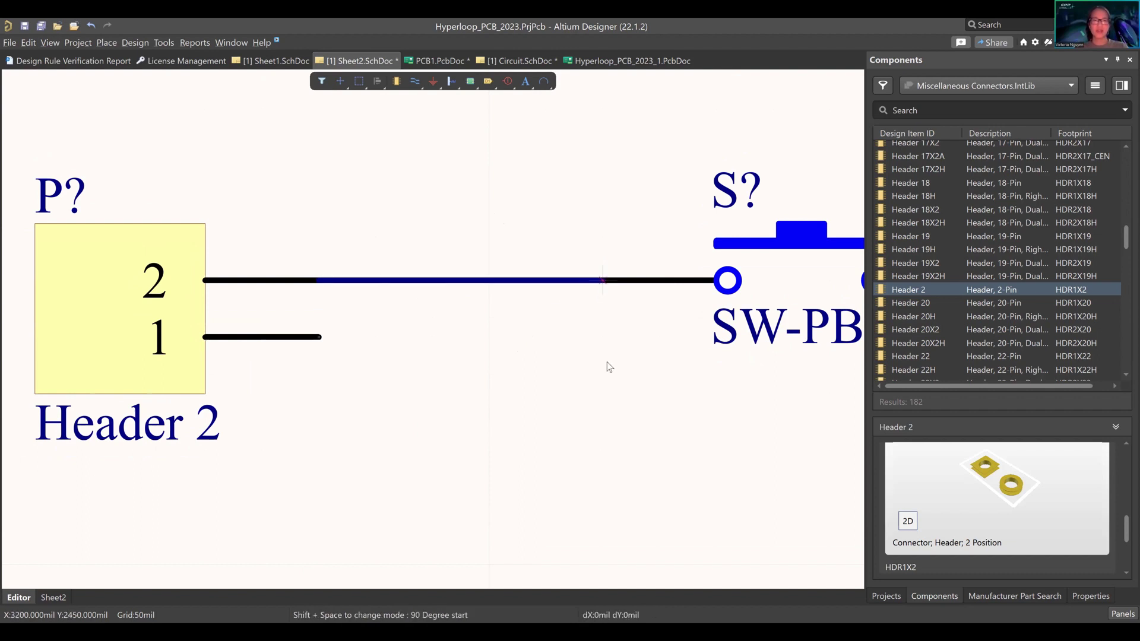
key("Escape")
Wire the switch's free pin to the resistor and connect the capacitor's upper pin to that wire.
scroll(552, 349, "down", 5, "ctrl")
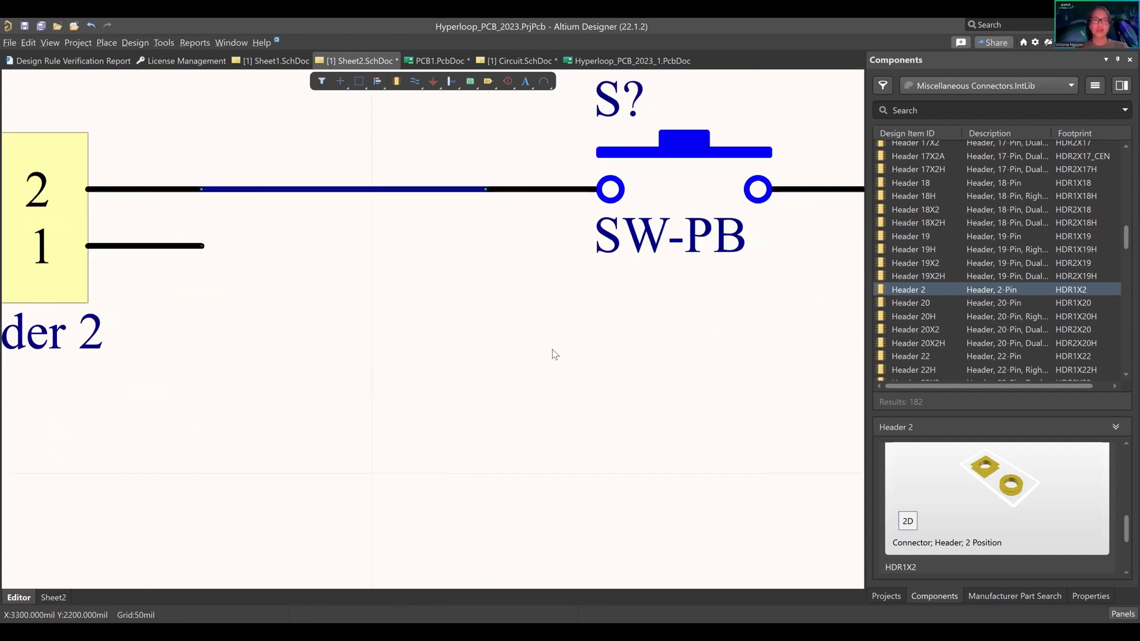
scroll(549, 312, "up", 5, "ctrl")
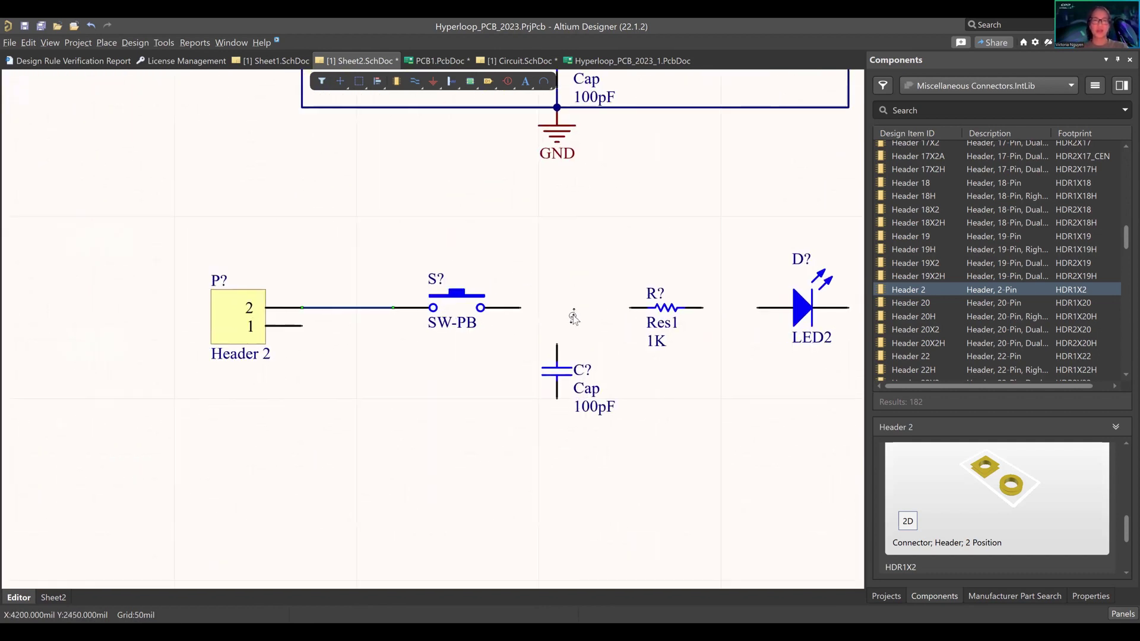
left_click(437, 277)
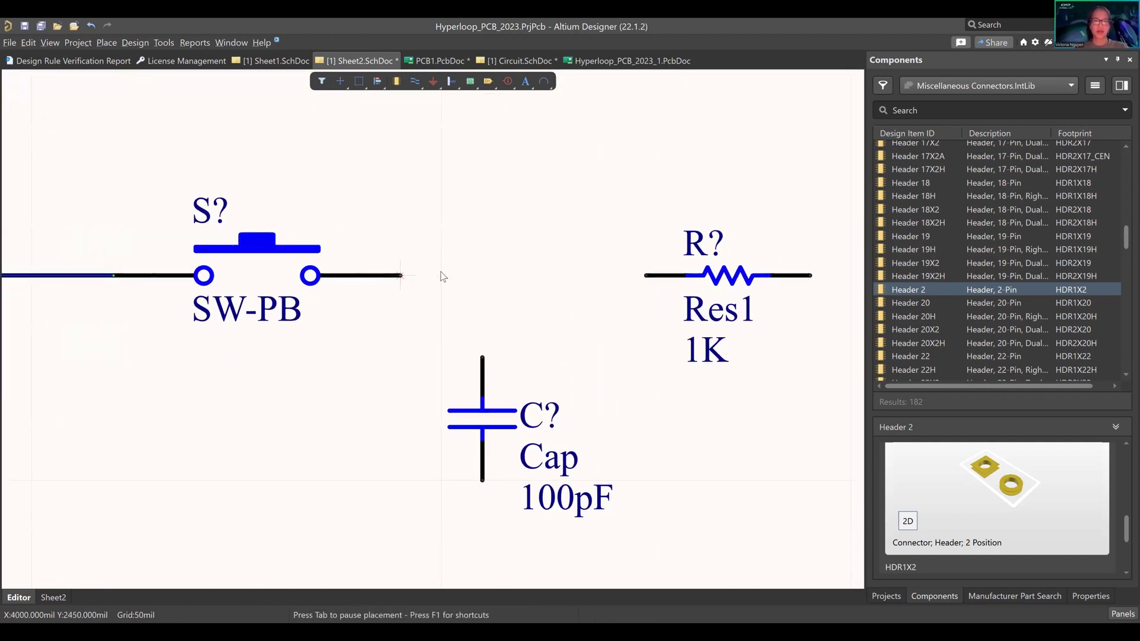
left_click(649, 277)
left_click(482, 358)
left_click(488, 279)
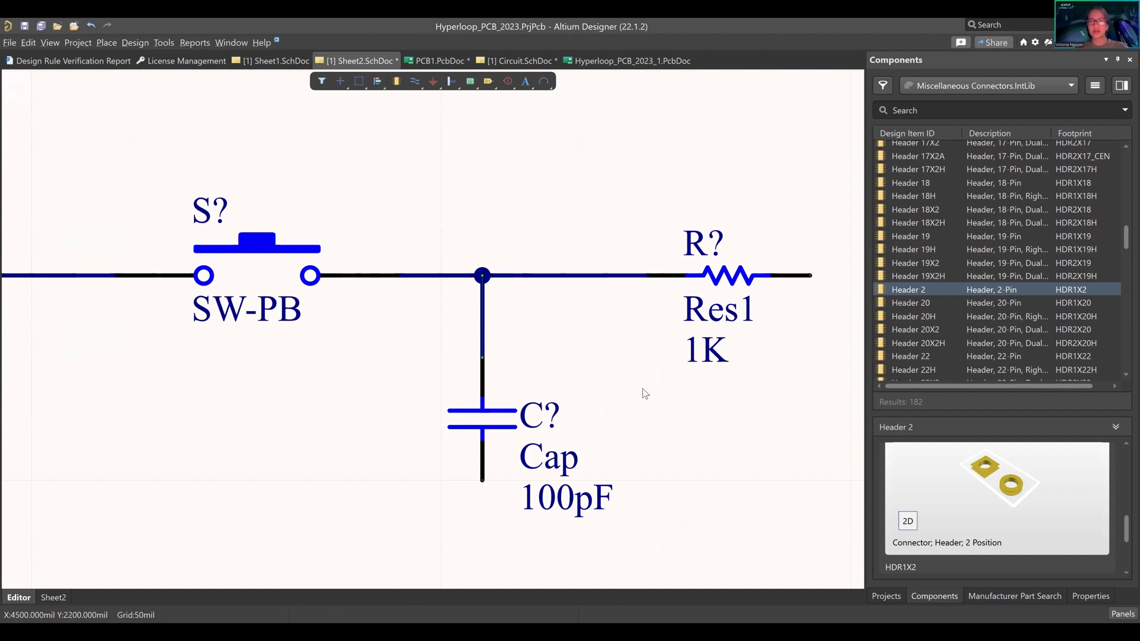
Wire the resistor's free pin to the LED's anode.
right_click_drag(682, 415, 397, 394)
left_click(506, 261)
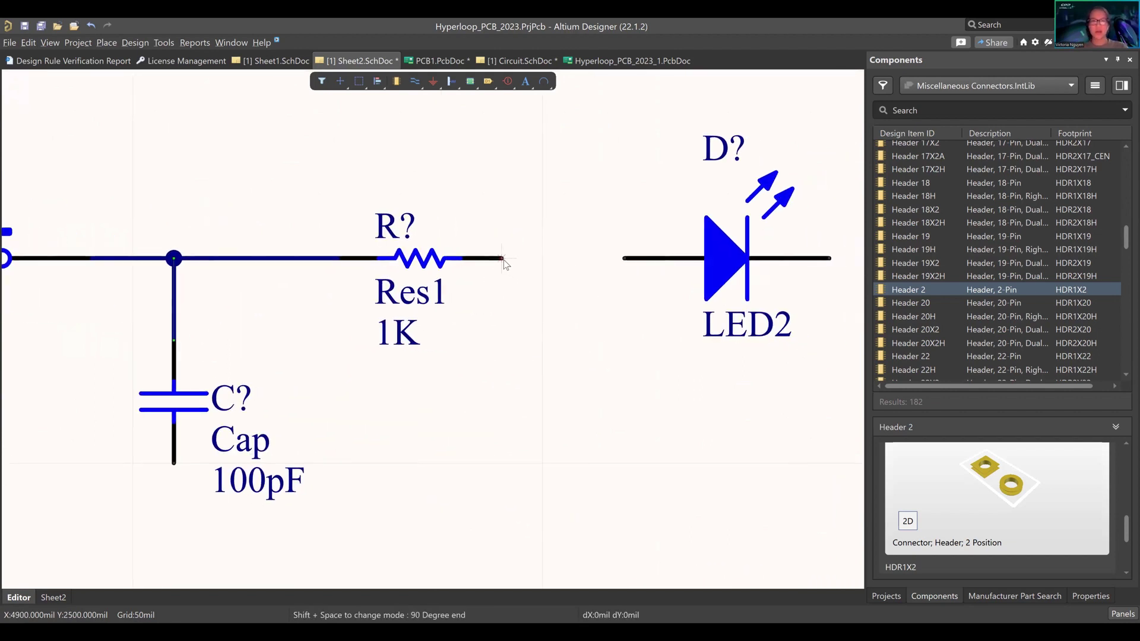
left_click(623, 260)
right_click(627, 273)
Start a wire at the LED's free cathode pin and cycle through the wire corner modes to a 90-degree horizontal start.
right_click_drag(647, 393, 462, 337)
scroll(551, 305, "down", 2, "ctrl")
right_click_drag(551, 305, 518, 295)
scroll(518, 295, "up", 1, "ctrl")
key("ctrl+w")
left_click(518, 279)
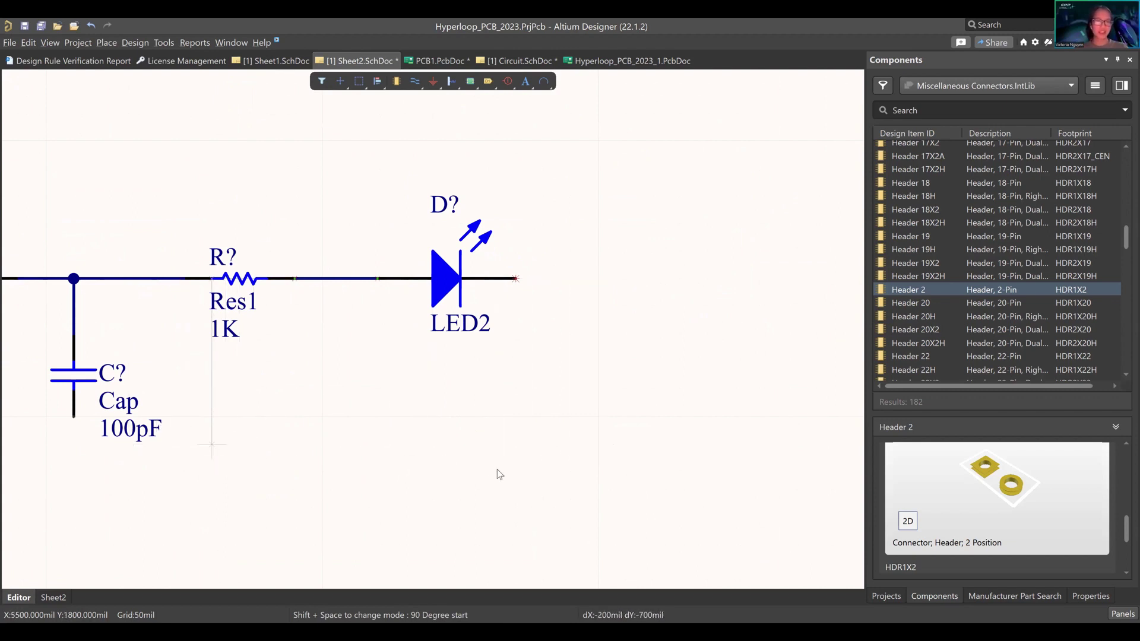
key("shift+space")
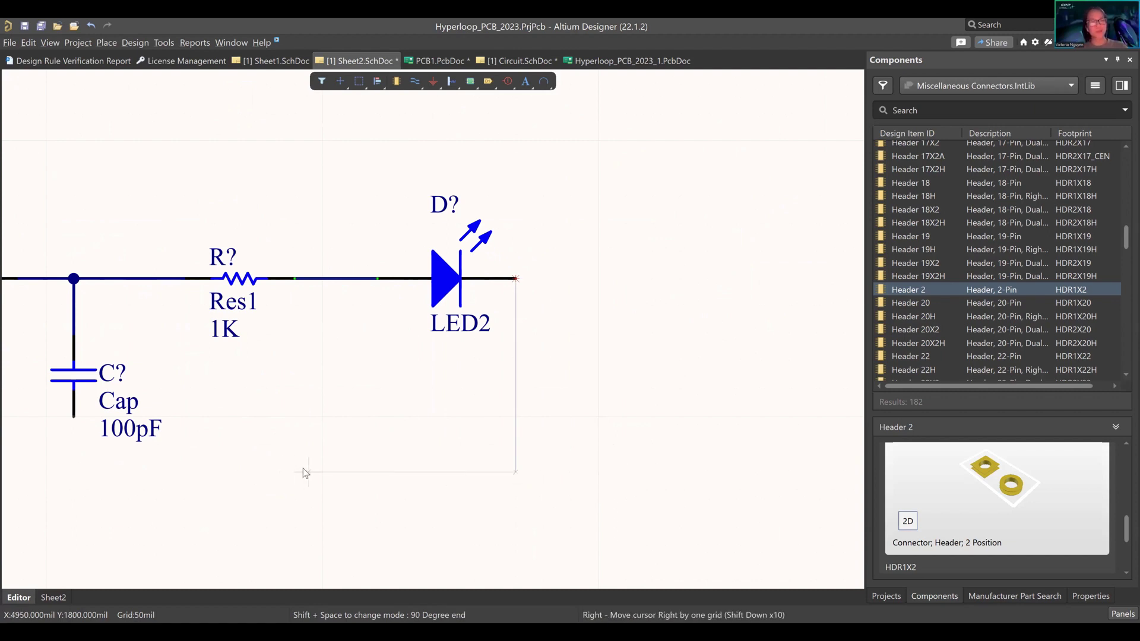
key("shift+space")
key("shift+space")
key("shift+space")
key("shift+space")
key("shift+space")
key("shift+space")
key("shift+space")
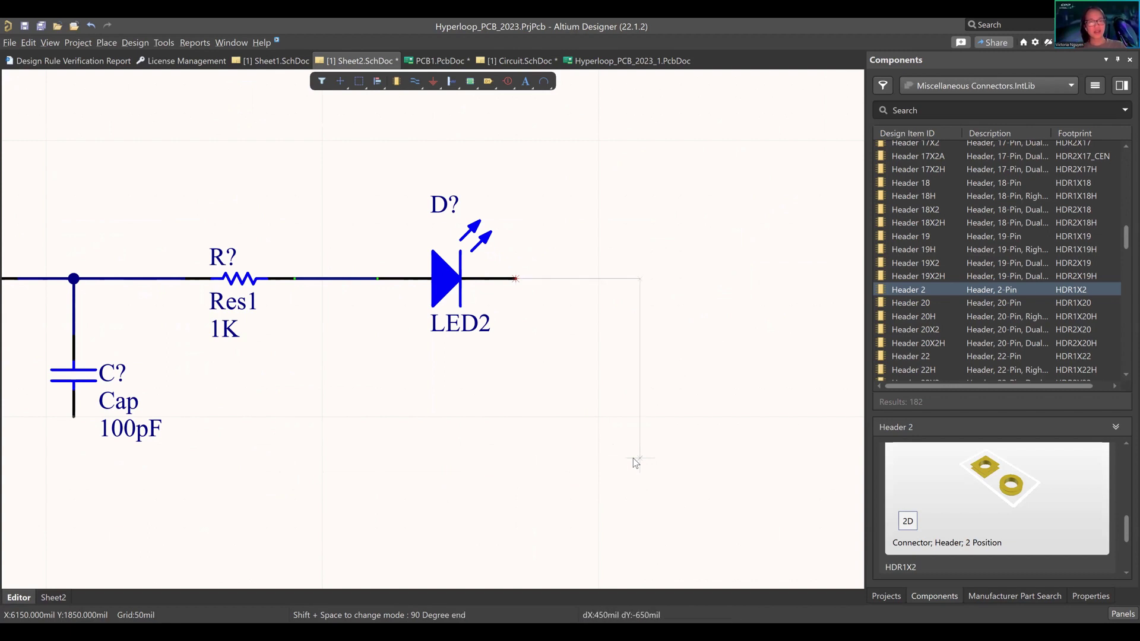
key("shift+space")
key("shift+space")
key("shift+space")
key("shift+space")
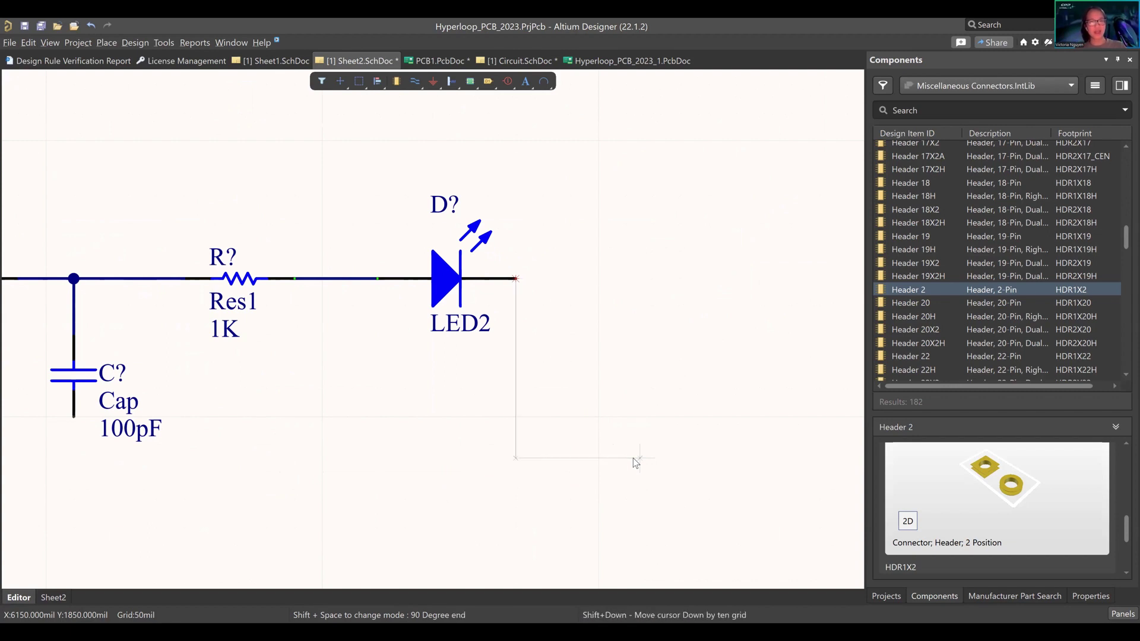
key("space")
key("space")
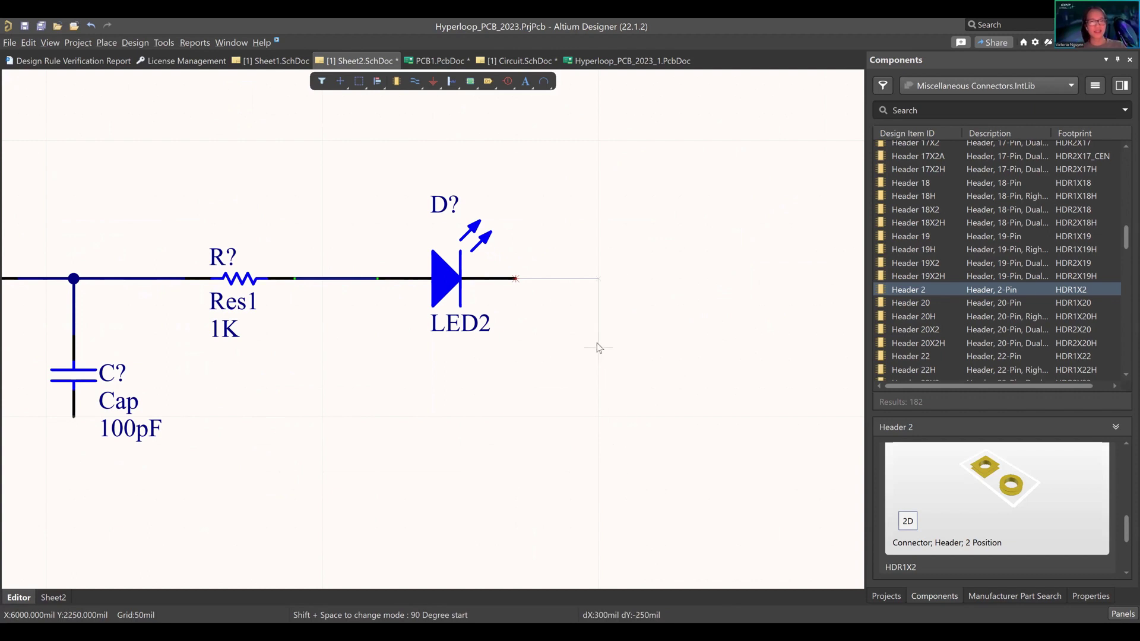
Route the LED wire outward, down and back below the circuit, and end it on the capacitor's lower pin.
left_click(600, 278)
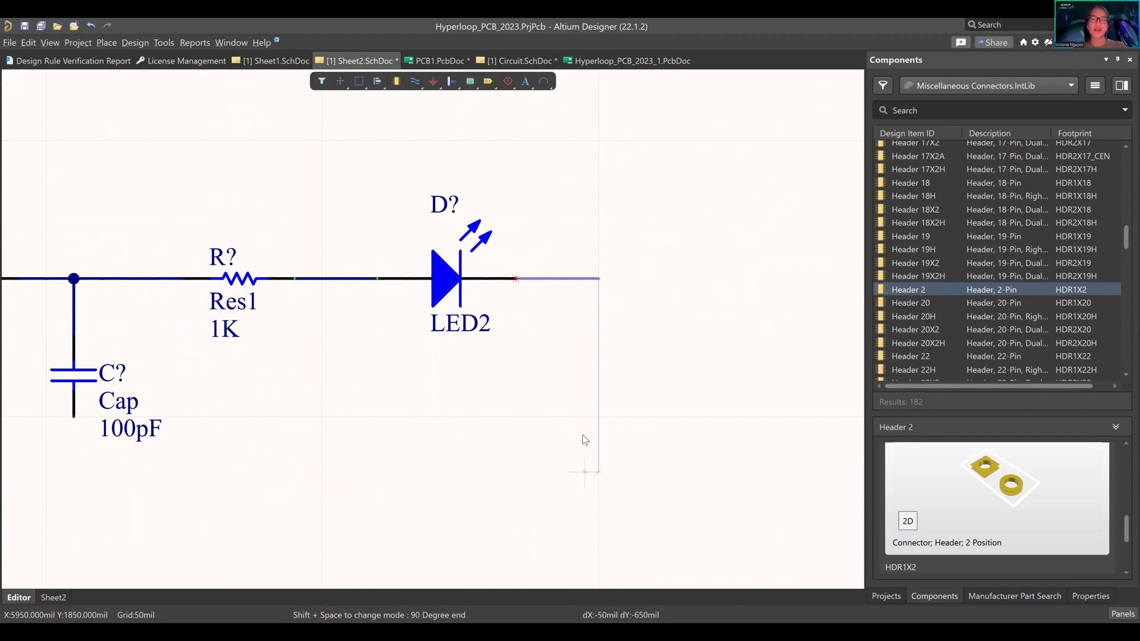
right_click_drag(396, 486, 588, 373)
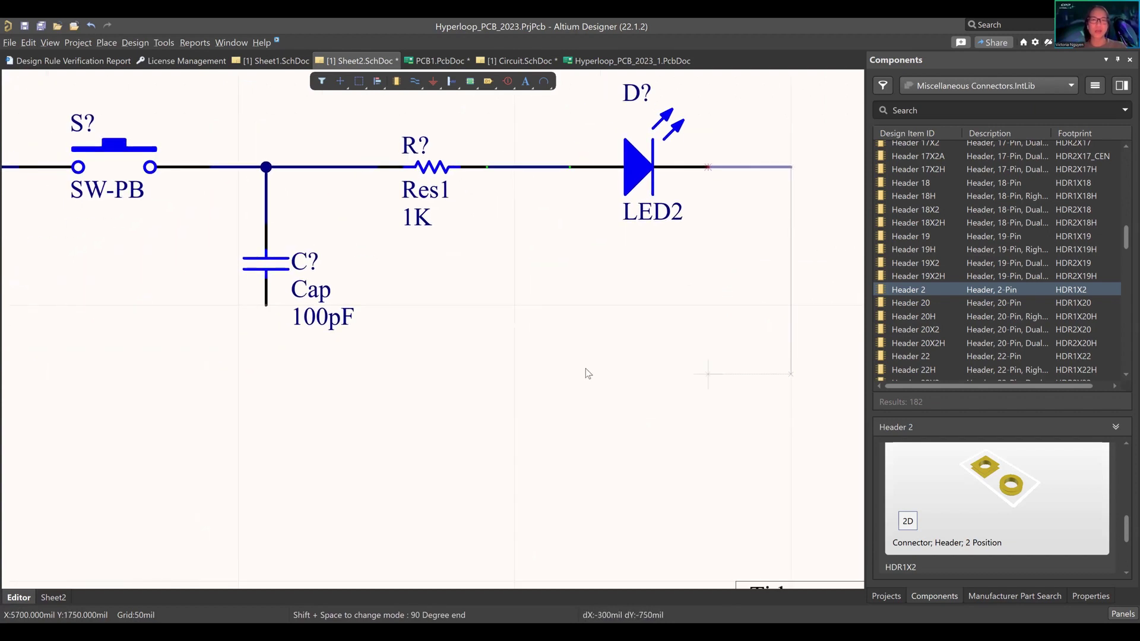
key("space")
key("space")
key("space")
key("space")
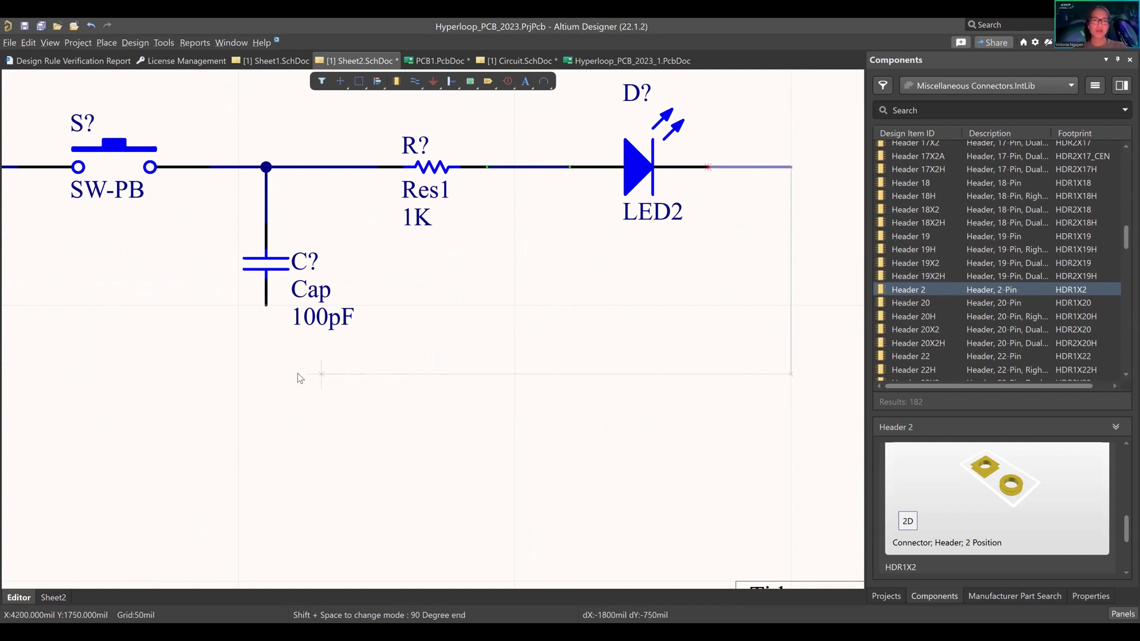
left_click(265, 374)
left_click(266, 306)
key("Escape")
Wire header pin 1 outward and down to the return wire's corner directly below the capacitor.
right_click_drag(148, 367, 470, 373)
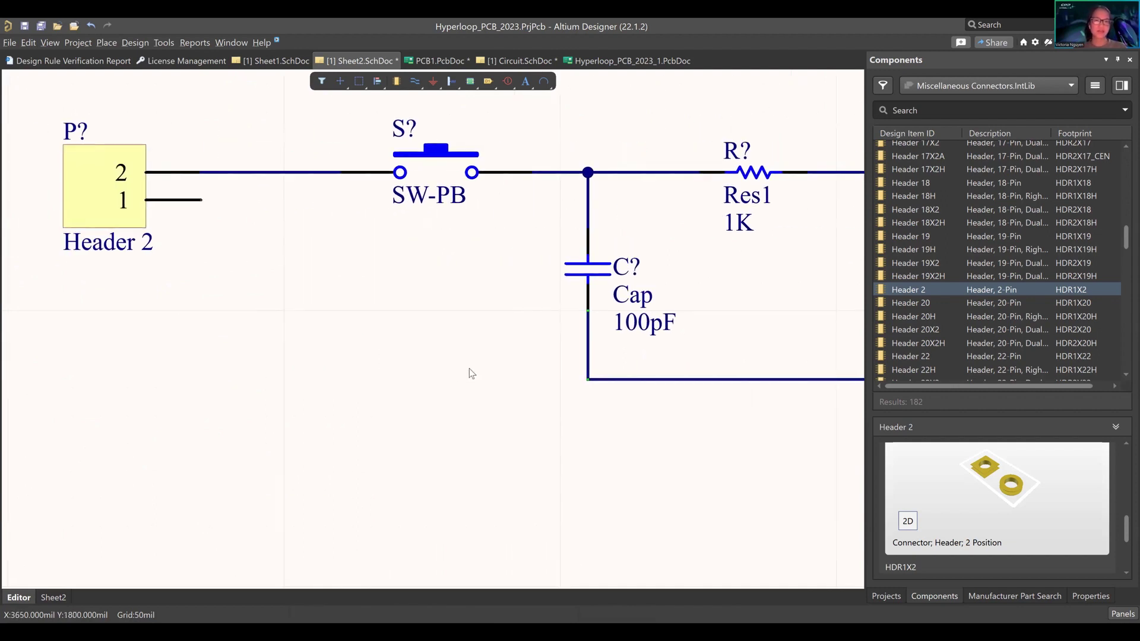
key("ctrl+w")
left_click(226, 202)
left_click(287, 374)
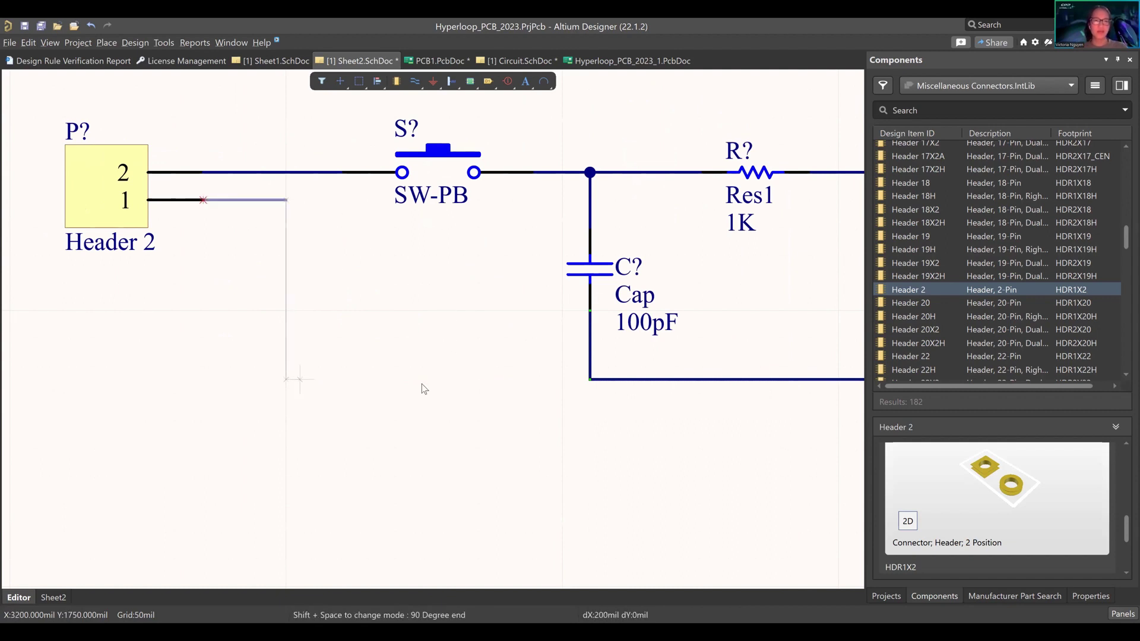
left_click(590, 379)
key("Escape")
Place a GND power port on the junction below the capacitor of the new circuit.
right_click_drag(639, 436, 517, 410)
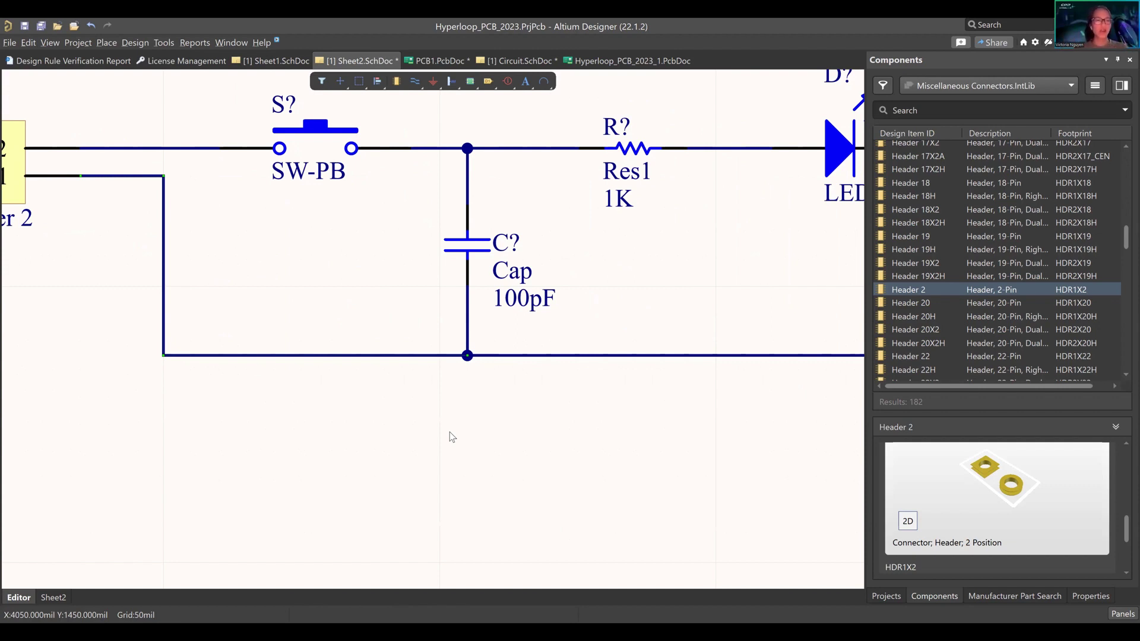
right_click_drag(279, 250, 414, 318)
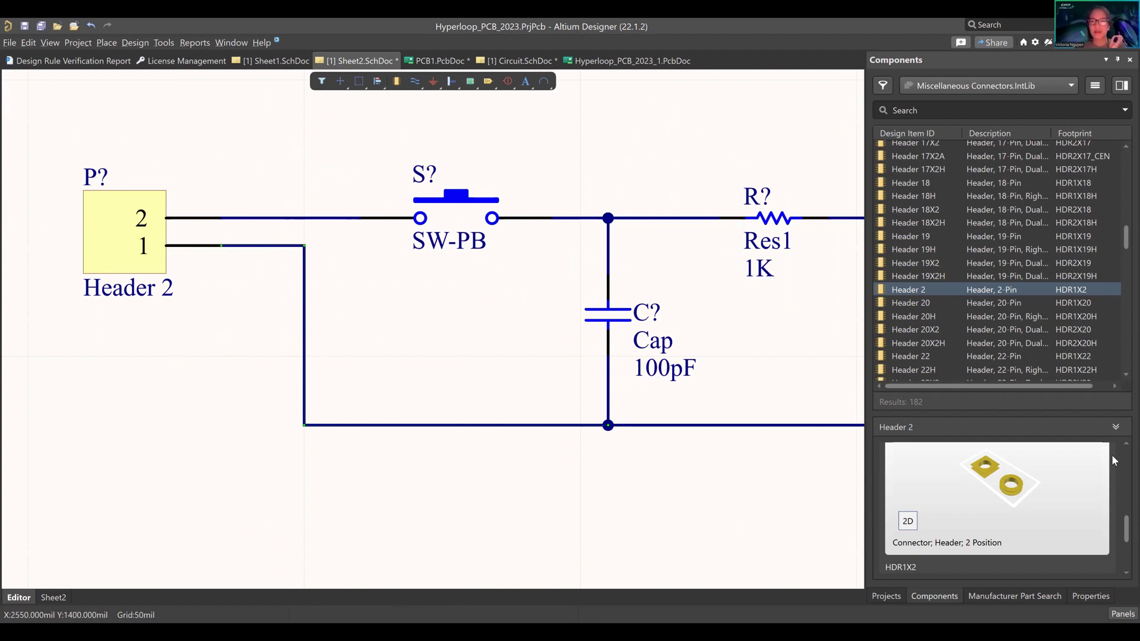
right_click_drag(665, 487, 380, 403)
scroll(380, 412, "down", 2, "ctrl")
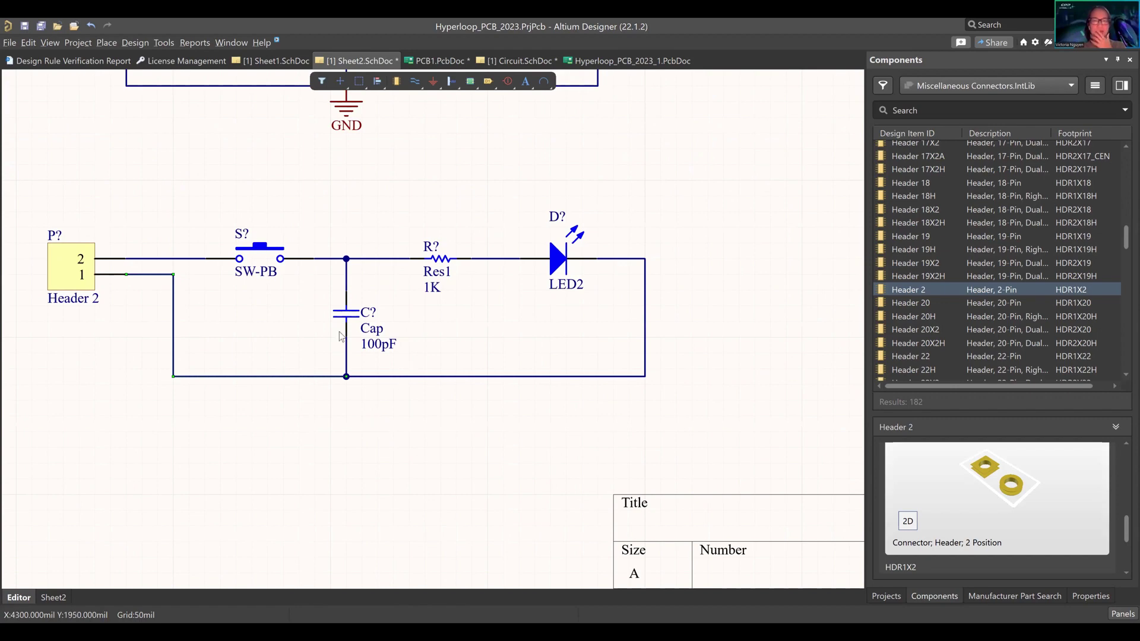
right_click_drag(445, 377, 493, 410)
scroll(493, 409, "down", 1, "ctrl")
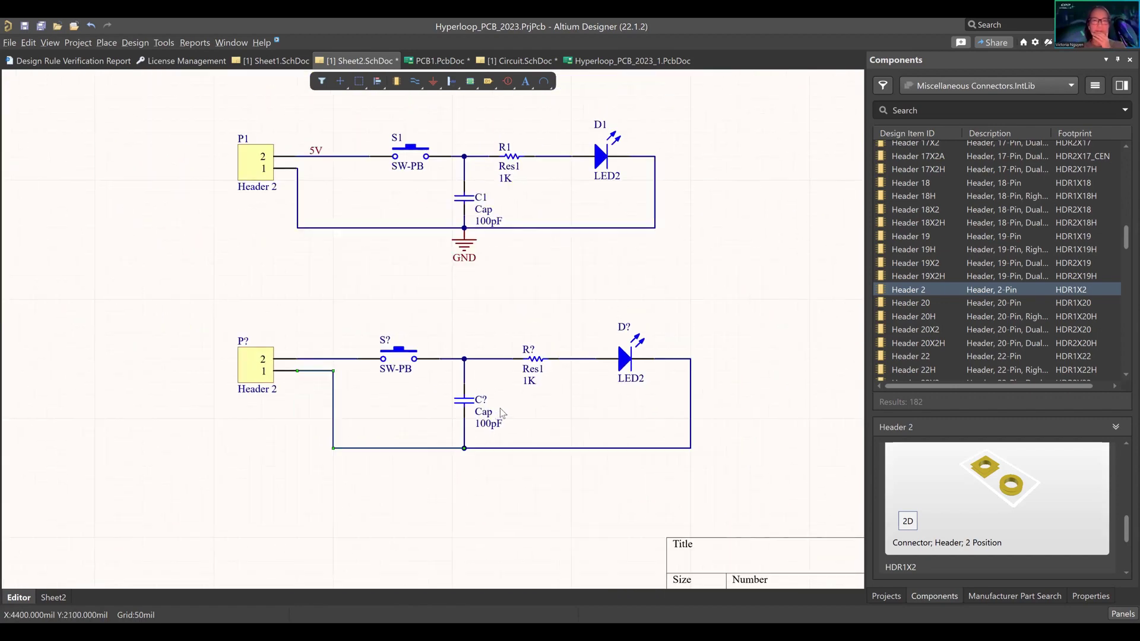
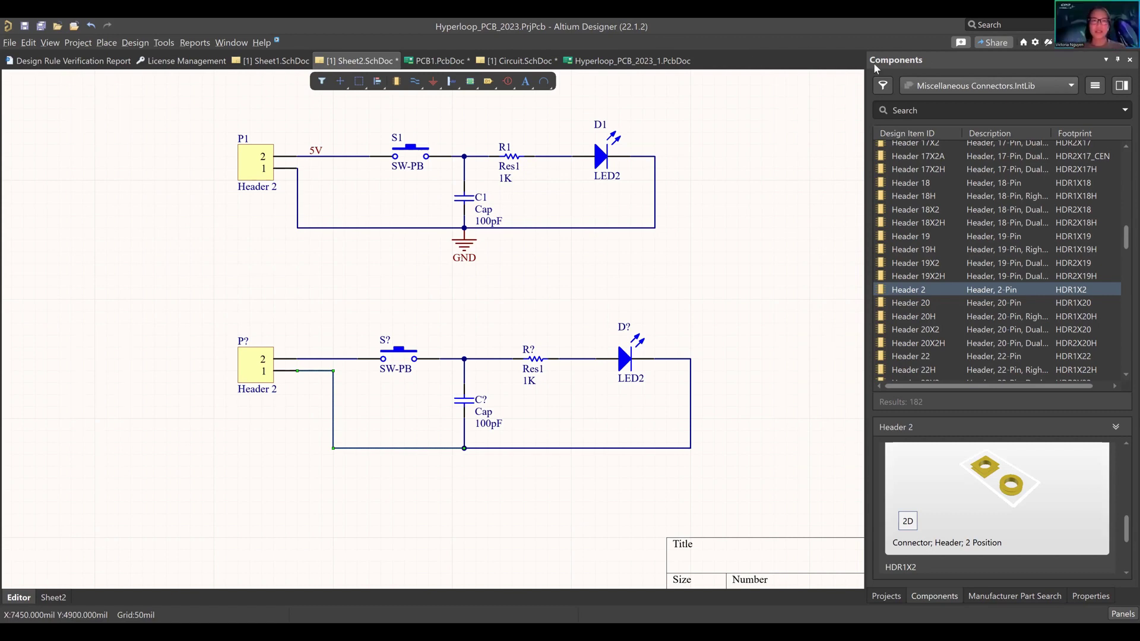
left_click(433, 81)
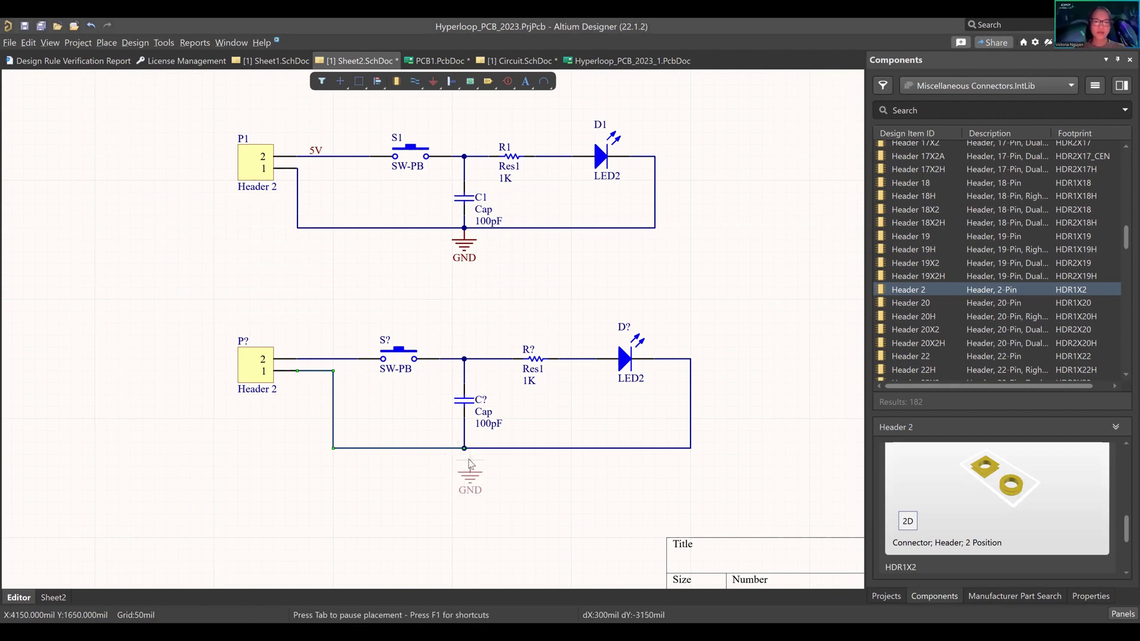
left_click(464, 451)
key("Escape")
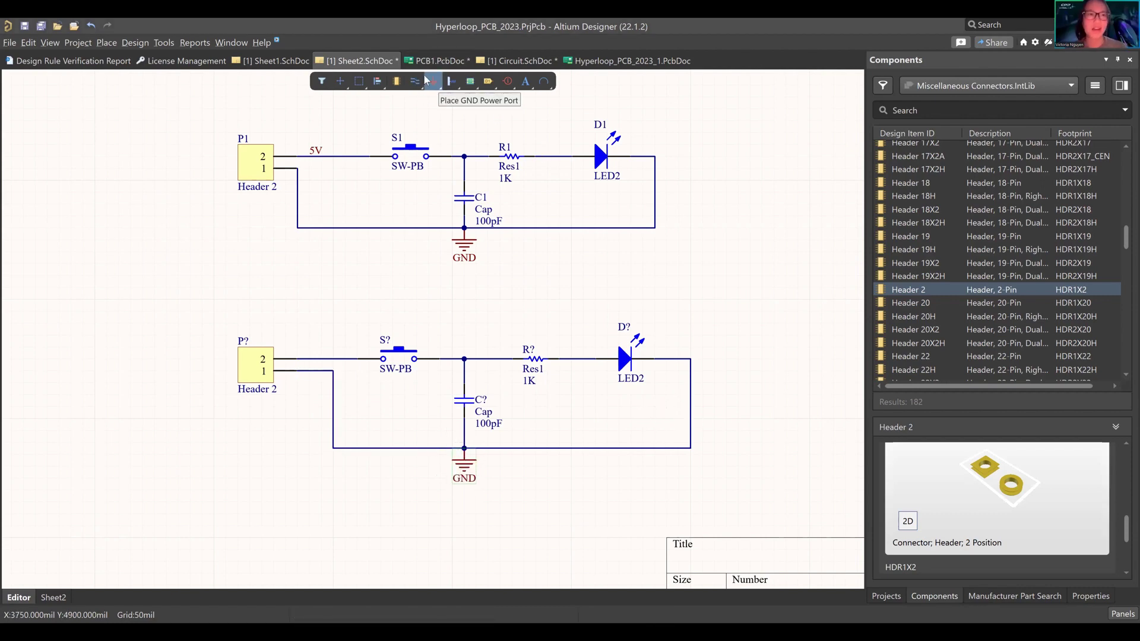
left_click(102, 46)
left_click(121, 103)
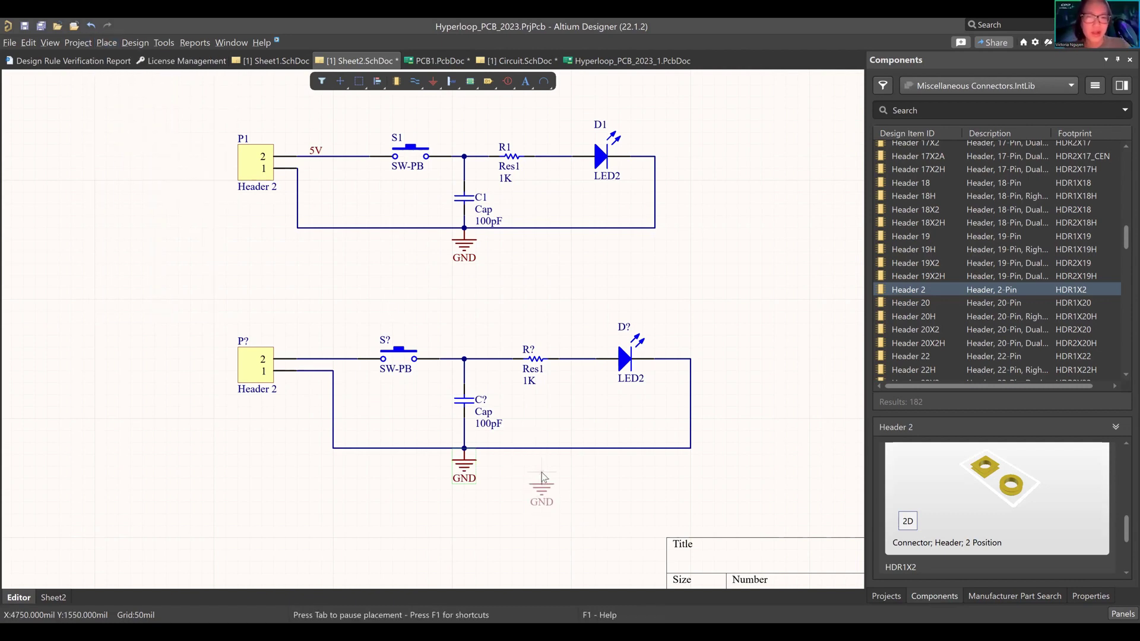
key("Escape")
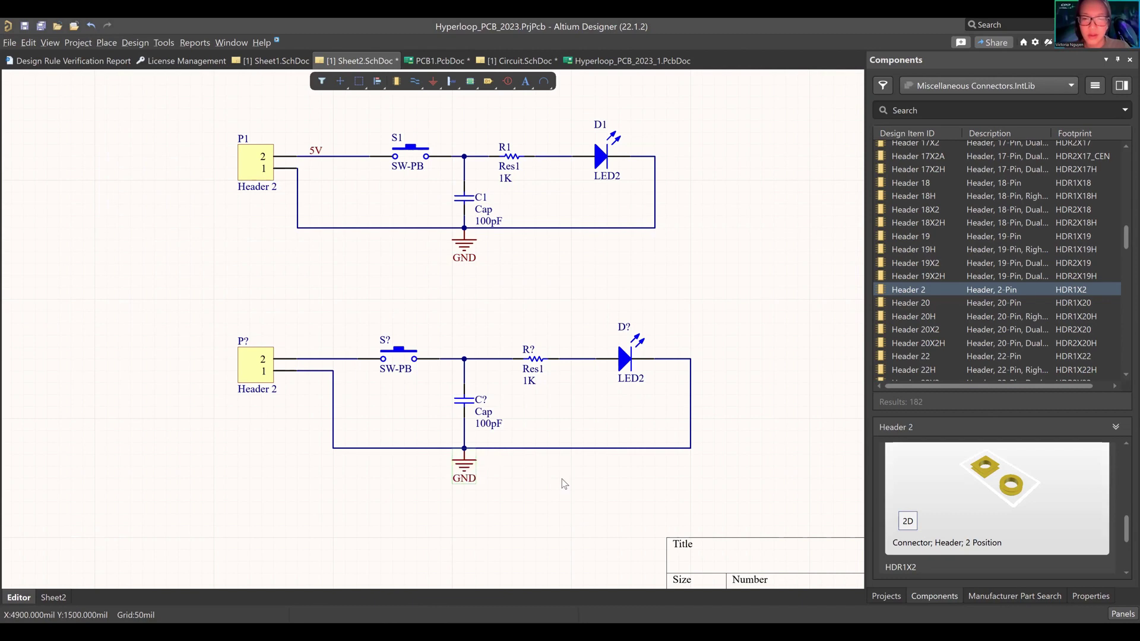
Try the Circle and Signal Ground styles on the lower circuit's GND port and return it to Power Ground.
left_click(1091, 596)
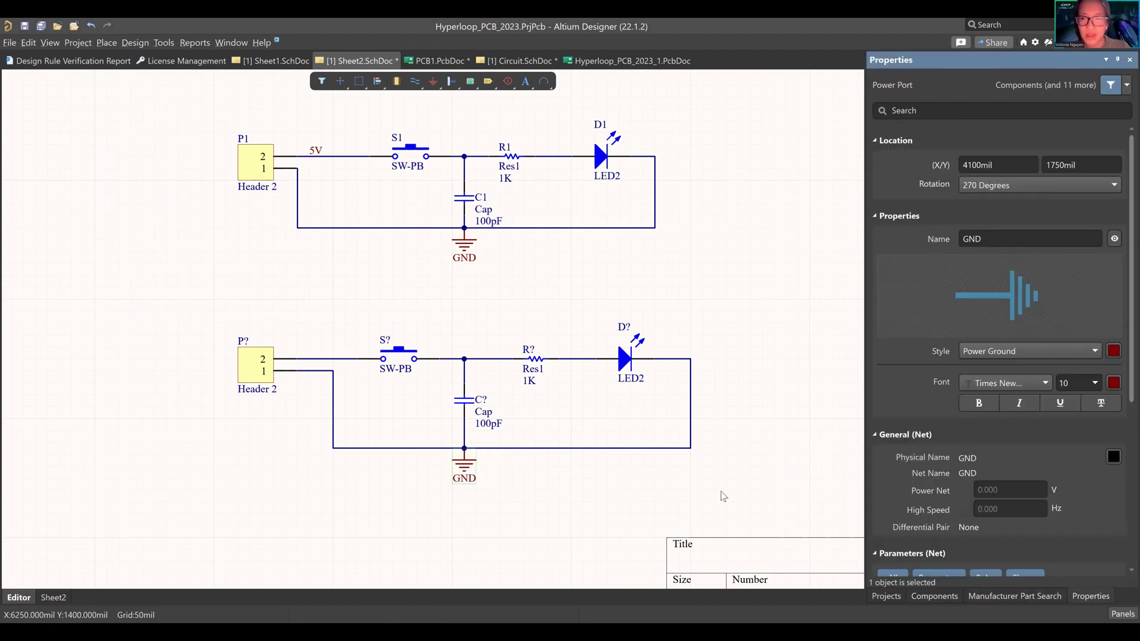
left_click(1021, 352)
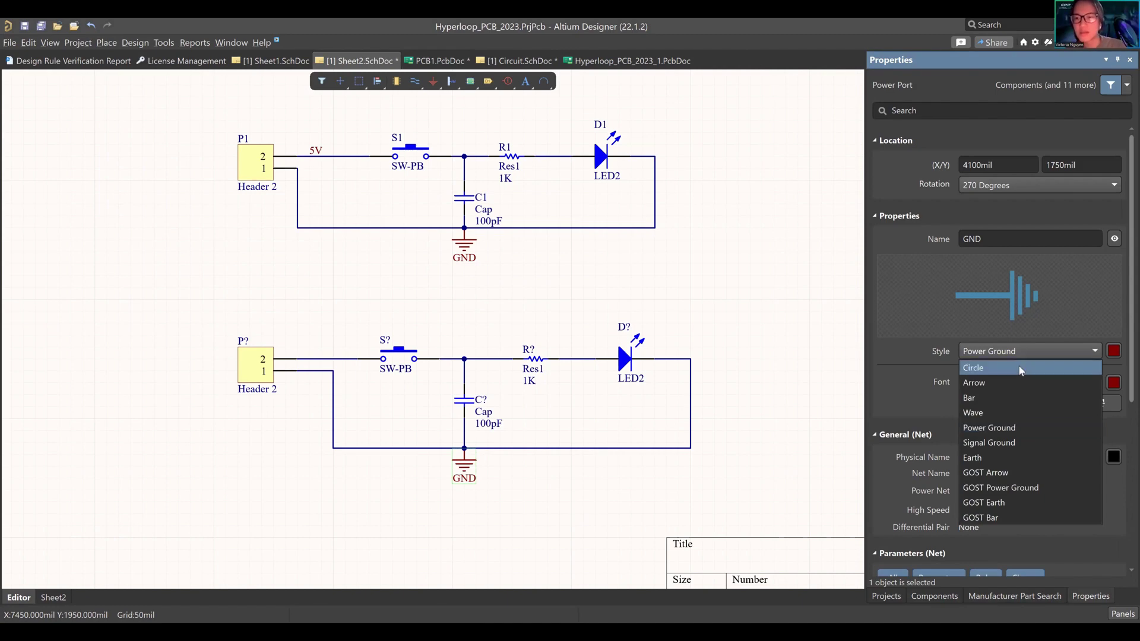
left_click(1026, 366)
left_click(1038, 354)
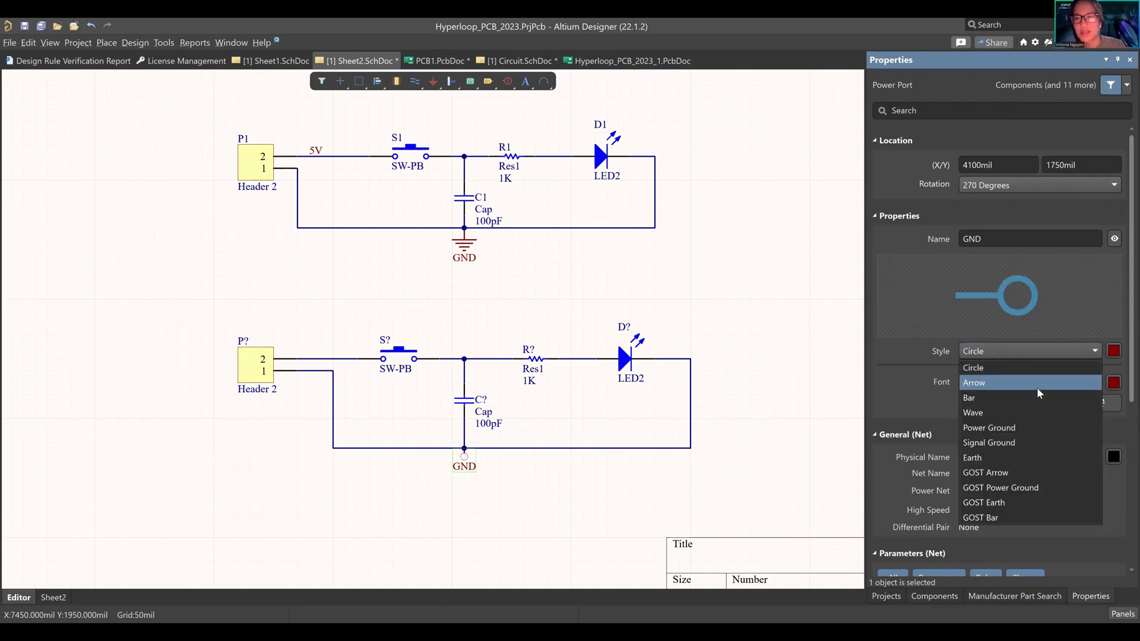
left_click(1028, 441)
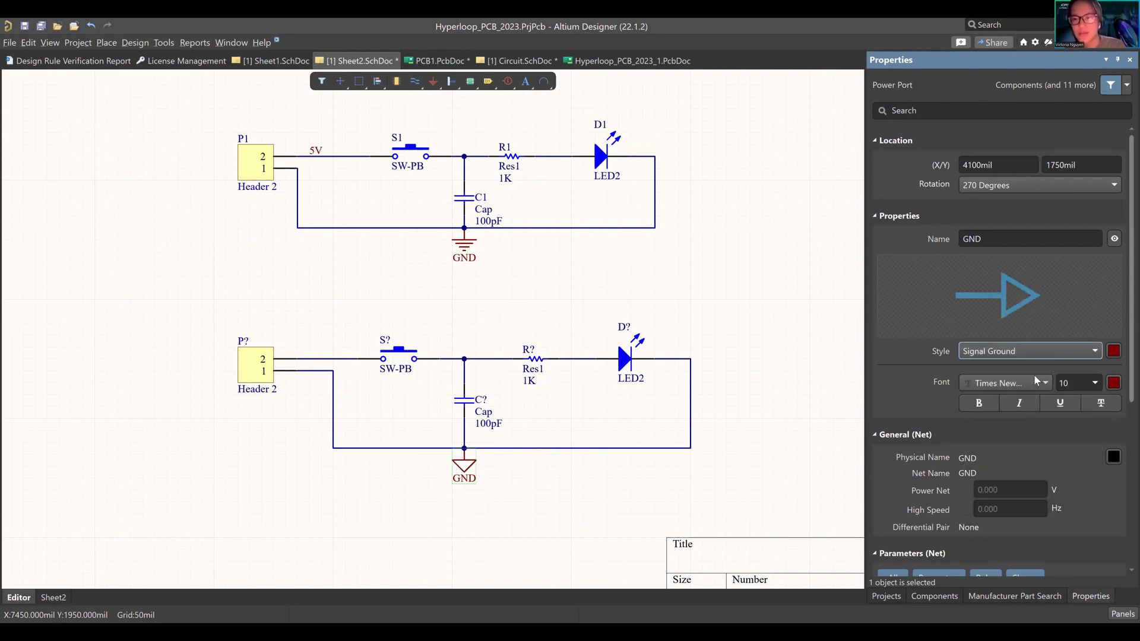
left_click(1042, 350)
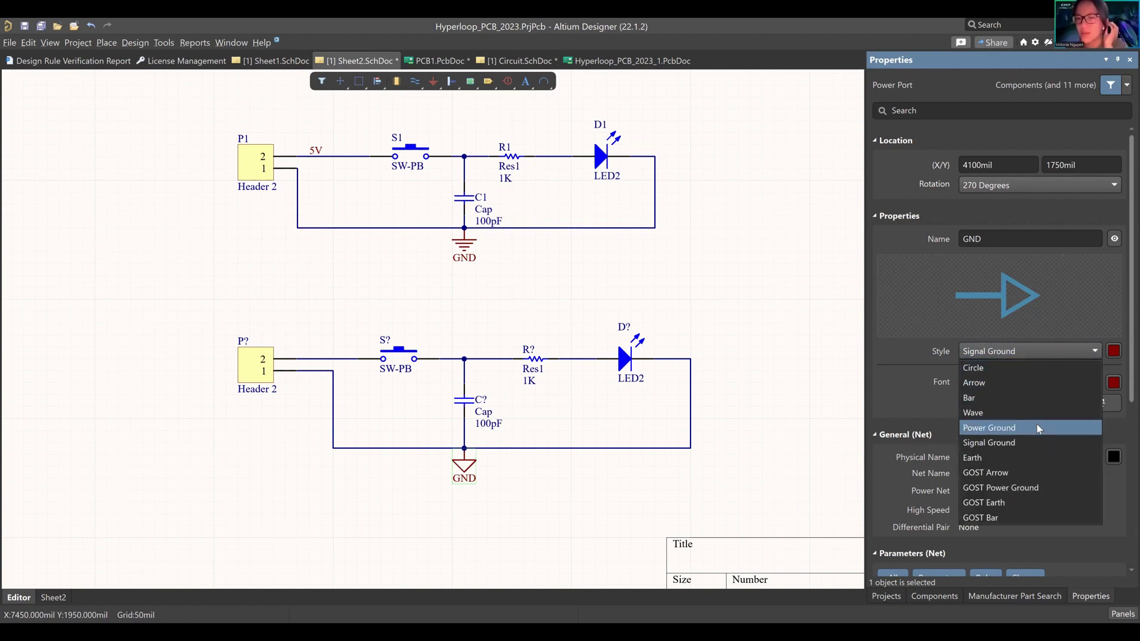
left_click(1036, 424)
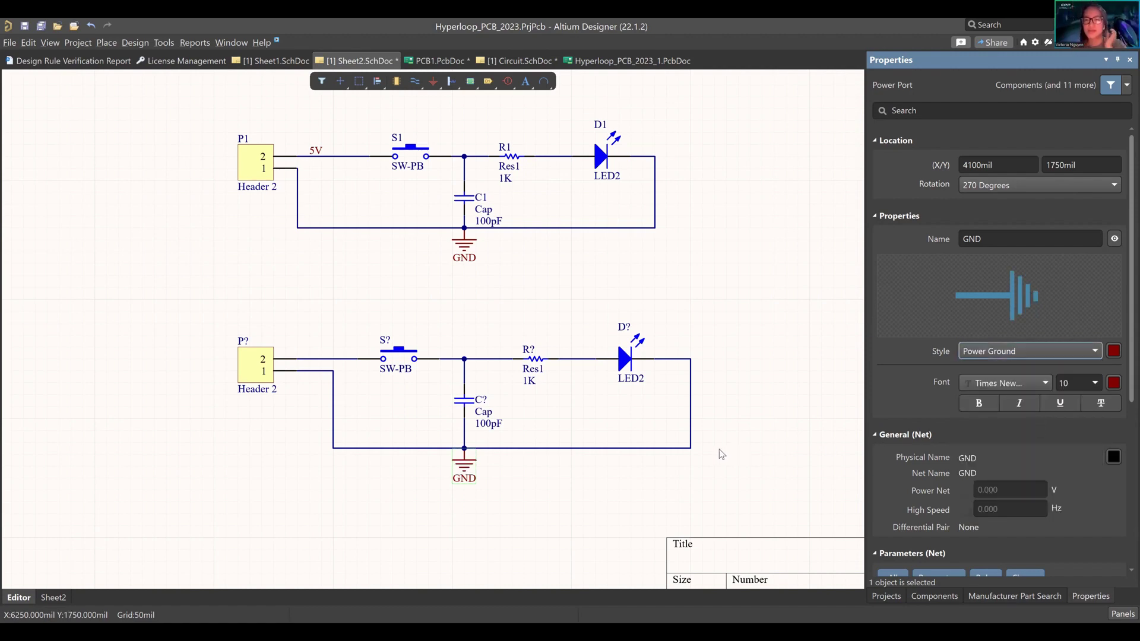
Set the value parameter of resistor R1 in the upper circuit to 10k.
right_click_drag(590, 465, 599, 433)
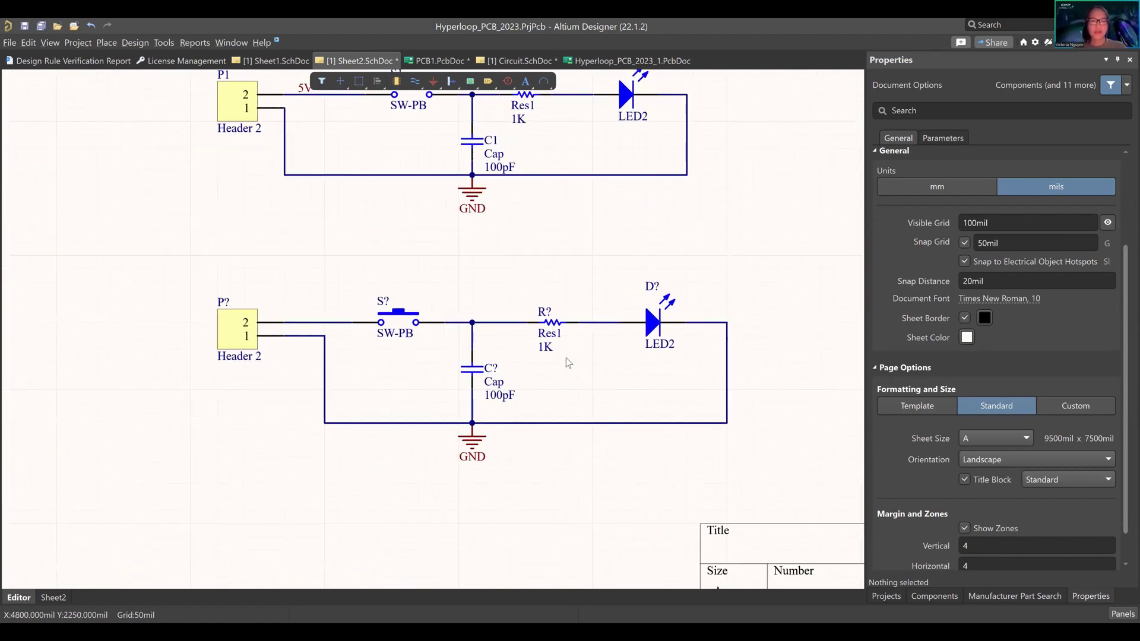
scroll(441, 135, "up", 1, "ctrl")
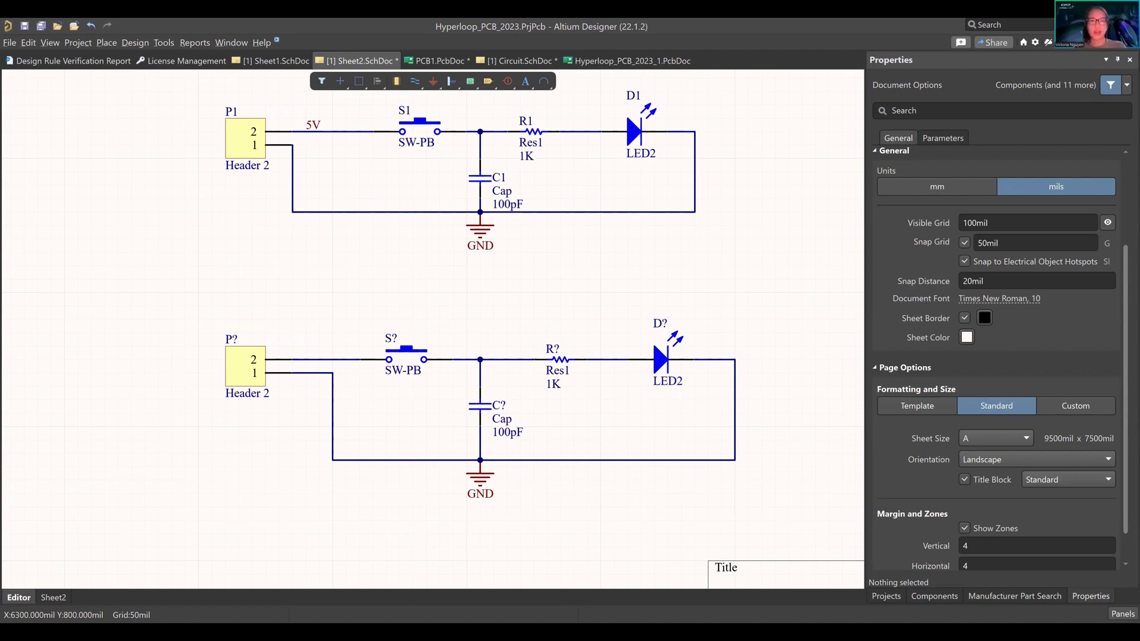
left_click(532, 136)
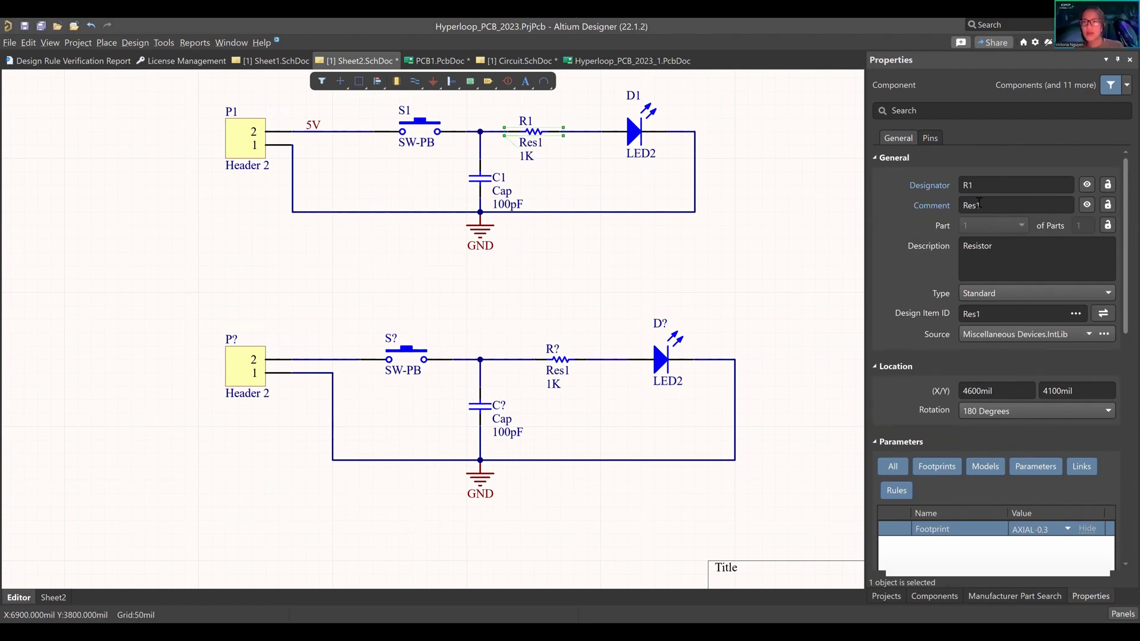
scroll(1057, 326, "down", 4)
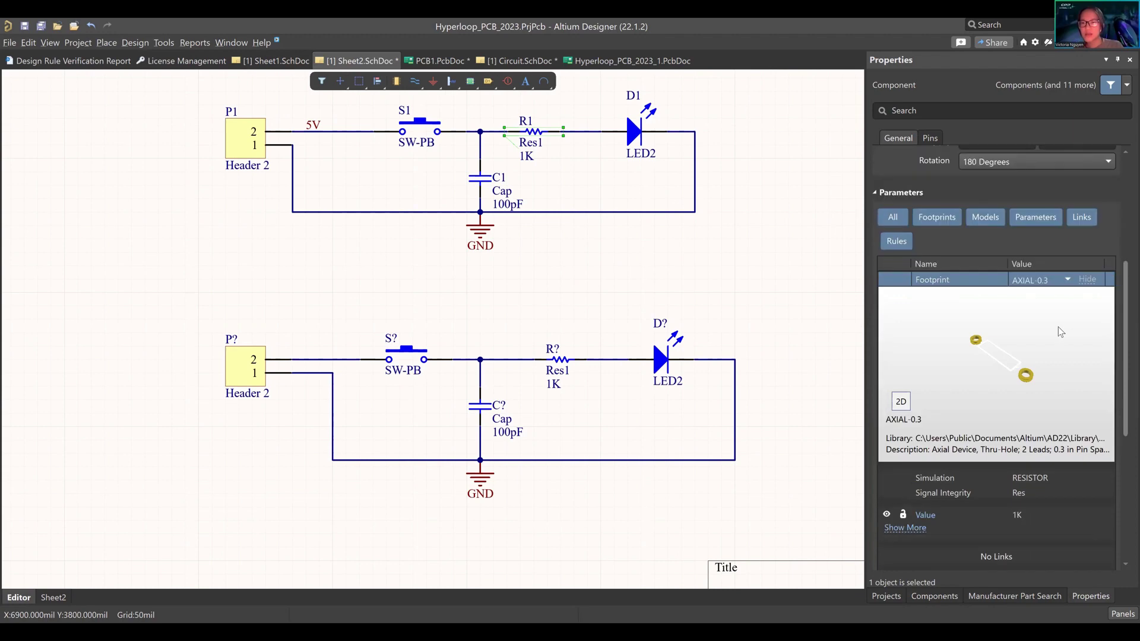
left_click(1039, 516)
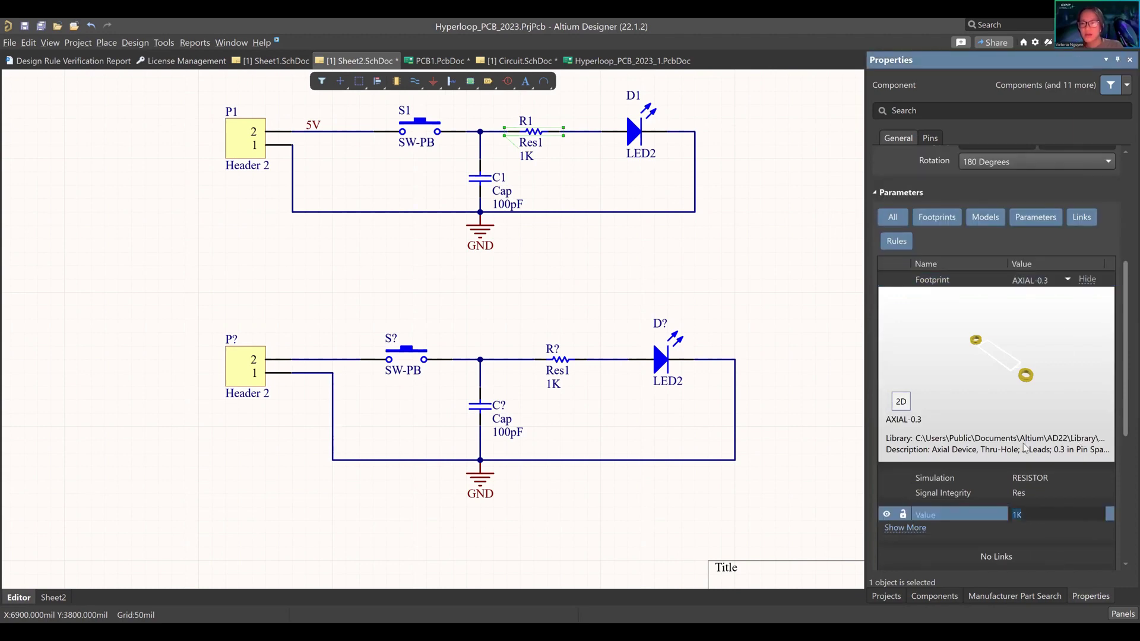
type("10k")
key("Return")
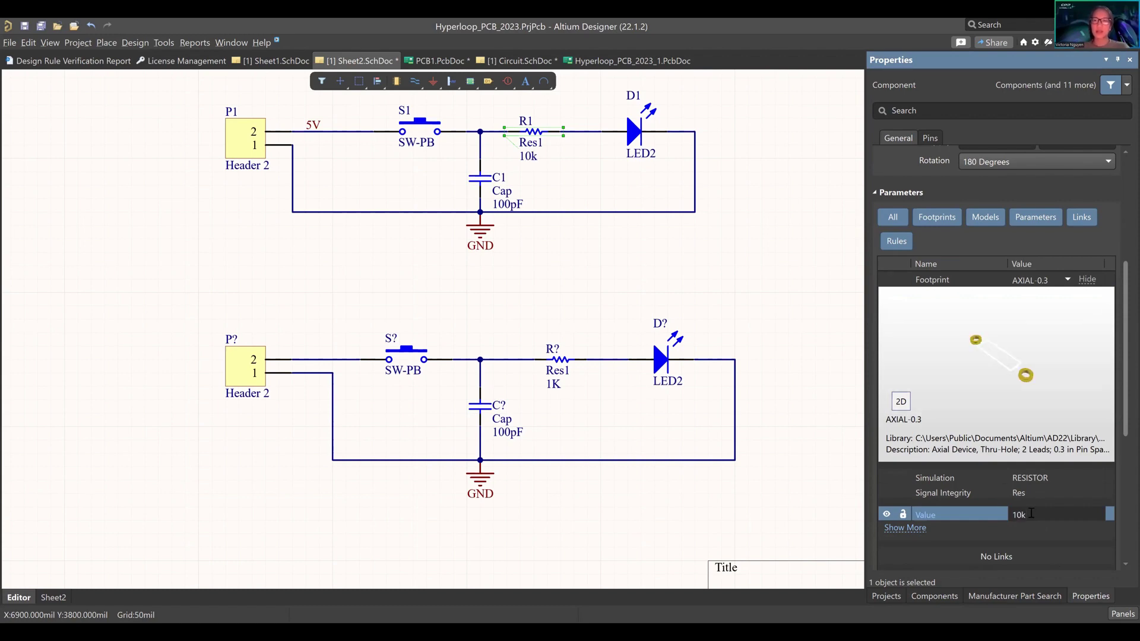
left_click(840, 425)
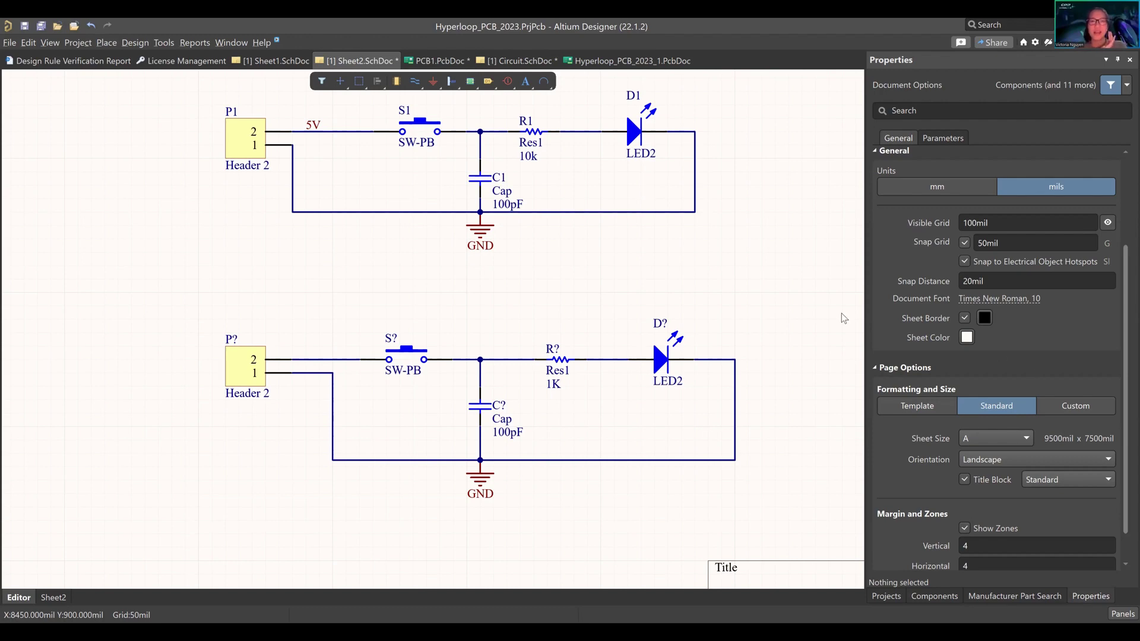
Set the value parameter of capacitor C1 in the upper circuit to 10uF.
left_click(538, 135)
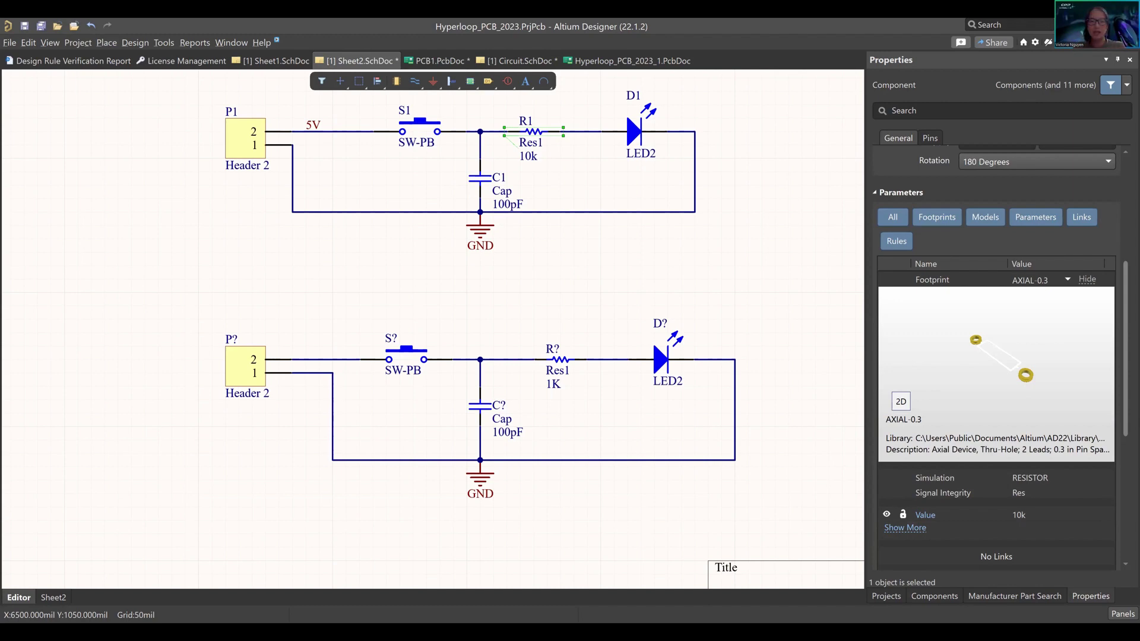
left_click(481, 178)
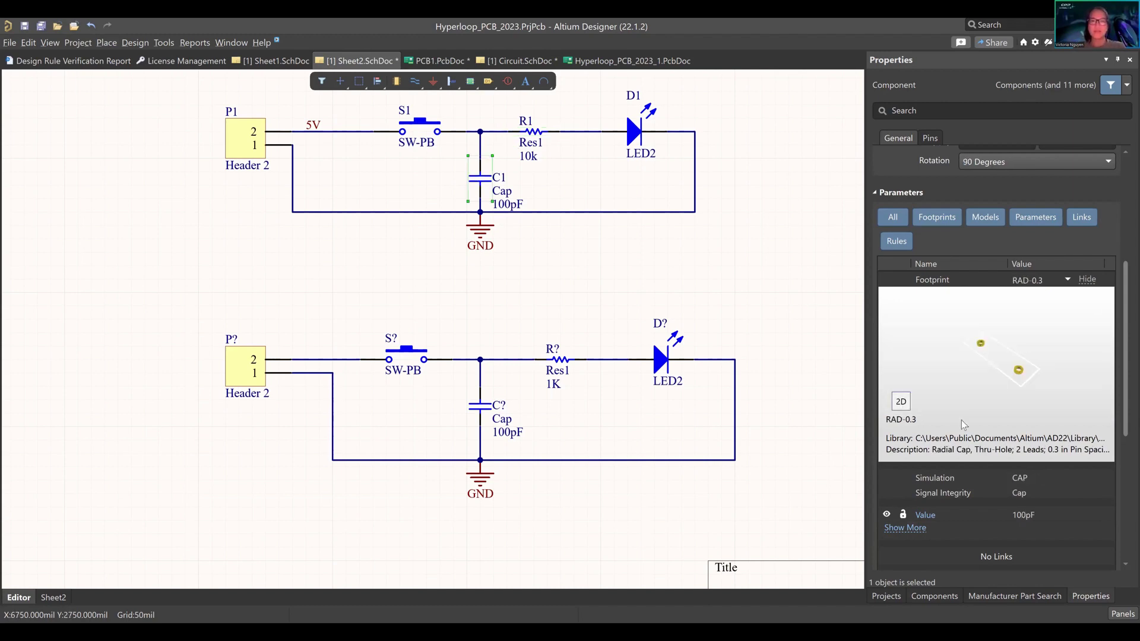
left_click(1054, 515)
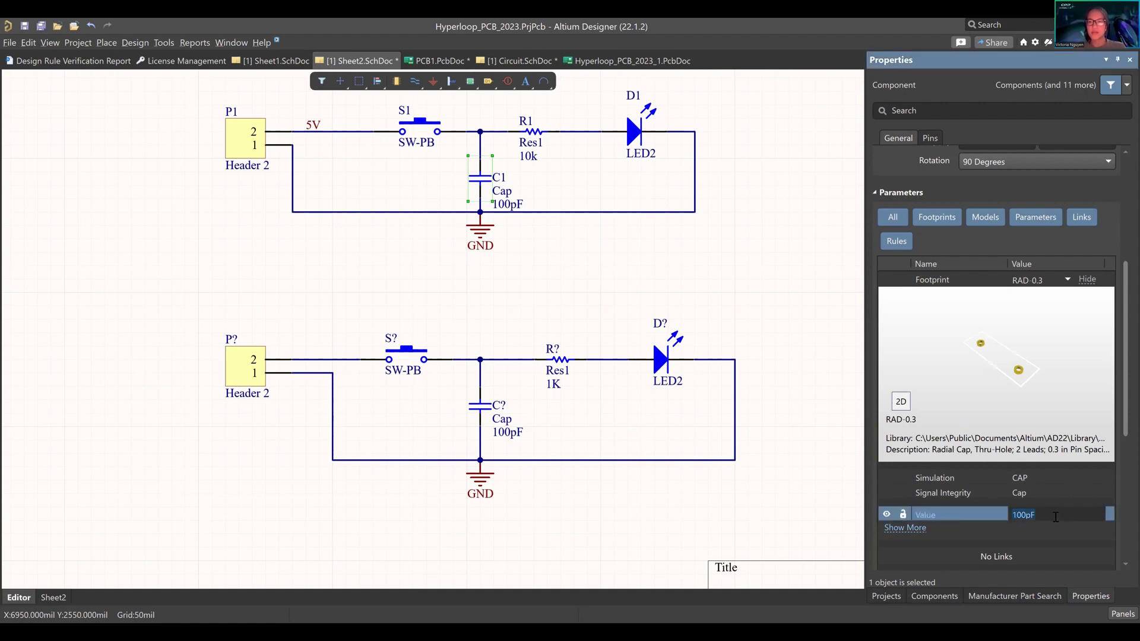
type("10uF")
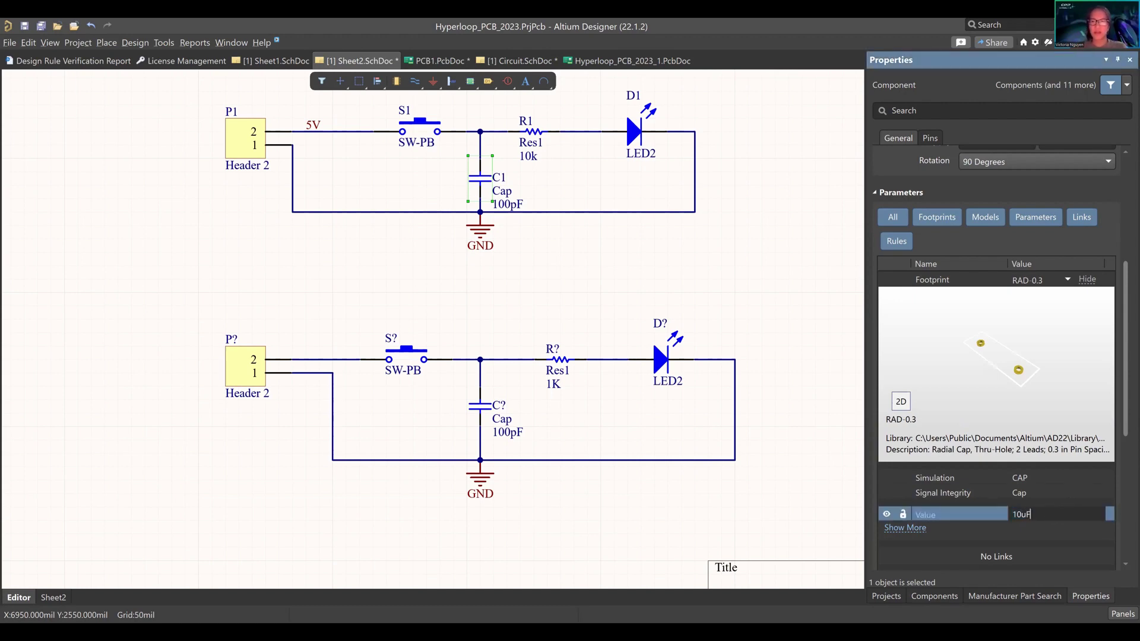
key("Return")
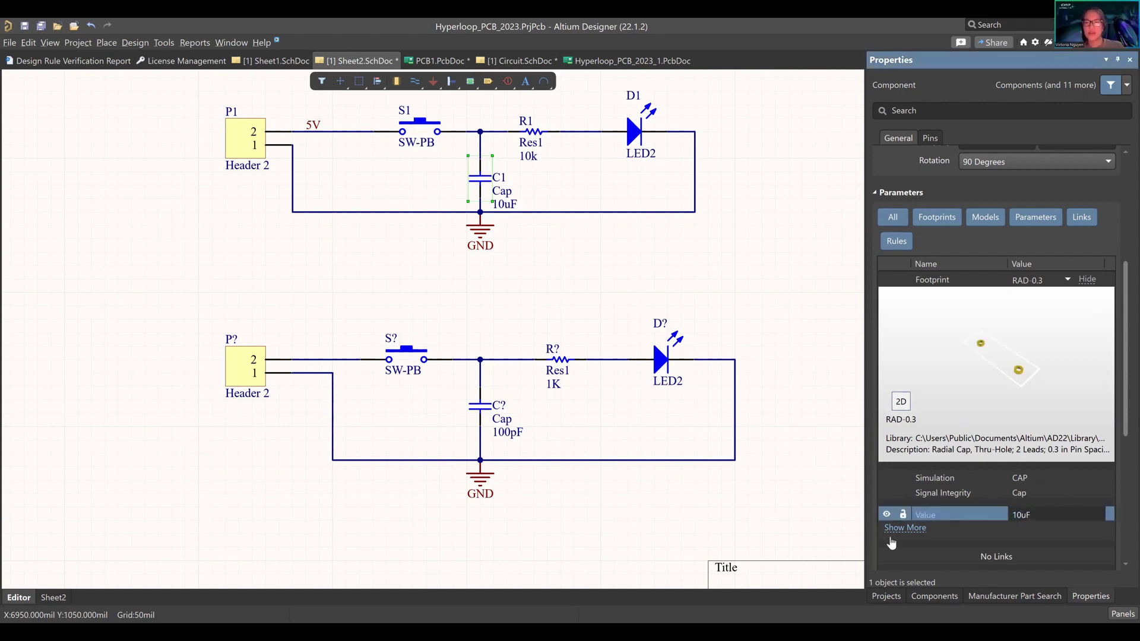
Hide capacitor C1's value text on the schematic and show it again.
scroll(890, 520, "down", 2)
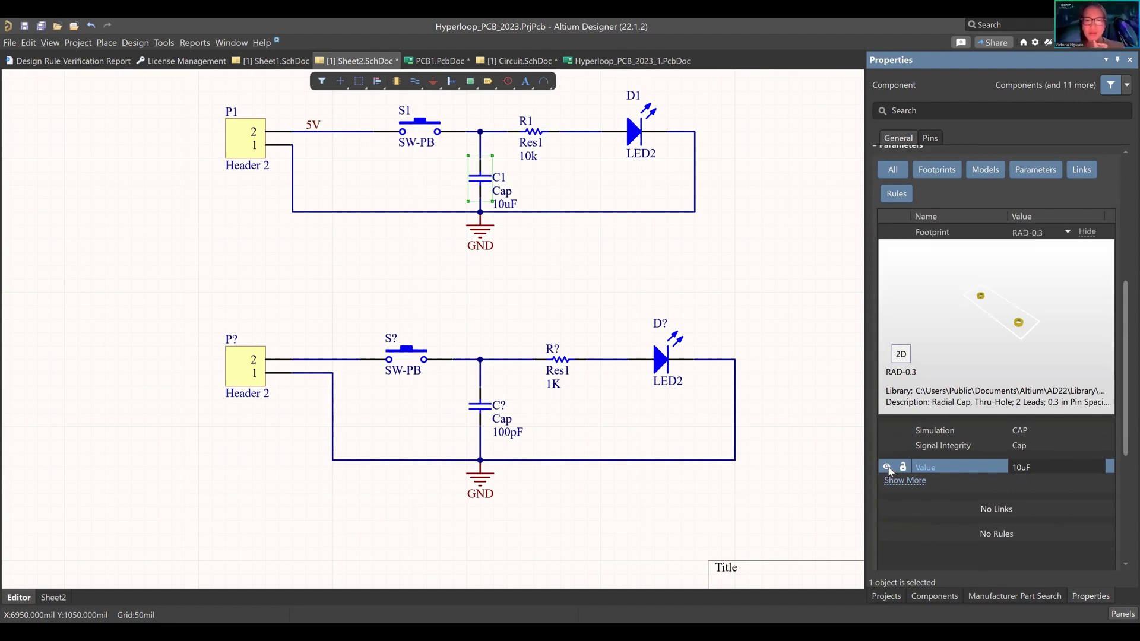
left_click(887, 468)
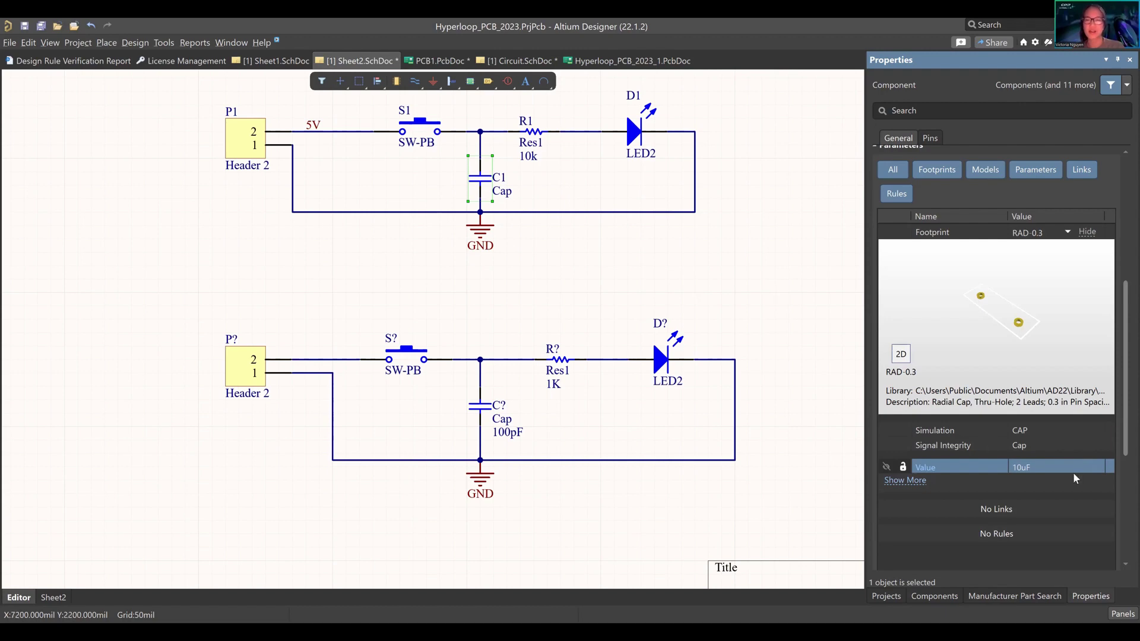
left_click(887, 468)
left_click(1036, 465)
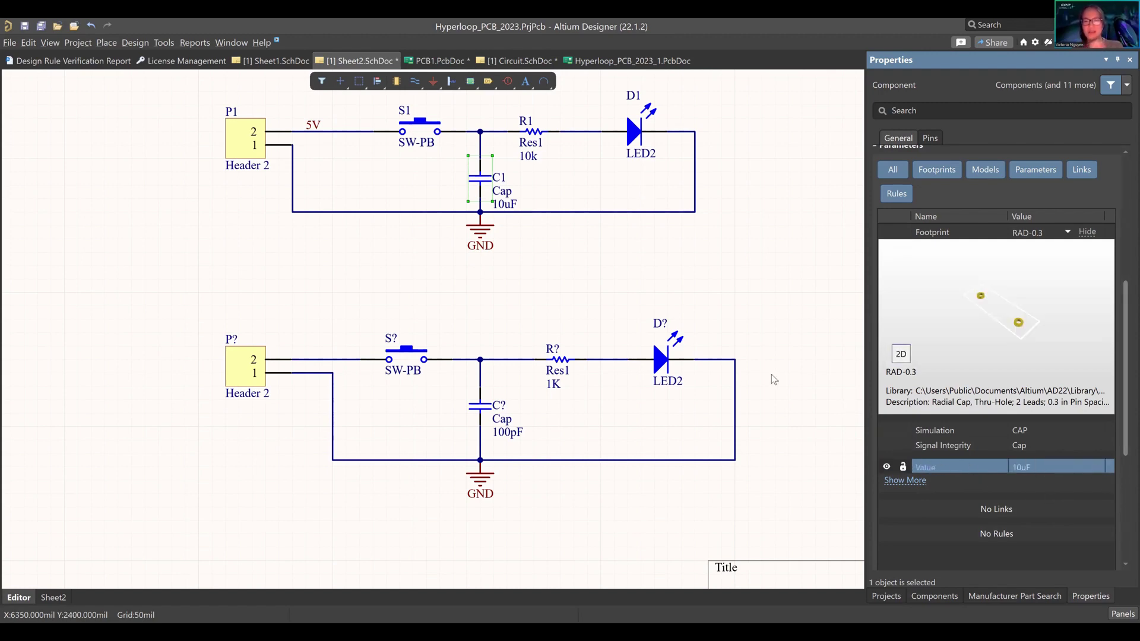
Move capacitor C1 slightly upward along its vertical wire and deselect it.
left_click_drag(480, 195, 480, 182)
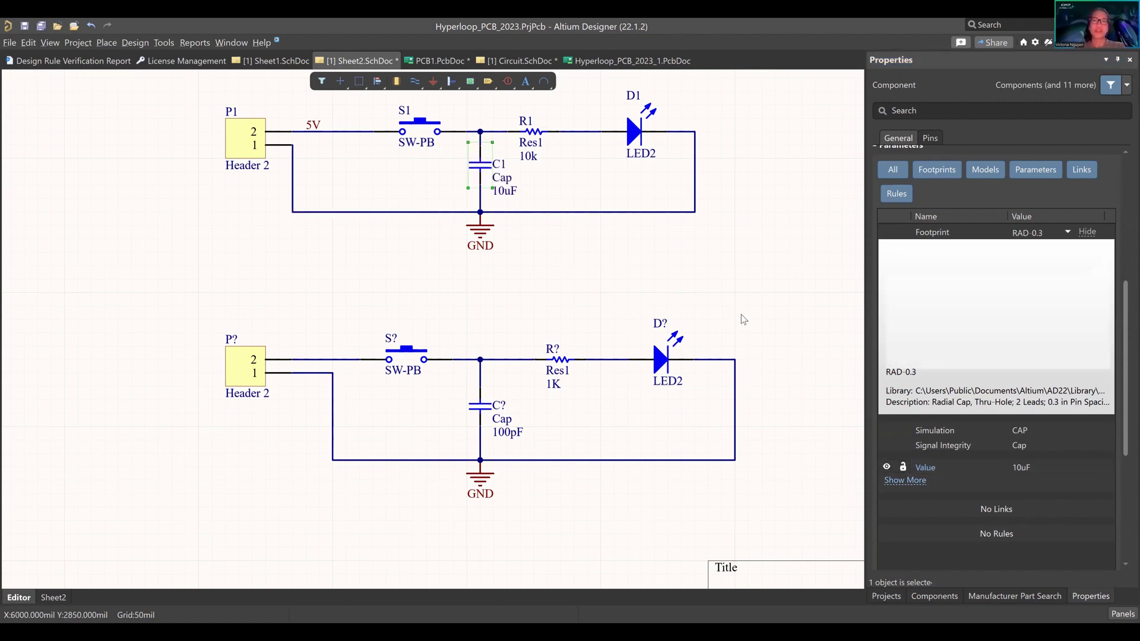
left_click(716, 342)
Box-select the upper circuit from above header P1 to beyond the ground symbol and LED D1, and clear the selection.
scroll(716, 342, "down", 2, "ctrl")
left_click(721, 471)
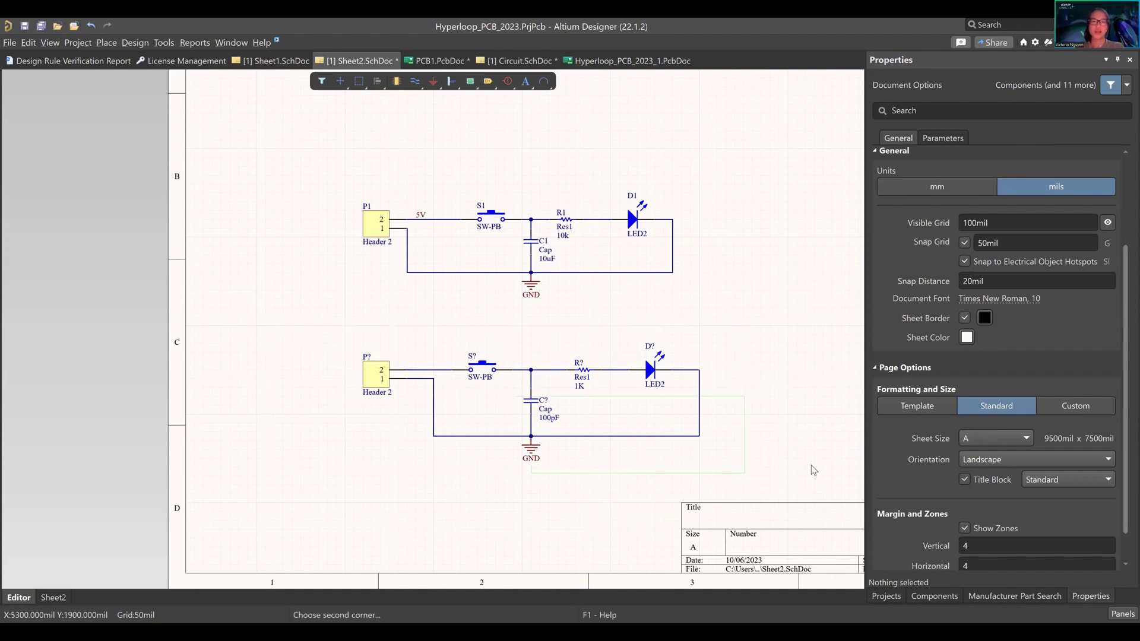
left_click(728, 426)
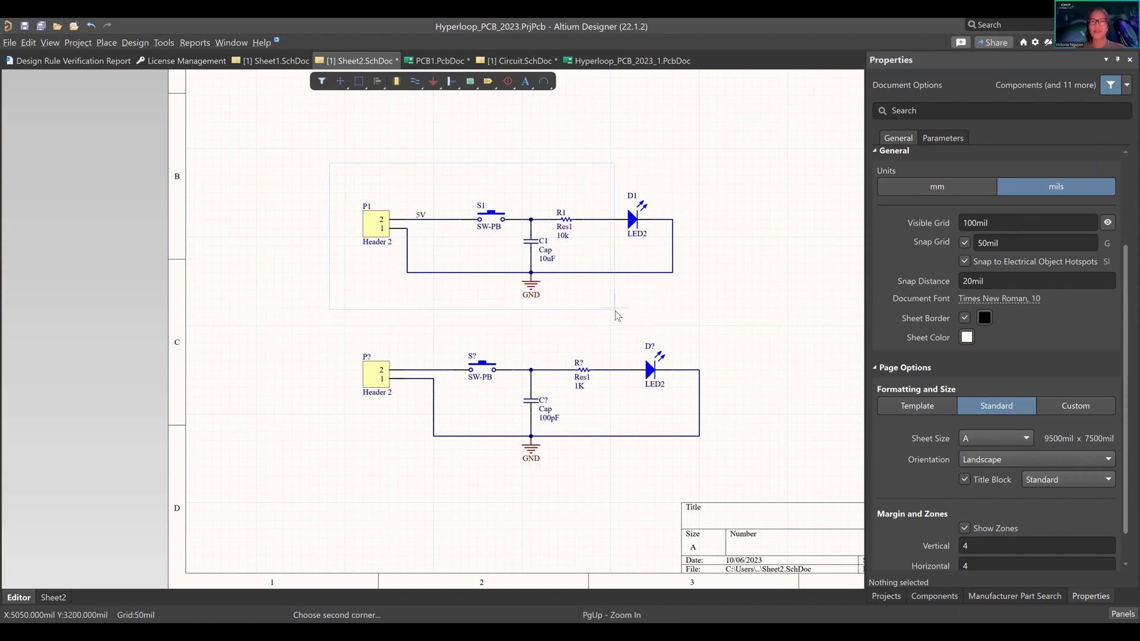
right_click(655, 320)
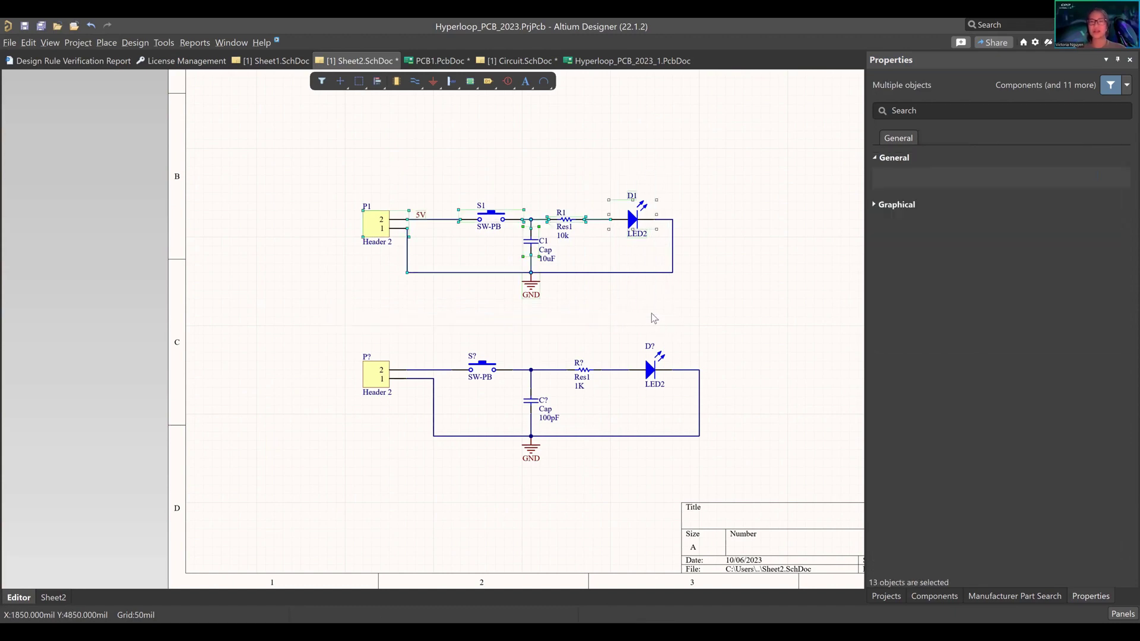
scroll(538, 246, "up", 1, "ctrl")
scroll(542, 243, "up", 2, "ctrl")
right_click_drag(662, 270, 624, 272)
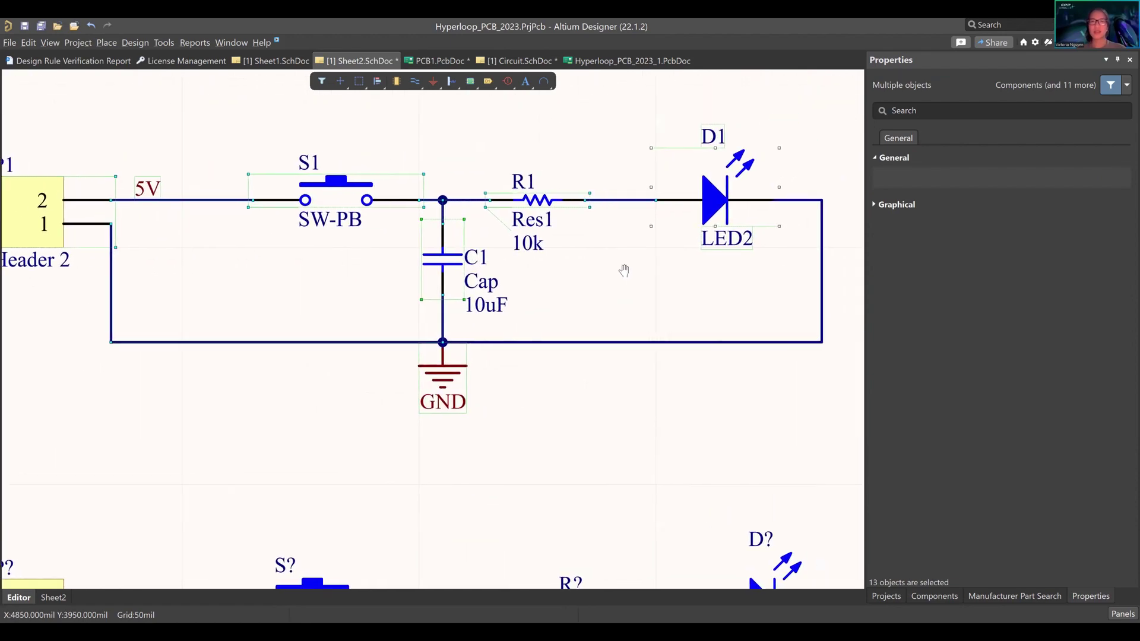
scroll(624, 267, "down", 1, "ctrl")
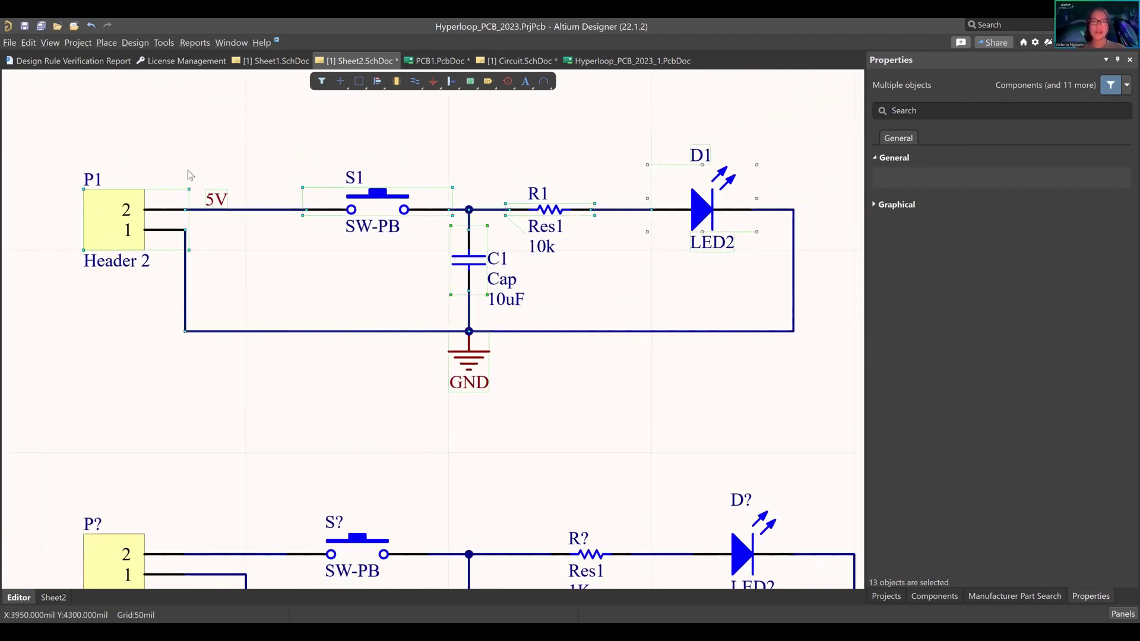
left_click_drag(49, 132, 711, 402)
left_click(724, 392)
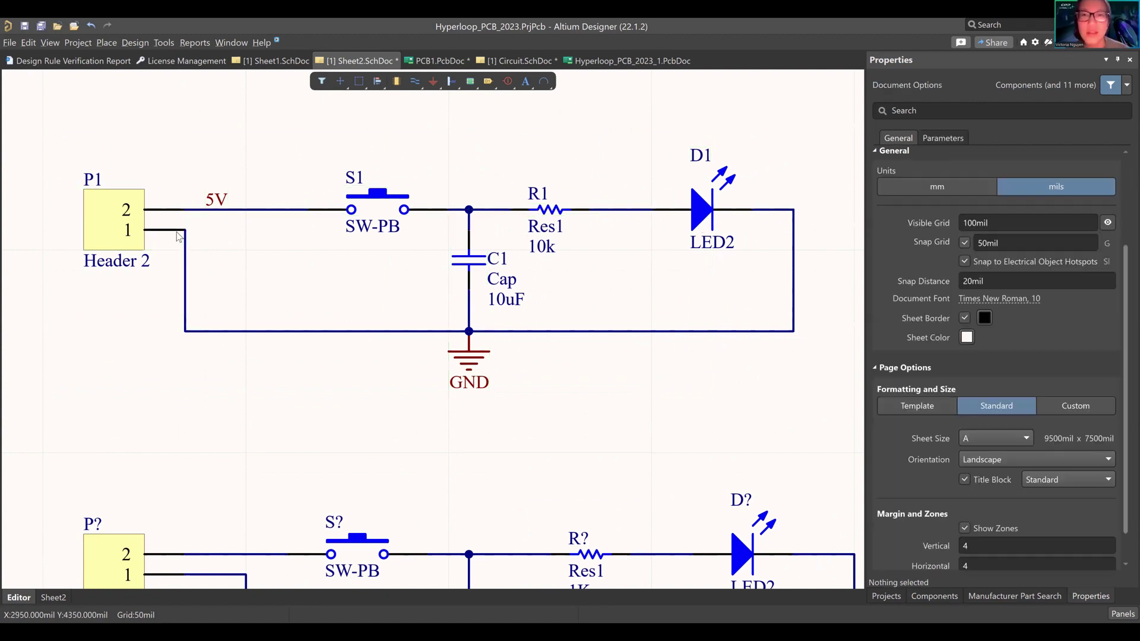
Compare left-to-right and right-to-left selection windows on the upper circuit, cutting through LED D1 or header P1, and clear each selection.
left_click_drag(76, 134, 692, 451)
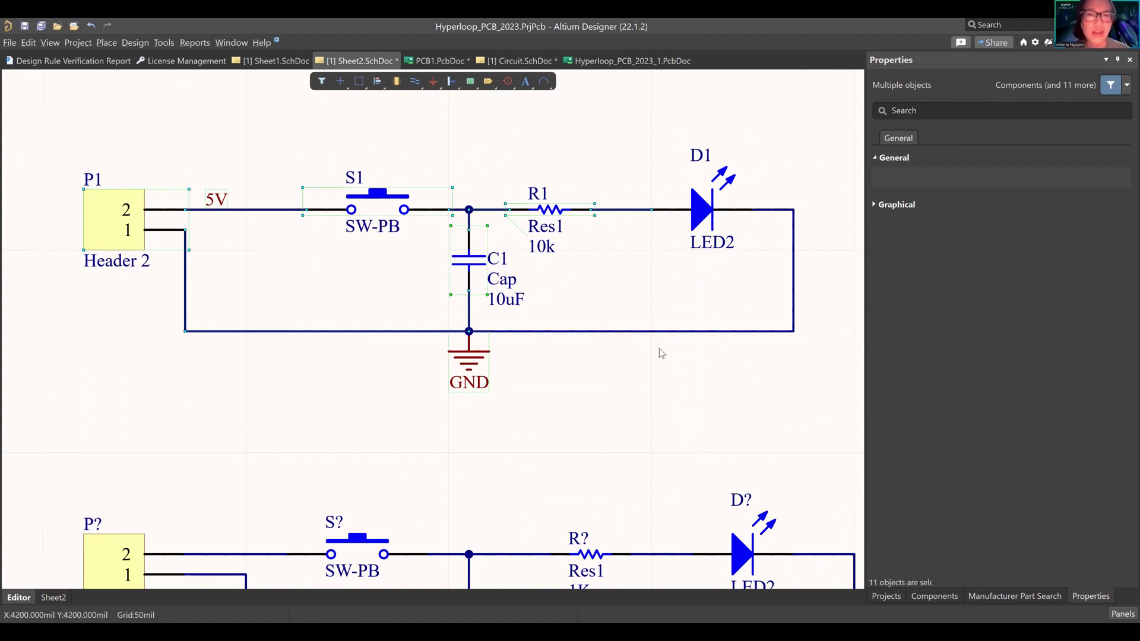
left_click(814, 469)
left_click_drag(818, 460, 128, 105)
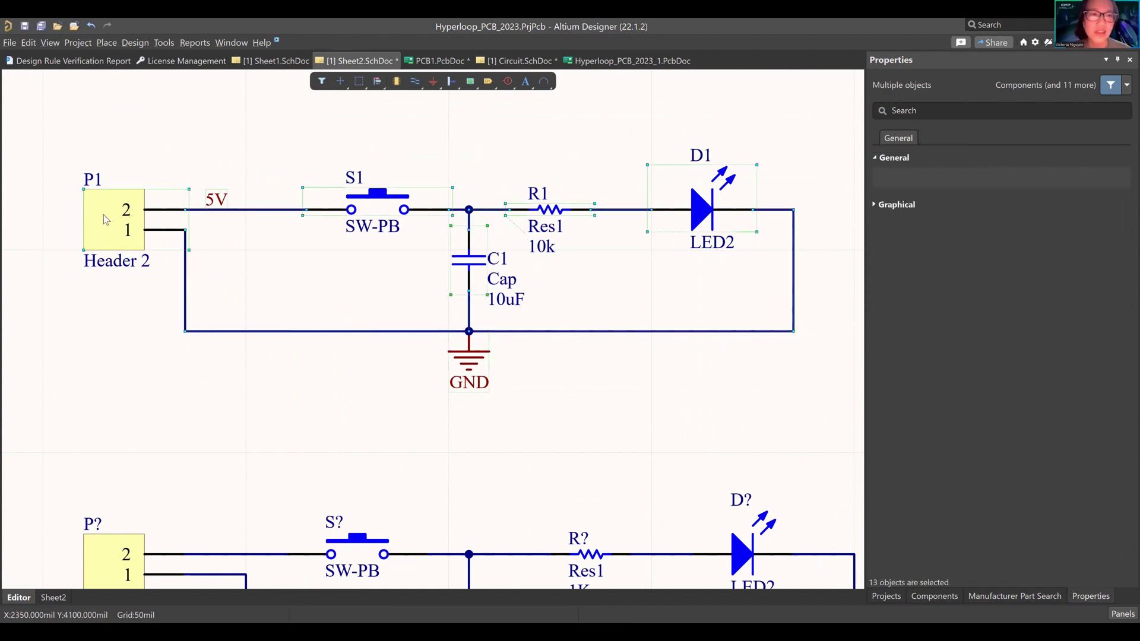
left_click(529, 382)
left_click_drag(109, 114, 820, 444)
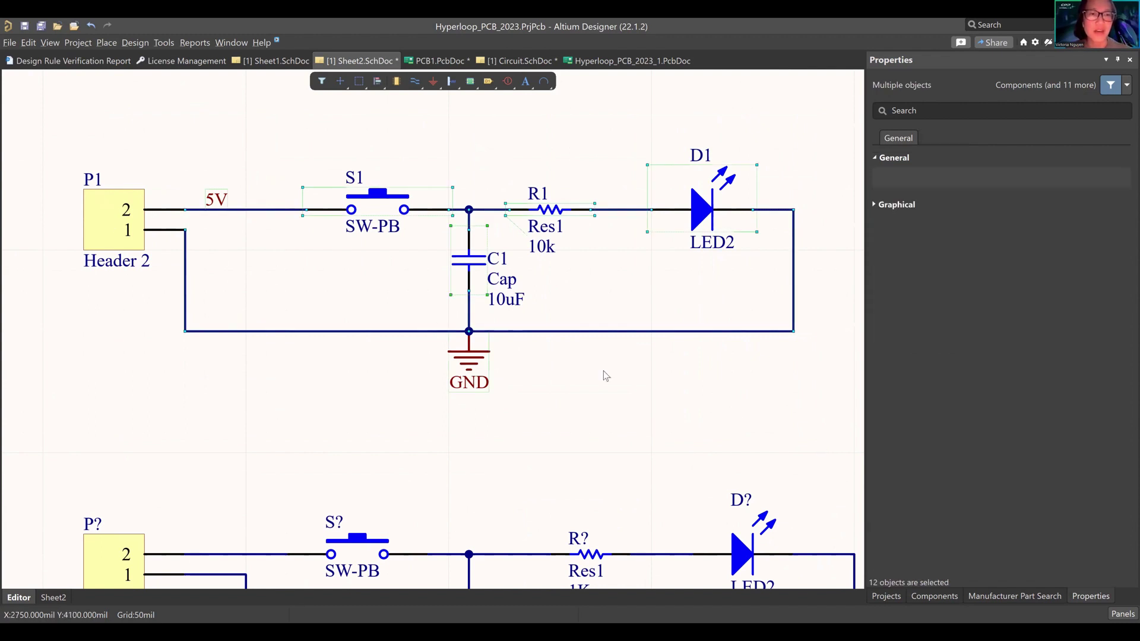
left_click(662, 393)
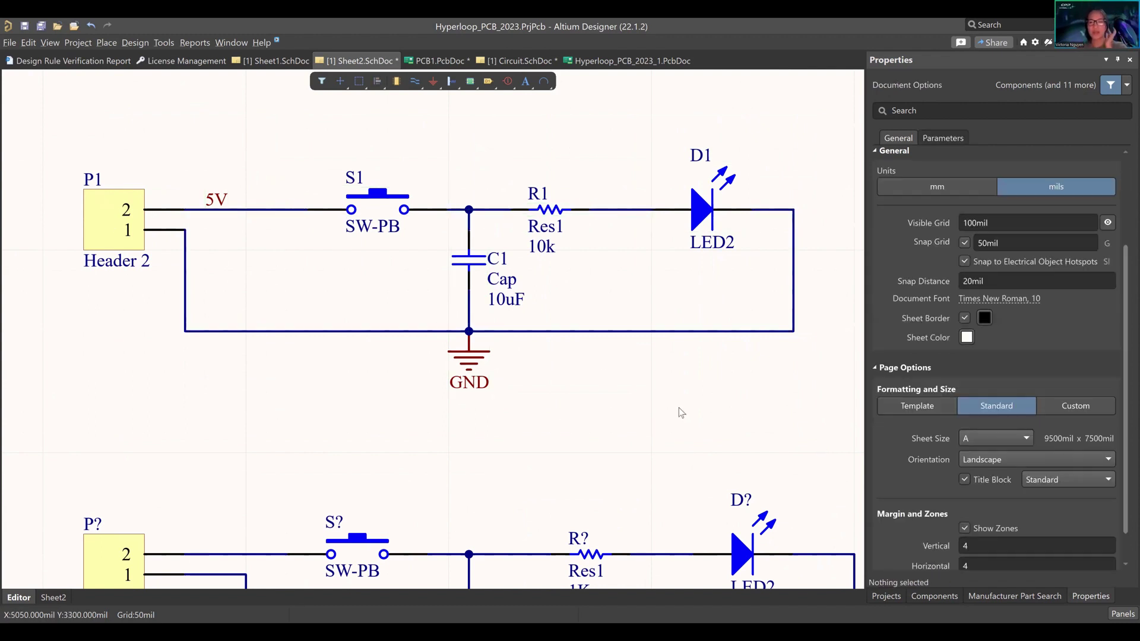
Examine the component designators in the upper circuit and in its copy below on Sheet2.
right_click_drag(678, 407, 658, 344)
scroll(658, 344, "down", 3, "ctrl")
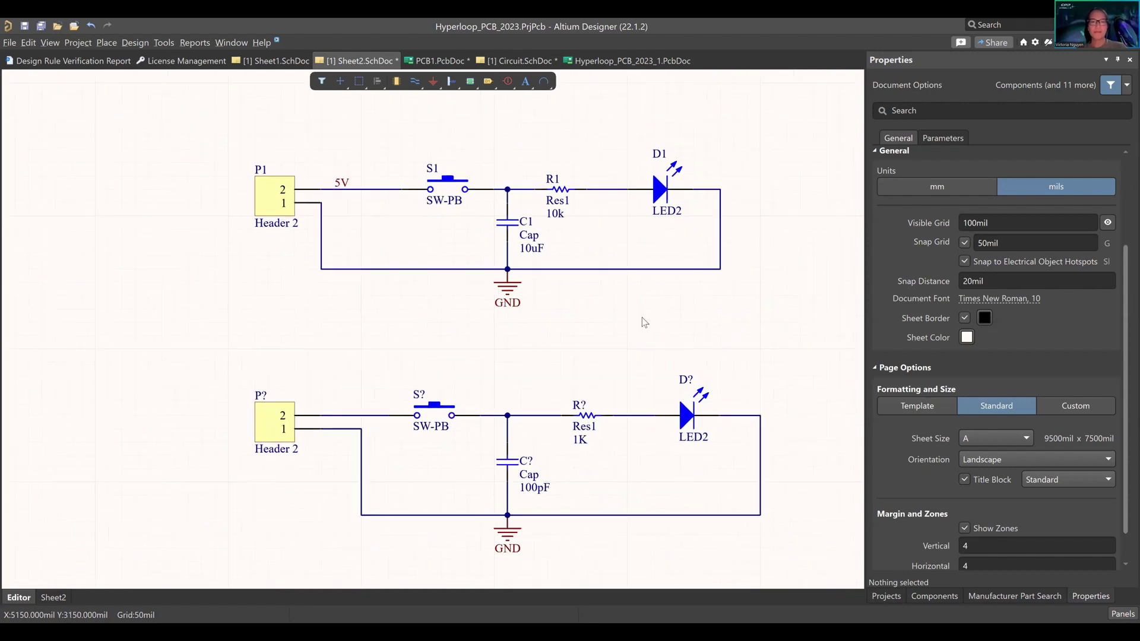
right_click_drag(495, 293, 472, 234)
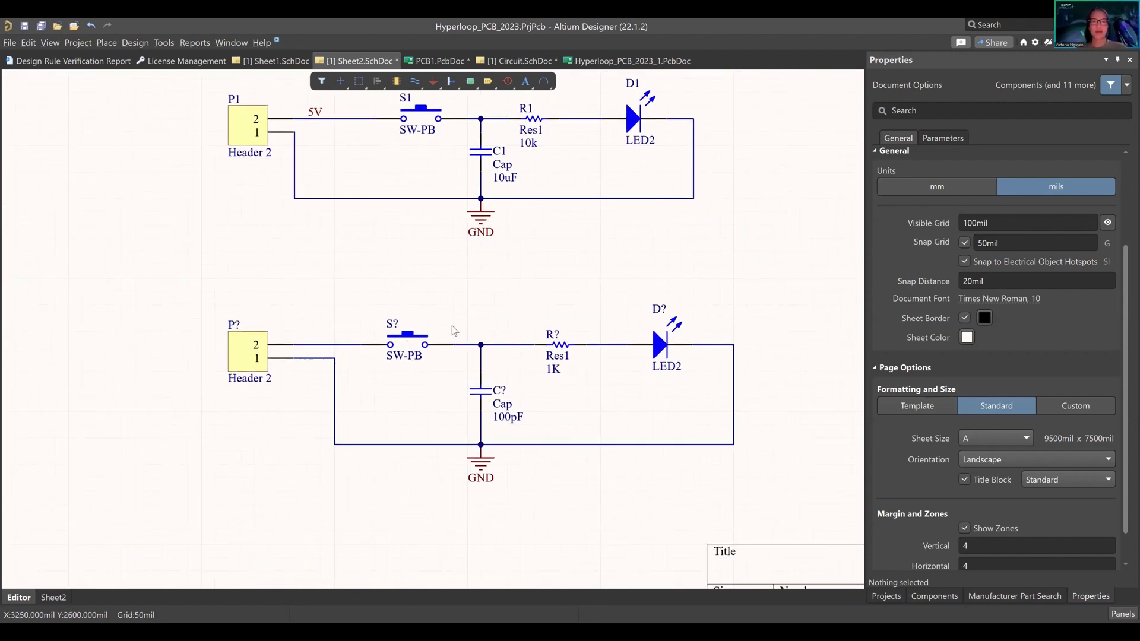
scroll(491, 229, "up", 2, "ctrl")
scroll(458, 224, "down", 1, "ctrl")
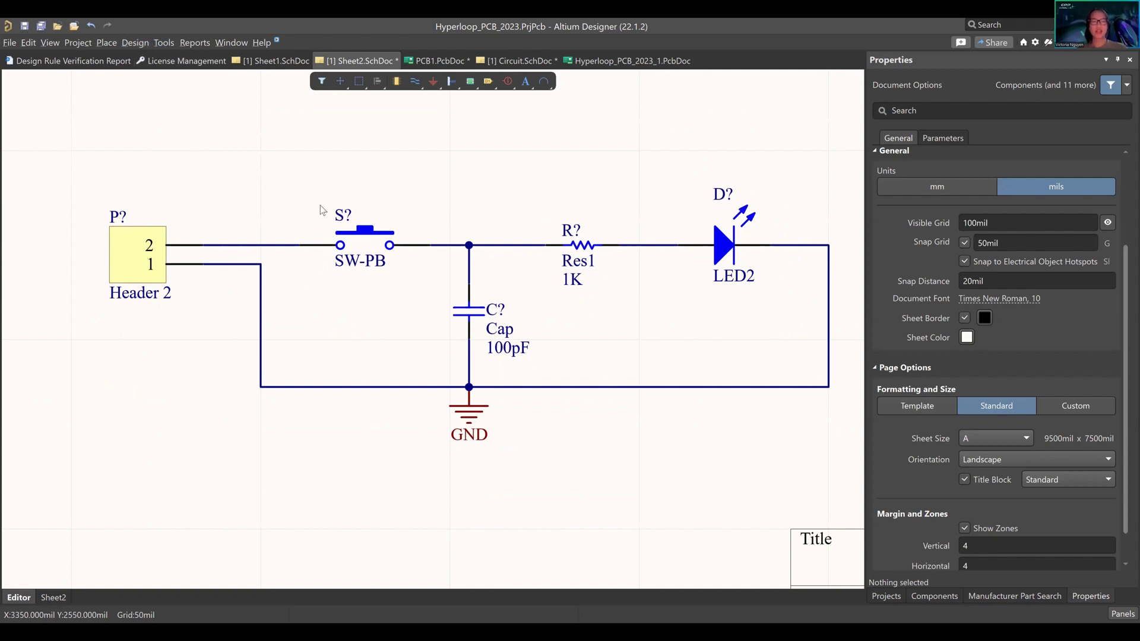
scroll(368, 225, "up", 3)
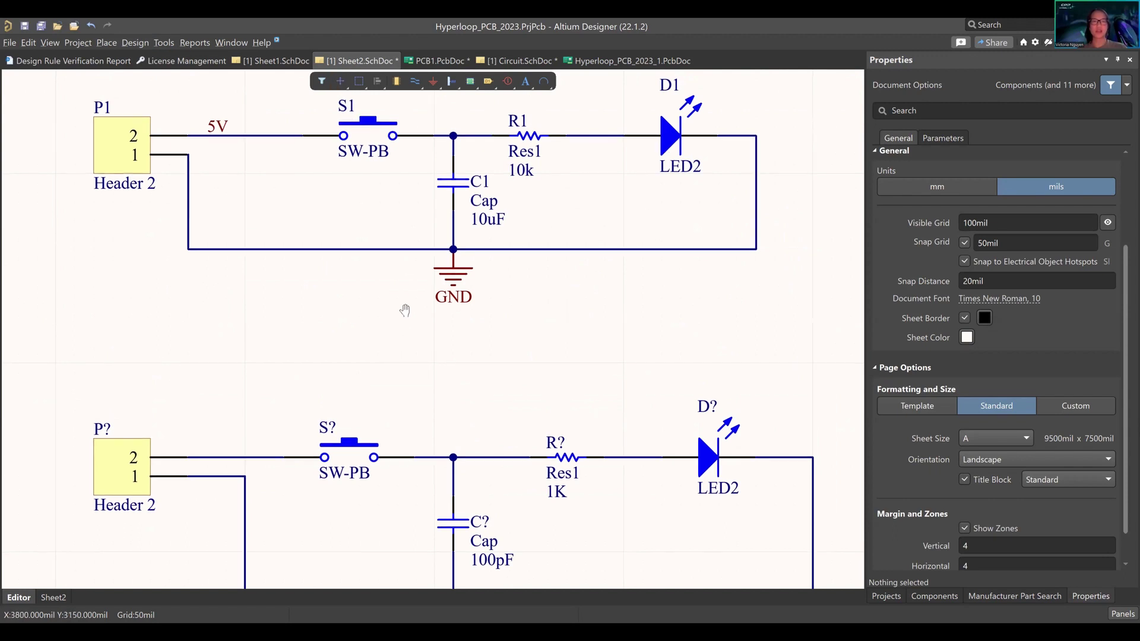
scroll(367, 412, "down", 1)
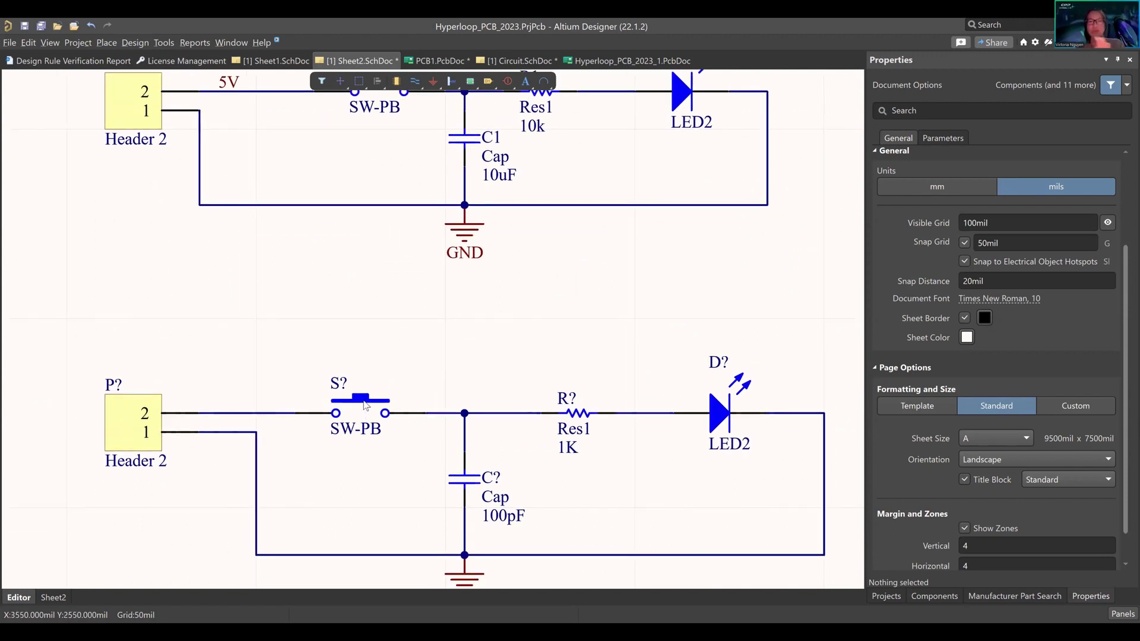
scroll(363, 405, "down", 2)
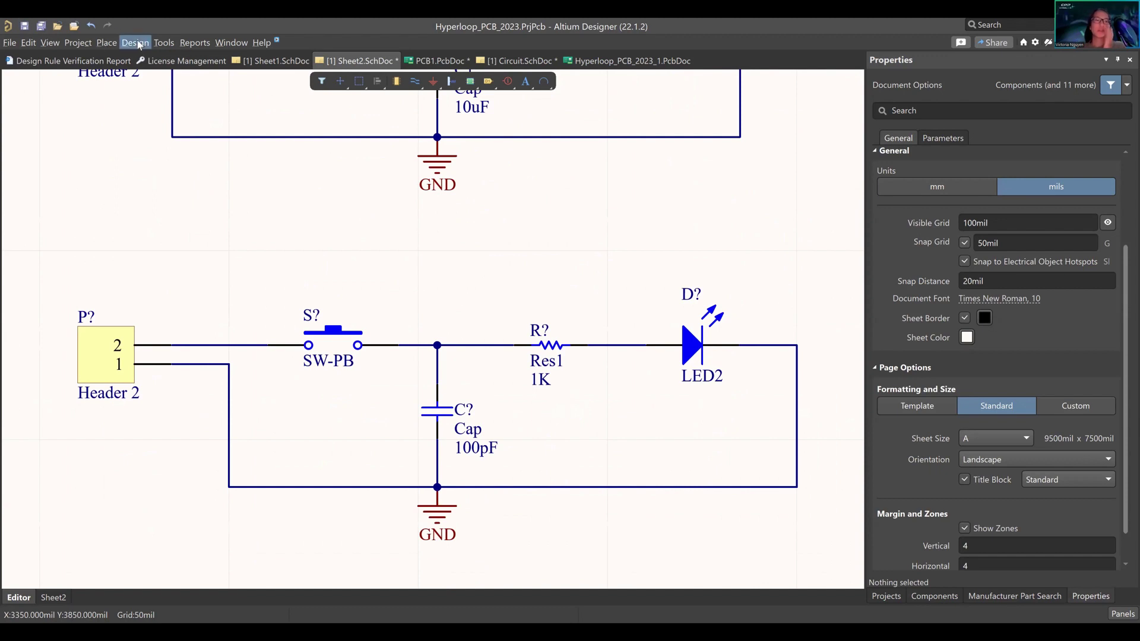
left_click(141, 44)
mouse_move(176, 50)
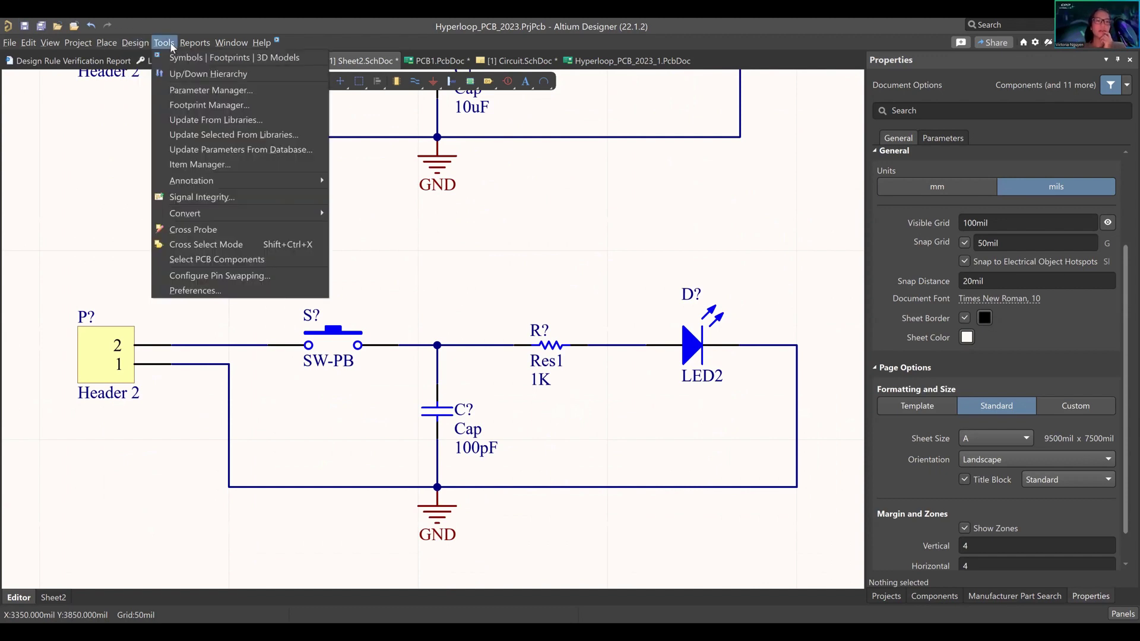
mouse_move(248, 182)
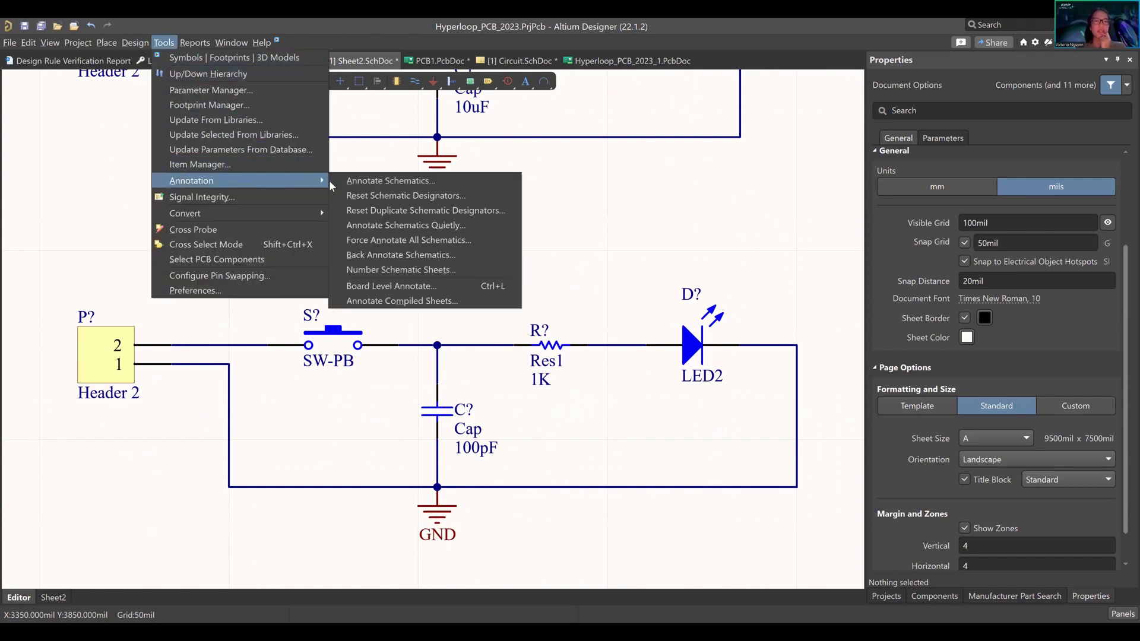
left_click(374, 225)
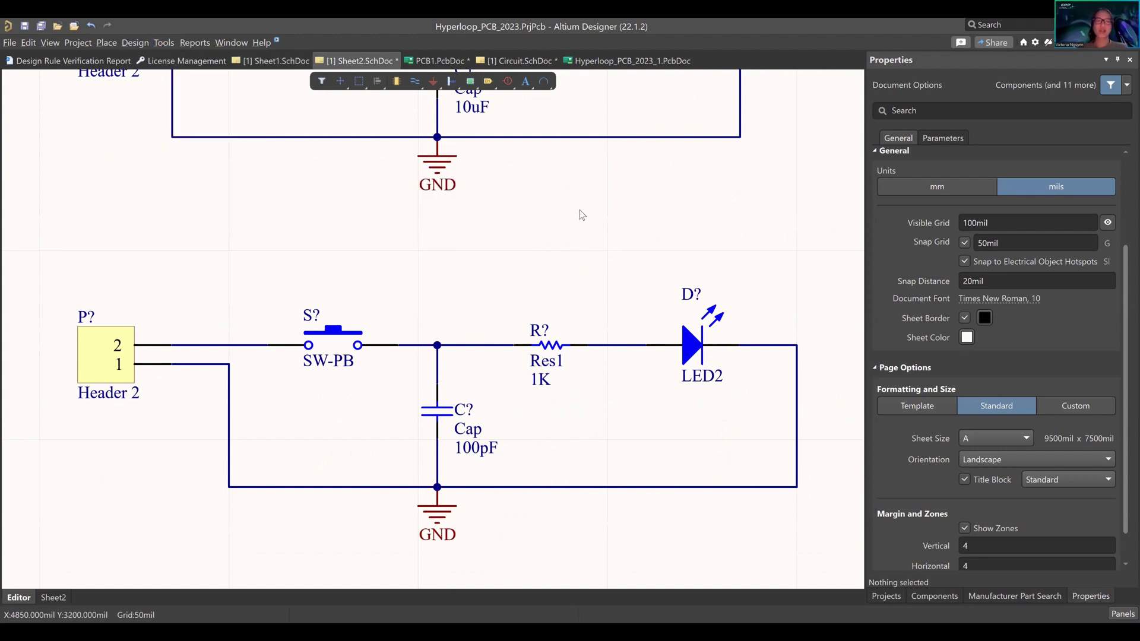
Set the designator of the push-button switch in the lower circuit to S2.
left_click(334, 331)
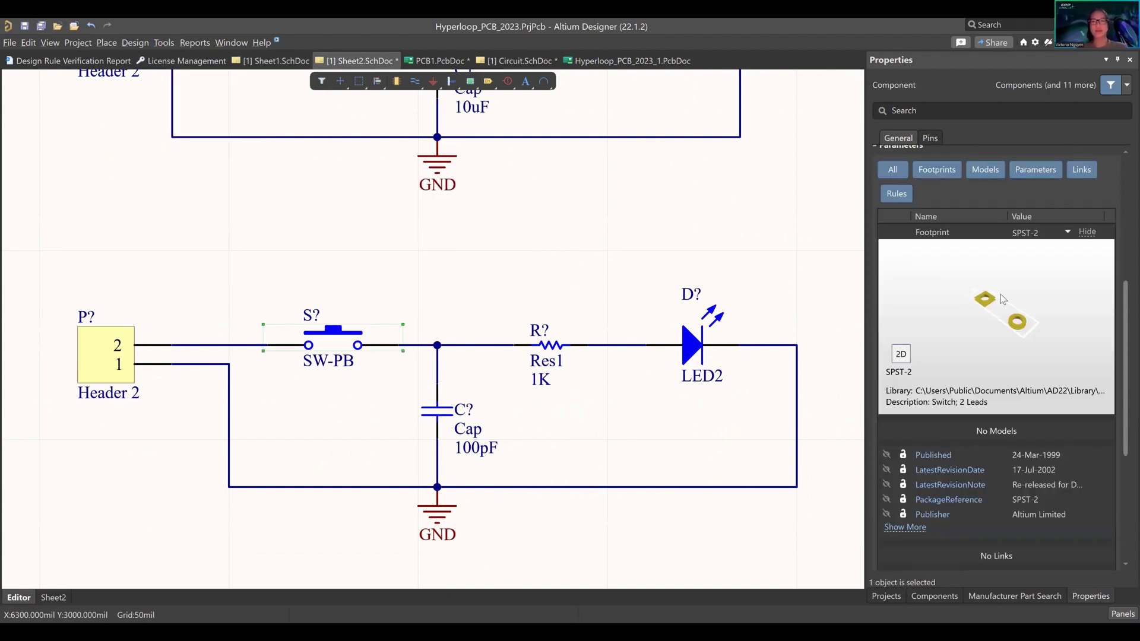
scroll(1033, 221, "up", 5)
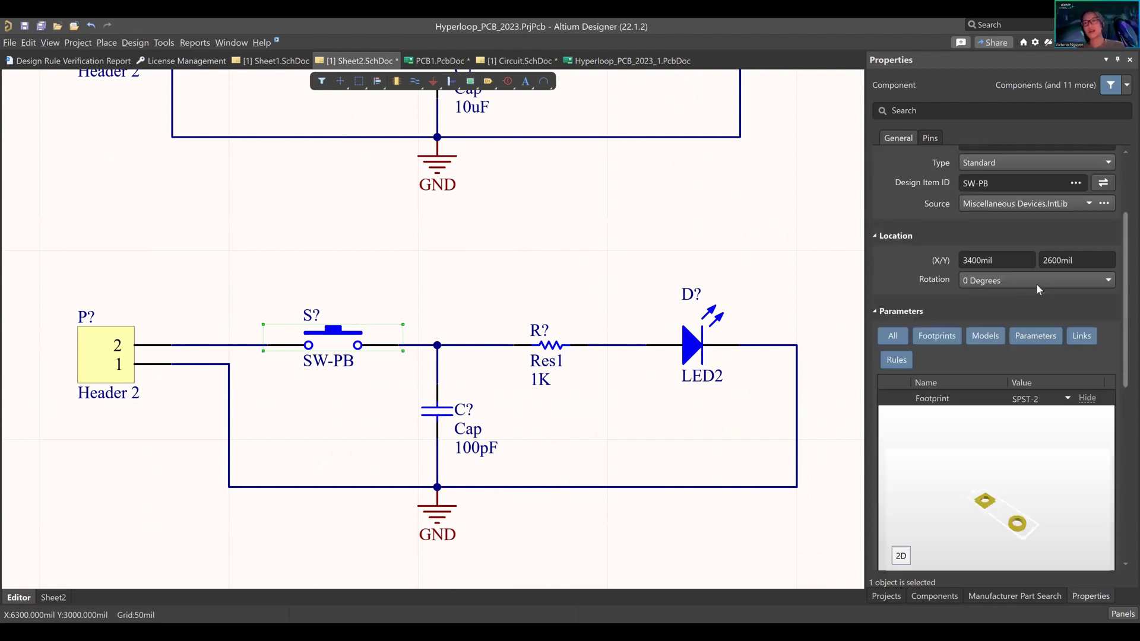
left_click(993, 184)
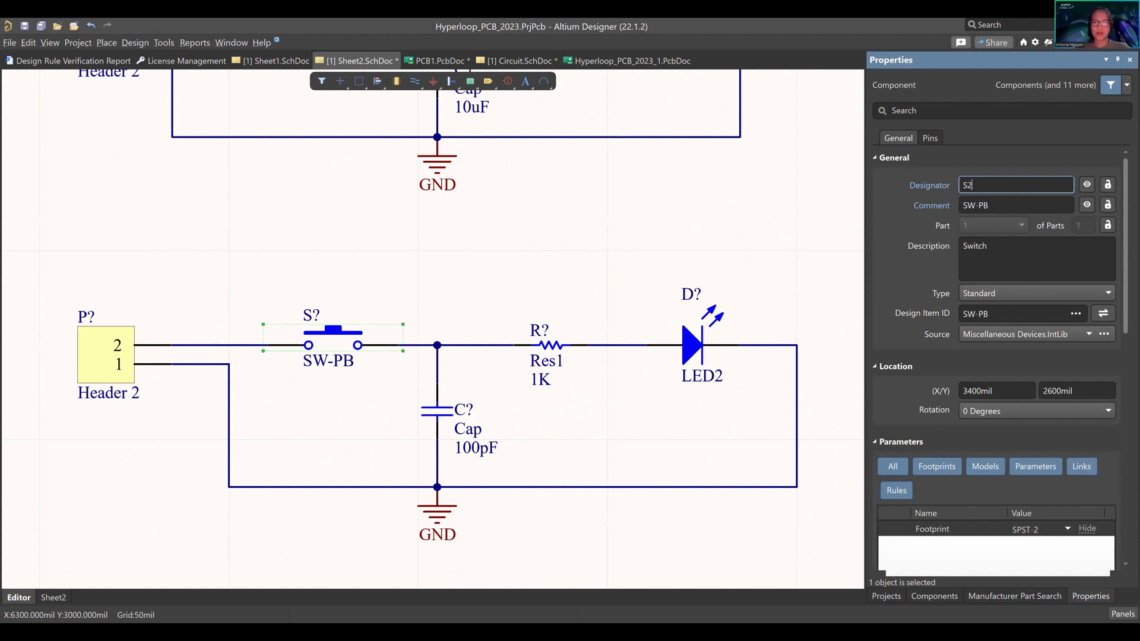
type("2")
key("Return")
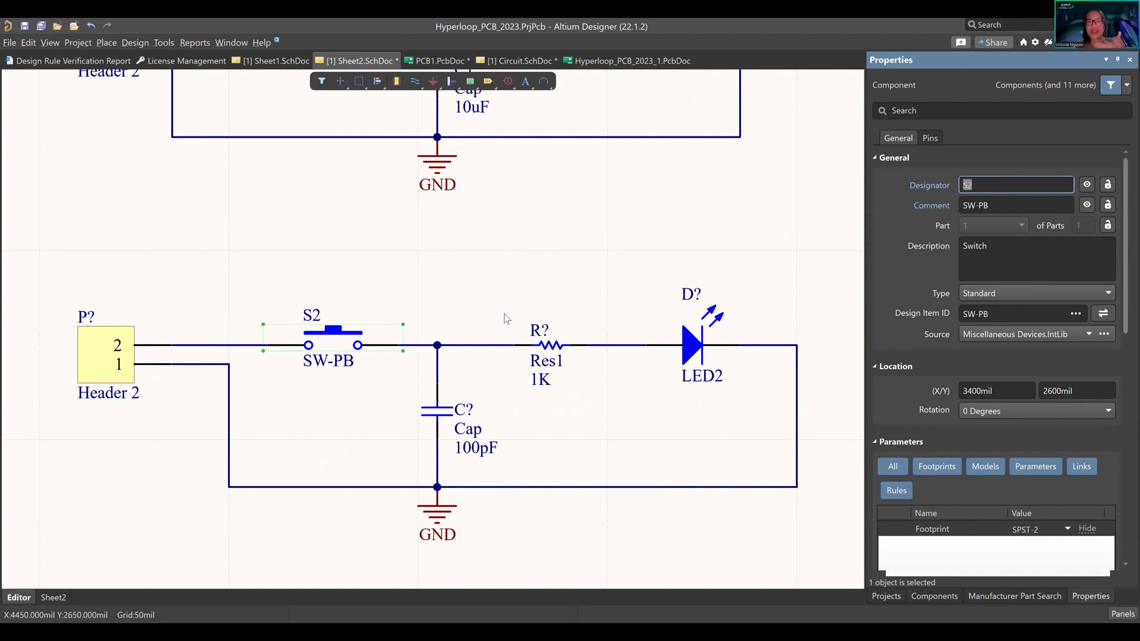
Annotate the remaining unnumbered components with Annotate Schematics Quietly and accept the designator changes.
scroll(564, 273, "down", 4, "ctrl")
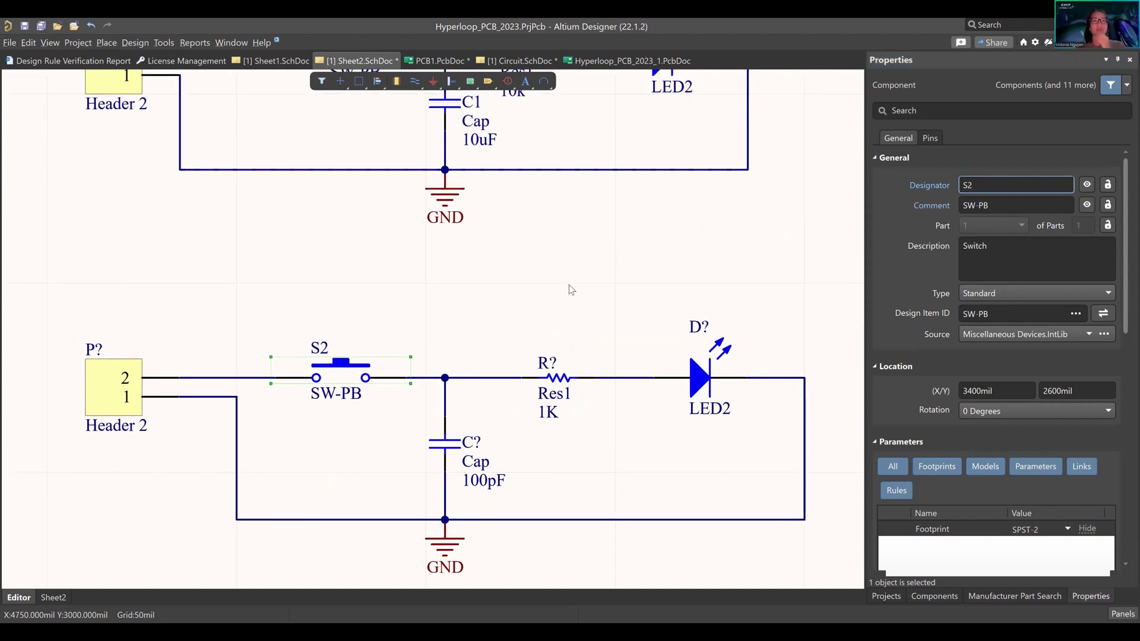
scroll(570, 288, "up", 3, "ctrl")
right_click_drag(552, 303, 569, 302)
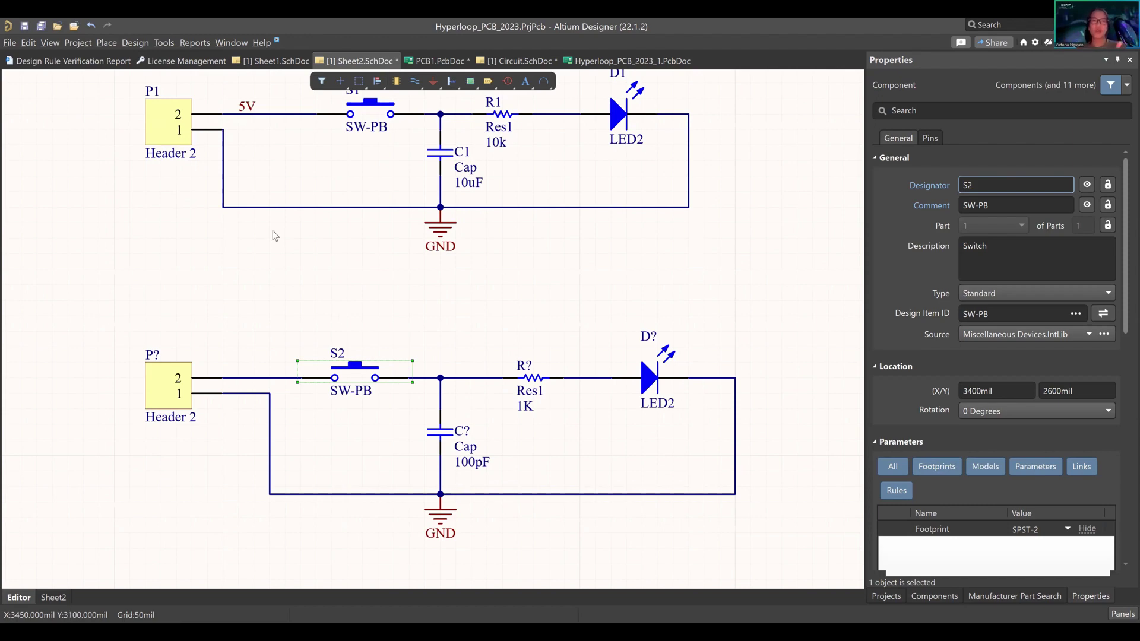
left_click(163, 42)
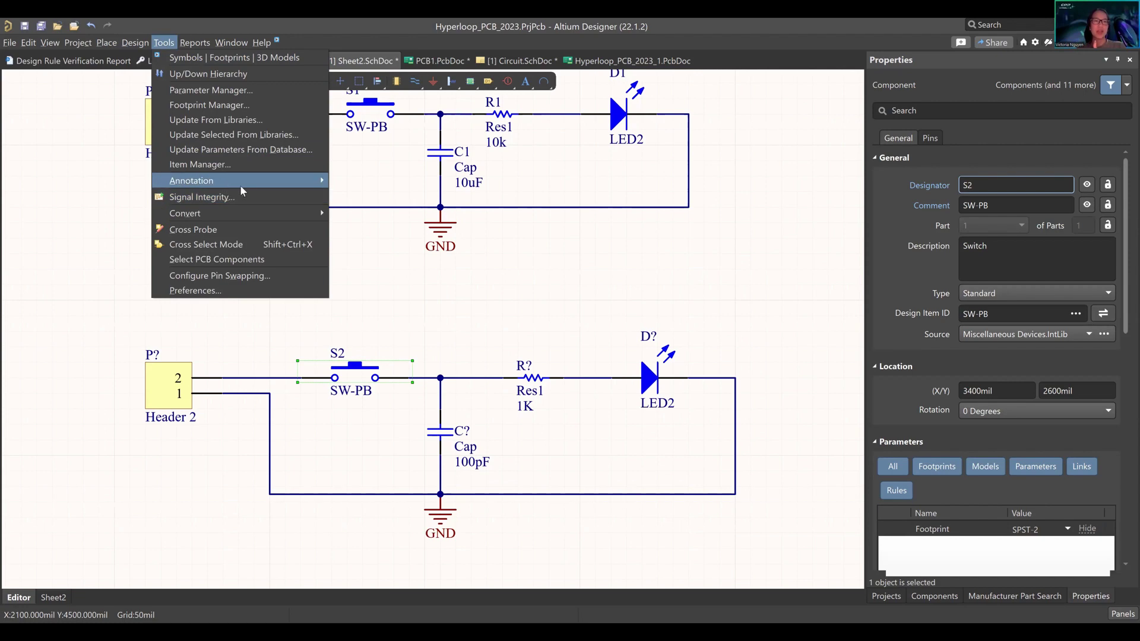
mouse_move(241, 186)
left_click(381, 226)
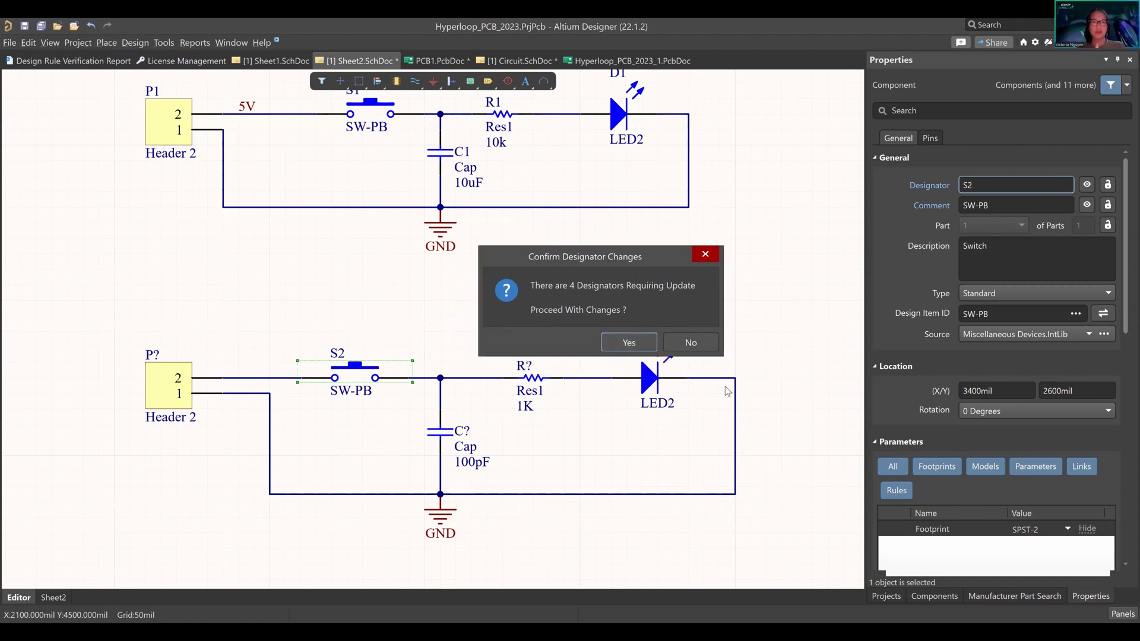
left_click(629, 342)
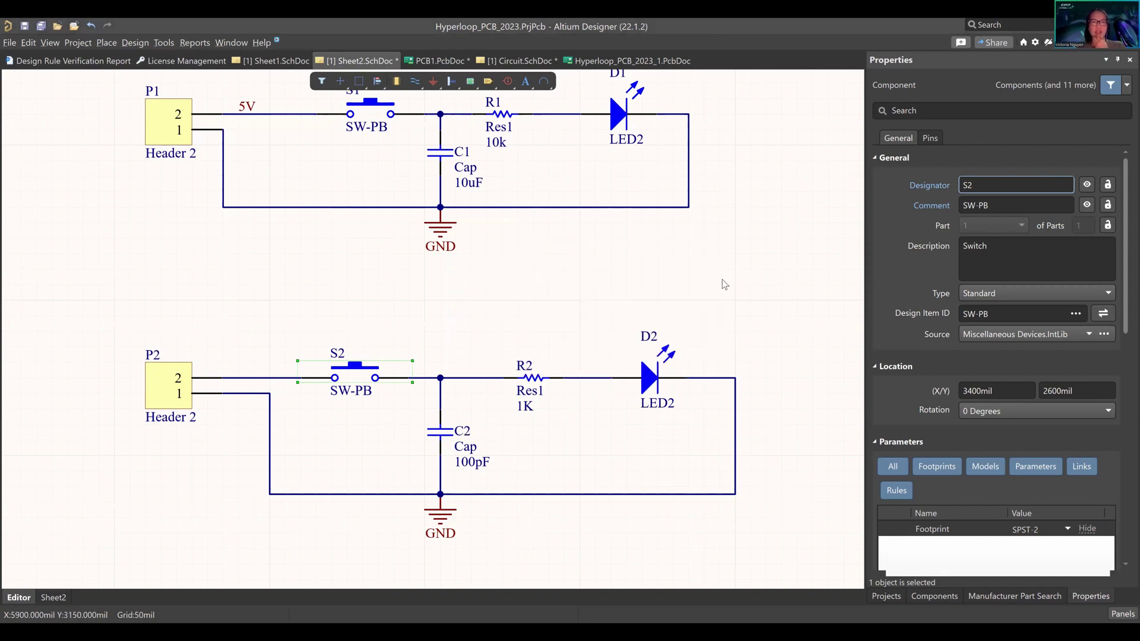
Delete the entire lower circuit, from header P2 to LED D2 including its ground symbol.
scroll(718, 243, "down", 3, "ctrl")
scroll(707, 265, "up", 1)
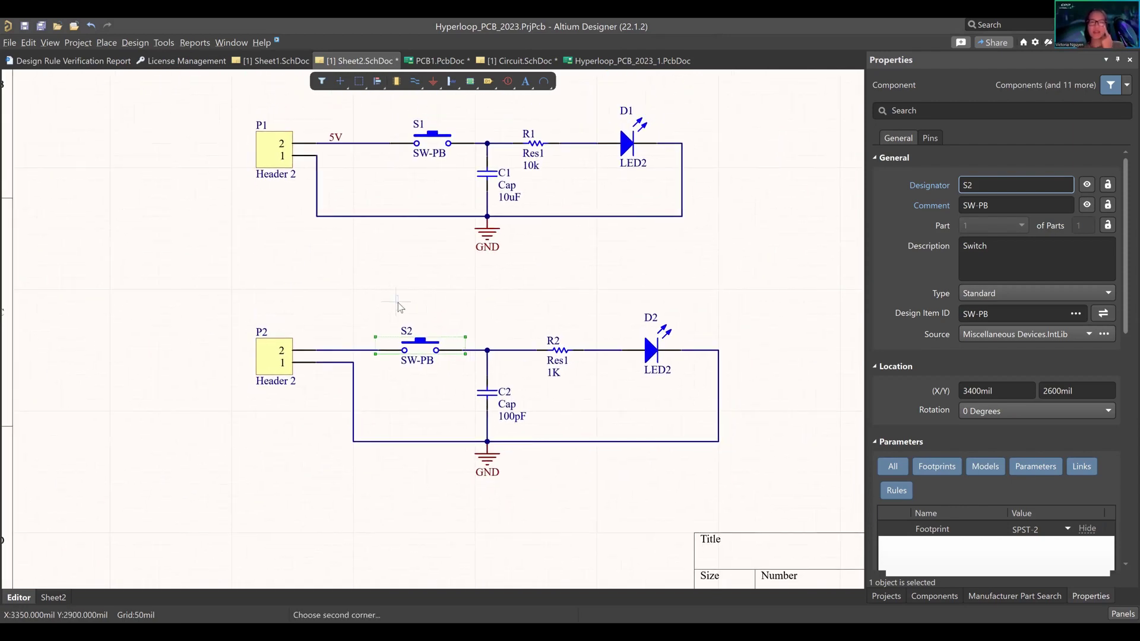
left_click_drag(176, 291, 781, 506)
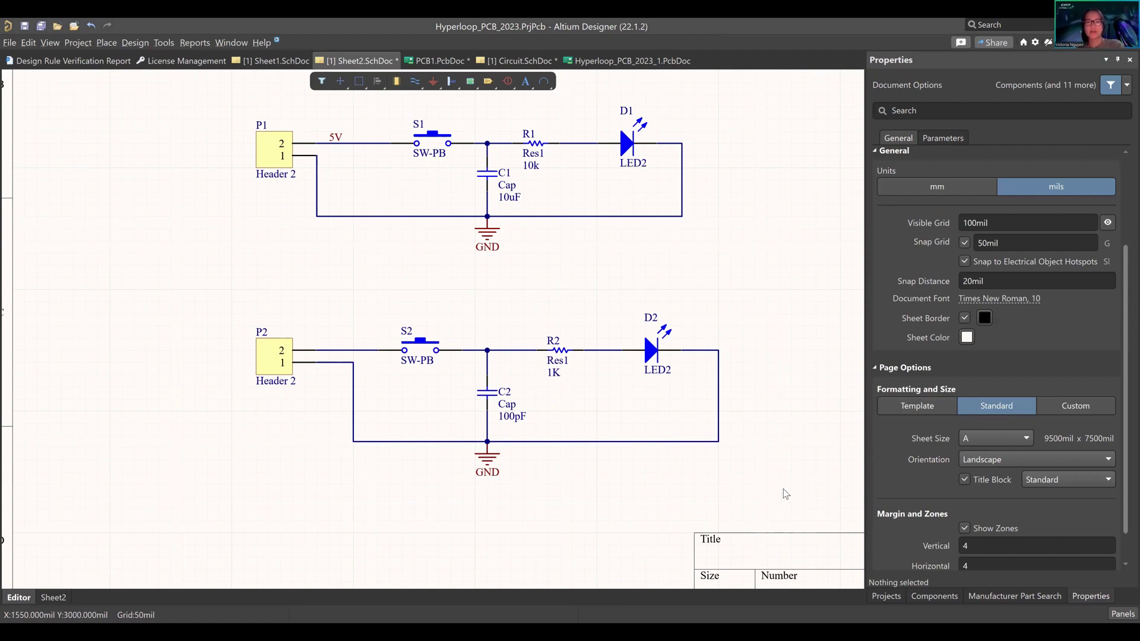
key("Delete")
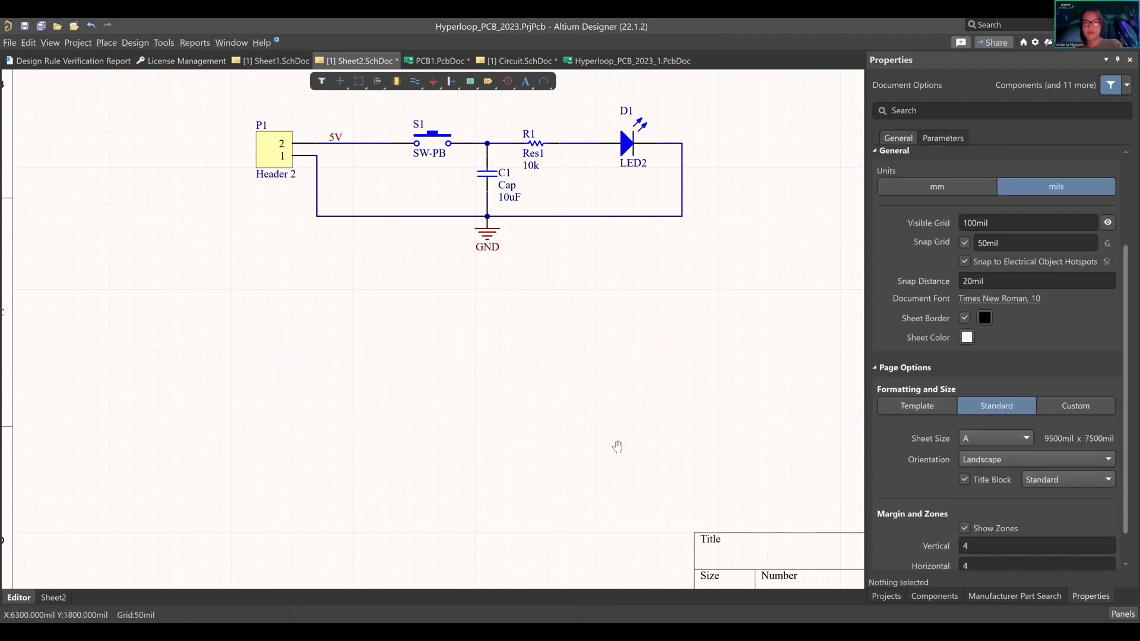
Save Sheet2.SchDoc and open PCB1.PcbDoc from the Hyperloop_PCB_2023 project.
scroll(617, 439, "down", 3, "ctrl")
scroll(618, 438, "down", 2, "ctrl")
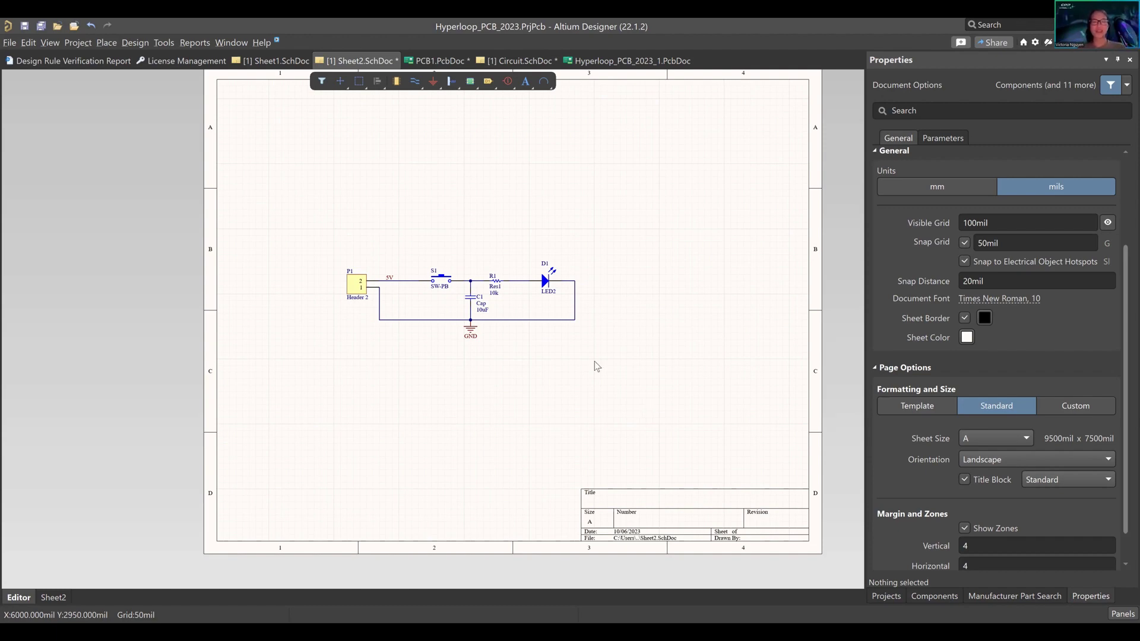
mouse_move(639, 403)
right_mouse_down()
mouse_move(626, 366)
mouse_move(652, 394)
right_mouse_up()
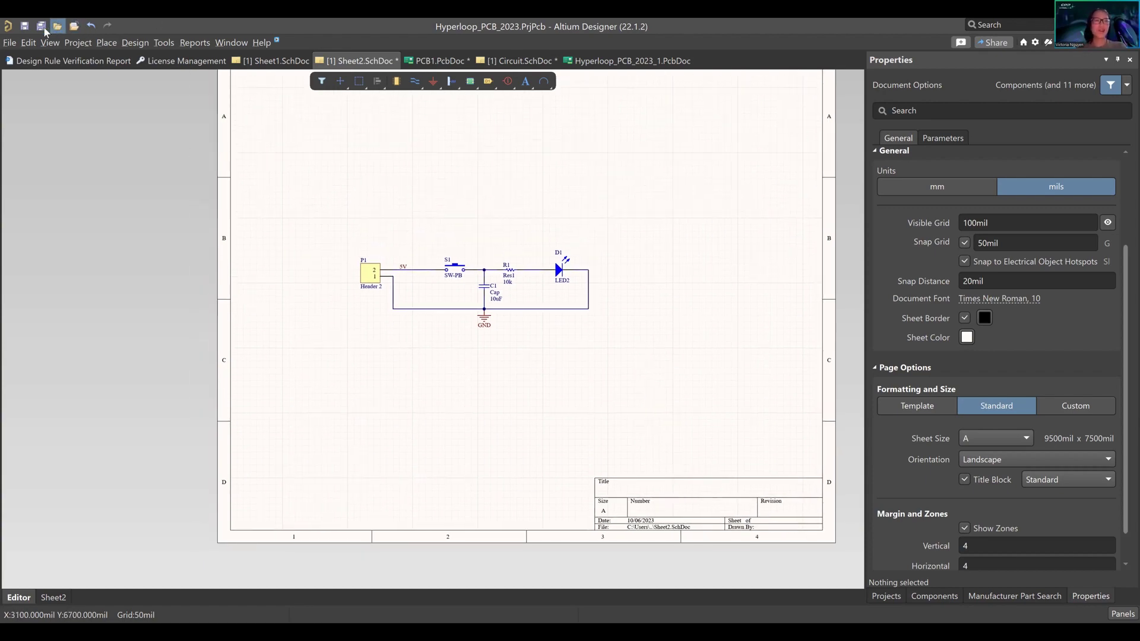
key("ctrl+s")
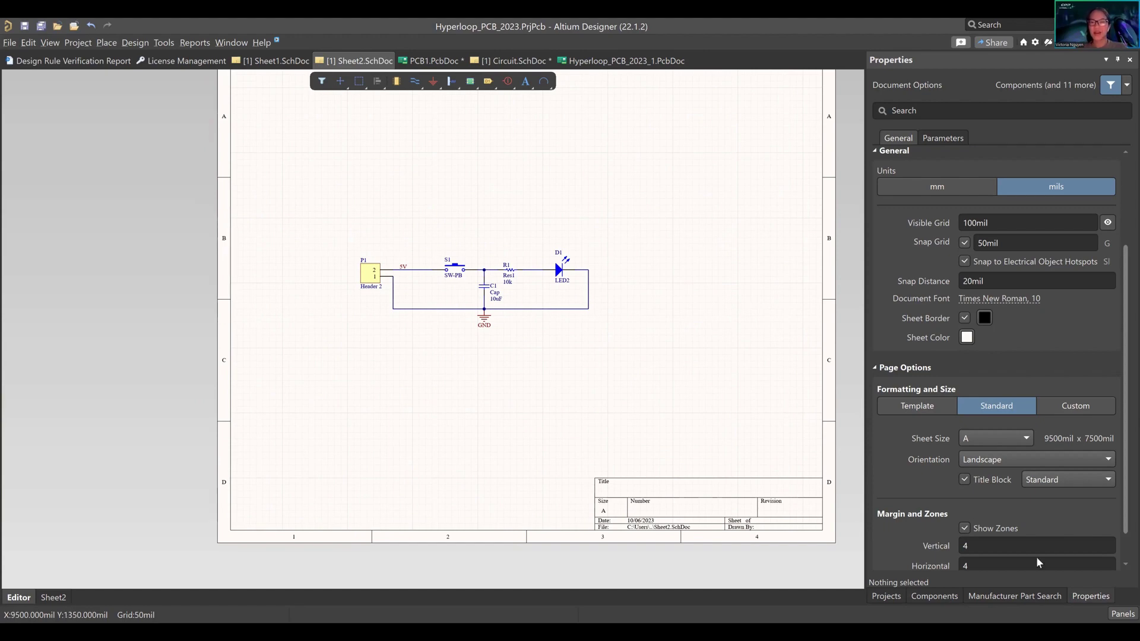
left_click(885, 597)
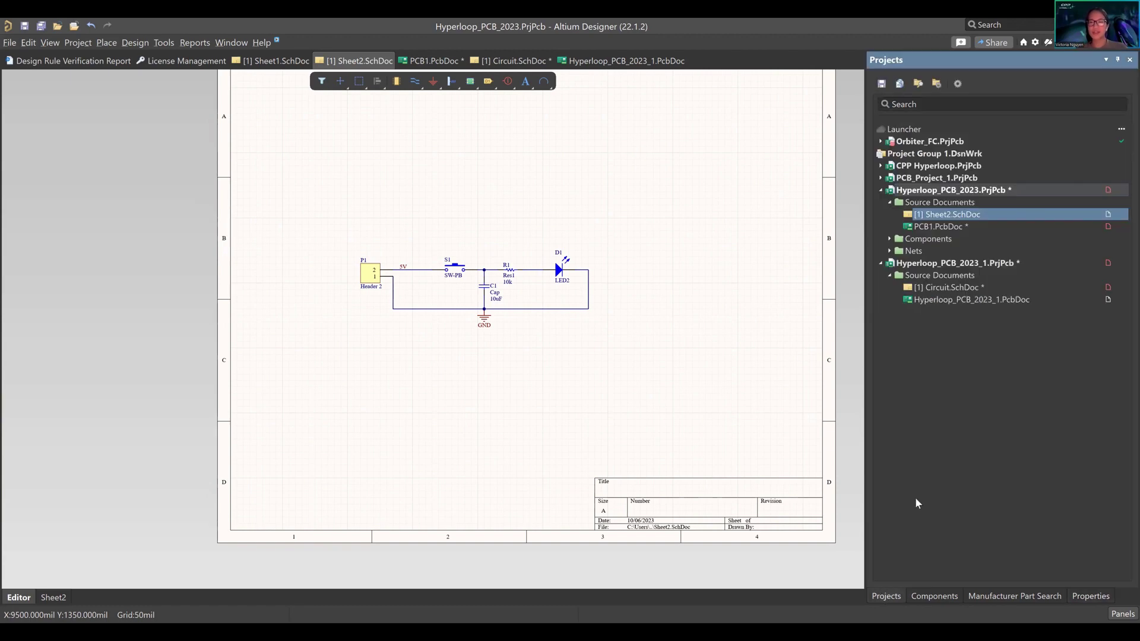
double_click(964, 228)
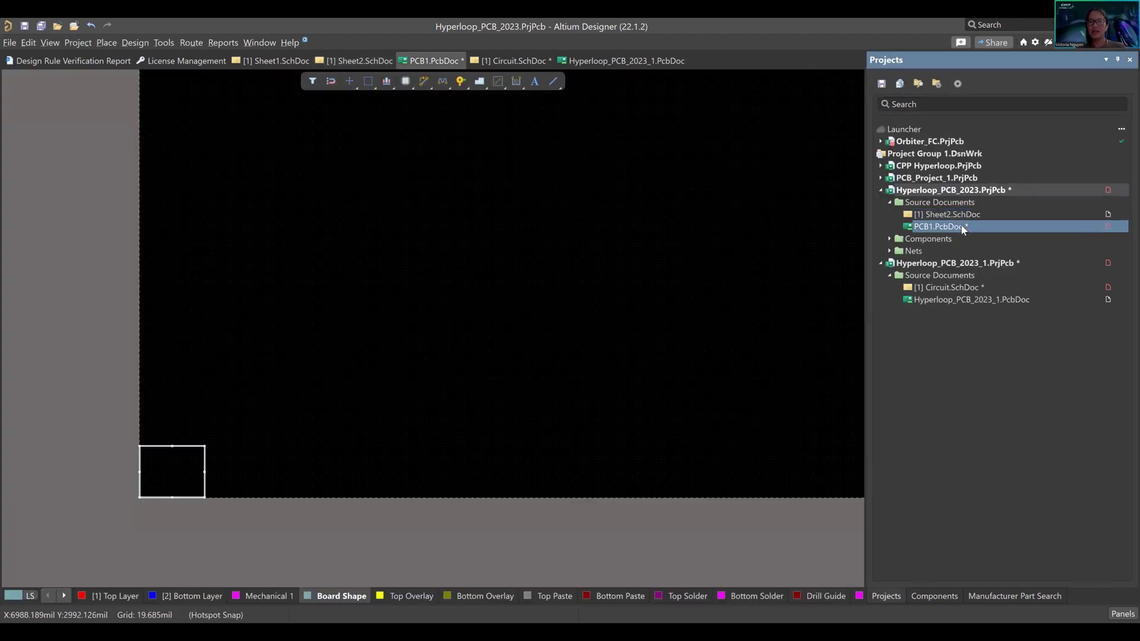
right_click(961, 263)
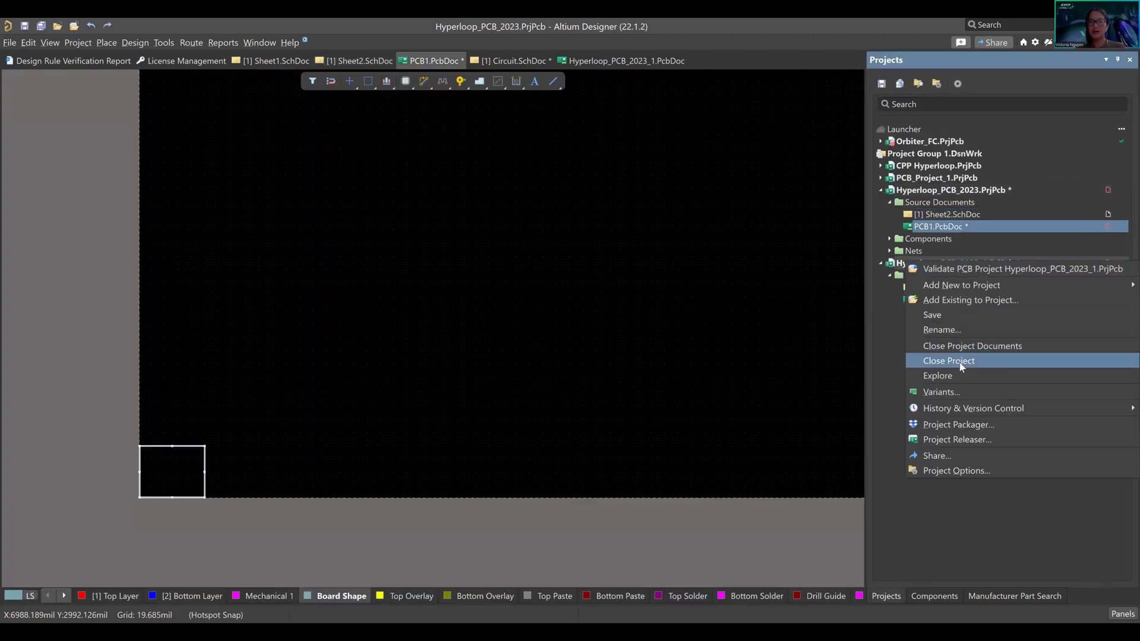
left_click(952, 364)
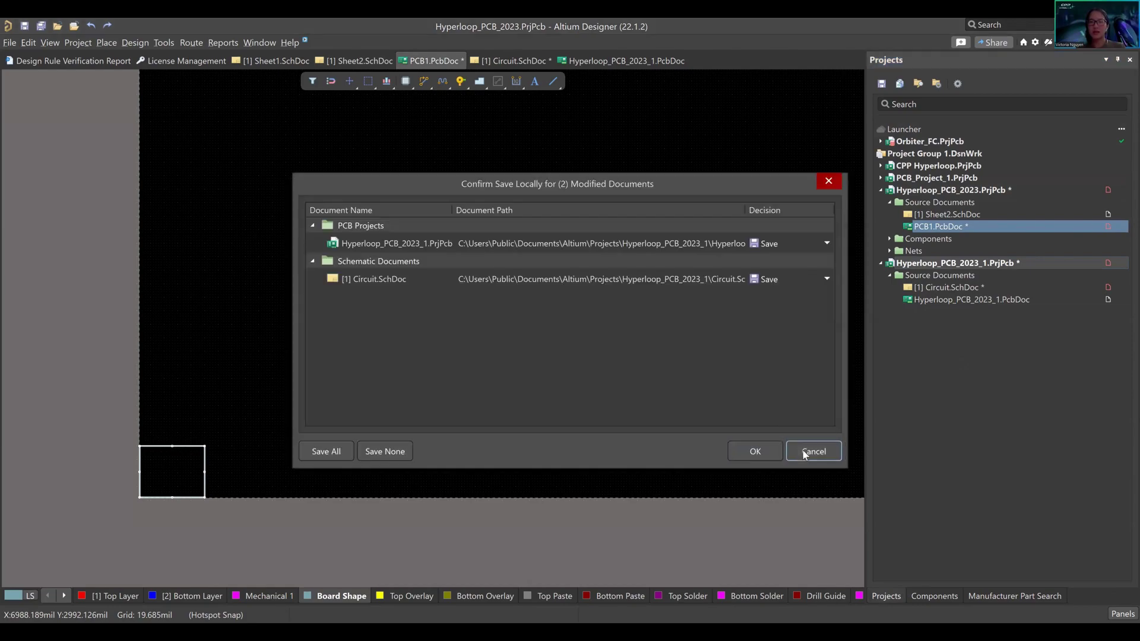
key("Escape")
Delete the existing footprints C1, R1, P1, S1 and D1 beside the board outline.
scroll(503, 273, "down", 3, "ctrl")
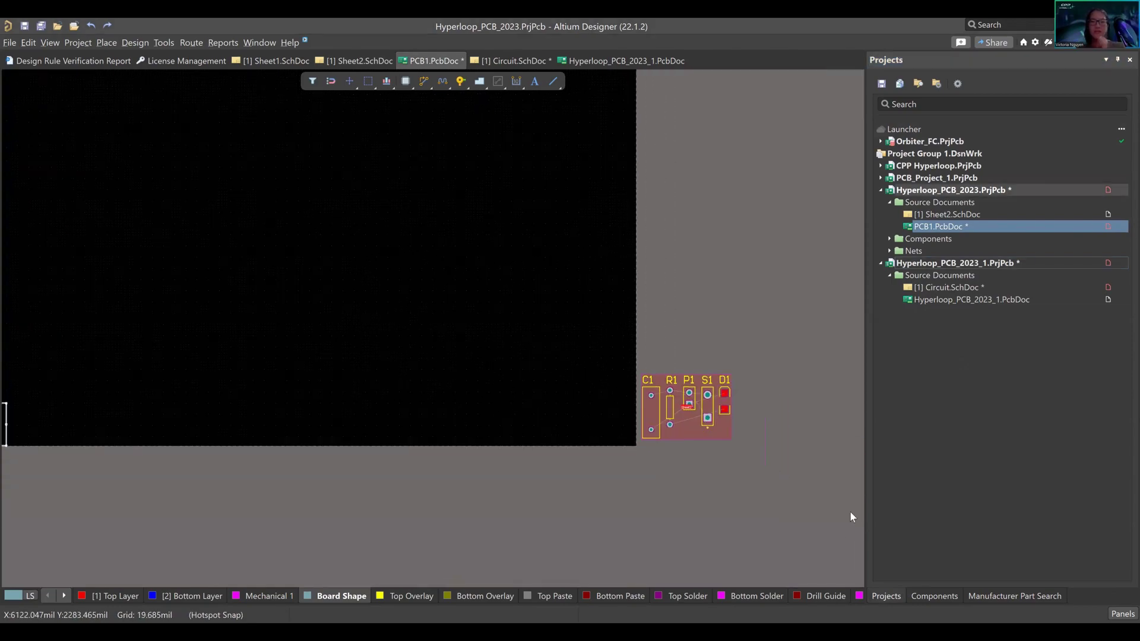
left_click_drag(766, 484, 638, 330)
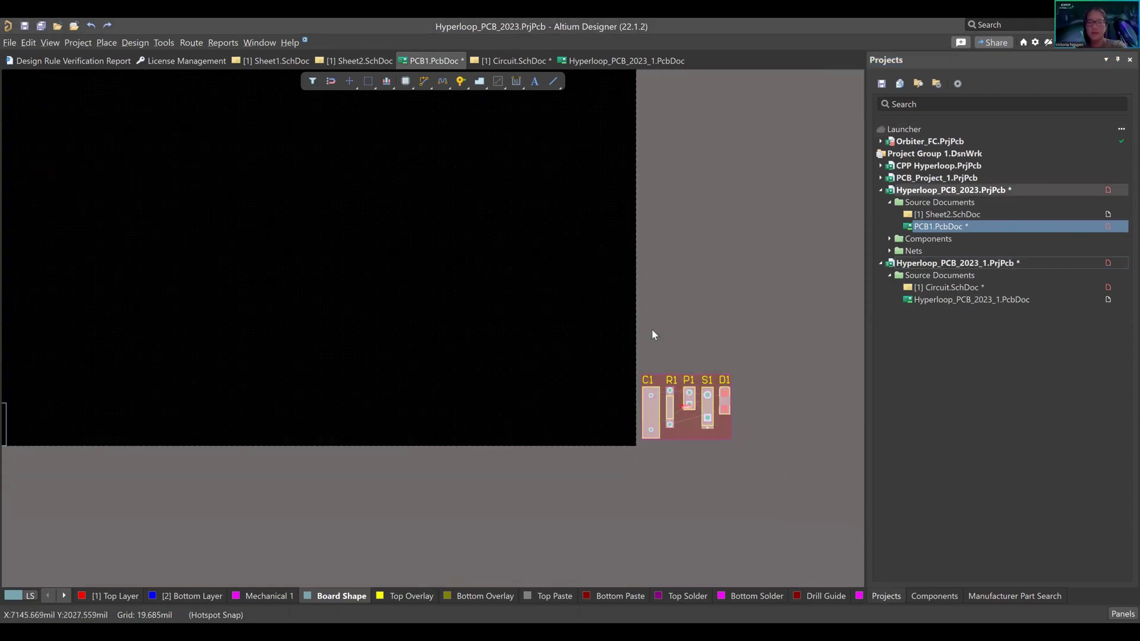
right_click_drag(674, 402, 640, 517)
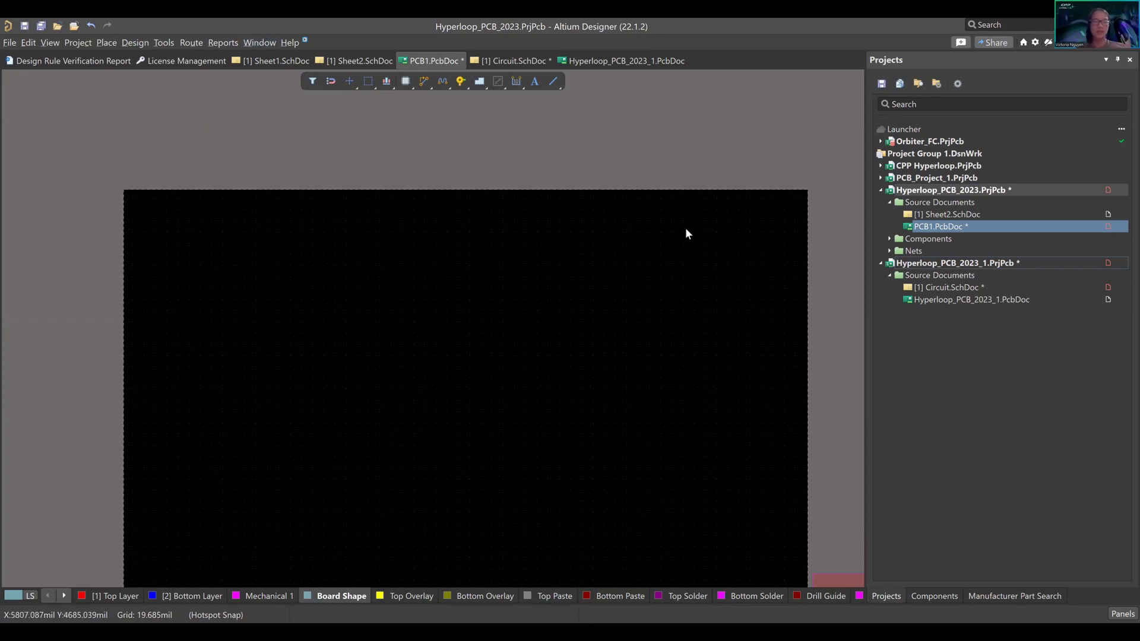
Bring up the engineering change order for importing changes from Hyperloop_PCB_2023.PrjPcb into PCB1.PcbDoc and review its listed additions.
left_click(140, 45)
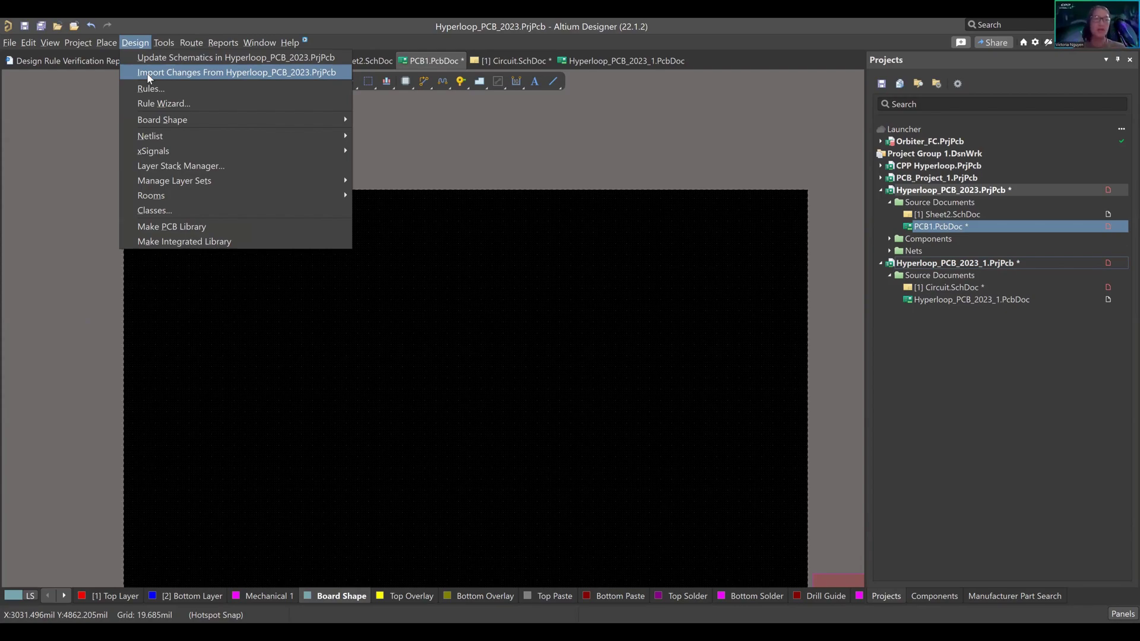
left_click(149, 78)
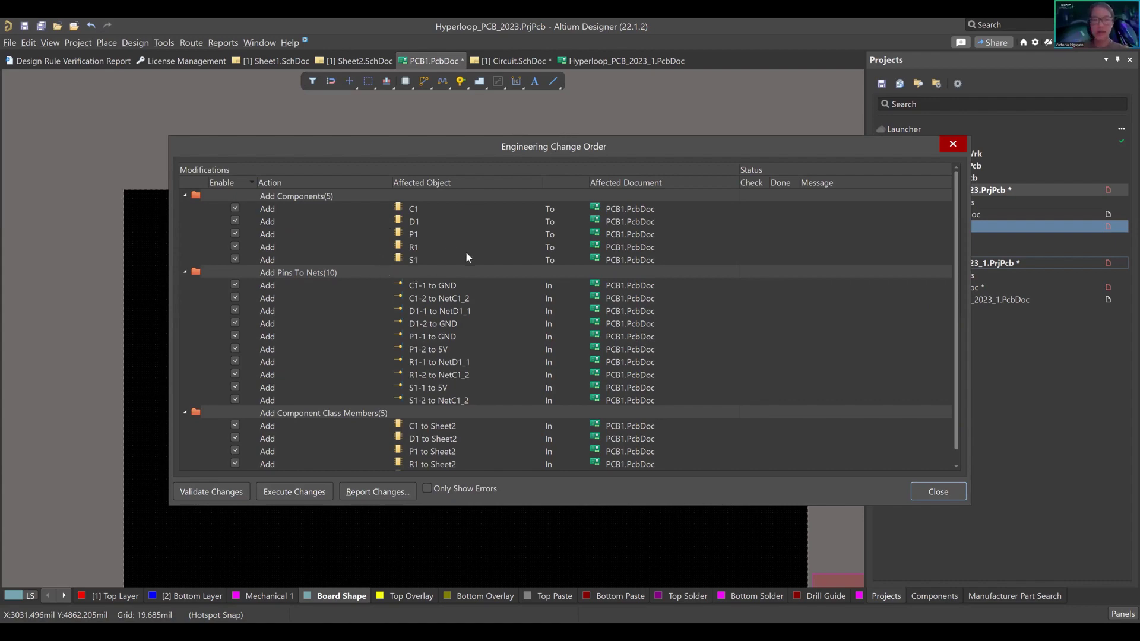
scroll(448, 318, "down", 1)
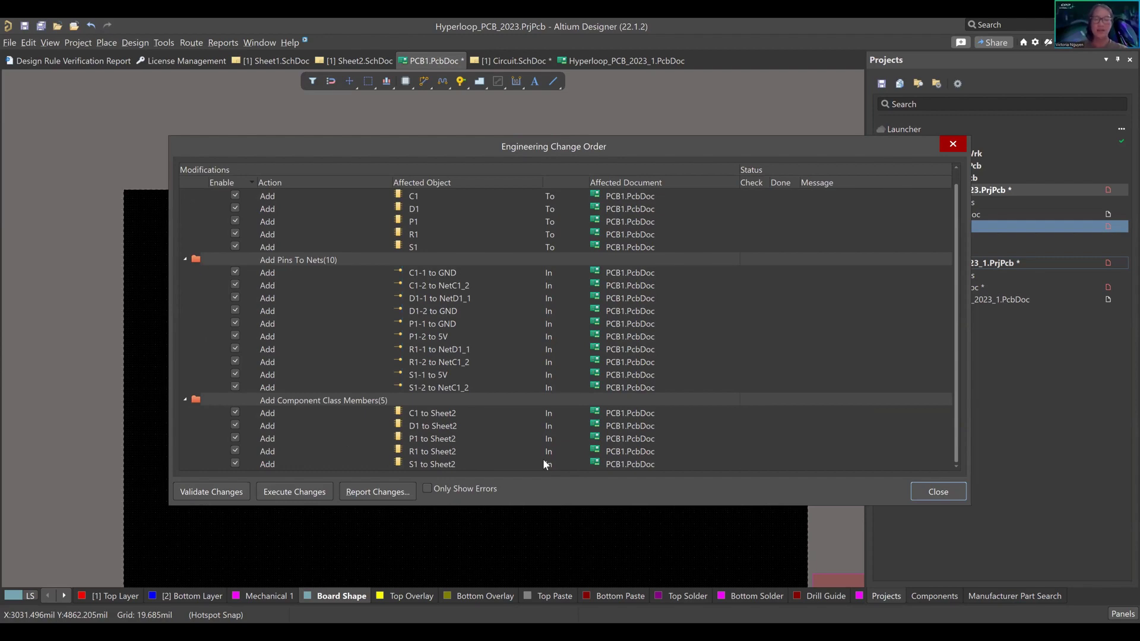
scroll(543, 459, "up", 1)
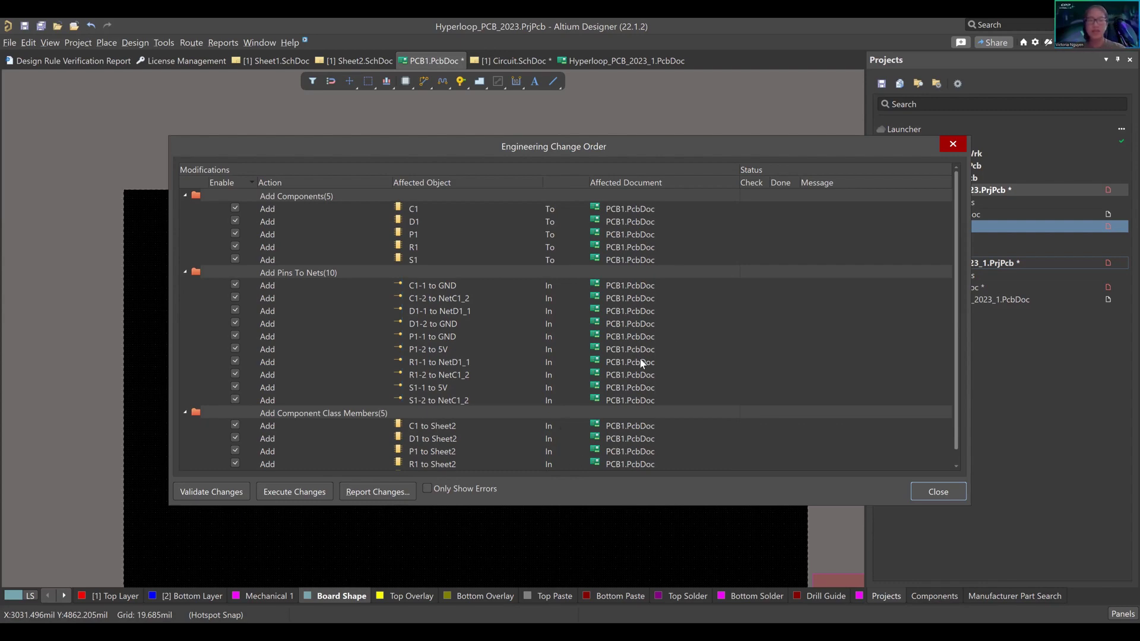
Execute all changes in the engineering change order, review their check and done statuses, and close the dialog.
scroll(669, 333, "down", 1)
scroll(386, 369, "up", 1)
left_click(285, 492)
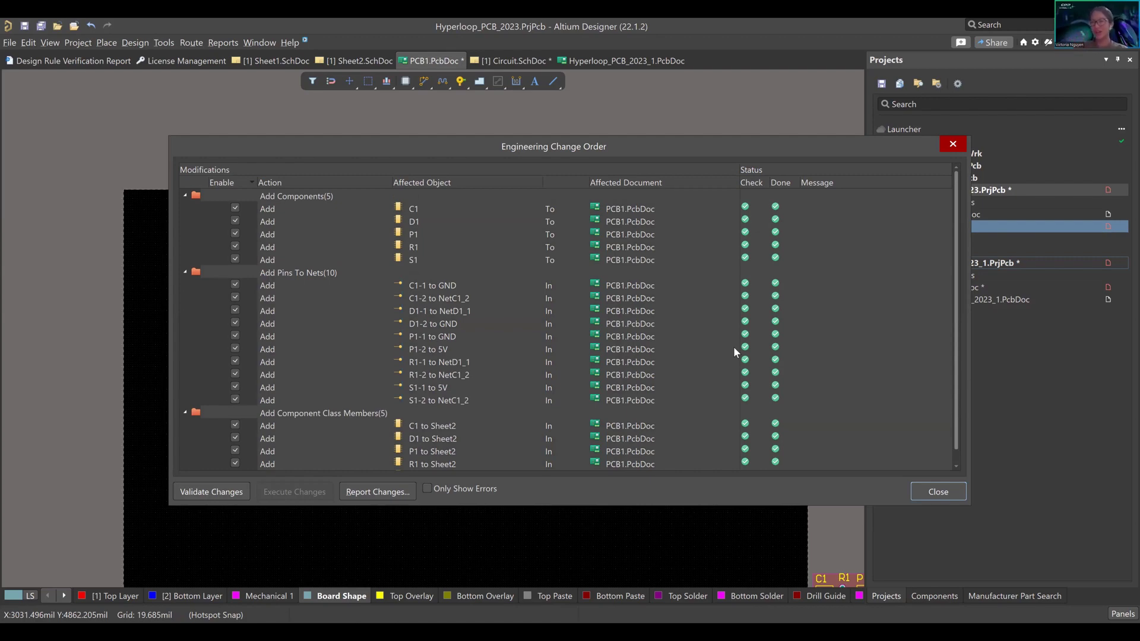
scroll(778, 329, "down", 1)
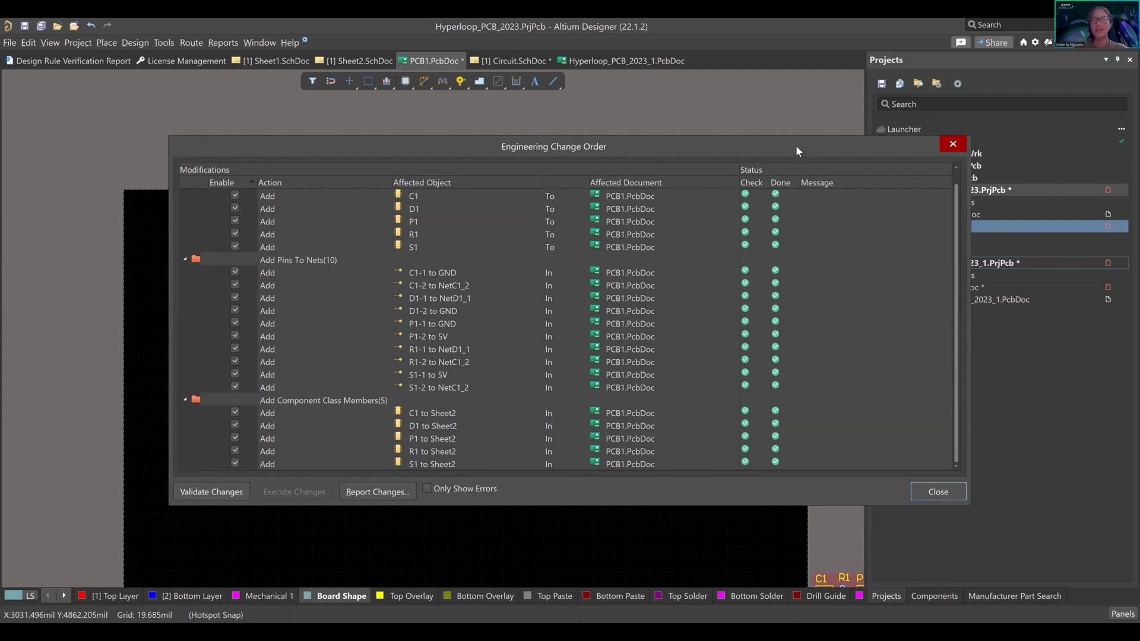
left_click_drag(731, 152, 657, 129)
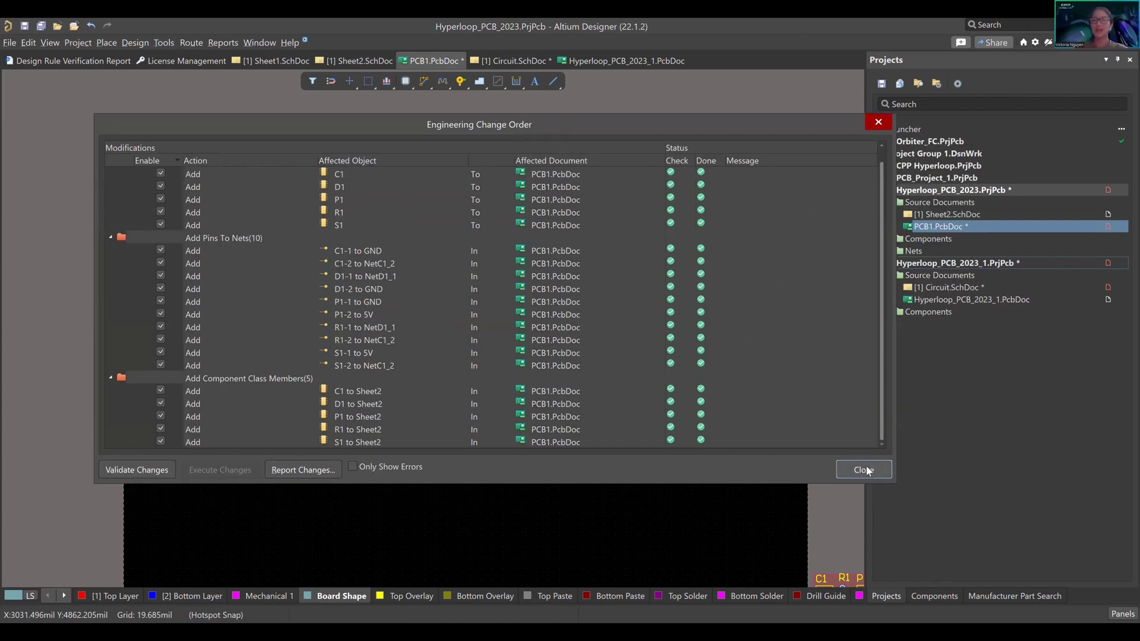
left_click(864, 470)
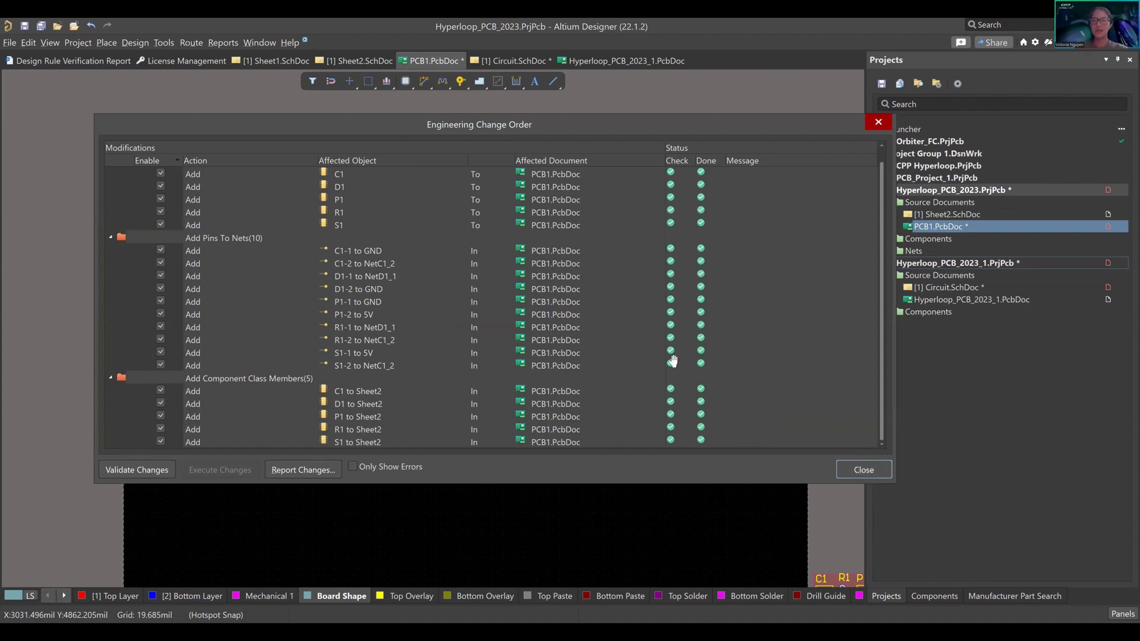
Examine the imported C1, R1, P1, S1 and D1 footprints in the Sheet2 room beside the board outline.
scroll(608, 421, "up", 5, "ctrl")
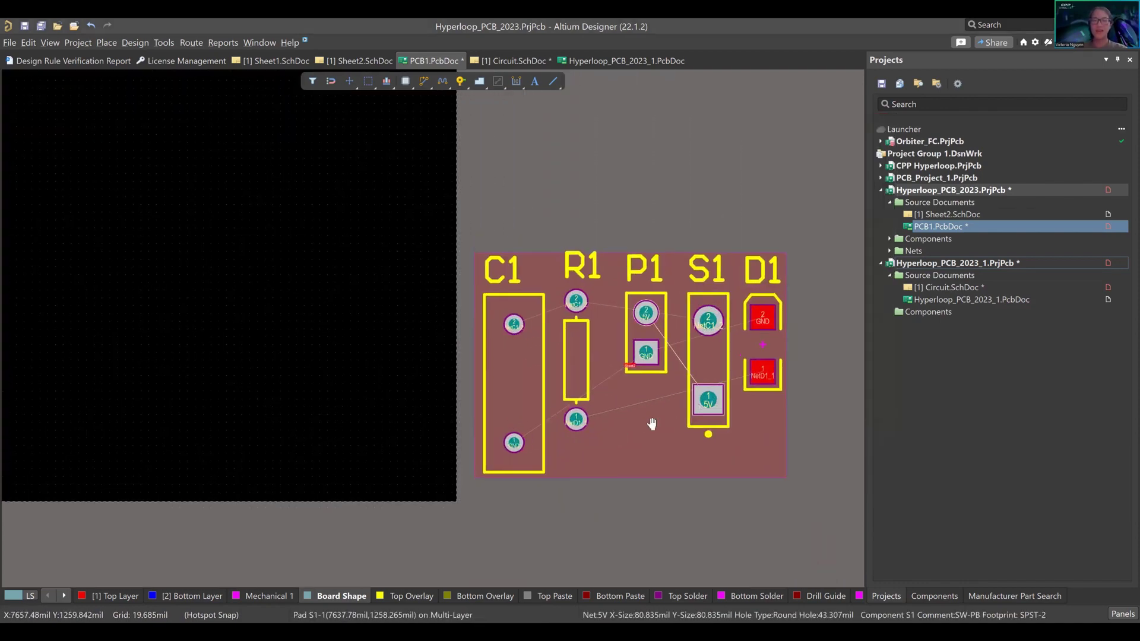
scroll(722, 357, "up", 4, "ctrl")
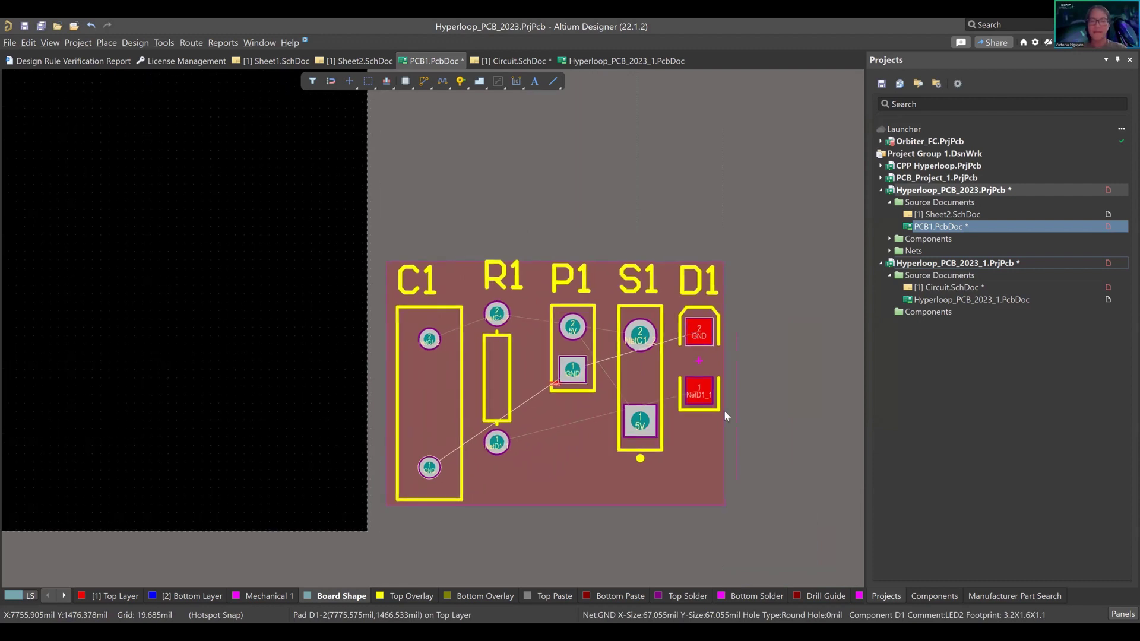
scroll(715, 352, "up", 2, "ctrl")
right_click_drag(686, 365, 747, 409)
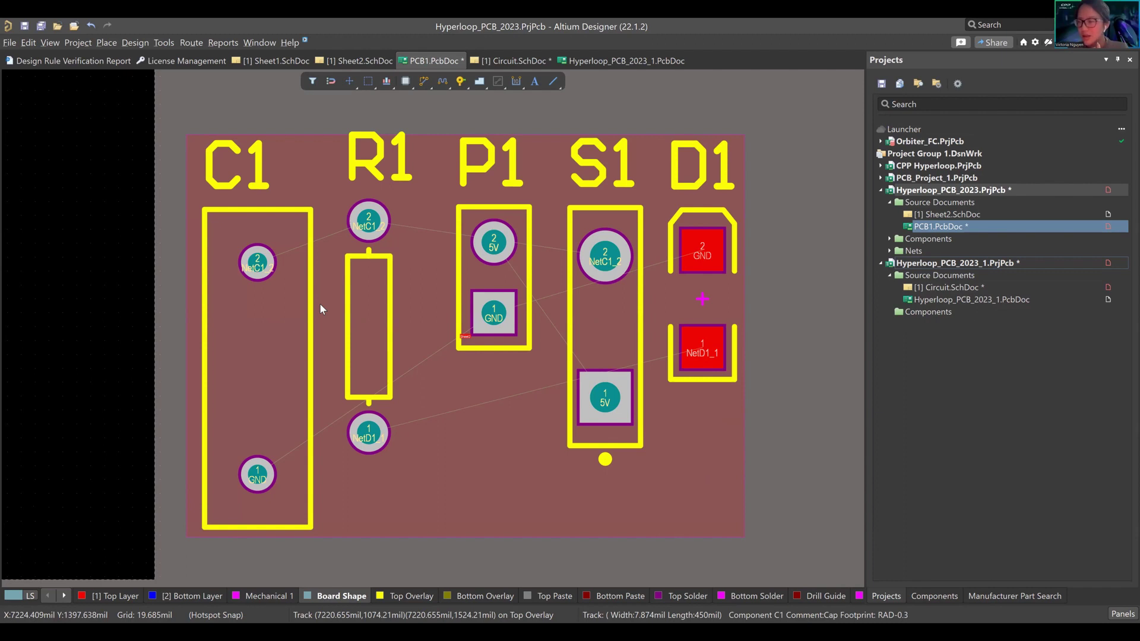
right_click_drag(400, 428, 458, 375)
scroll(454, 383, "down", 2, "ctrl")
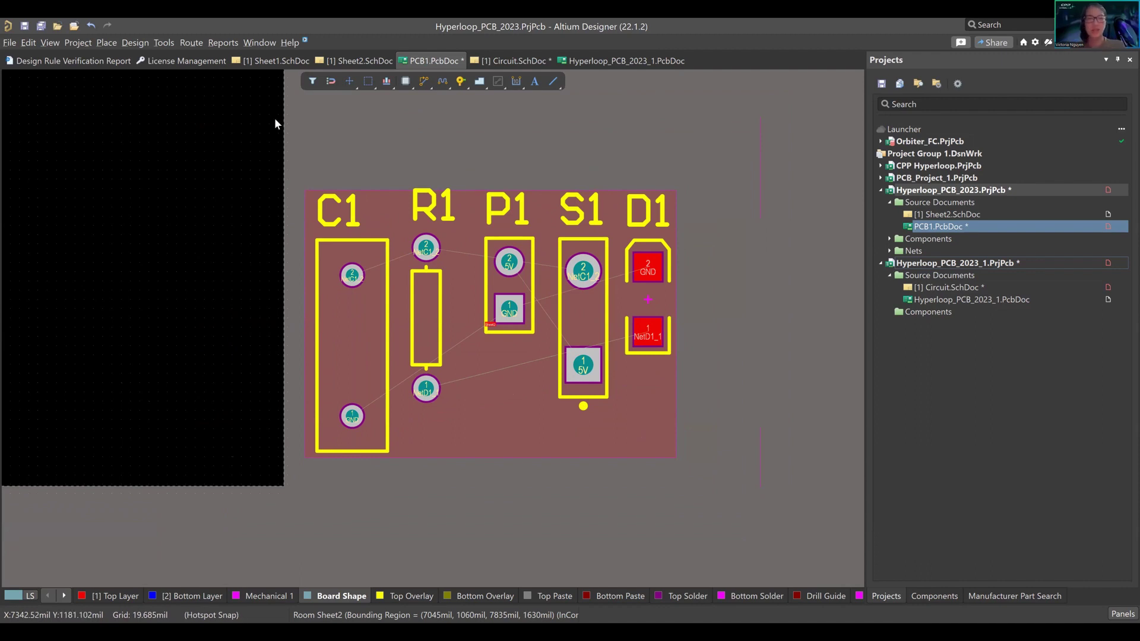
left_click(126, 43)
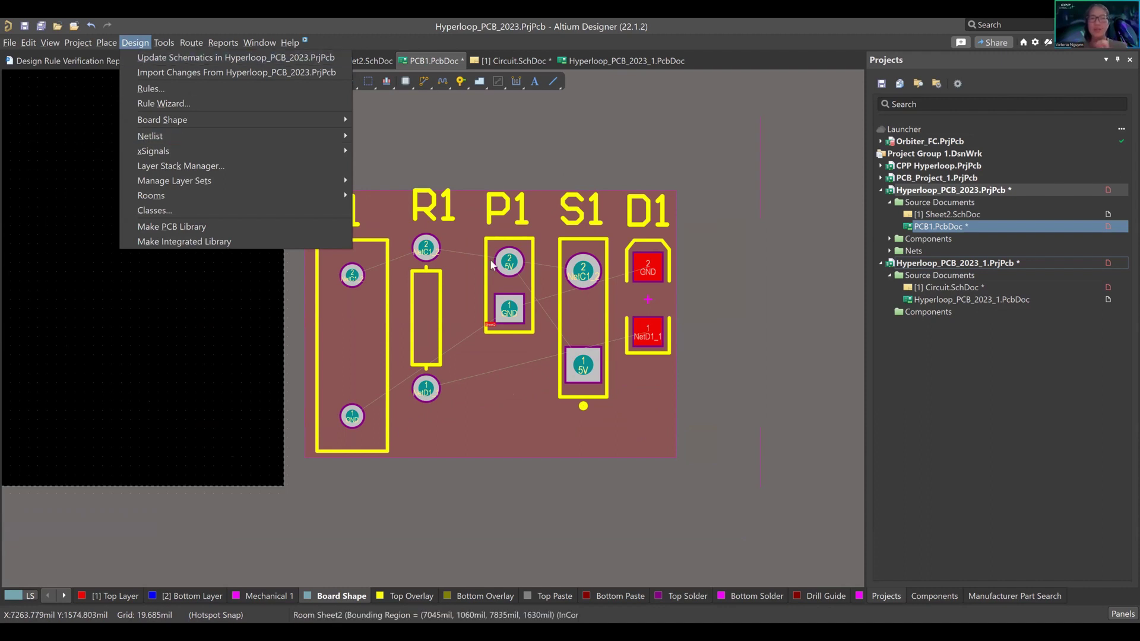
left_click(502, 370)
Inspect the net labels on the footprint pads and trace the connection lines between the components.
right_click_drag(502, 370, 606, 380)
scroll(611, 382, "down", 3, "ctrl")
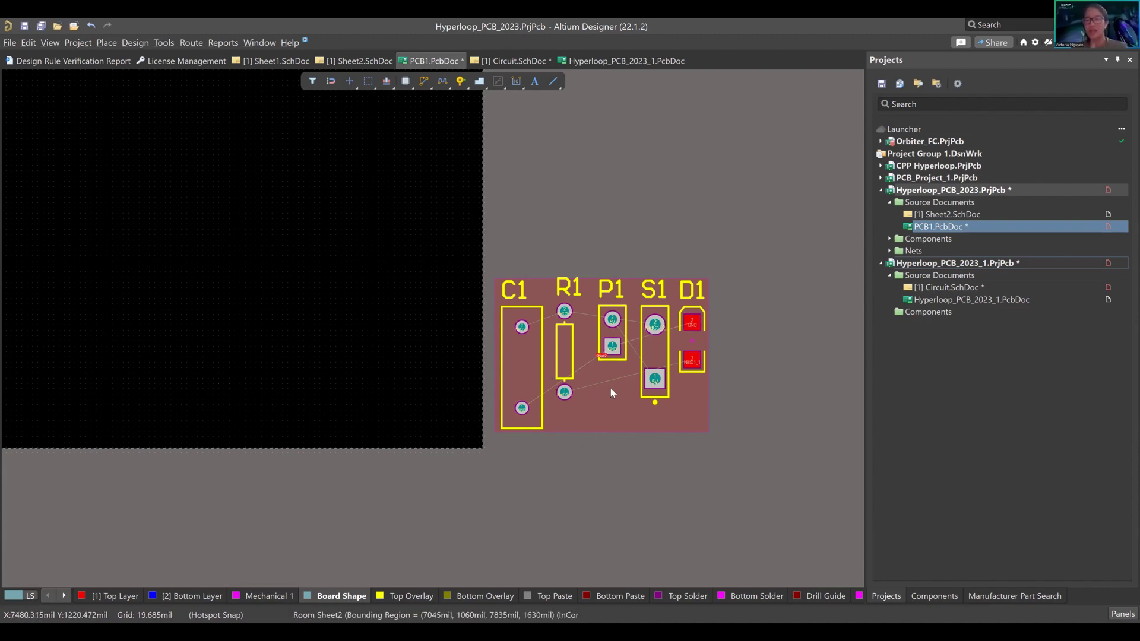
scroll(607, 384, "up", 4, "ctrl")
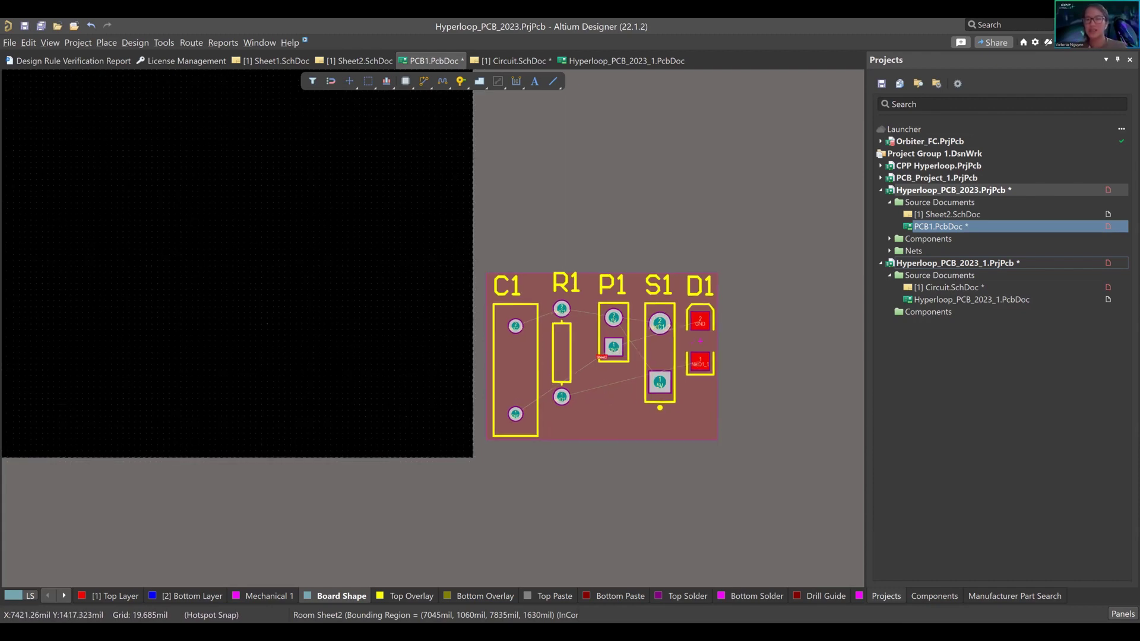
scroll(571, 307, "up", 2, "ctrl")
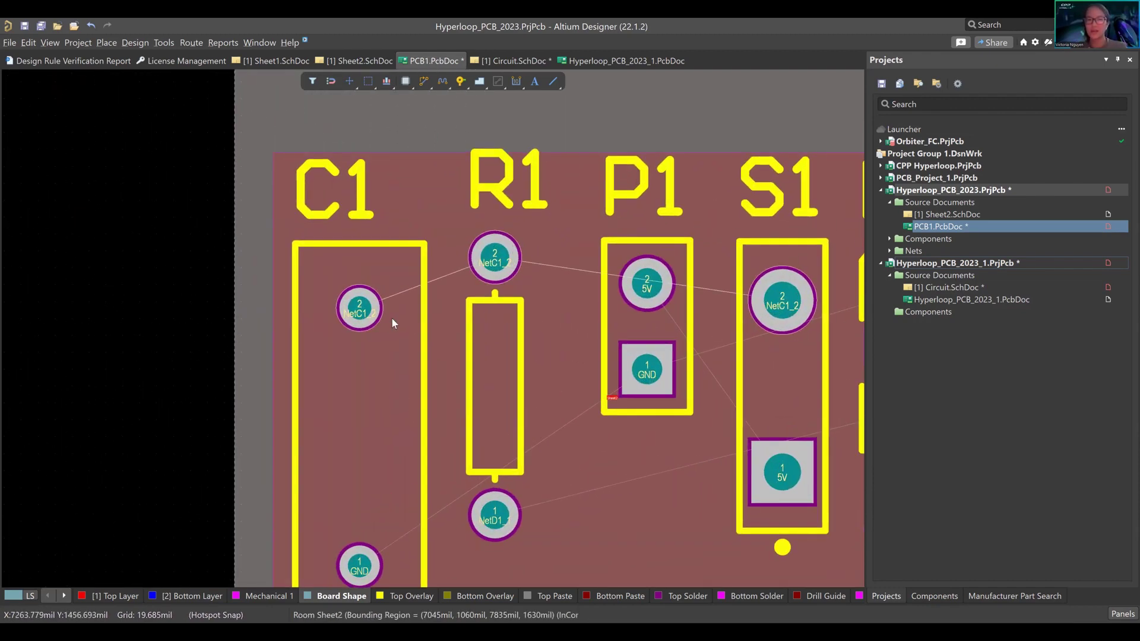
right_click_drag(511, 263, 408, 245)
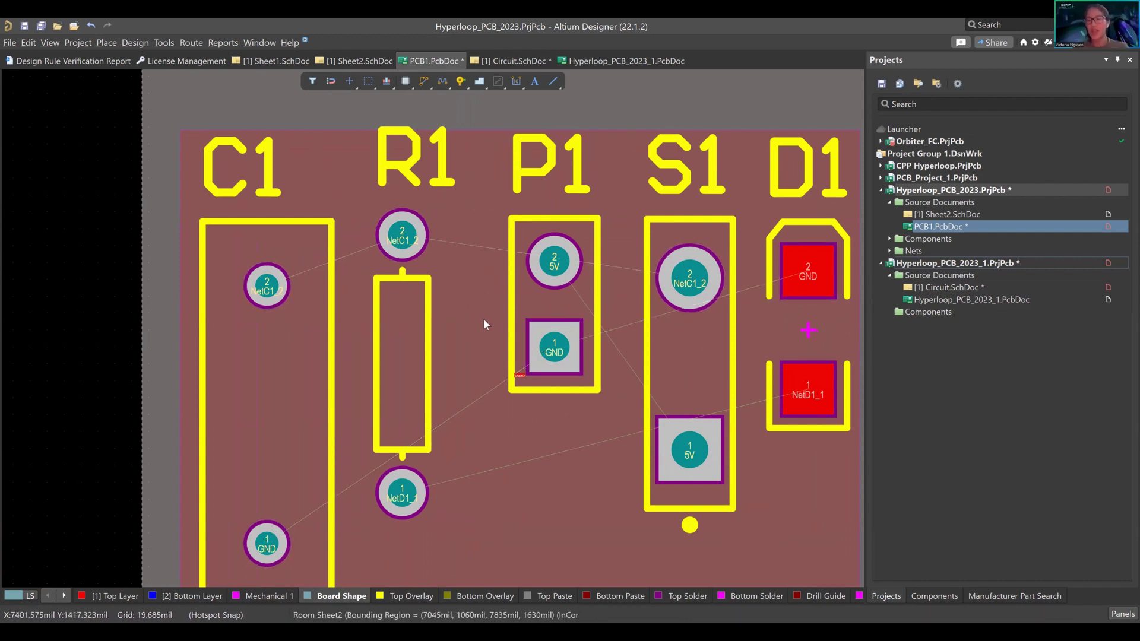
scroll(462, 383, "down", 1)
scroll(461, 380, "down", 1, "ctrl")
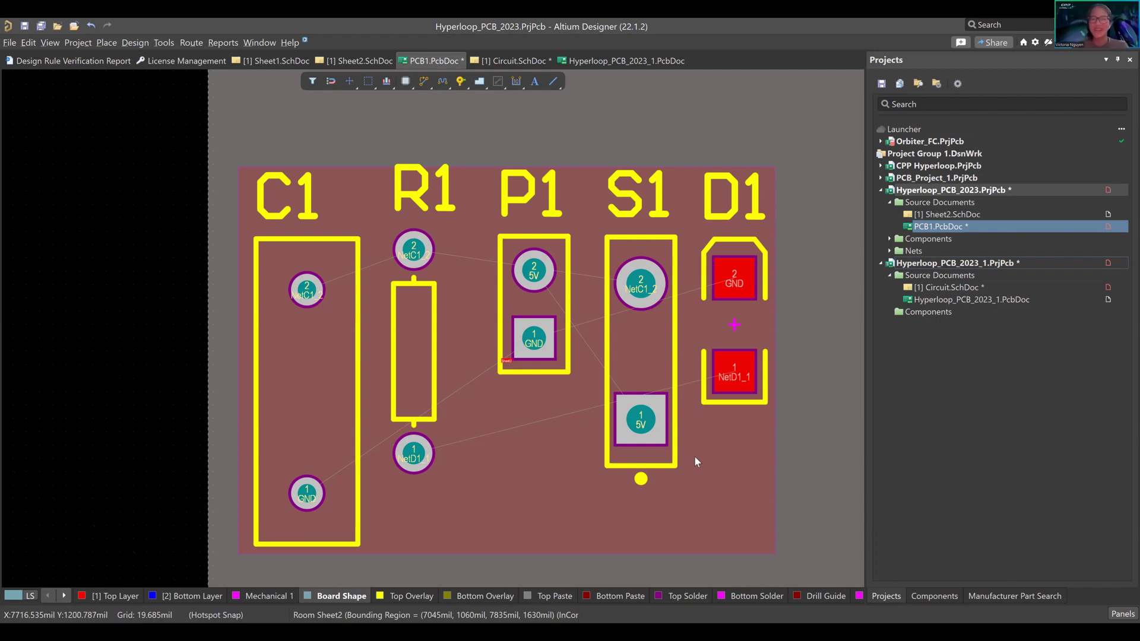
scroll(694, 458, "down", 1)
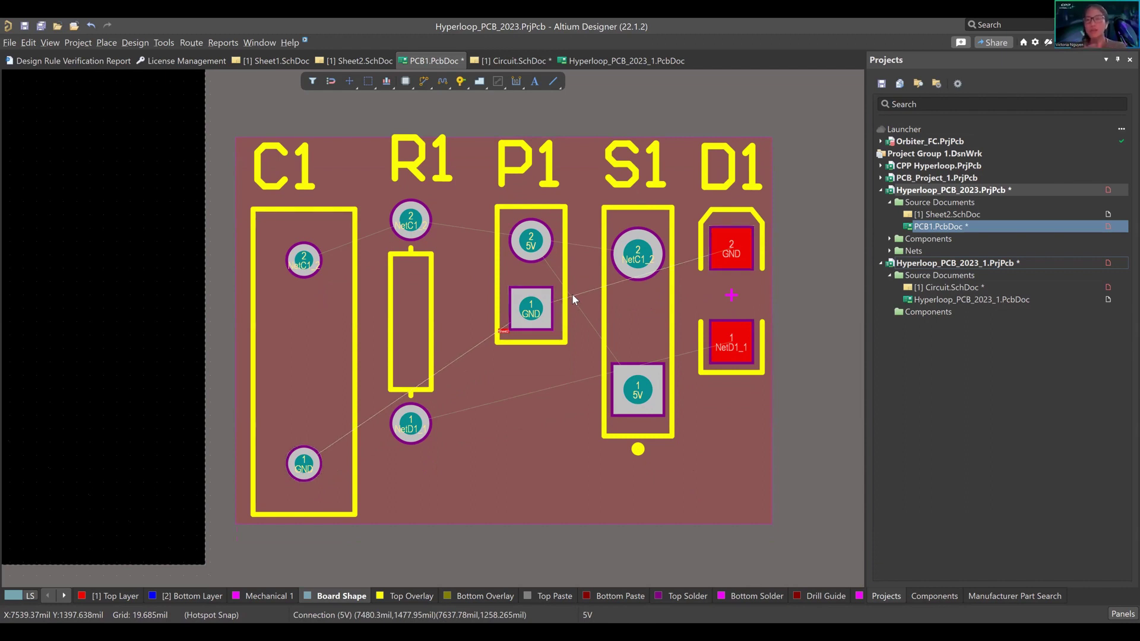
scroll(733, 261, "up", 3, "ctrl")
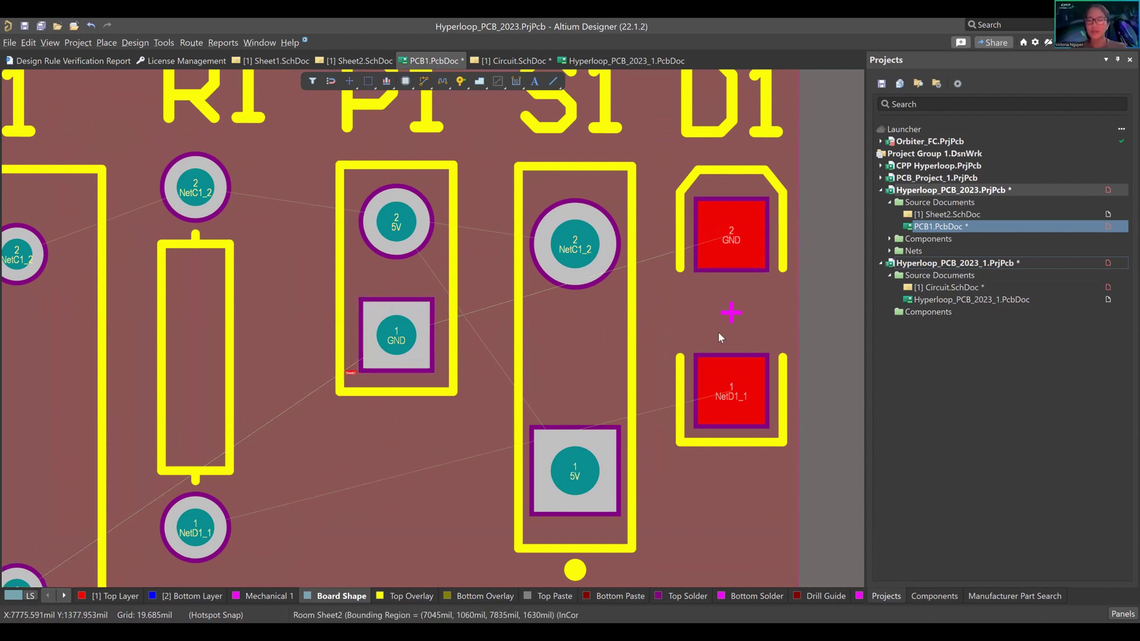
scroll(731, 310, "down", 1, "ctrl")
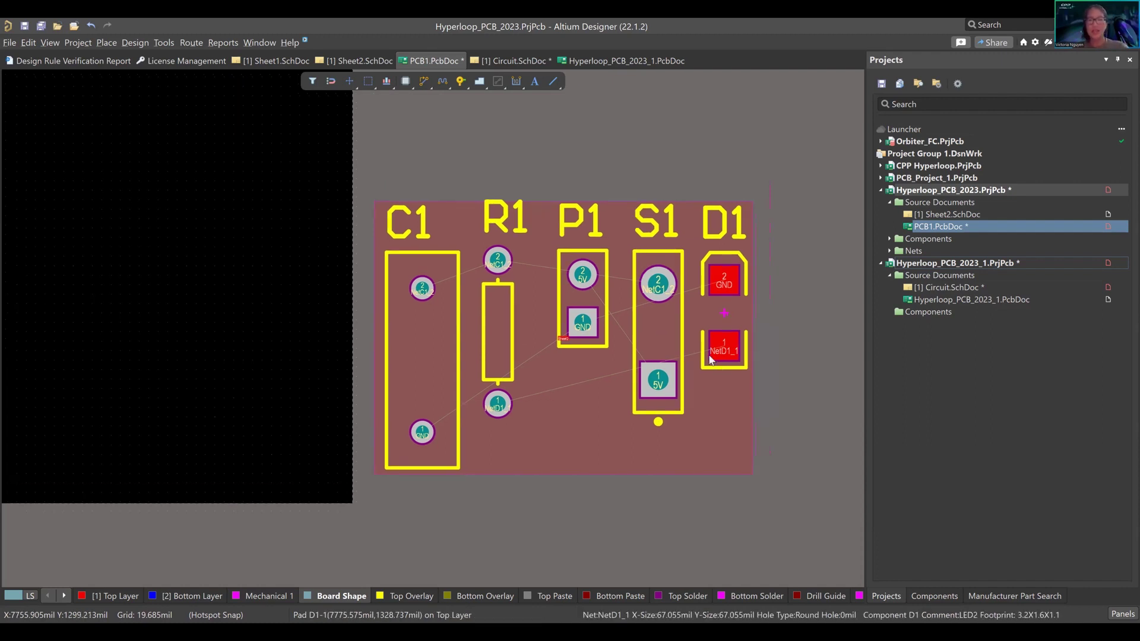
scroll(724, 310, "up", 2, "ctrl")
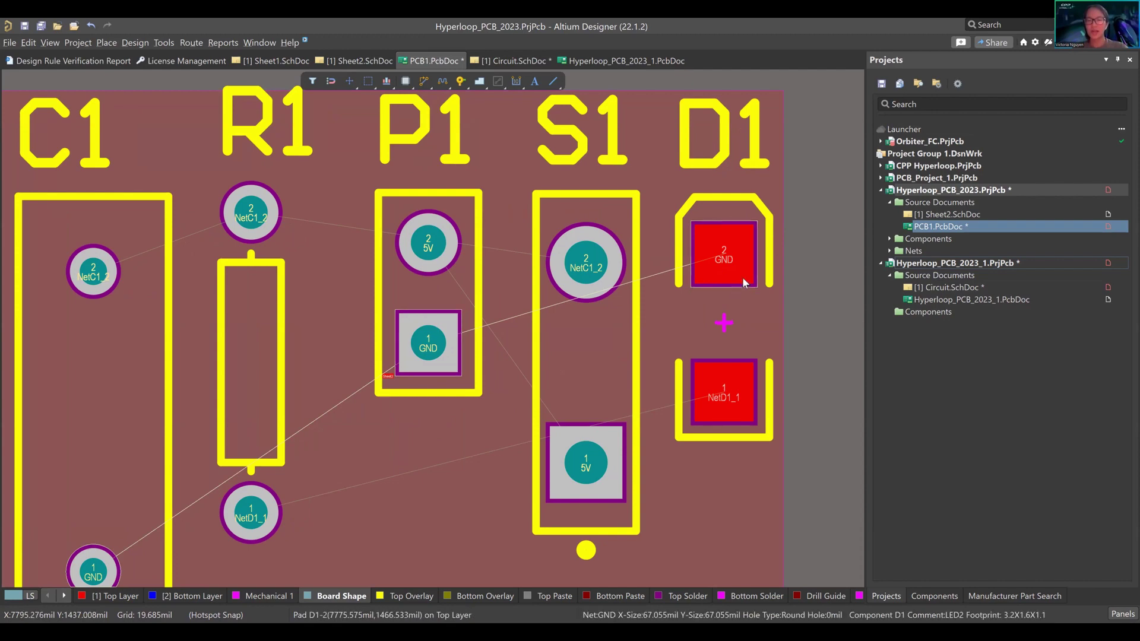
scroll(675, 360, "down", 3, "ctrl")
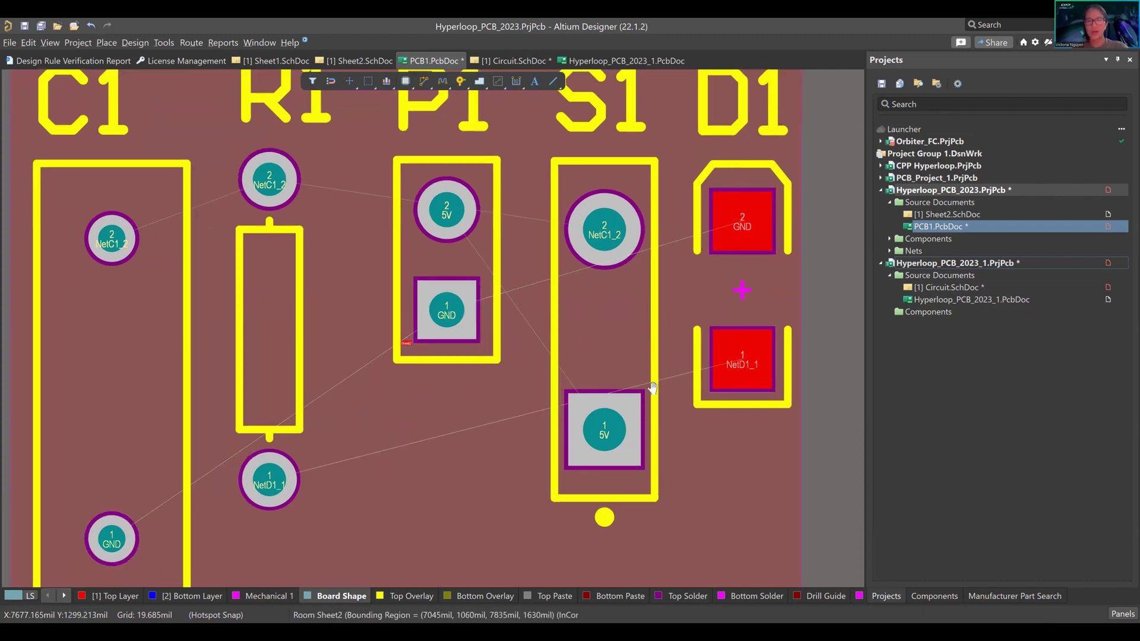
scroll(650, 386, "up", 1)
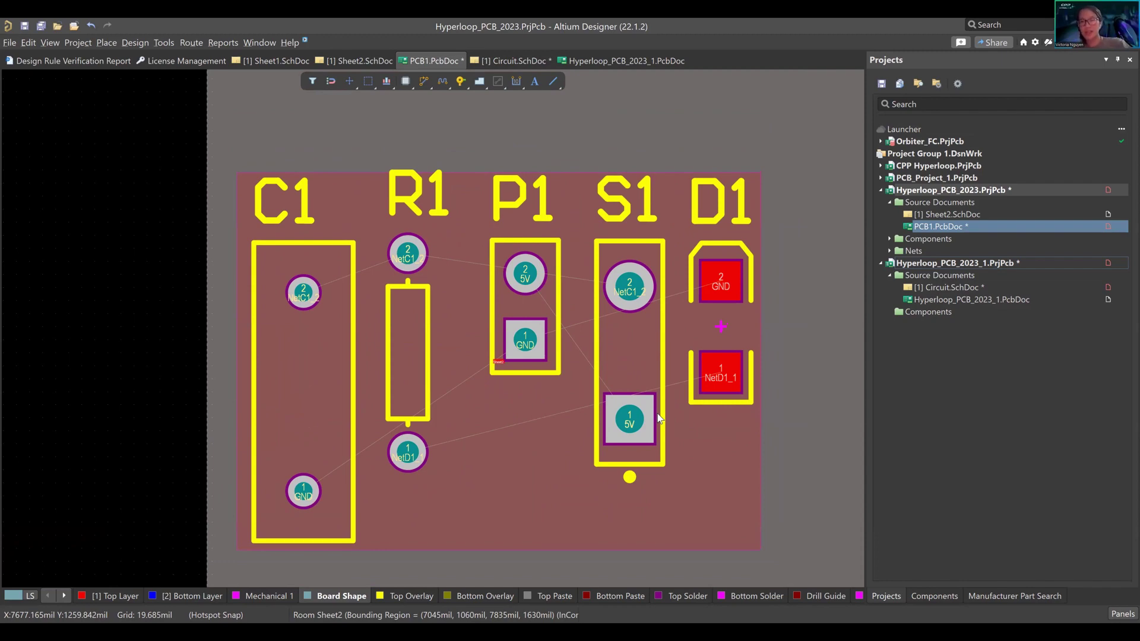
Switch PCB1.PcbDoc to the 3D view and inspect the footprints' pads and holes from a tilted angle.
key("3")
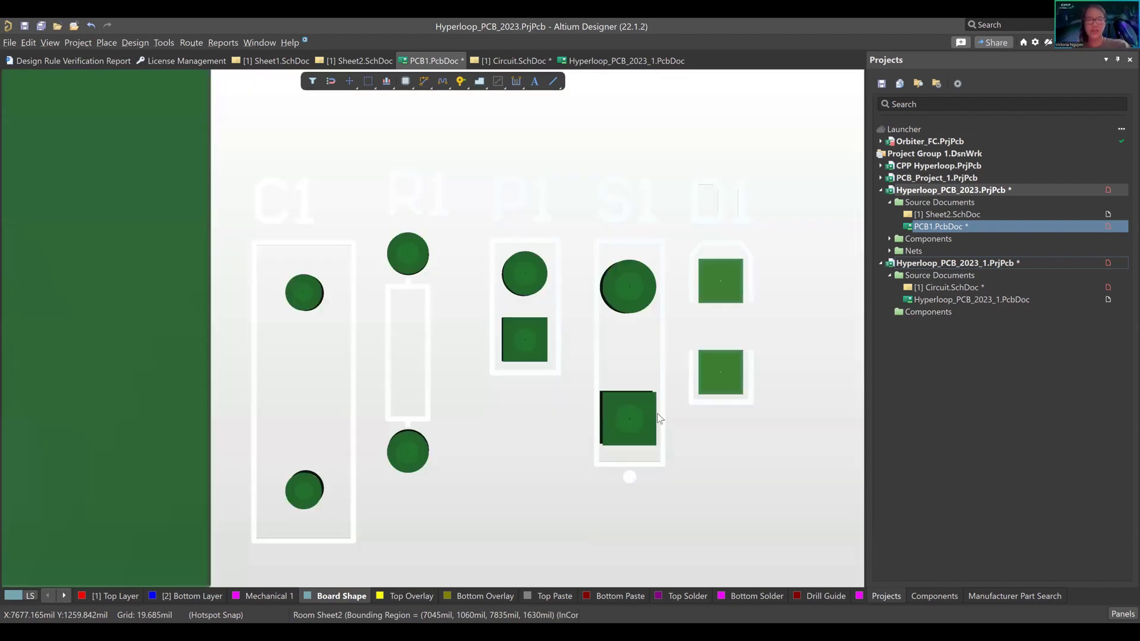
right_click_drag(658, 418, 628, 388)
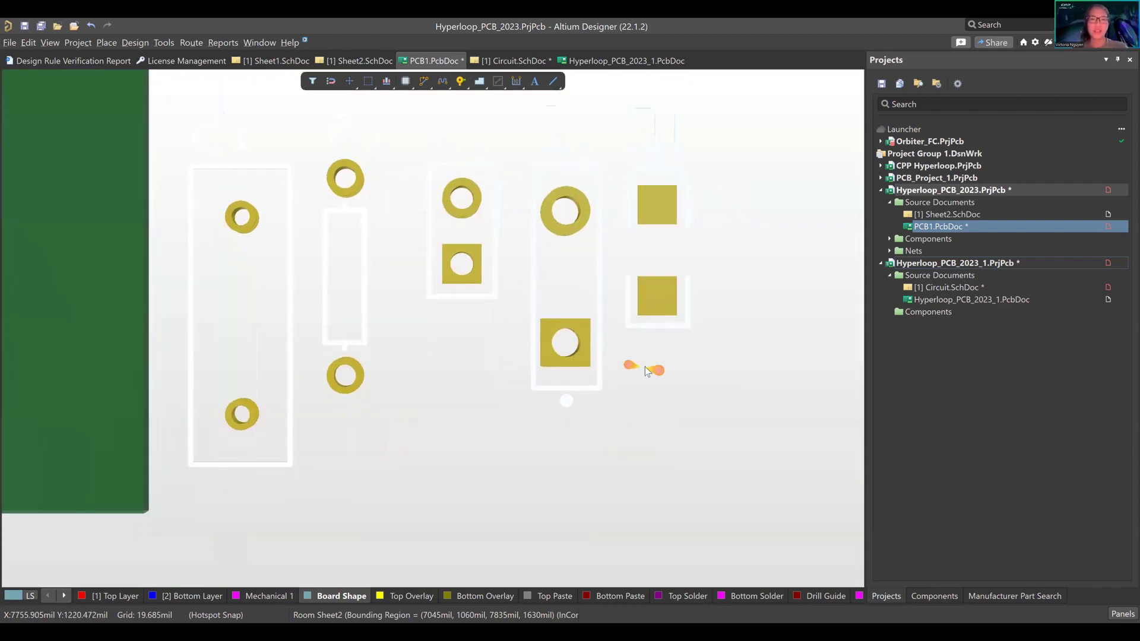
scroll(645, 366, "up", 3, "ctrl")
scroll(590, 263, "down", 3, "ctrl")
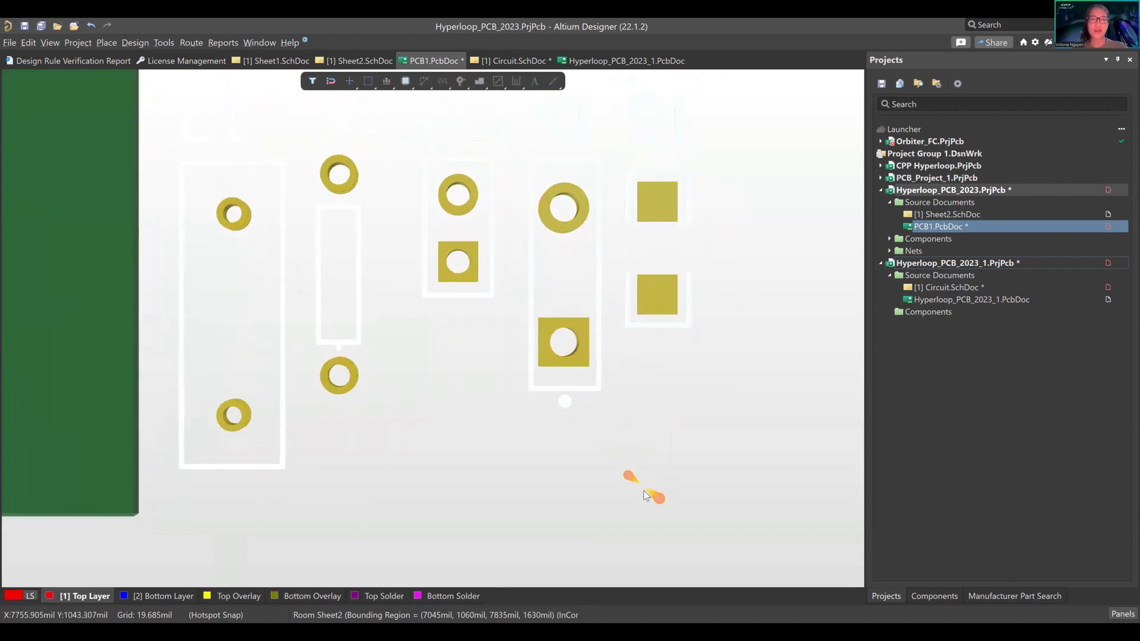
right_click_drag(654, 432, 687, 328, "shift")
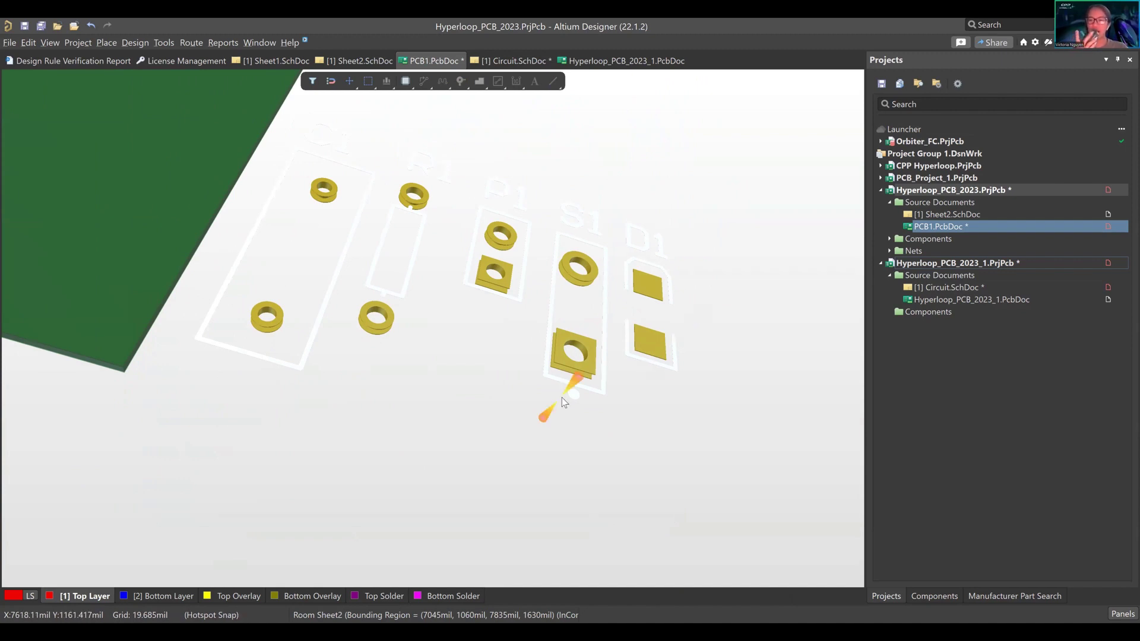
right_click_drag(570, 404, 646, 419, "shift")
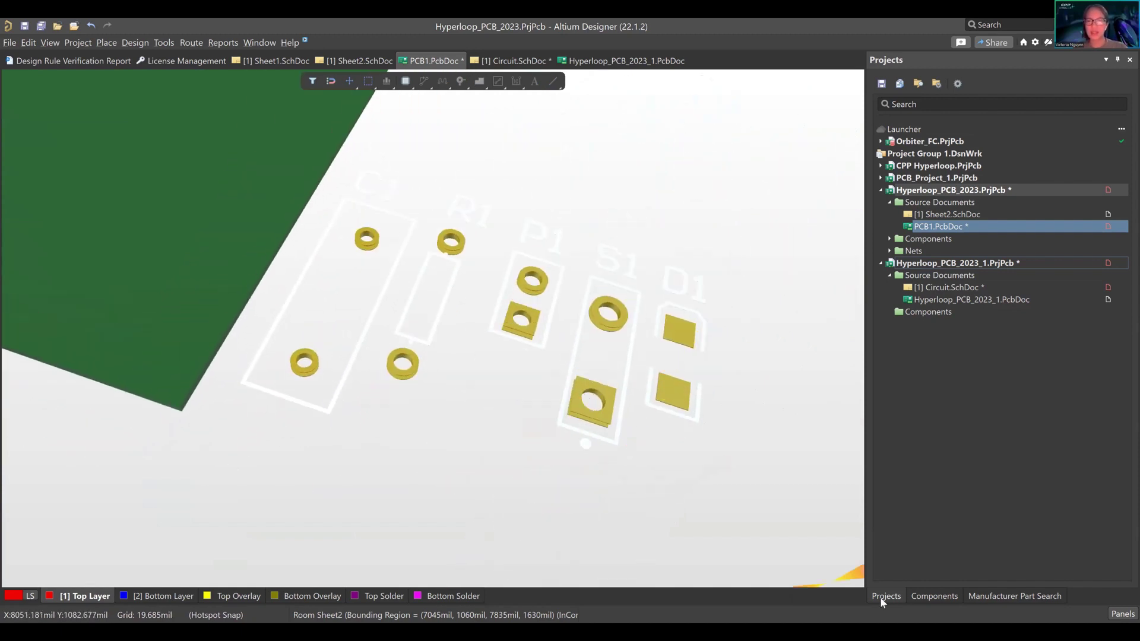
Show the board properties beside the layout and switch the PCB from 3D to the 2D view around the components.
left_click(1123, 614)
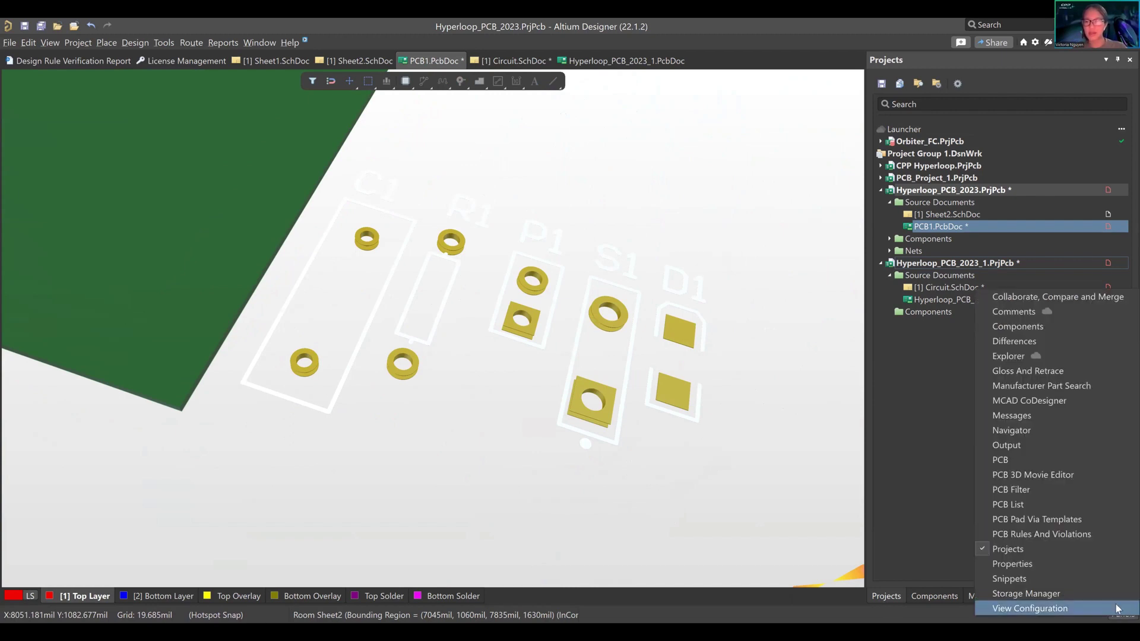
left_click(1103, 565)
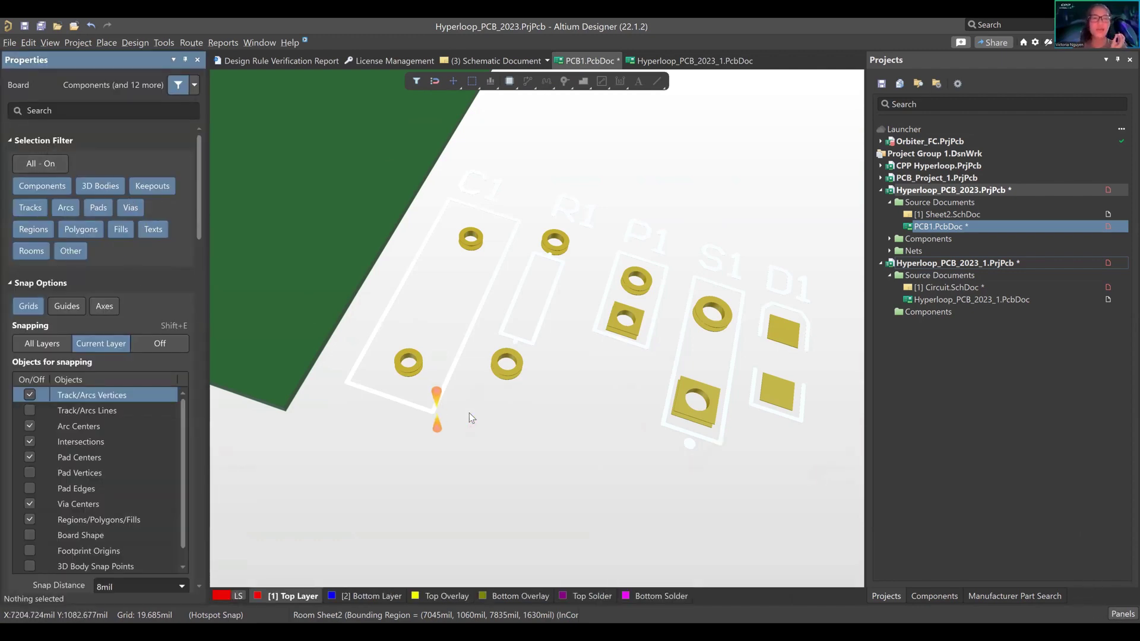
right_click_drag(469, 412, 495, 360)
scroll(495, 360, "down", 4, "ctrl")
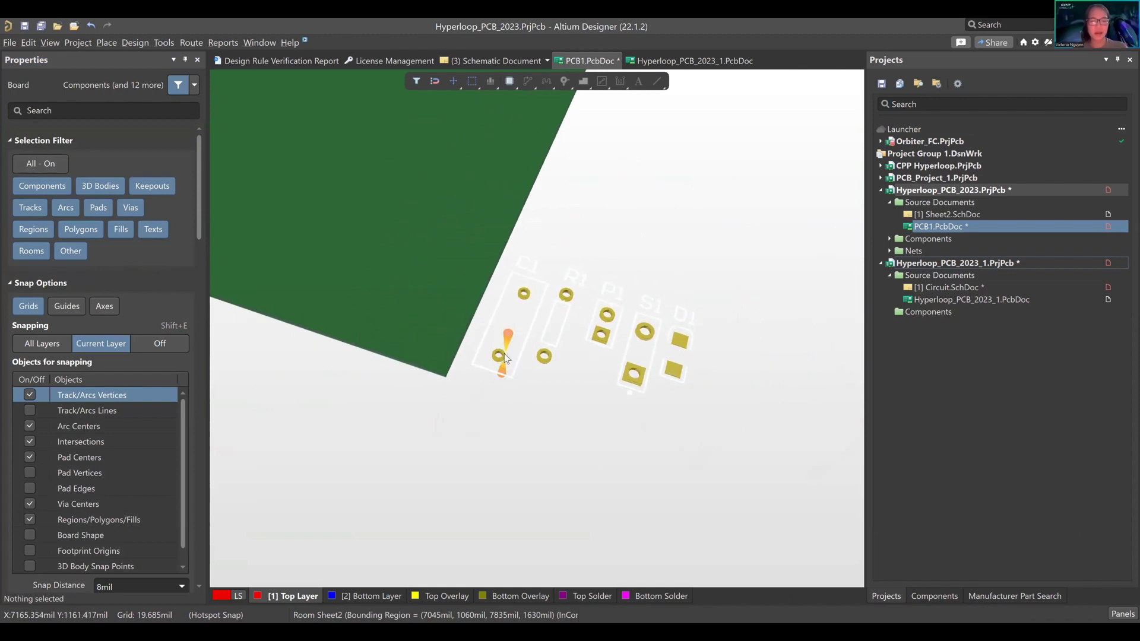
key("2")
scroll(505, 352, "up", 5, "ctrl")
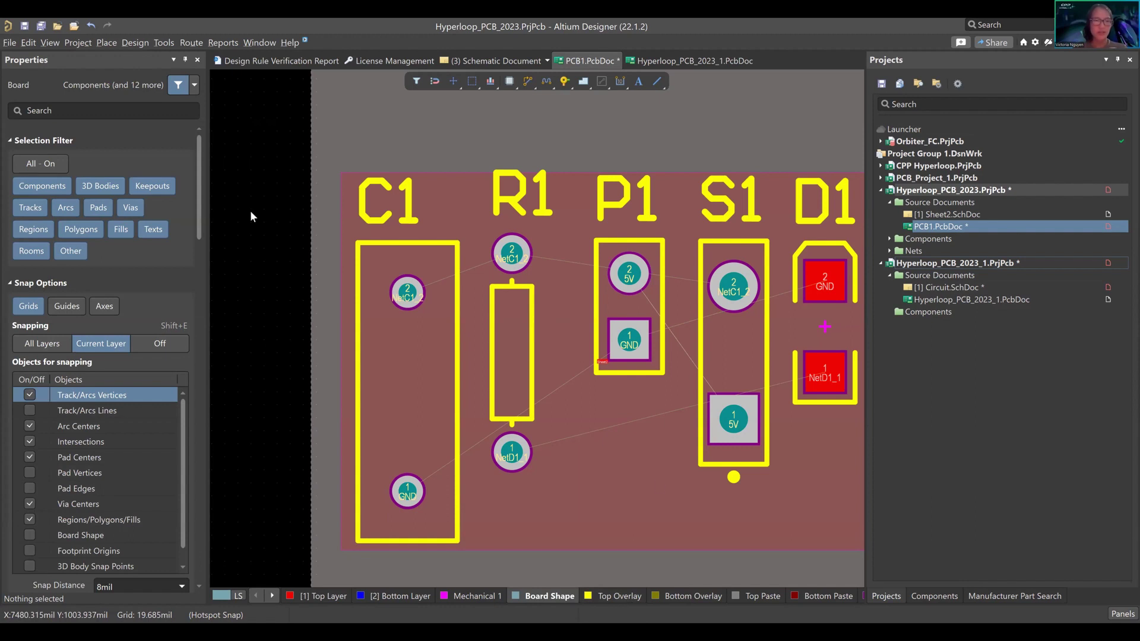
Show the PCB's view configuration and examine its signal, component, mechanical and other layers.
left_click(1123, 614)
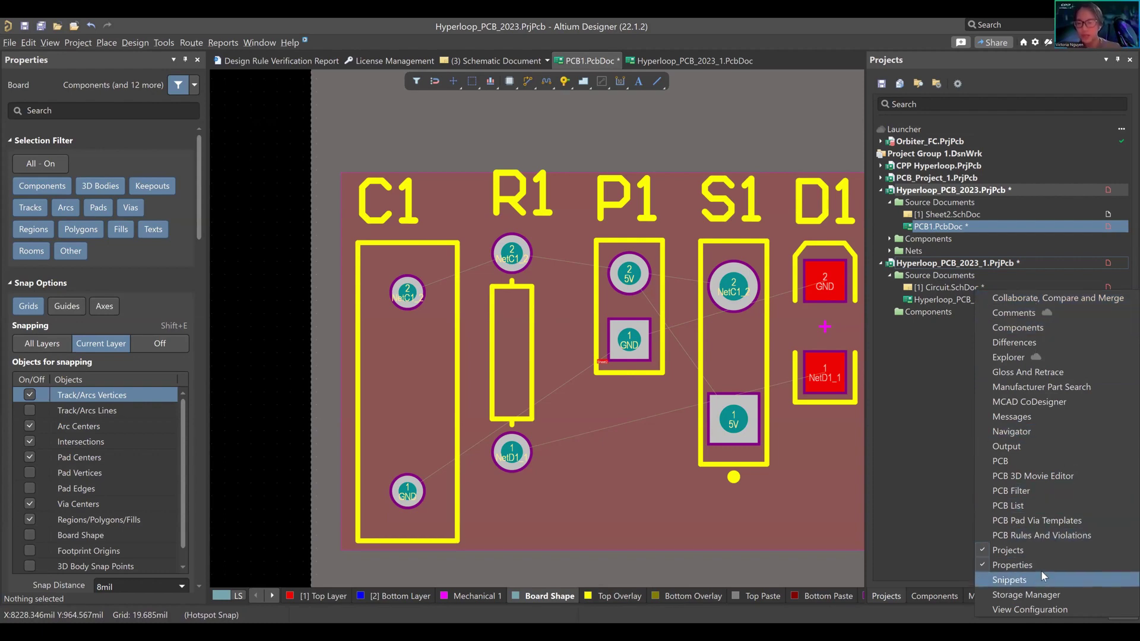
left_click(1030, 610)
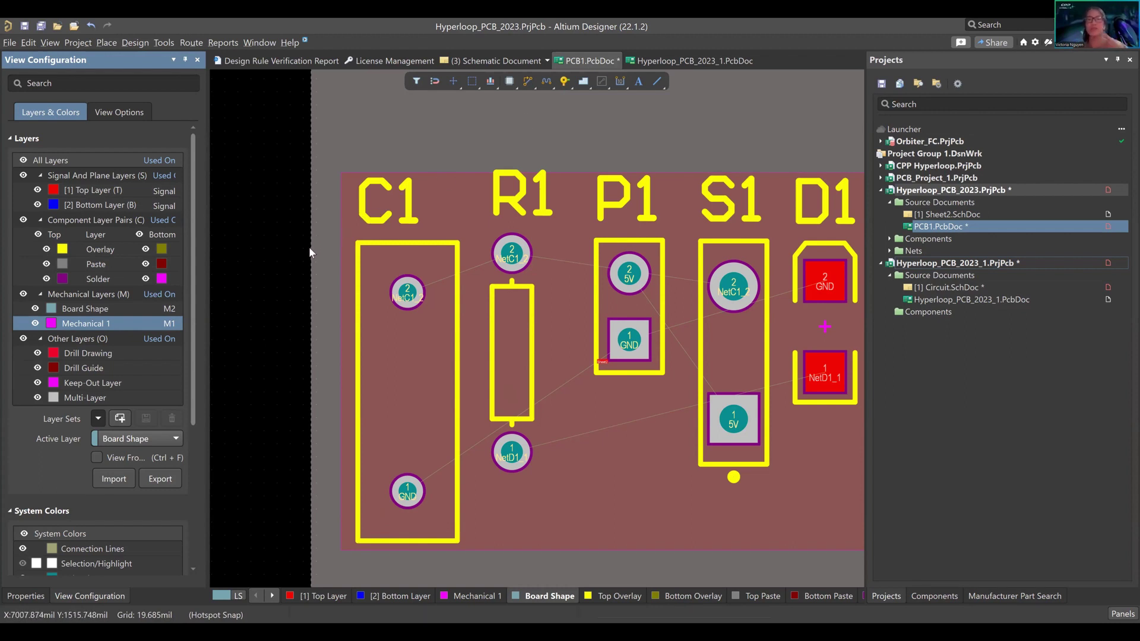
right_click_drag(356, 262, 433, 230)
scroll(432, 225, "down", 3, "ctrl")
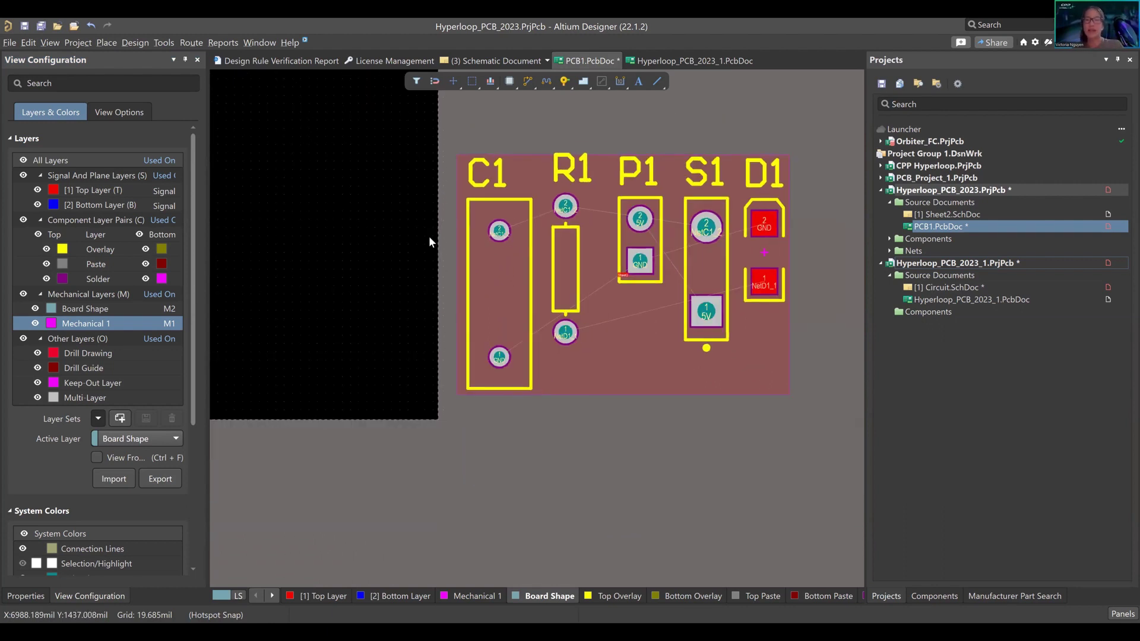
right_click_drag(408, 258, 438, 307)
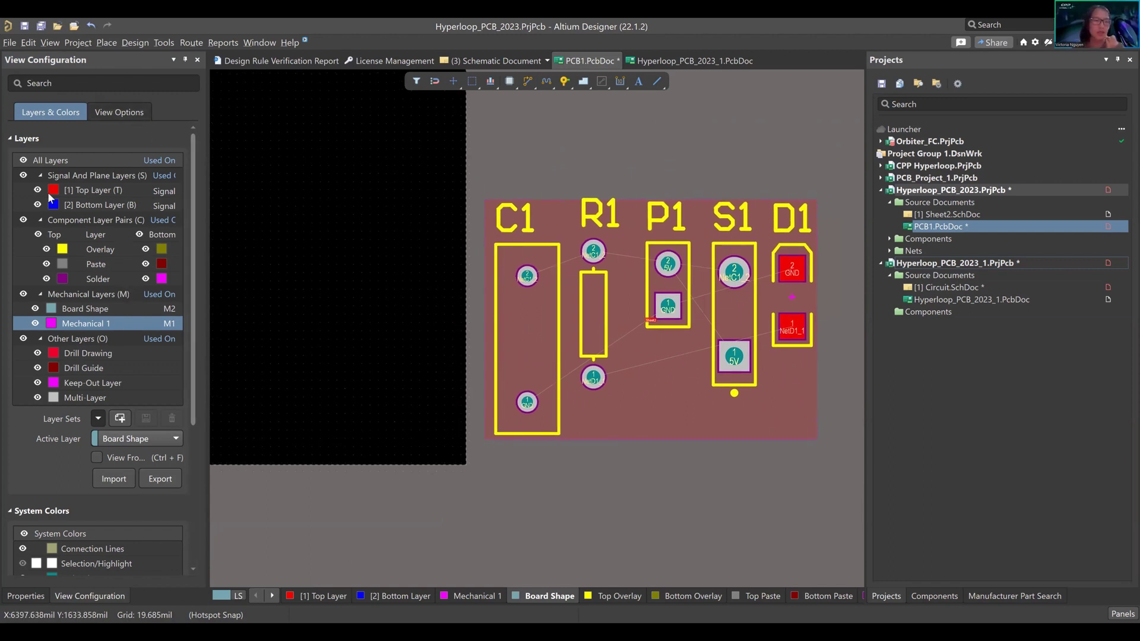
right_click_drag(389, 264, 437, 303)
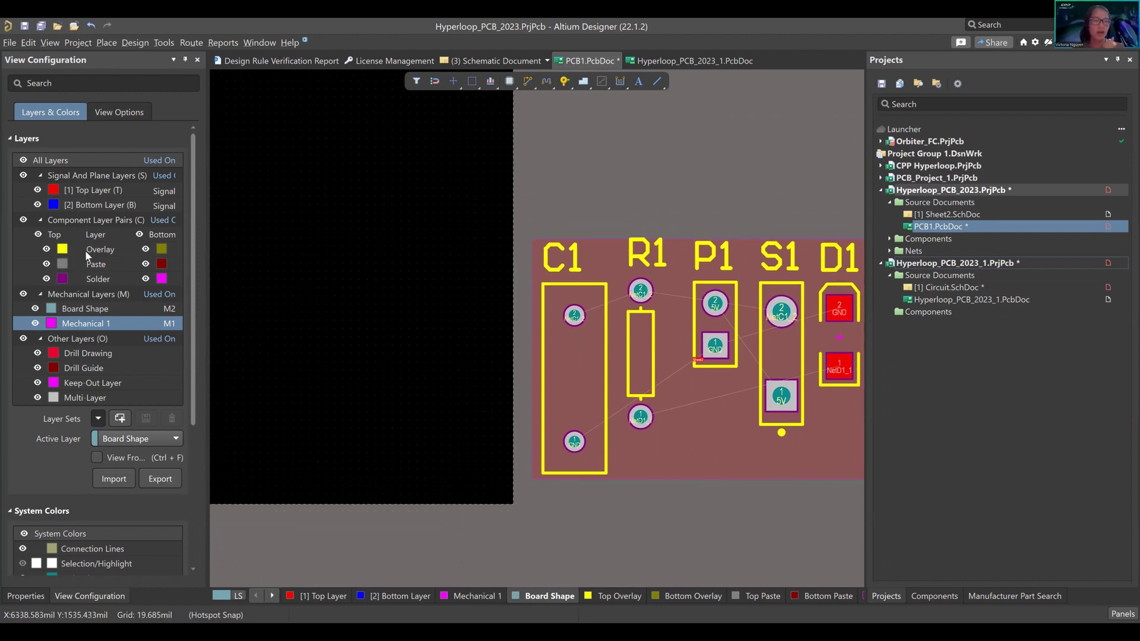
right_click_drag(267, 284, 340, 290)
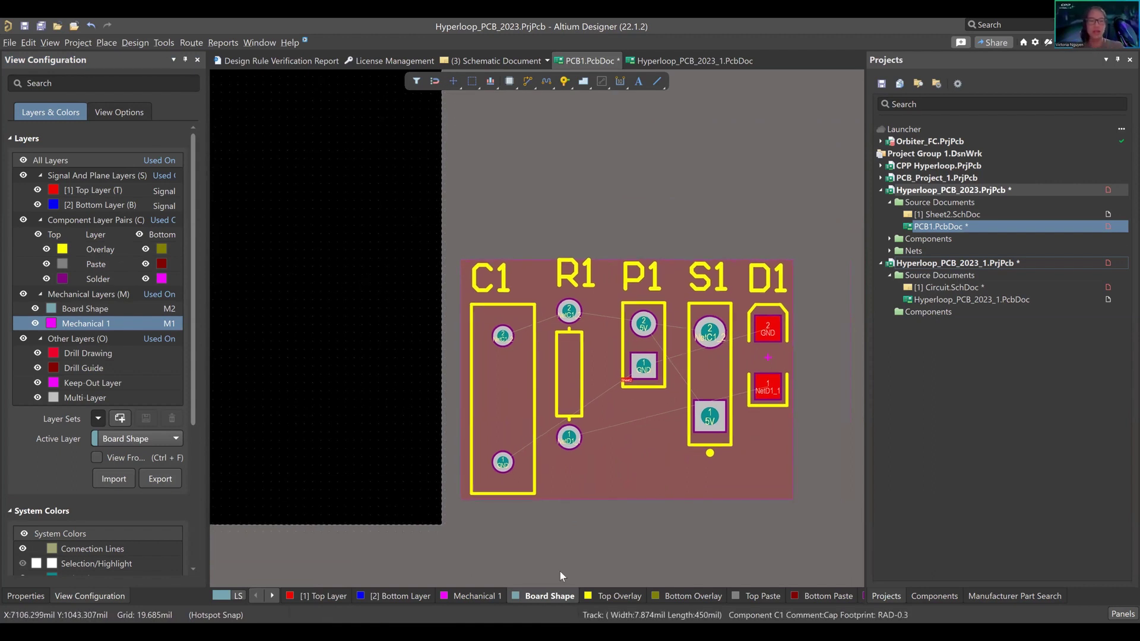
Make Top Layer the active layer and isolate it with single layer mode, hiding all other layers.
scroll(456, 484, "down", 2)
left_click(326, 597)
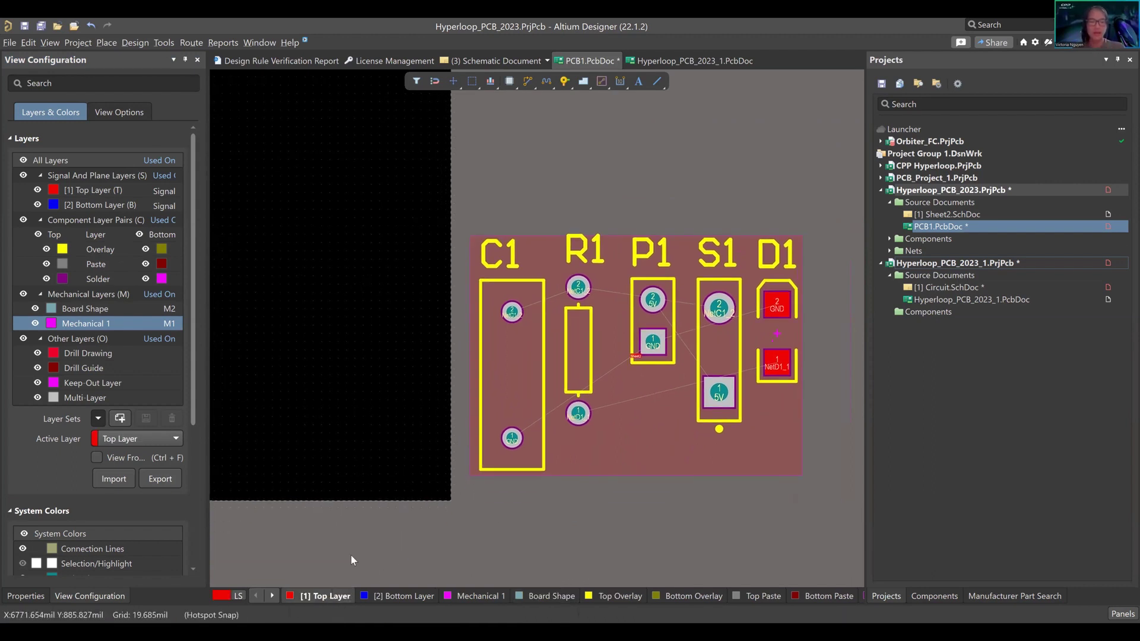
right_click_drag(438, 401, 415, 405)
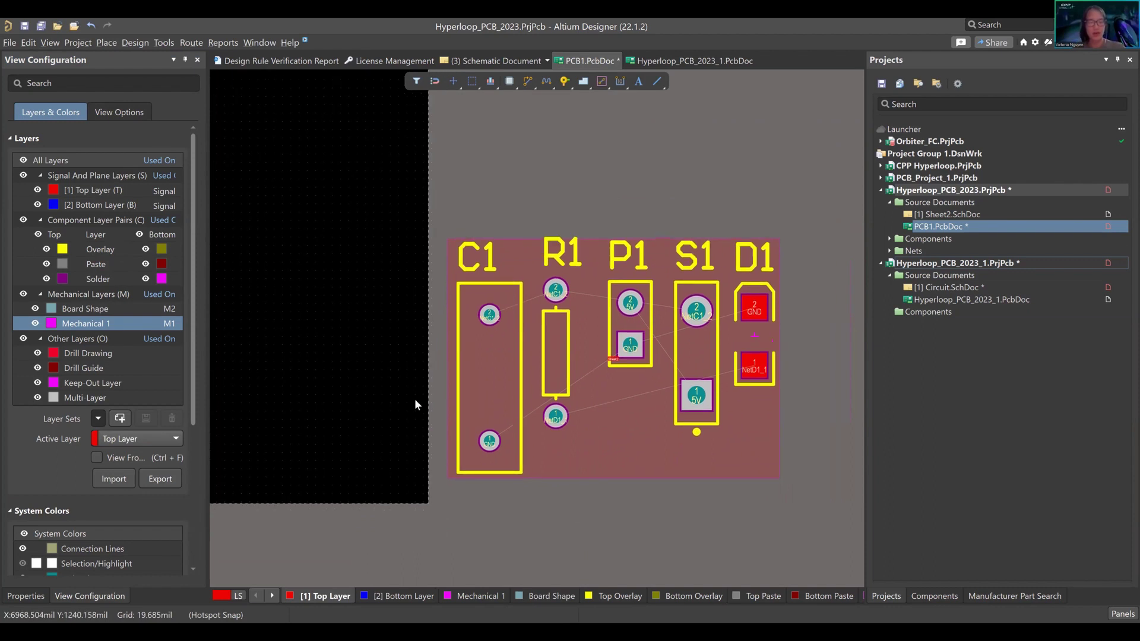
key("shift+s")
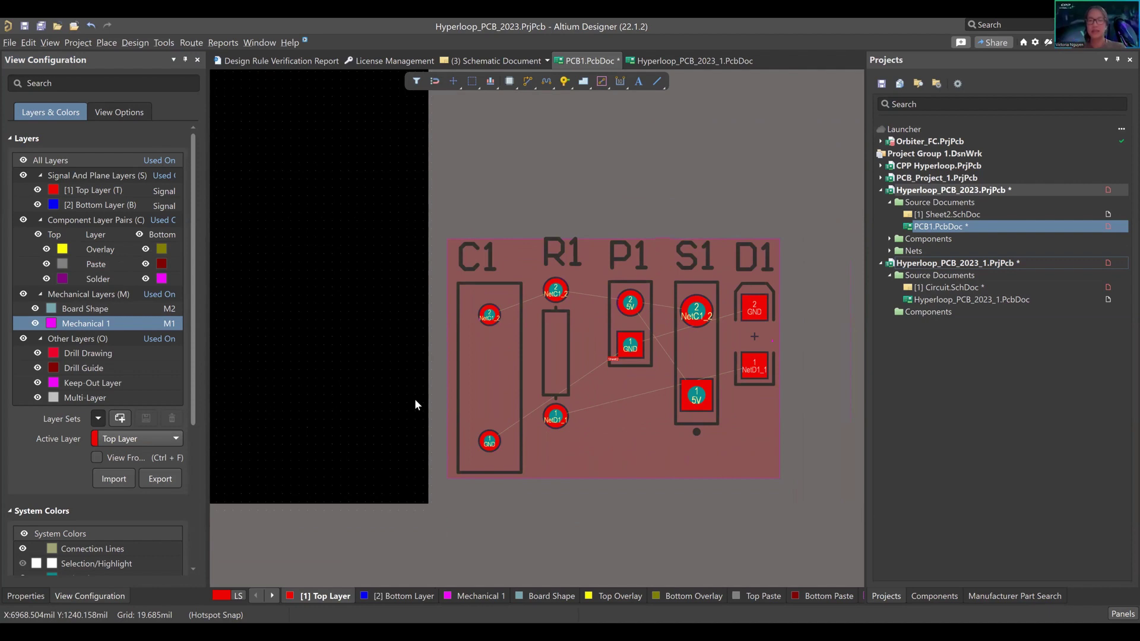
key("shift+s")
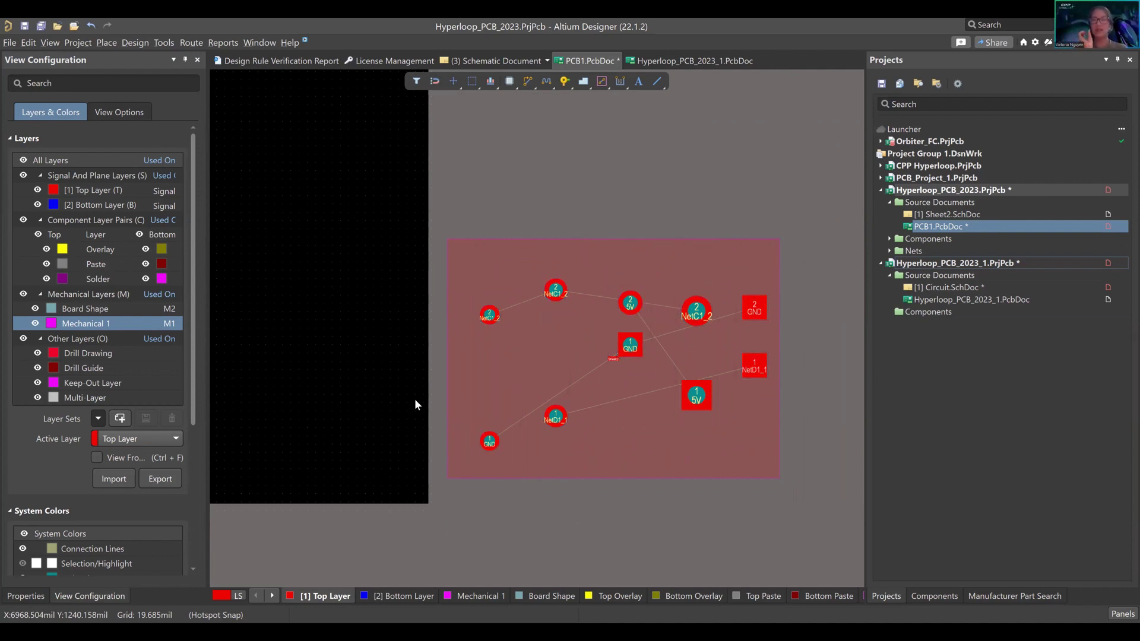
View the Bottom Layer, Mechanical 1, Board Shape and Top Overlay individually, and then turn single layer mode off.
left_click(415, 596)
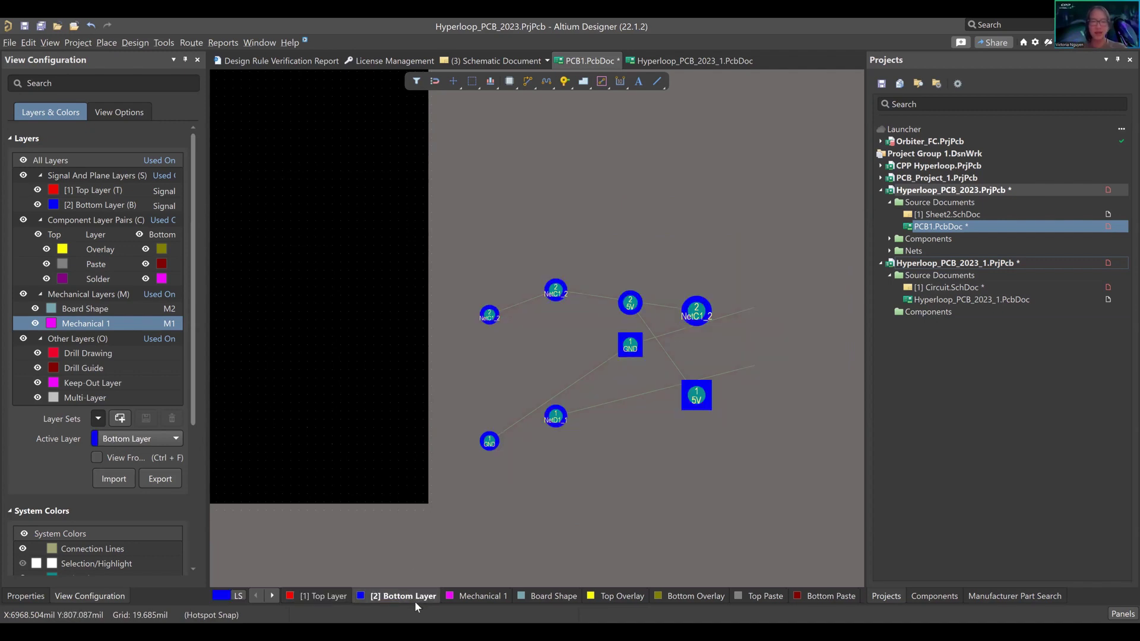
left_click(497, 597)
left_click(546, 598)
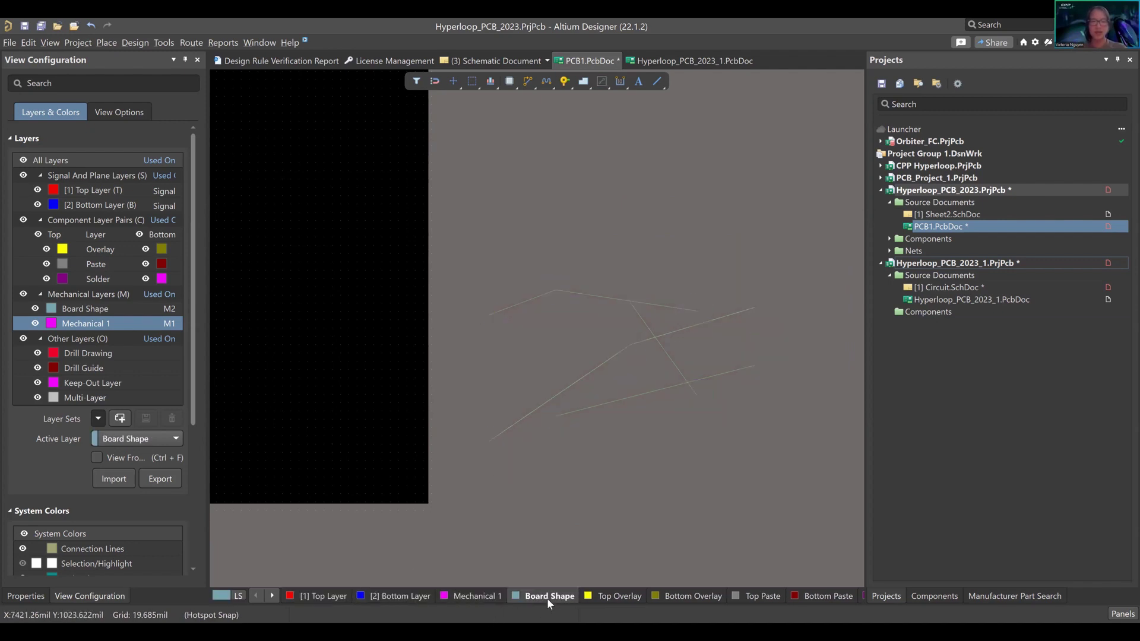
left_click(615, 597)
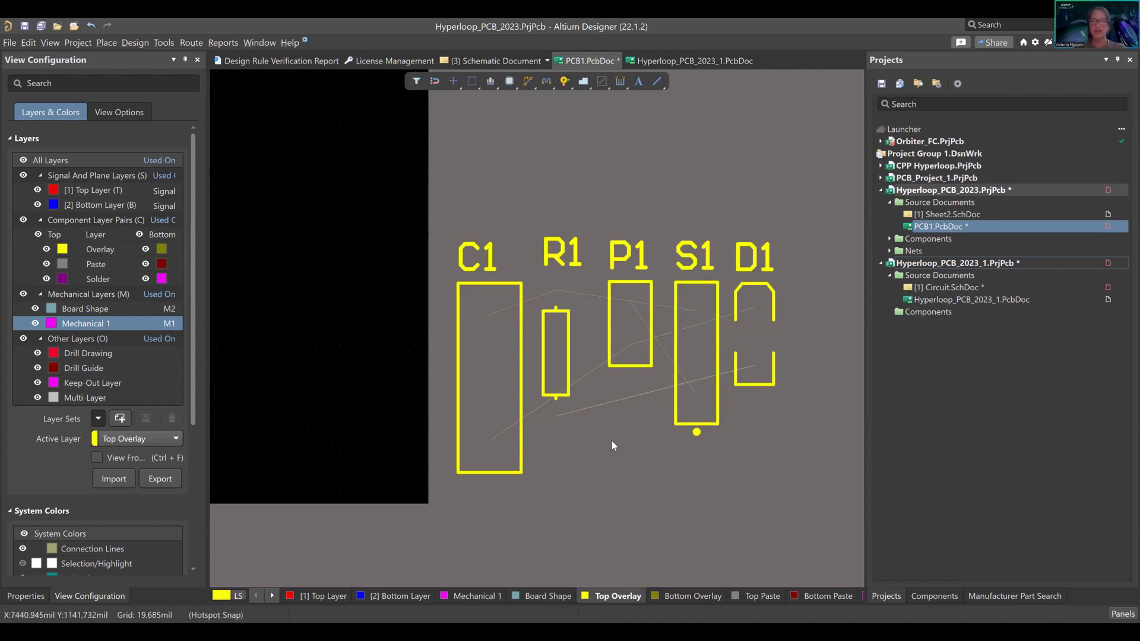
key("shift+s")
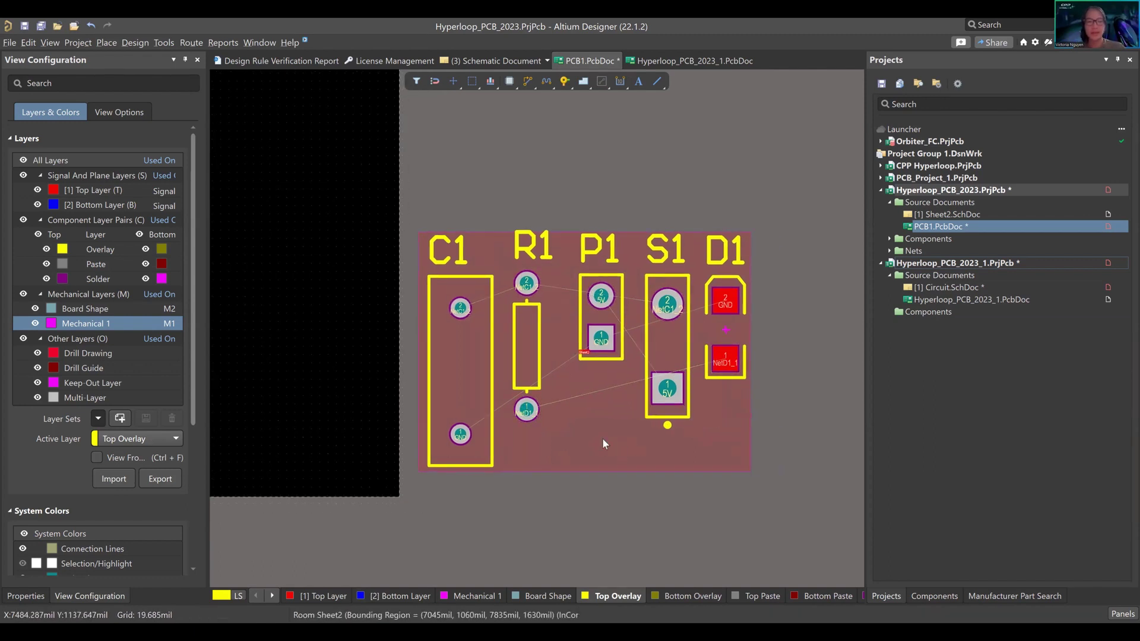
Cycle the active layer back and forth through the layers neighbouring Top Overlay, finishing on Top Paste.
key("KP_Add")
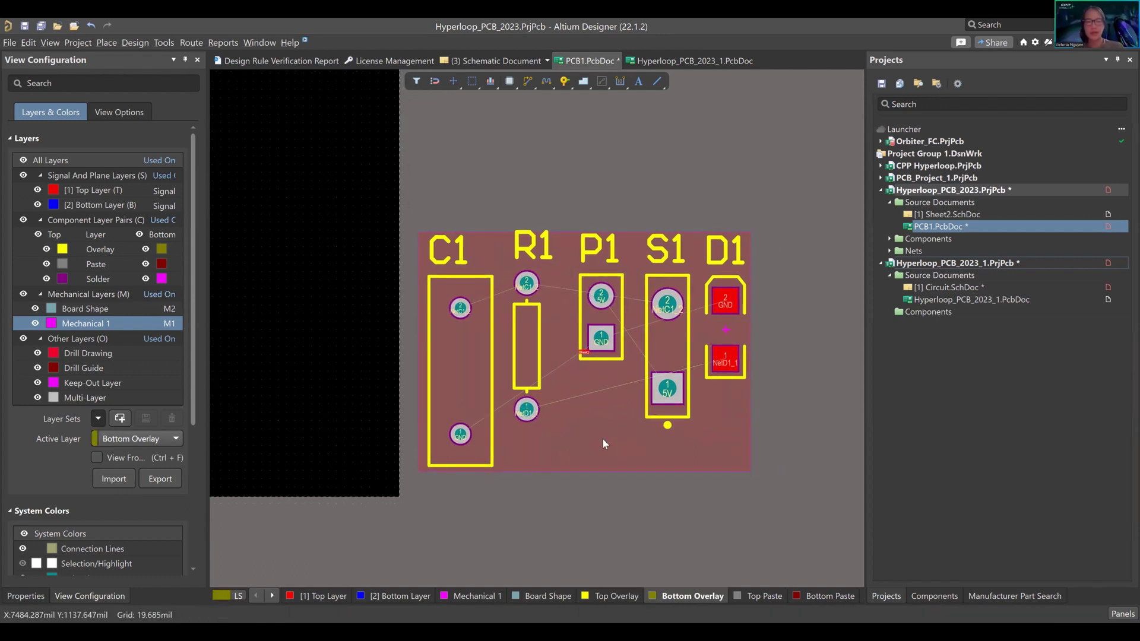
key("KP_Subtract")
key("KP_Subtract")
key("KP_Add")
key("KP_Add")
key("KP_Add")
key("KP_Subtract")
key("KP_Subtract")
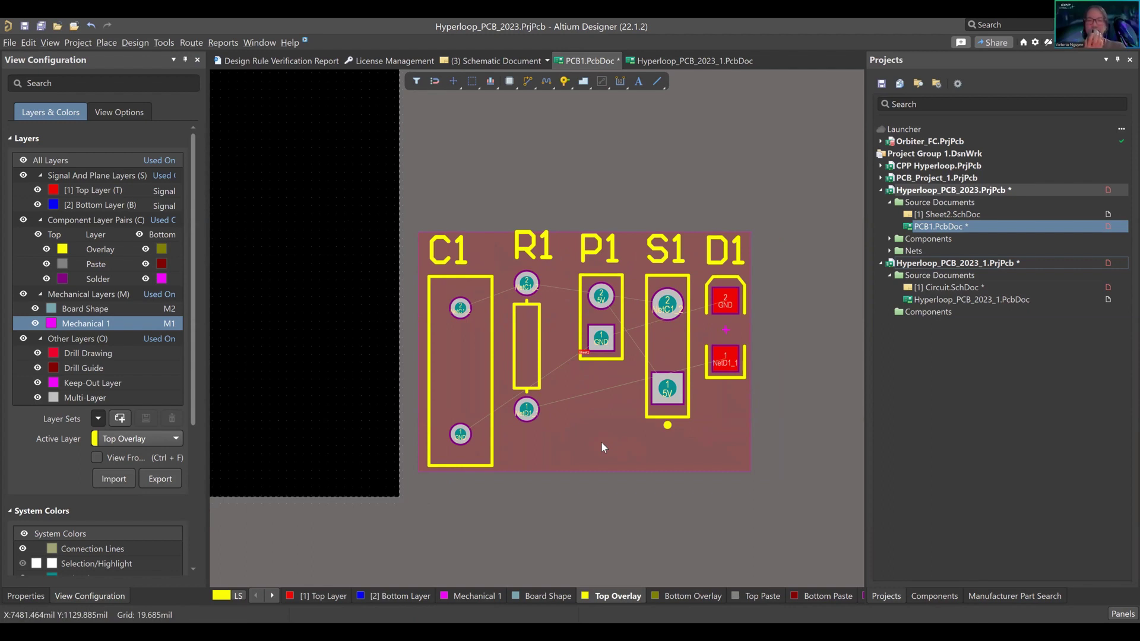
key("KP_Add")
key("KP_Add")
key("KP_Add")
key("KP_Add")
key("KP_Add")
key("KP_Subtract")
key("KP_Subtract")
key("KP_Subtract")
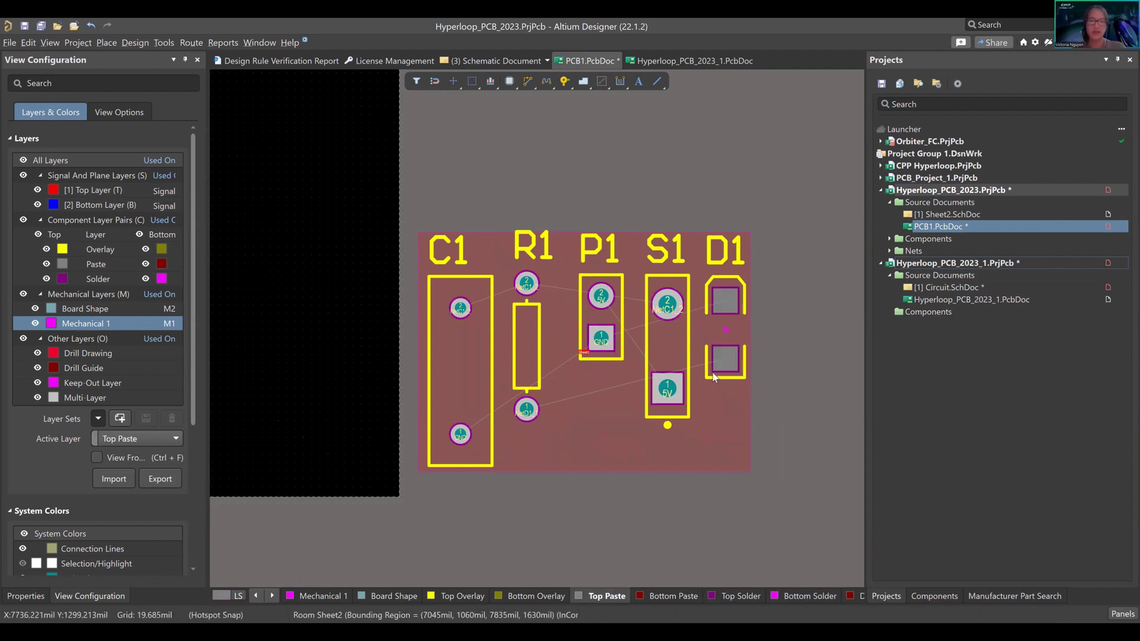
Isolate Top Paste in single layer mode, inspect D1's surface-mount pads up close, and return to showing all layers.
right_click_drag(601, 448, 615, 380)
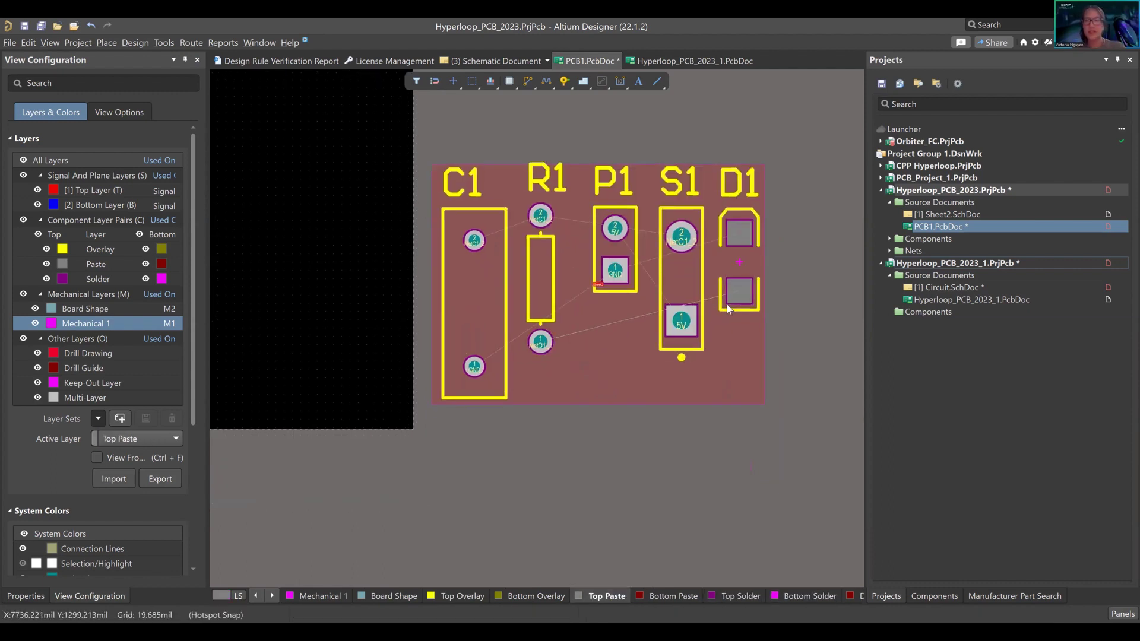
key("shift+s")
key("shift+s")
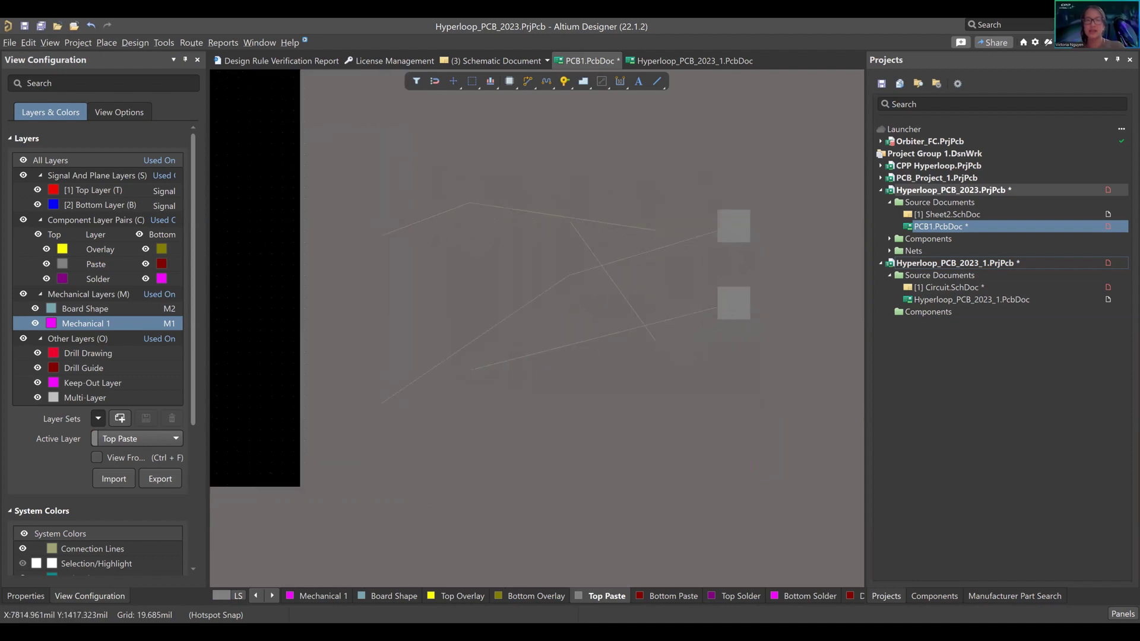
scroll(756, 254, "up", 3, "ctrl")
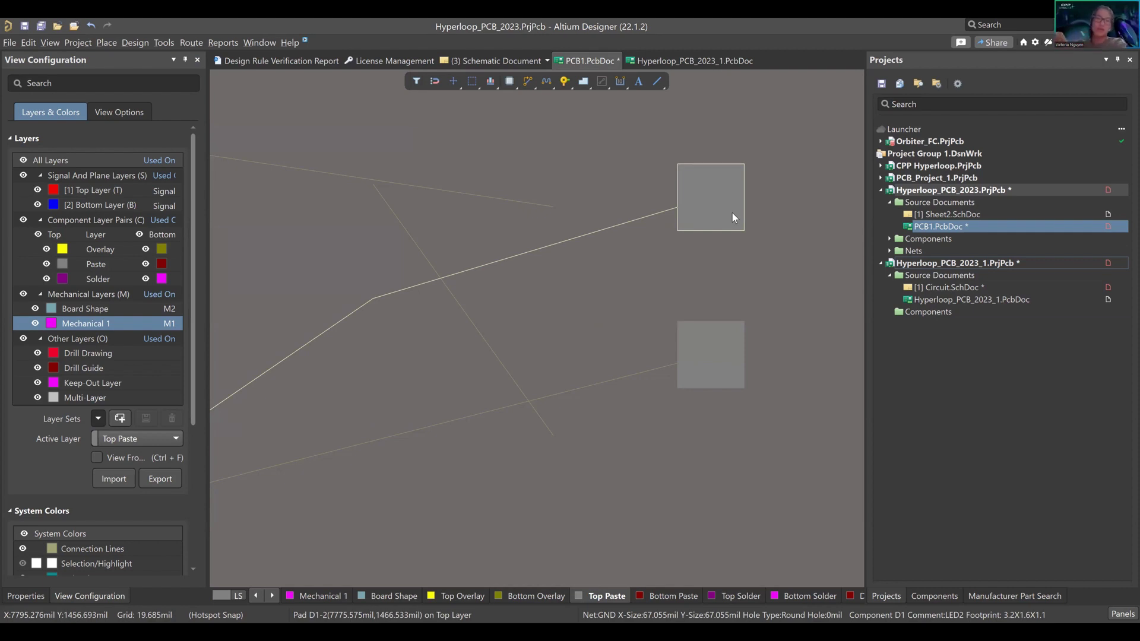
scroll(654, 265, "down", 2, "ctrl")
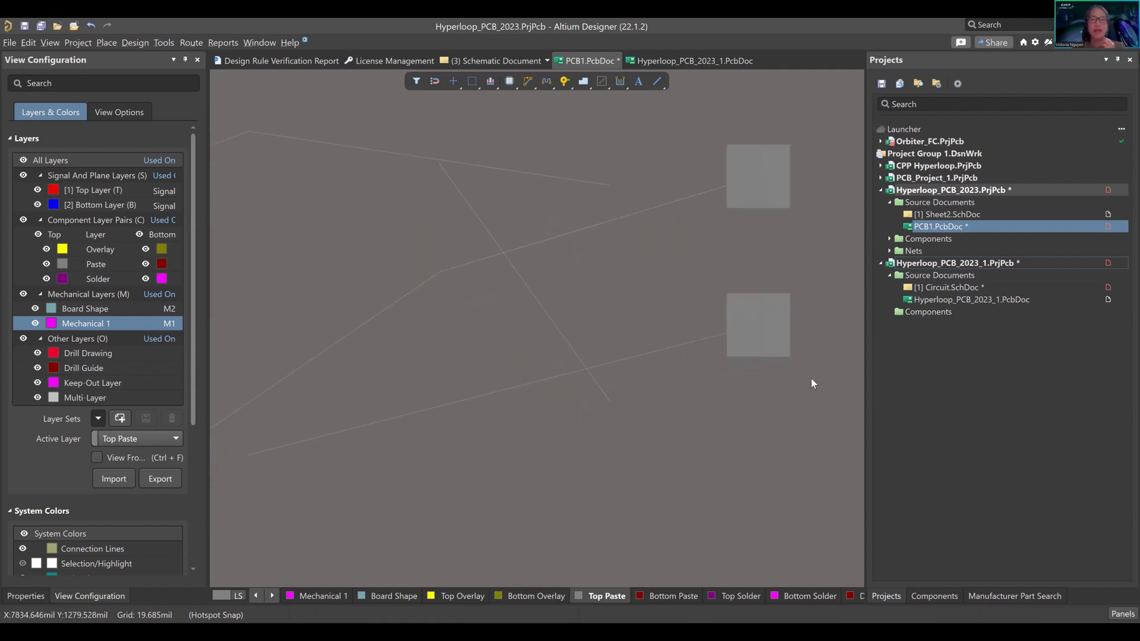
scroll(792, 336, "down", 3, "ctrl")
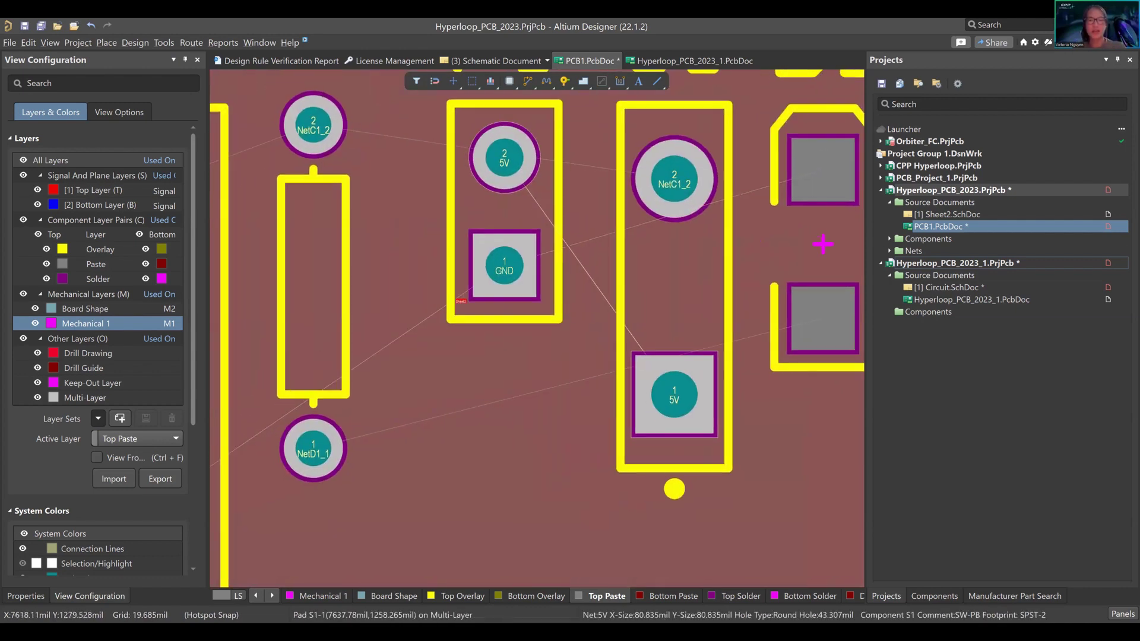
Display the view options of the PCB, with its general settings and object visibility.
scroll(91, 351, "down", 2)
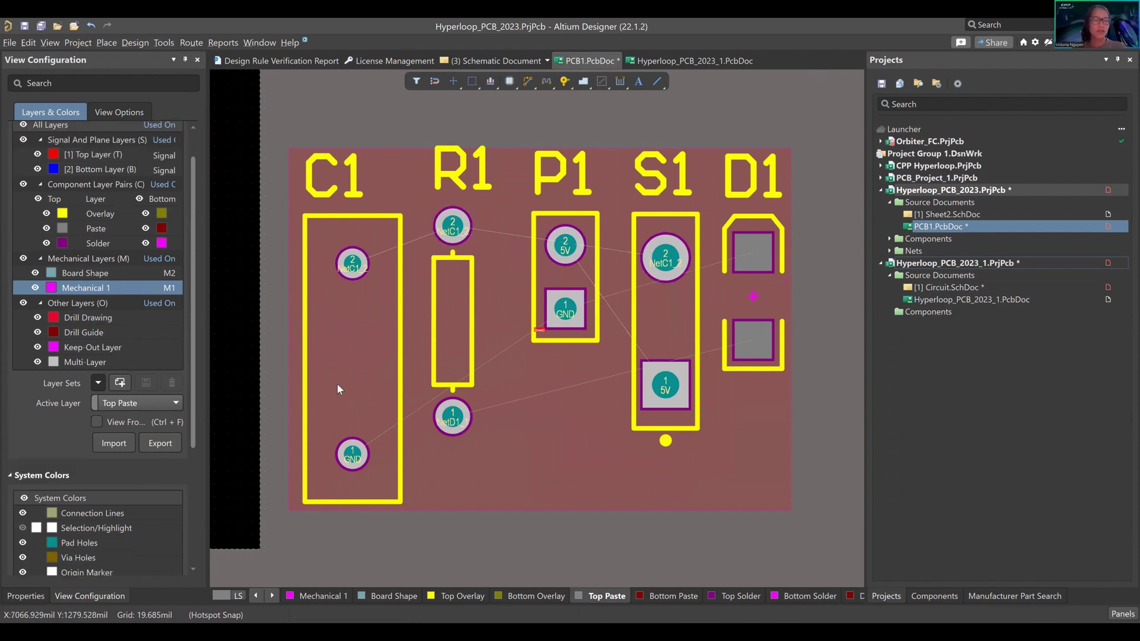
scroll(373, 390, "up", 2)
scroll(132, 369, "up", 2)
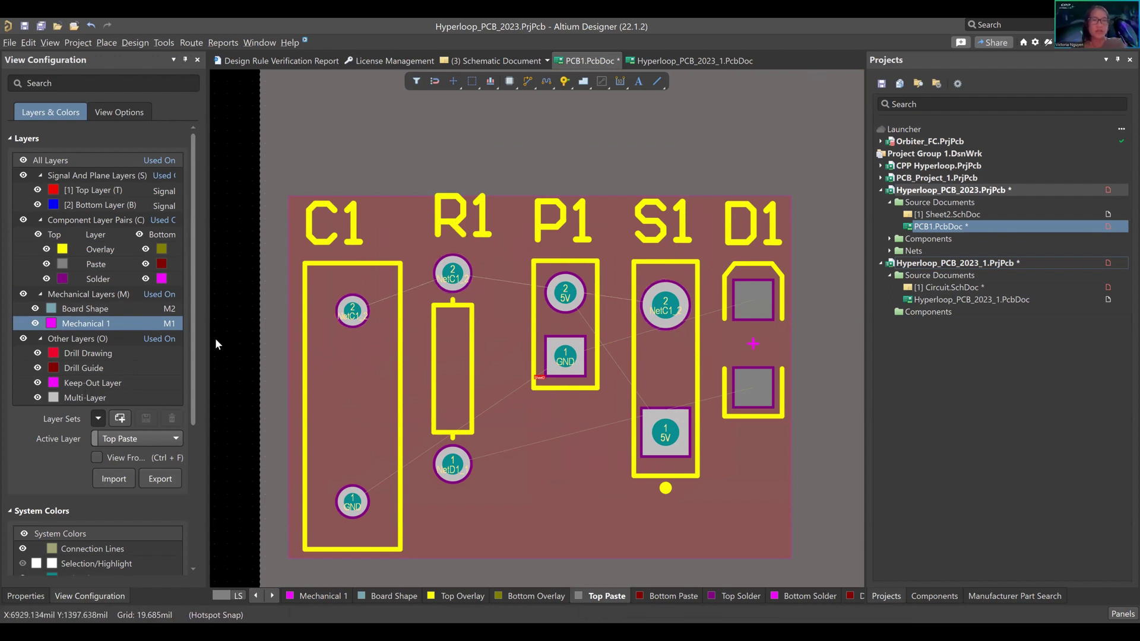
left_click(126, 112)
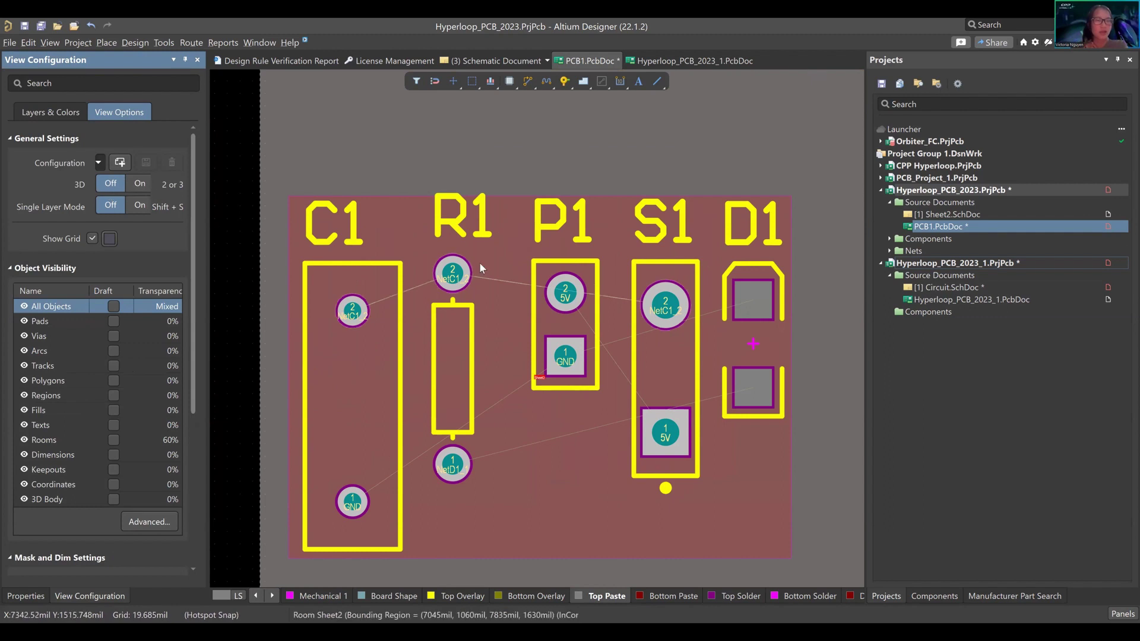
right_click_drag(250, 238, 290, 219)
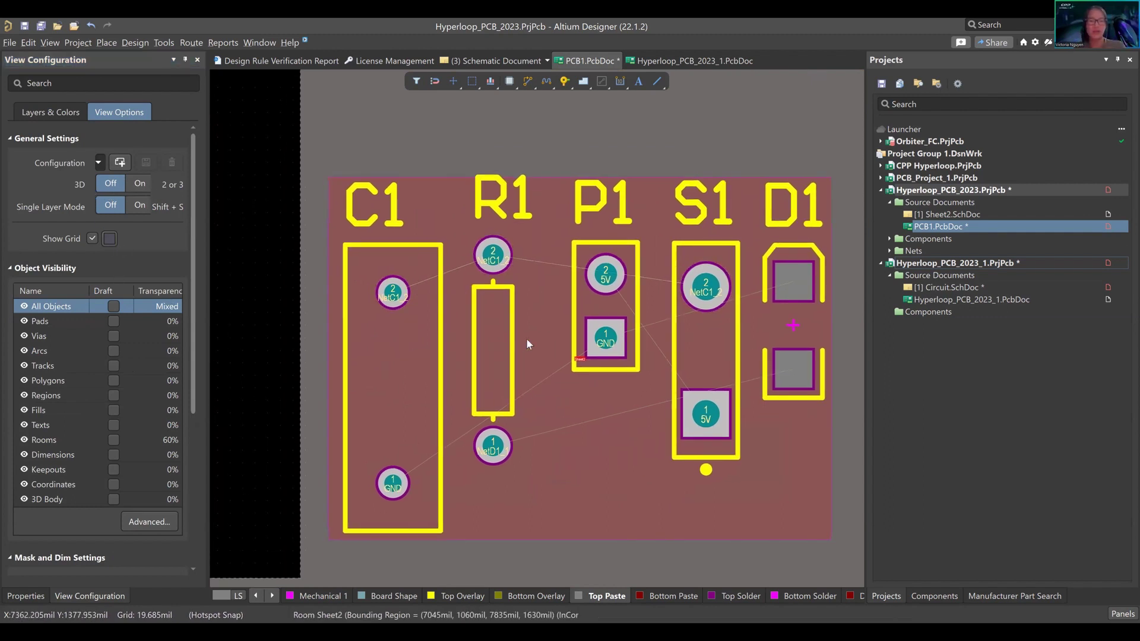
Switch the PCB to the 3D view and raise the board thickness scale to about mid-range to inspect the through-hole pads from the side.
key("3")
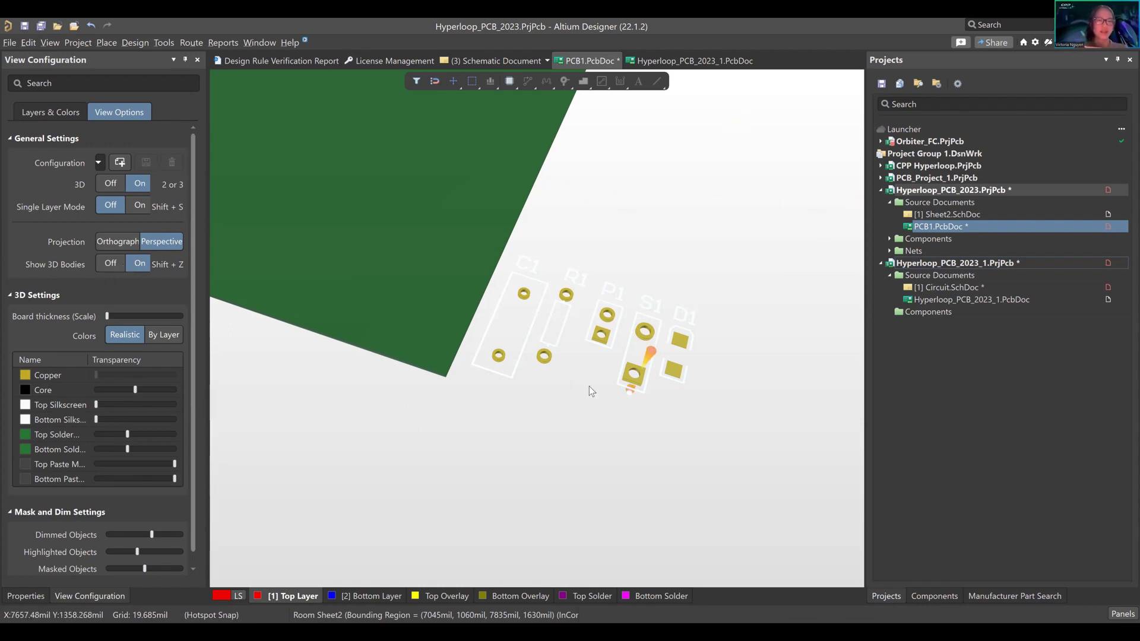
left_click_drag(108, 316, 147, 317)
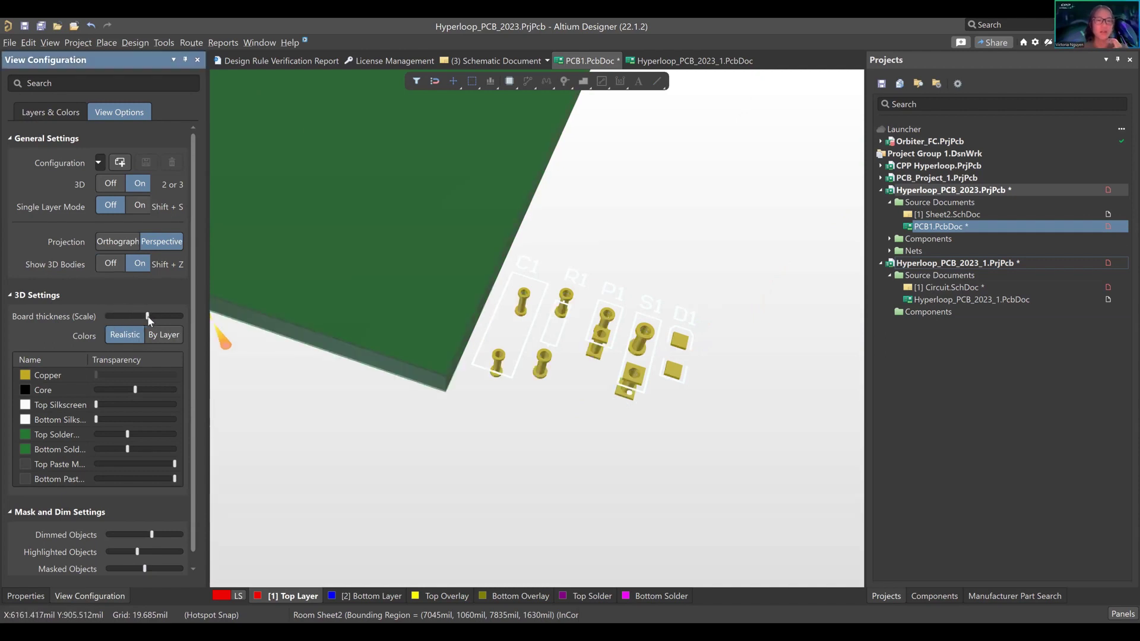
right_click_drag(451, 313, 483, 278)
mouse_move(581, 356)
right_mouse_down("shift")
mouse_move(649, 213)
mouse_move(605, 308)
mouse_move(695, 336)
mouse_move(629, 327)
mouse_move(767, 289)
right_mouse_up("shift")
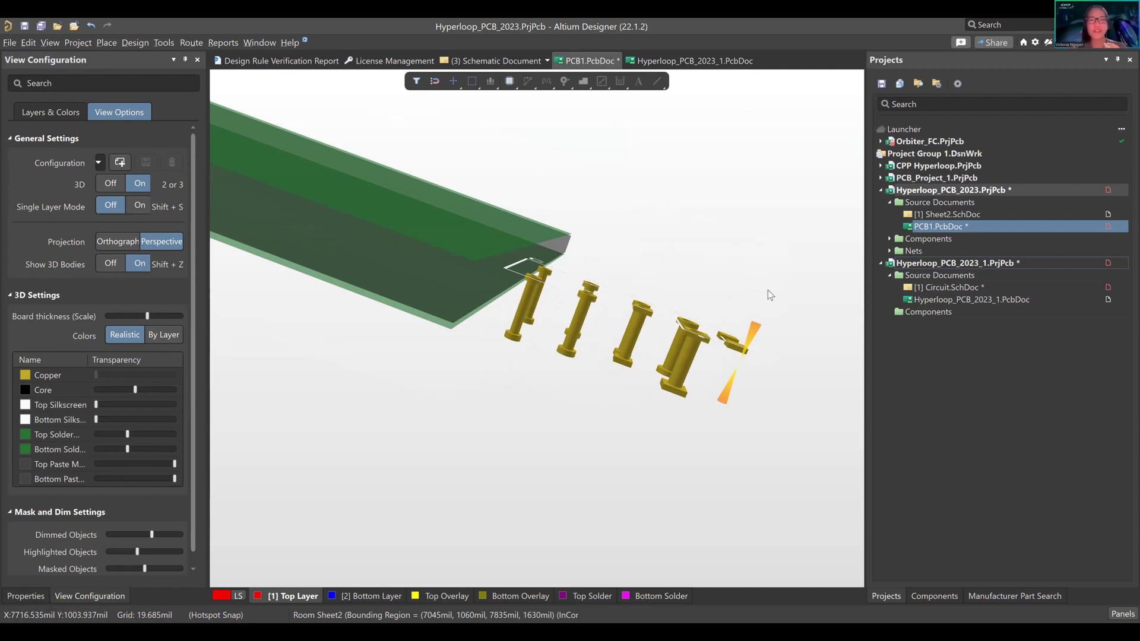
mouse_move(731, 304)
right_mouse_down("shift")
mouse_move(716, 363)
mouse_move(688, 306)
right_mouse_up("shift")
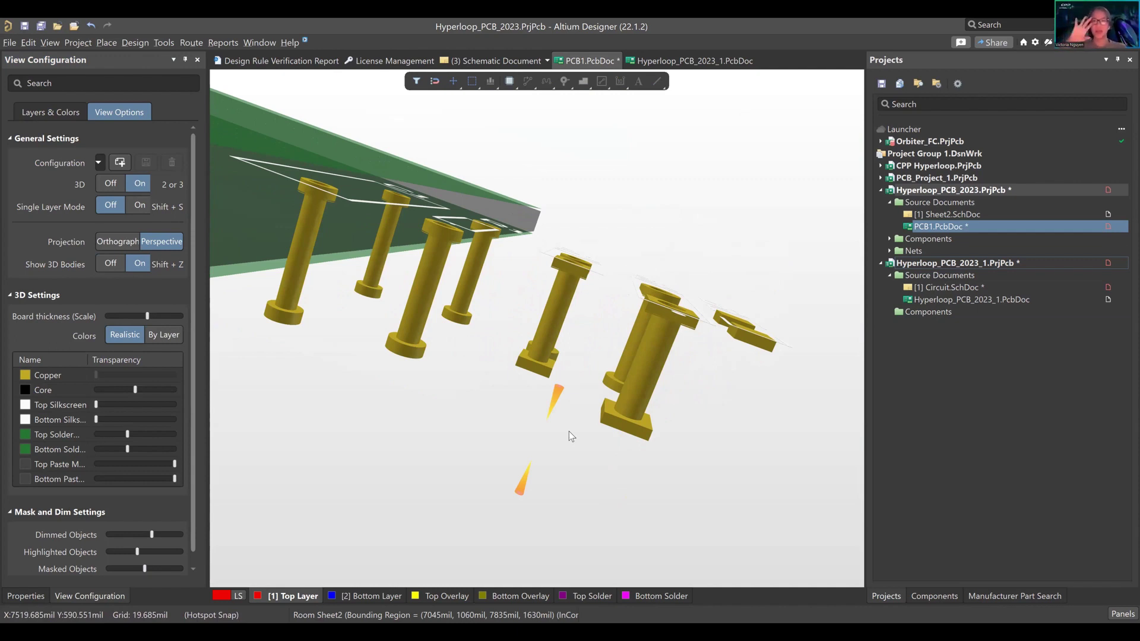
right_click_drag(224, 387, 487, 264, "shift")
mouse_move(618, 189)
right_mouse_down("shift")
mouse_move(524, 254)
mouse_move(566, 233)
right_mouse_up("shift")
right_click_drag(589, 342, 650, 388, "shift")
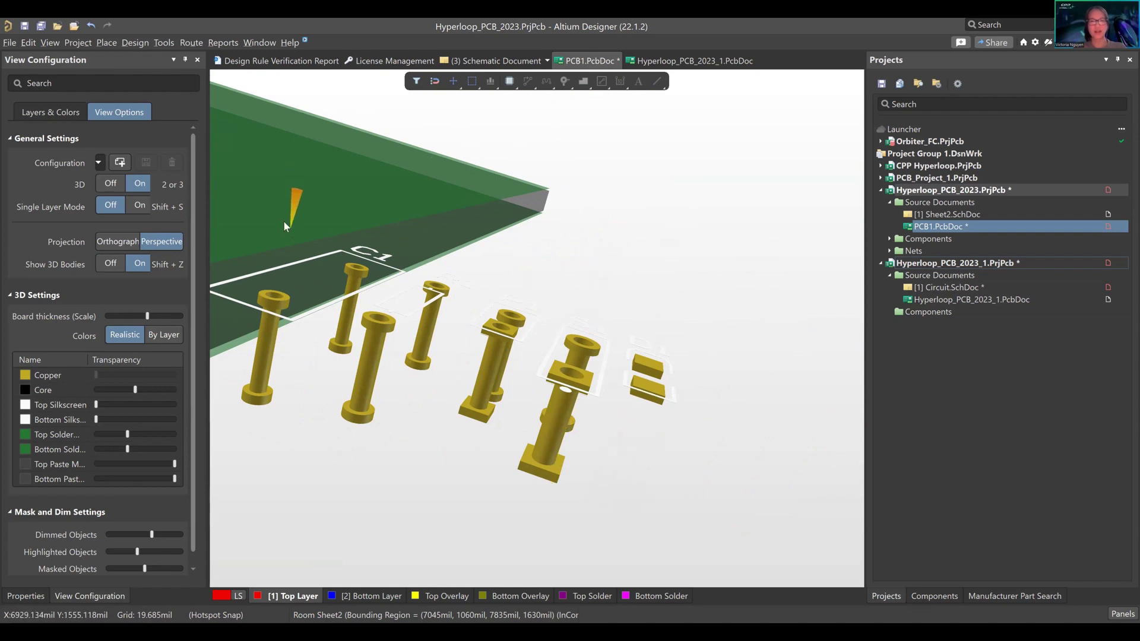
Lower the board thickness scale to its minimum and return the PCB to the 2D view.
right_click_drag(671, 409, 534, 427, "shift")
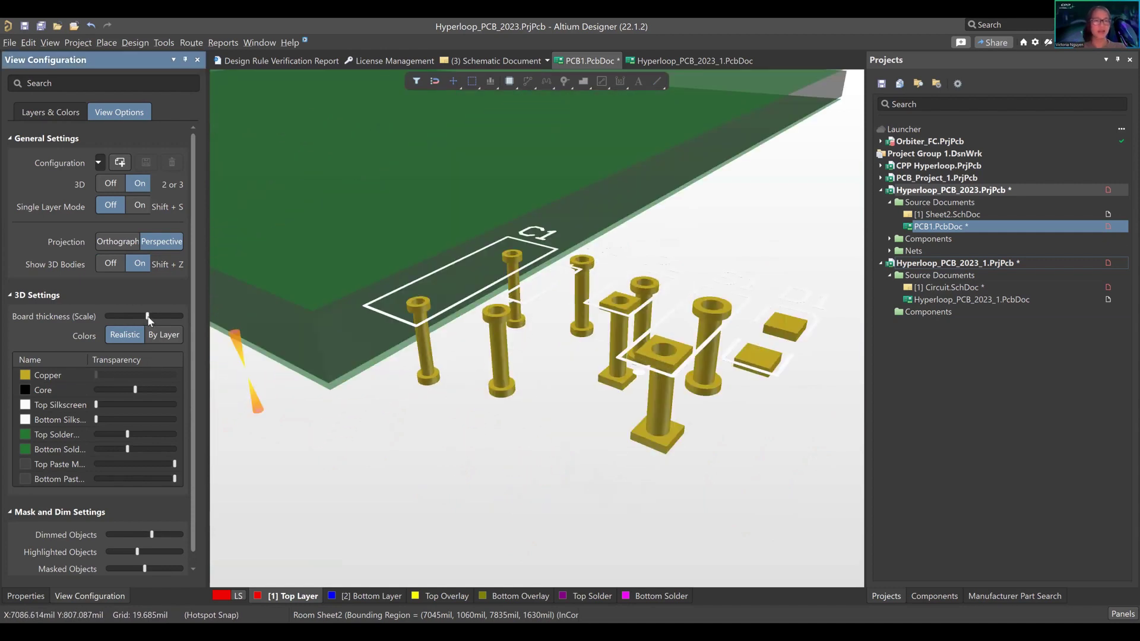
left_click_drag(146, 317, 103, 320)
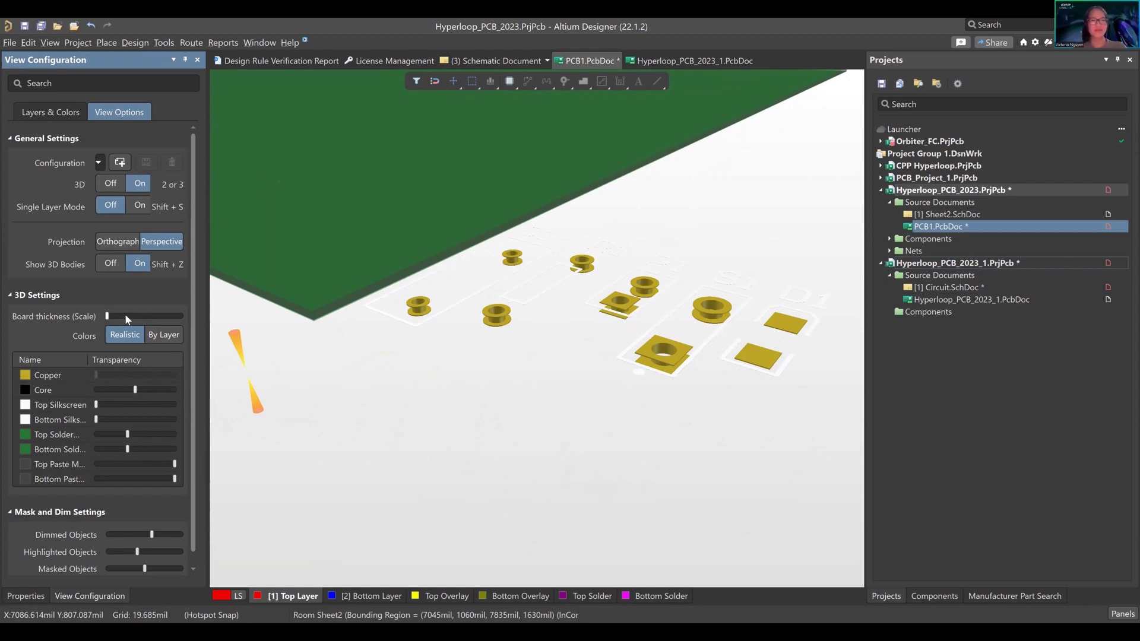
right_click_drag(433, 237, 452, 273)
key("2")
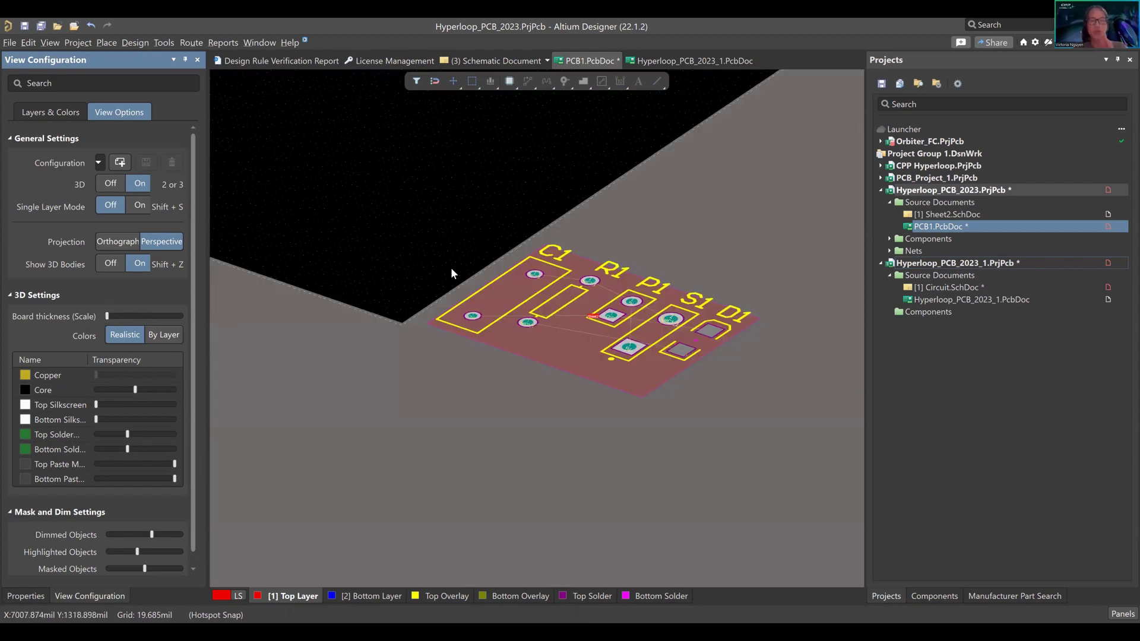
scroll(579, 284, "down", 3, "ctrl")
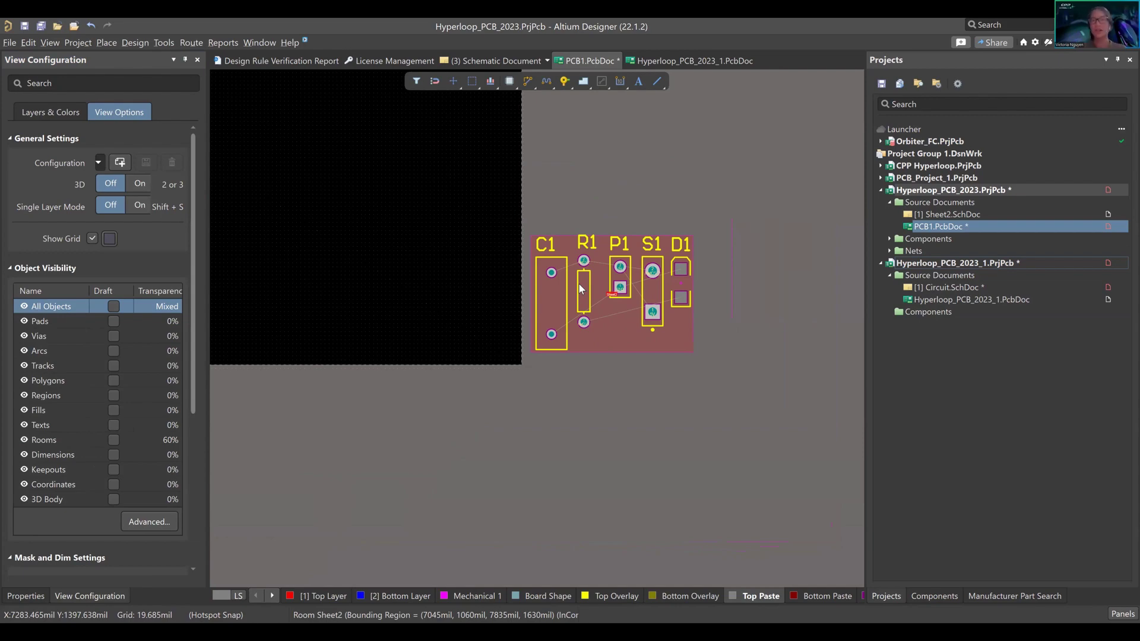
right_click_drag(579, 284, 461, 343)
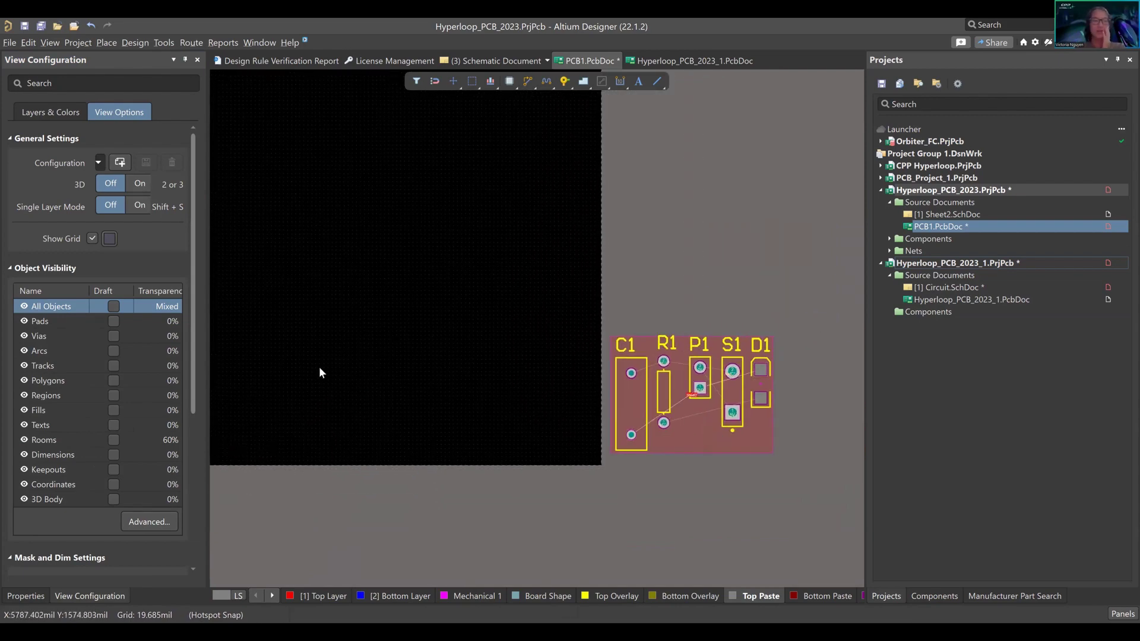
Display the board properties and examine the overall board area and the component room beside it.
left_click(34, 596)
scroll(430, 415, "up", 3, "ctrl")
right_click_drag(295, 435, 473, 433)
scroll(471, 428, "down", 4, "ctrl")
scroll(563, 363, "up", 1, "ctrl")
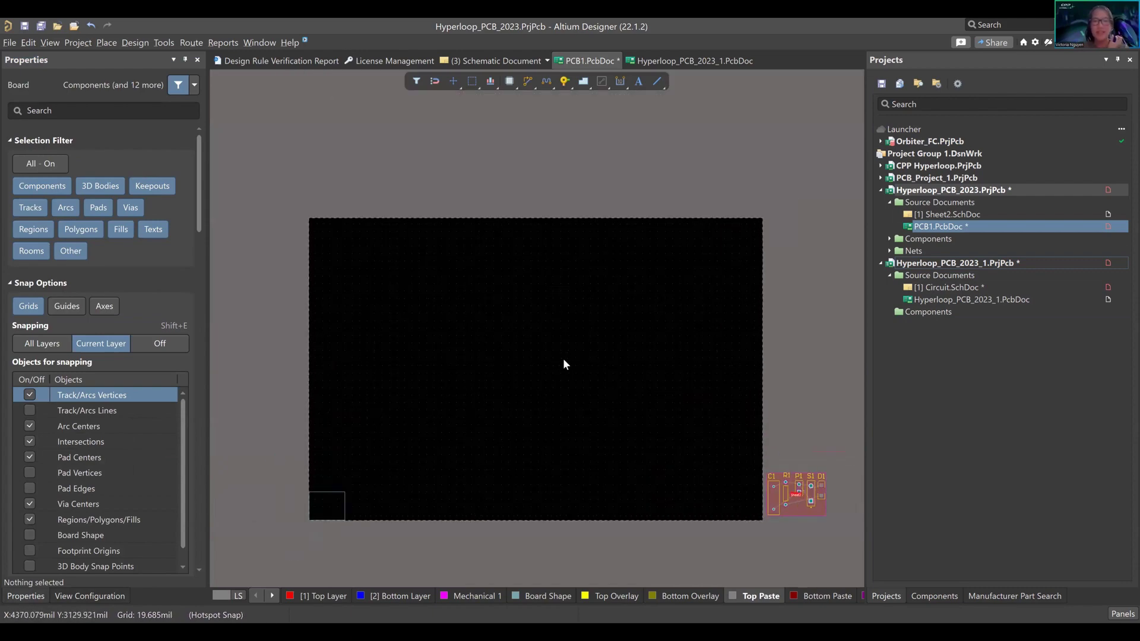
scroll(797, 499, "up", 1, "ctrl")
scroll(796, 496, "up", 3, "ctrl")
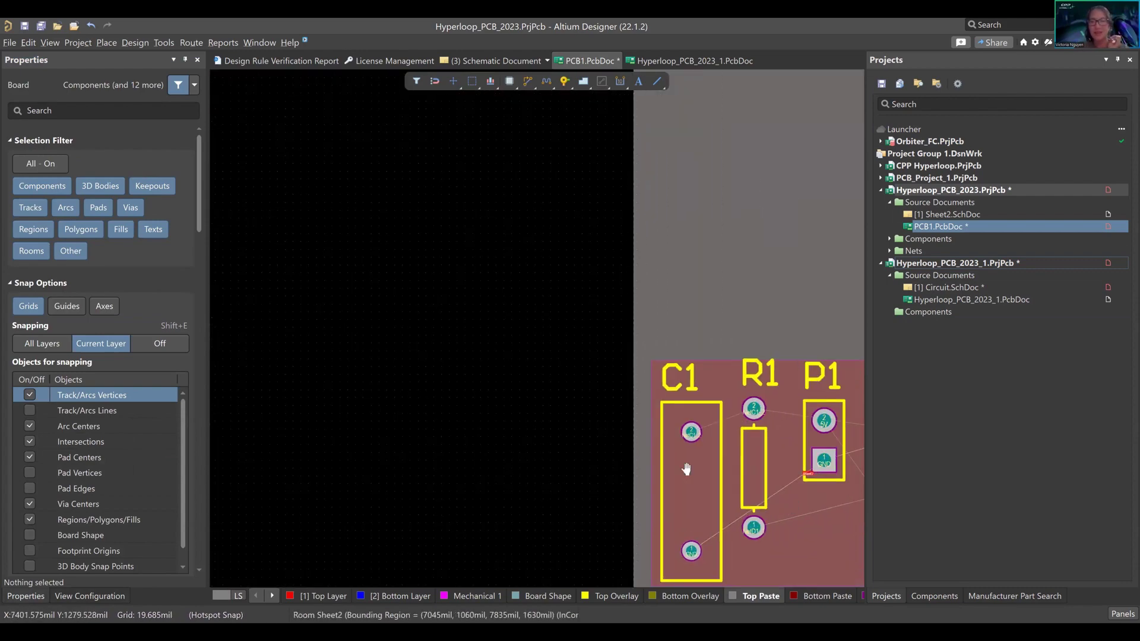
scroll(649, 441, "down", 5, "ctrl")
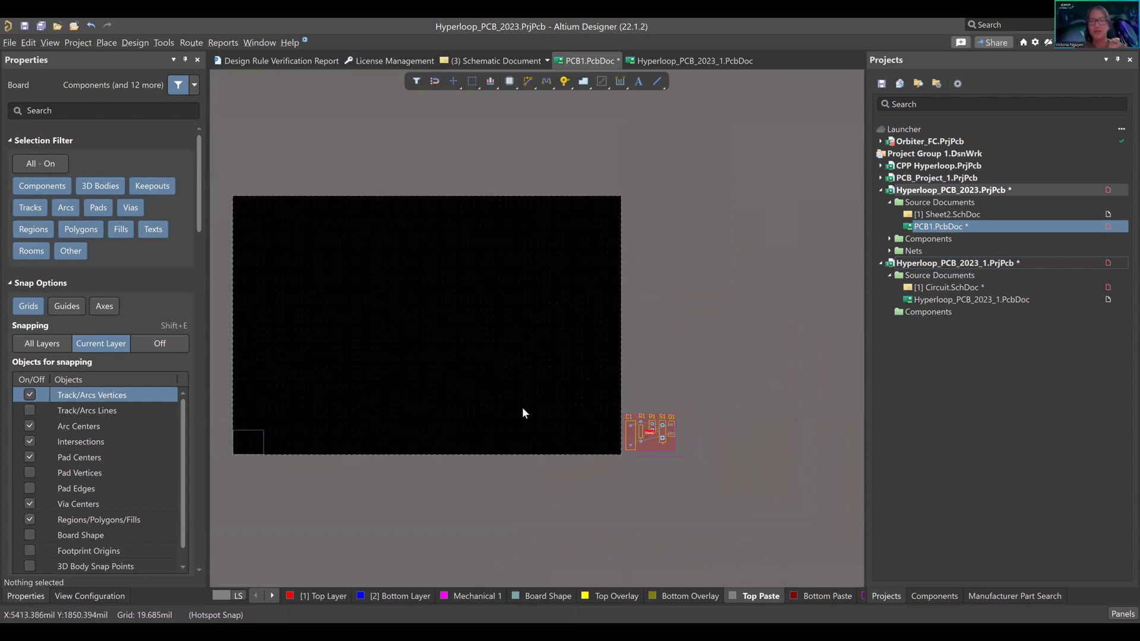
right_click_drag(467, 418, 593, 376)
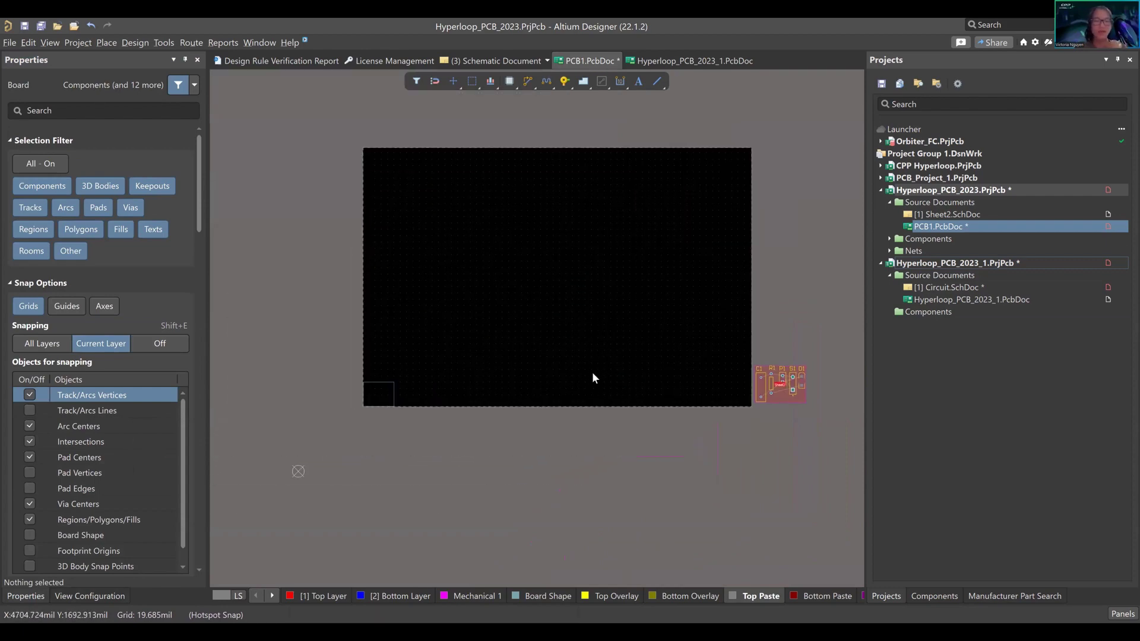
scroll(379, 364, "up", 2, "ctrl")
scroll(383, 357, "down", 2, "ctrl")
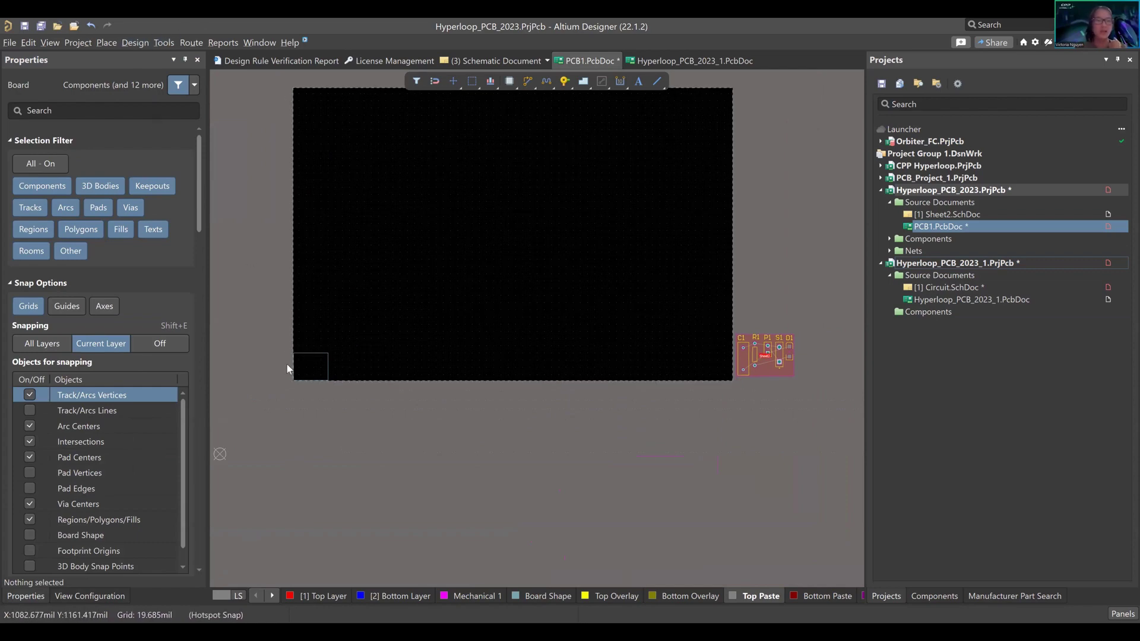
scroll(480, 284, "up", 1)
scroll(480, 285, "up", 1)
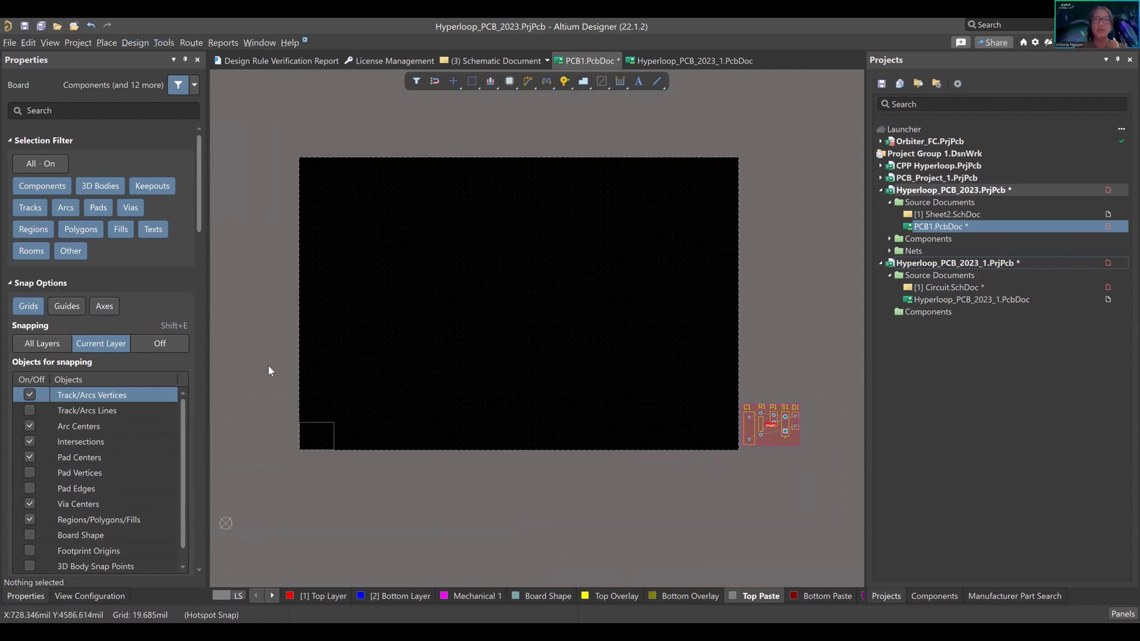
Display the PCB's layer and color list and inspect the C1, R1, P1, S1 and D1 footprints up close.
left_click(89, 597)
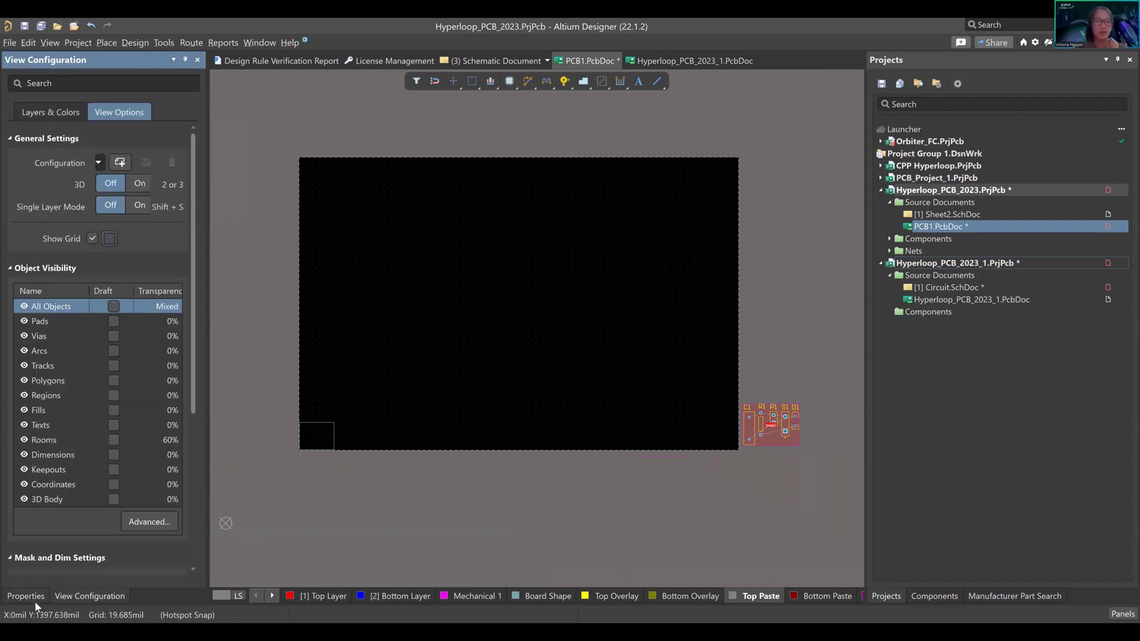
left_click(39, 111)
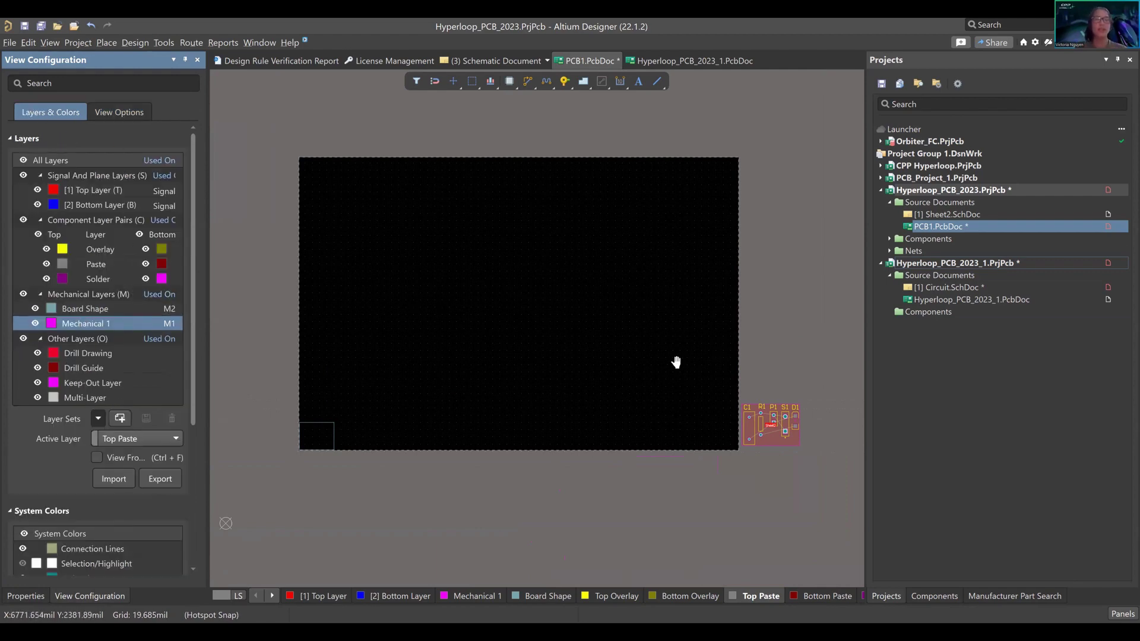
scroll(683, 361, "right", 3, "shift")
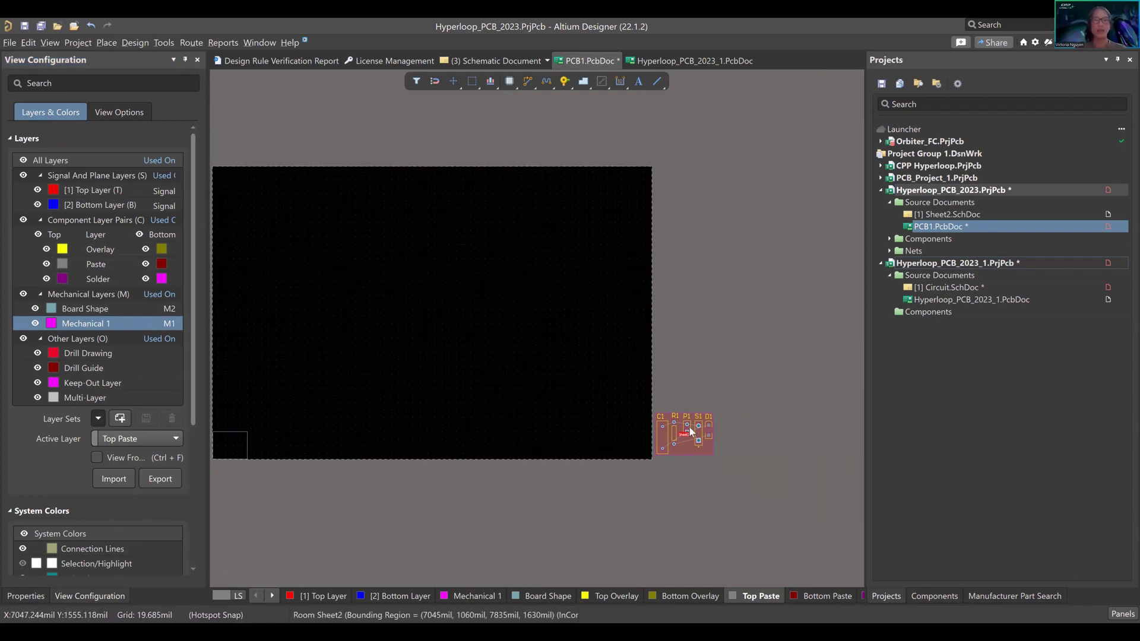
scroll(726, 425, "up", 5, "ctrl")
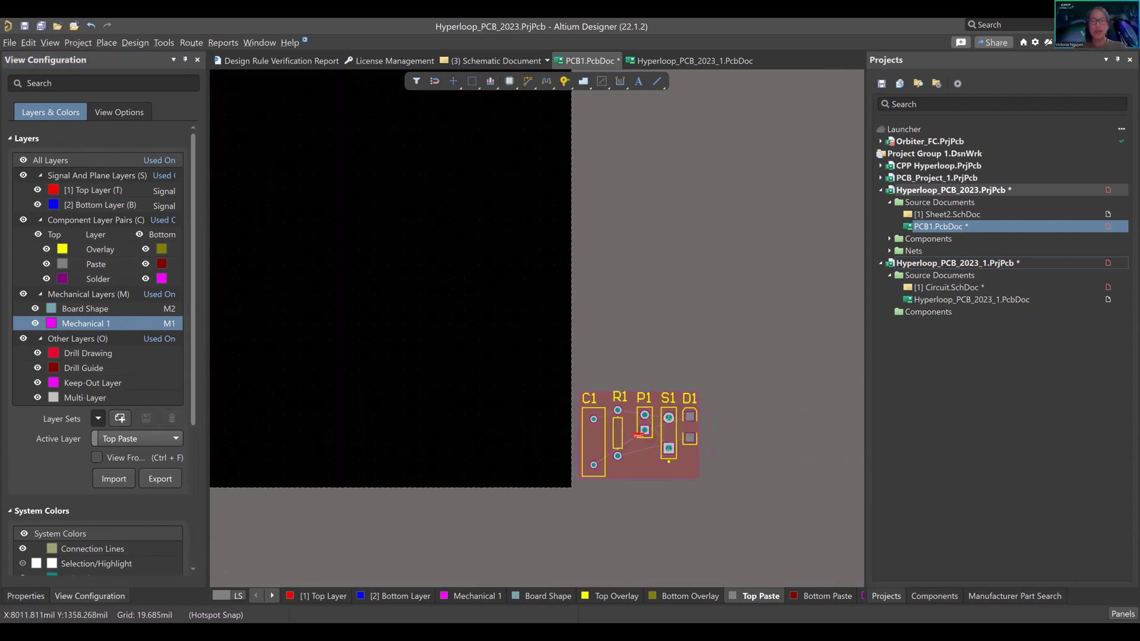
right_click_drag(717, 392, 739, 376)
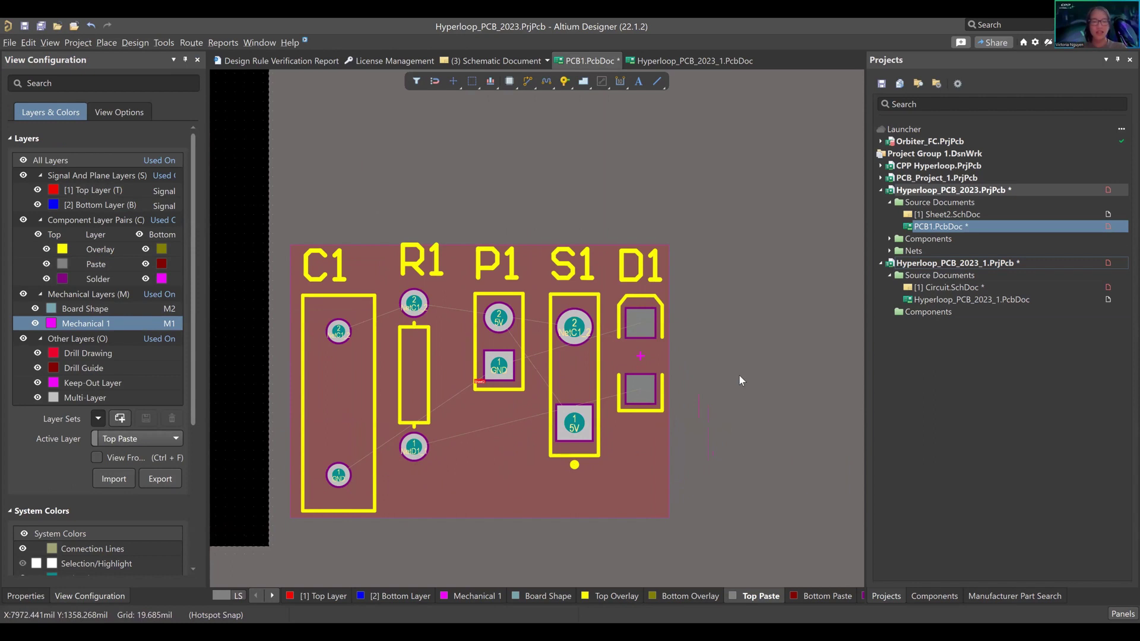
Turn on single layer mode, make Mechanical 1 the active layer, and inspect the component room and board area.
key("shift+s")
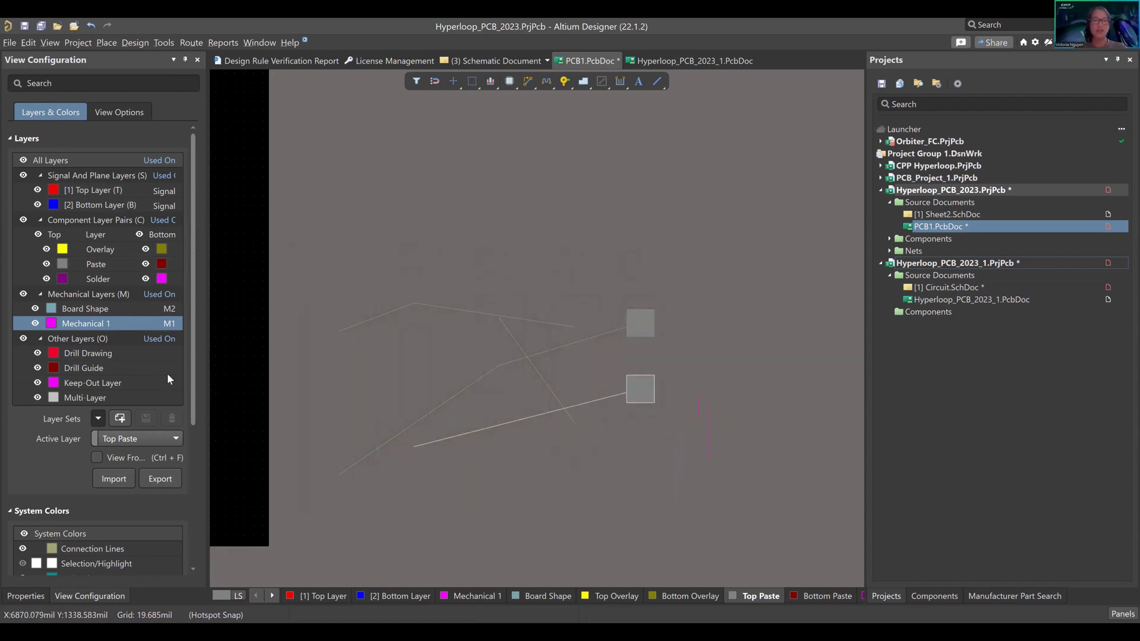
left_click(475, 596)
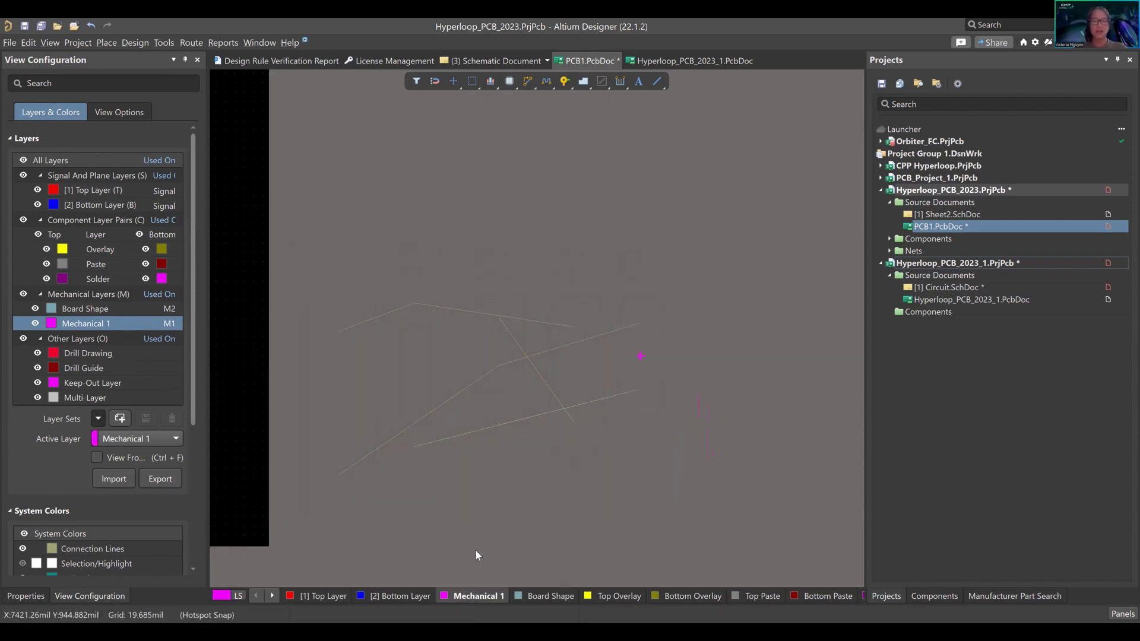
right_click_drag(457, 355, 570, 365)
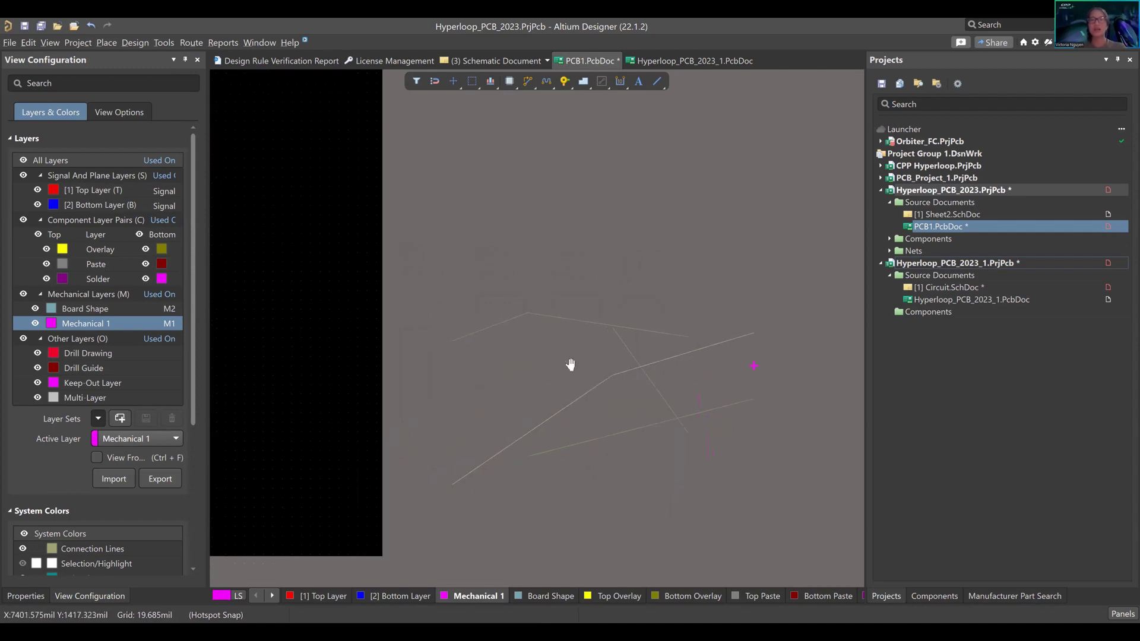
scroll(570, 364, "down", 3, "ctrl")
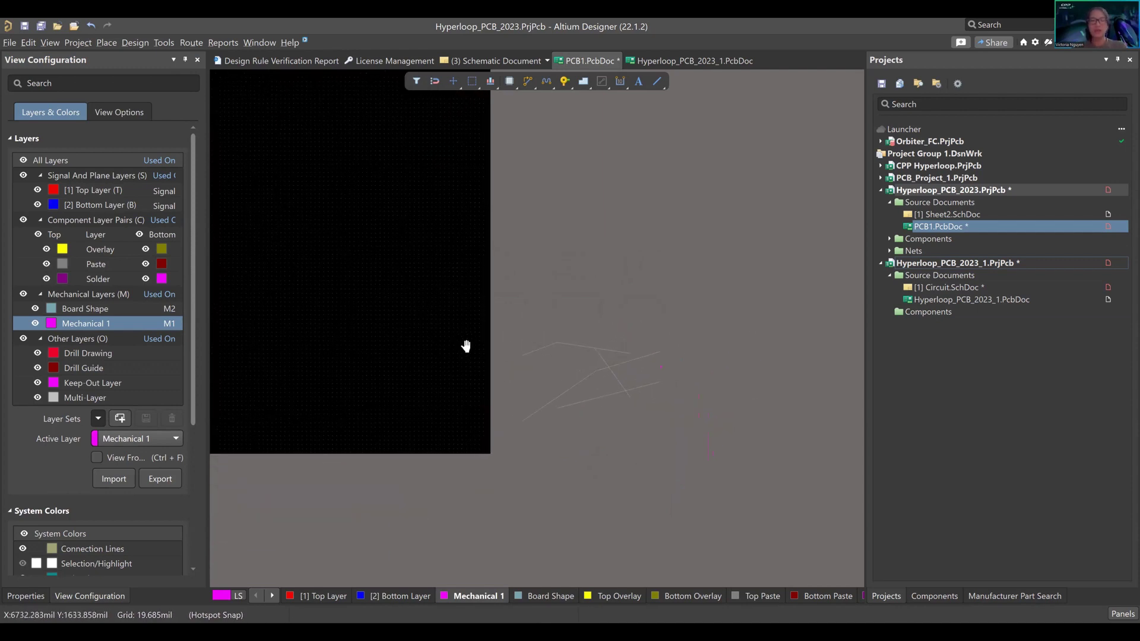
right_click_drag(466, 346, 542, 359)
scroll(545, 362, "down", 2, "ctrl")
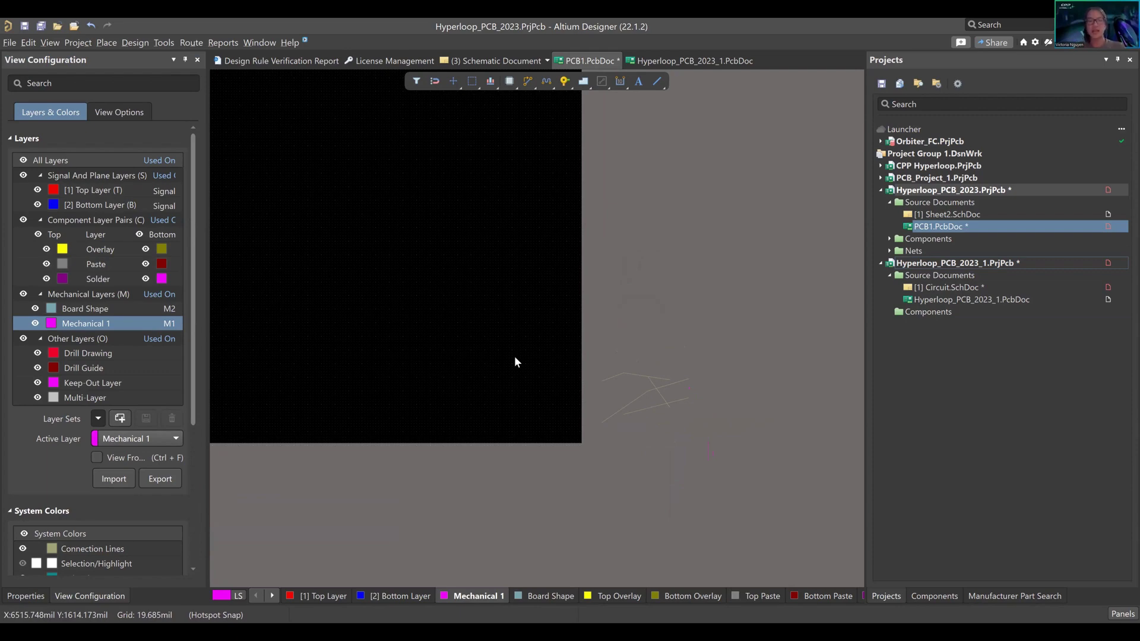
right_click_drag(401, 338, 596, 369)
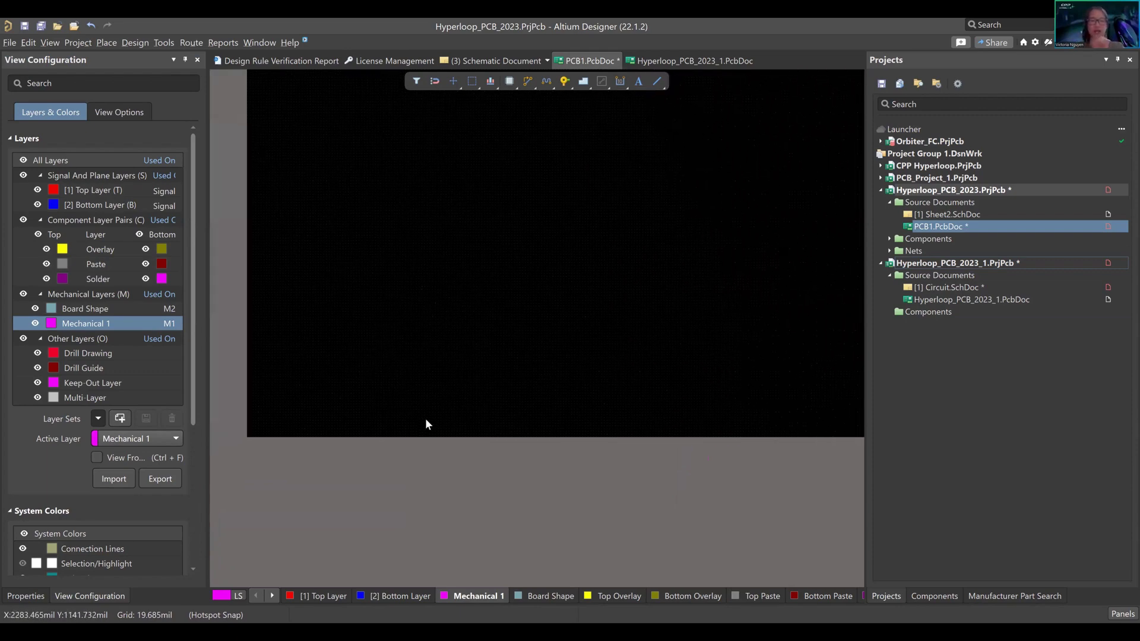
right_click(103, 293)
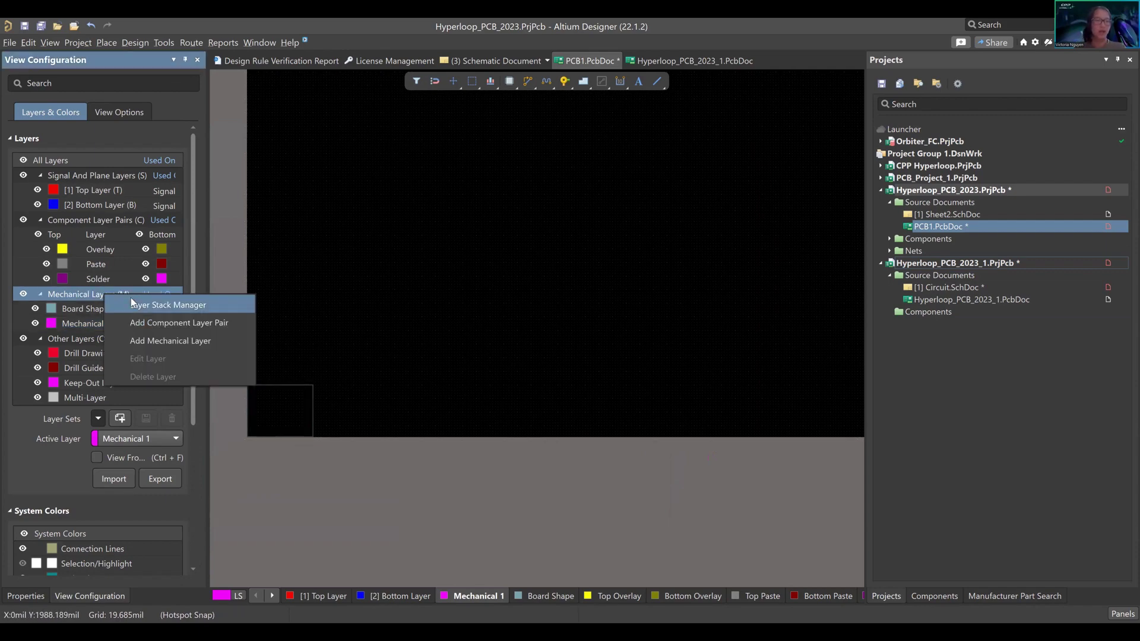
left_click(141, 340)
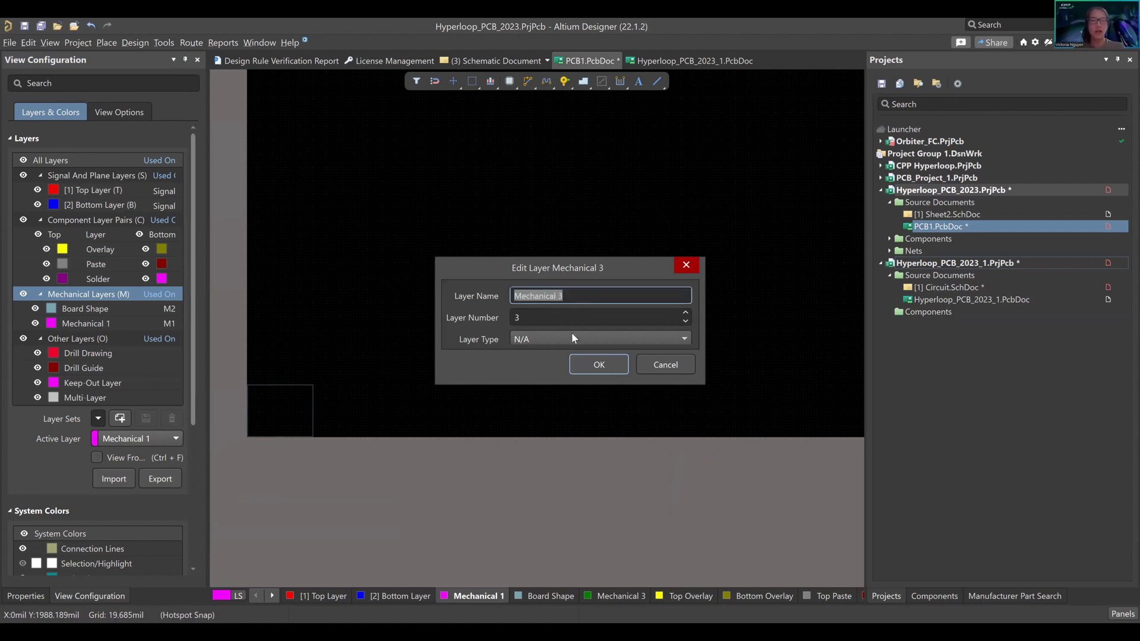
left_click(656, 366)
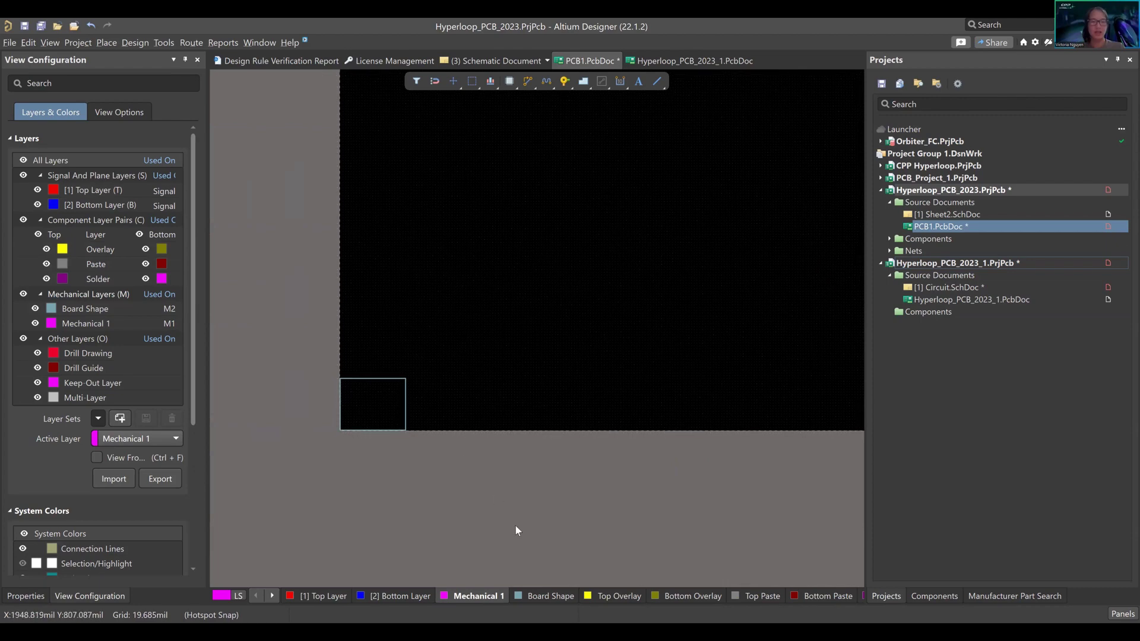
Make Board Shape the active layer and inspect the small rectangle in the board's lower-left corner.
left_click(547, 597)
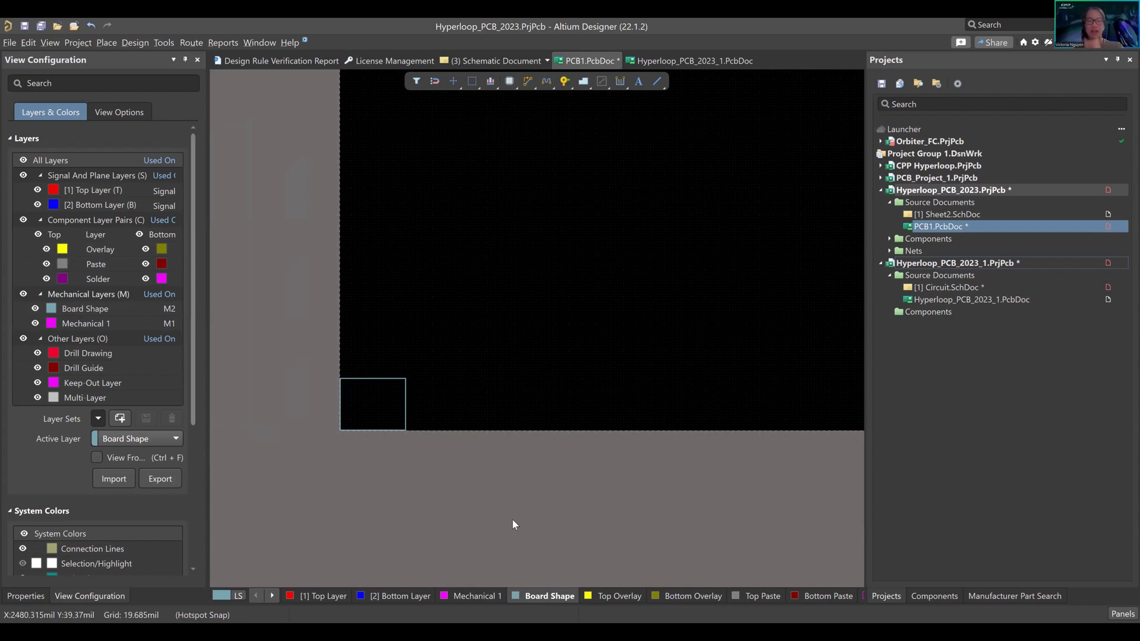
scroll(407, 428, "up", 1, "ctrl")
right_click_drag(408, 427, 658, 494)
scroll(543, 431, "up", 2, "ctrl")
scroll(496, 394, "down", 1, "ctrl")
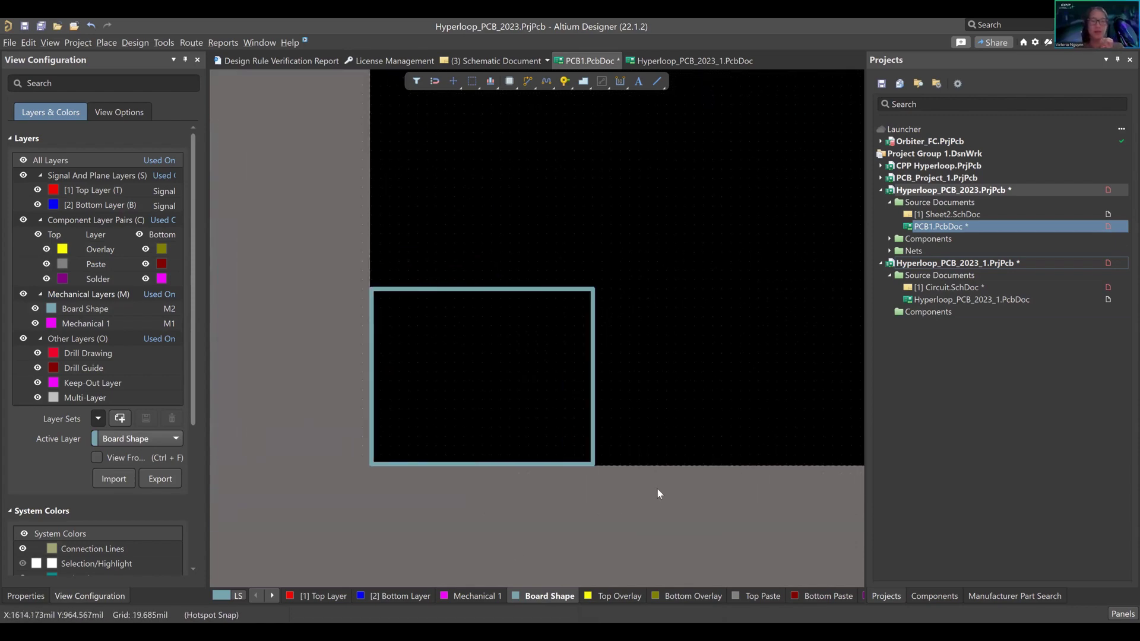
Select all four lines of the small rectangle on the Board Shape layer and delete them.
key("ctrl+a")
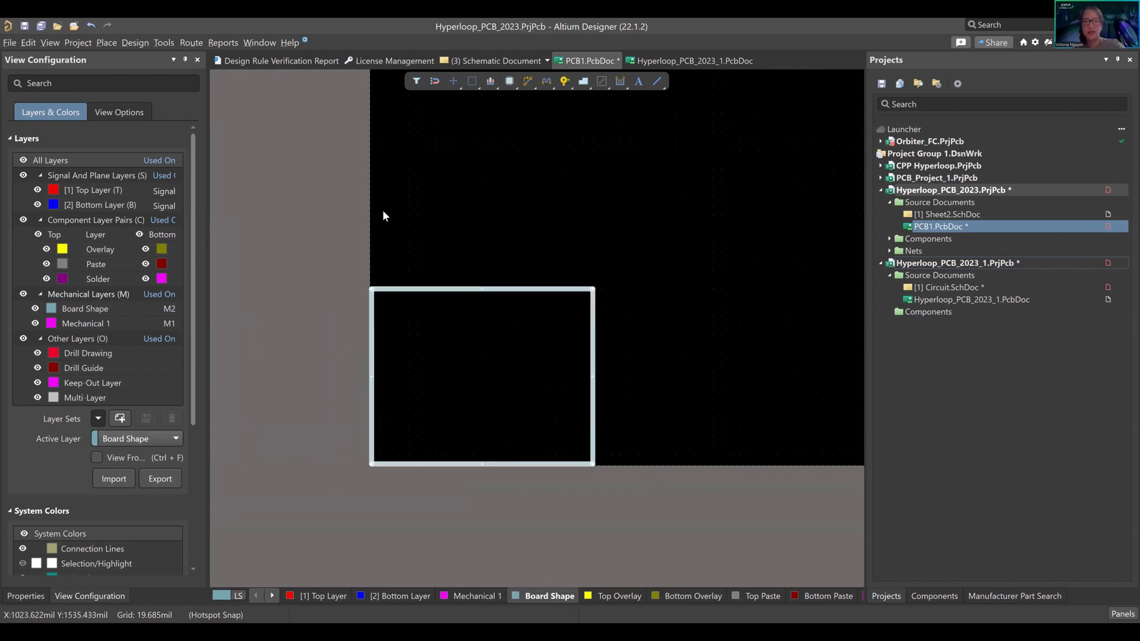
left_click_drag(296, 240, 621, 523)
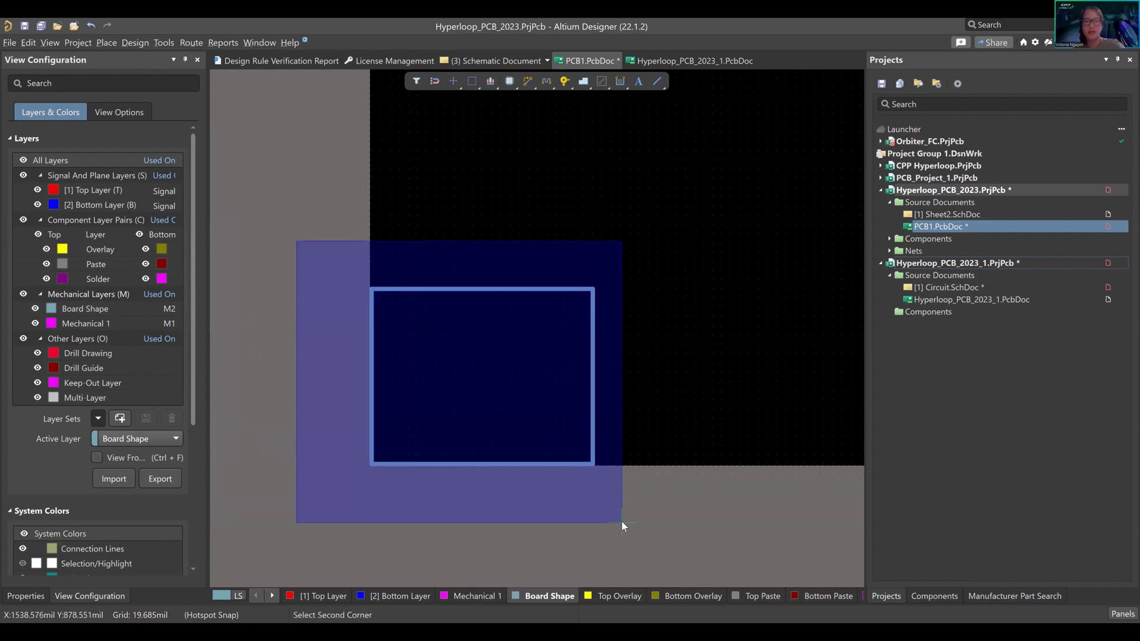
left_click(621, 522)
left_click(301, 218)
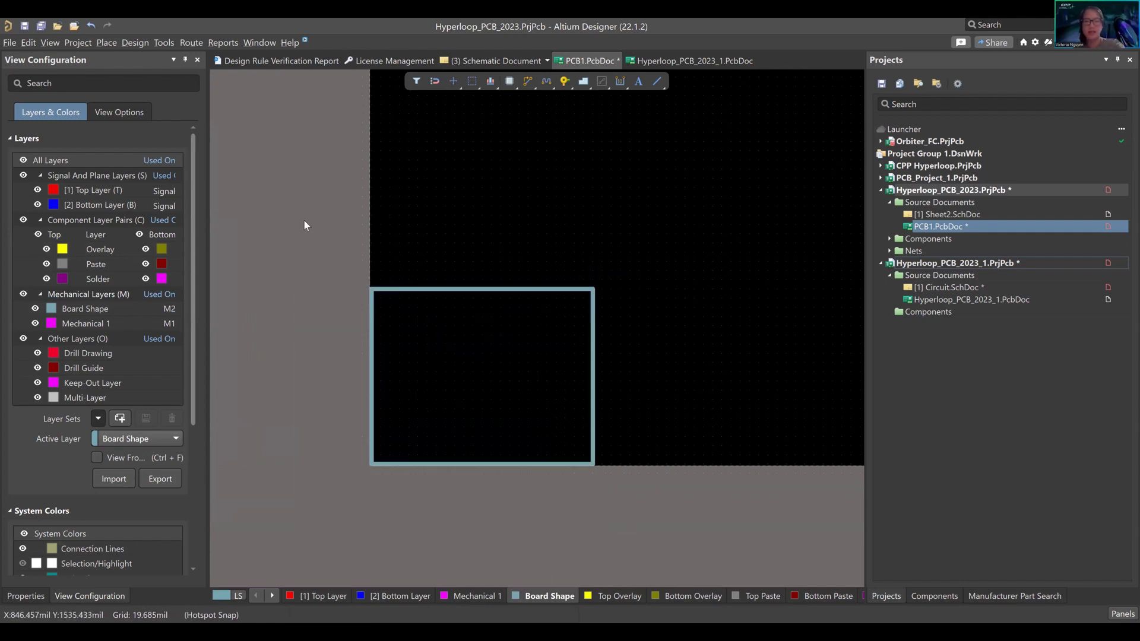
left_click(579, 497)
left_click_drag(645, 513, 420, 238)
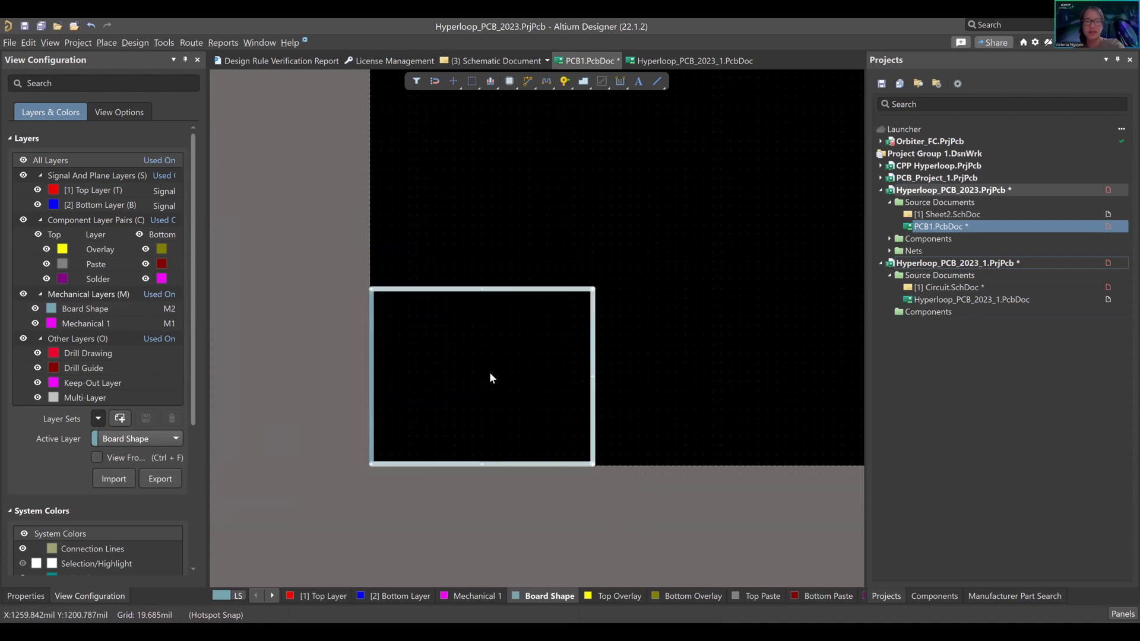
left_click(607, 191)
left_click(330, 242)
left_click(671, 536)
key("Delete")
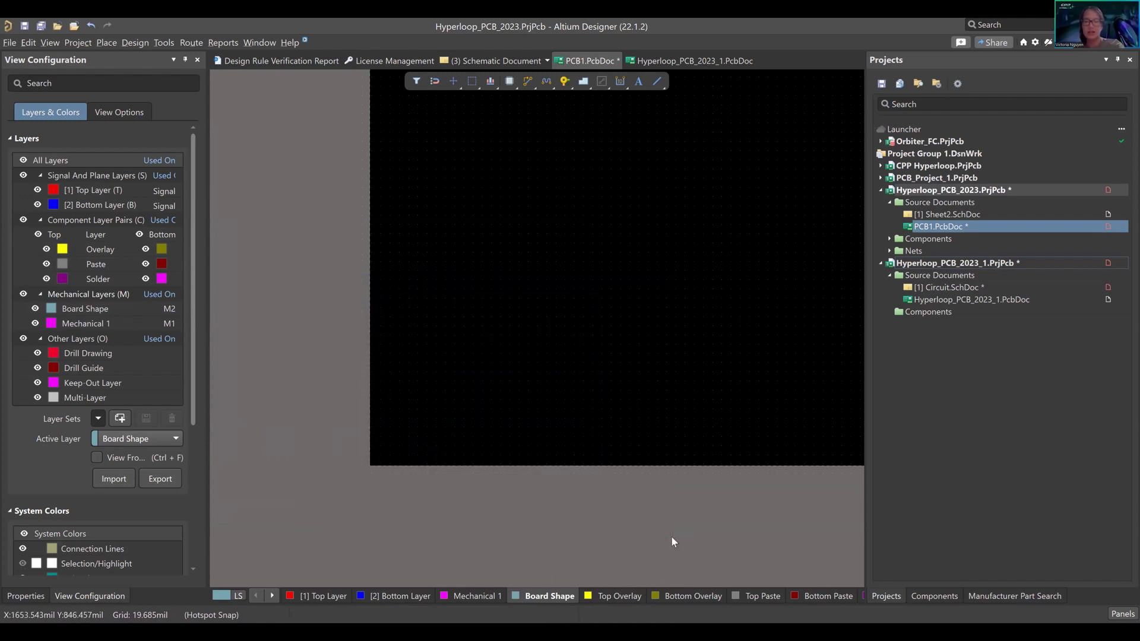
left_click(106, 44)
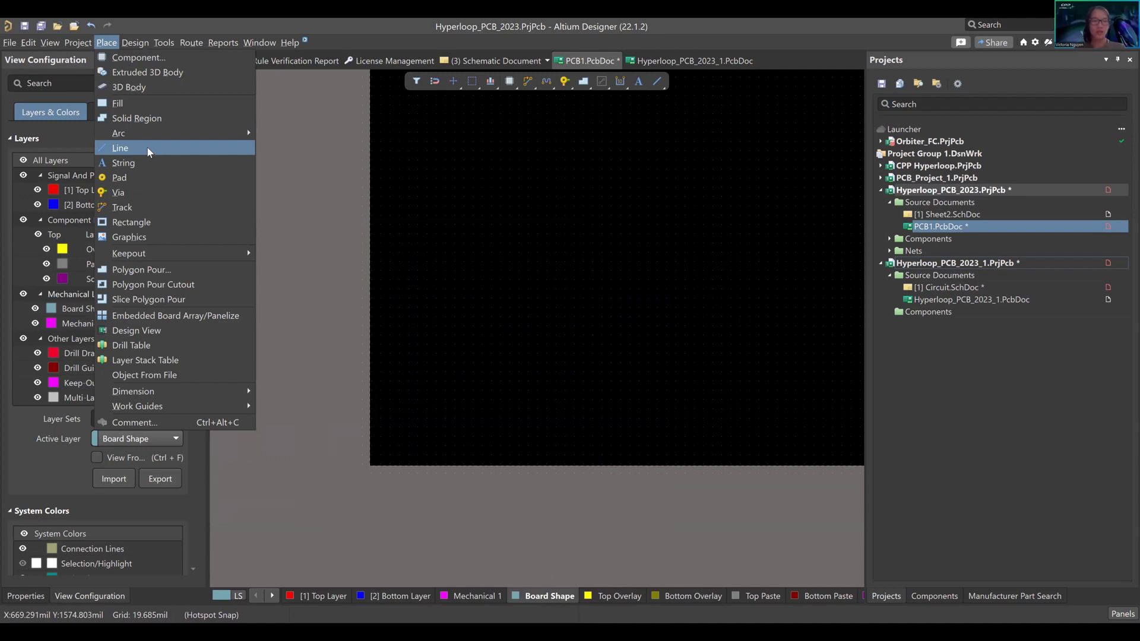
left_click(148, 152, "ctrl")
left_click(516, 416)
key("l")
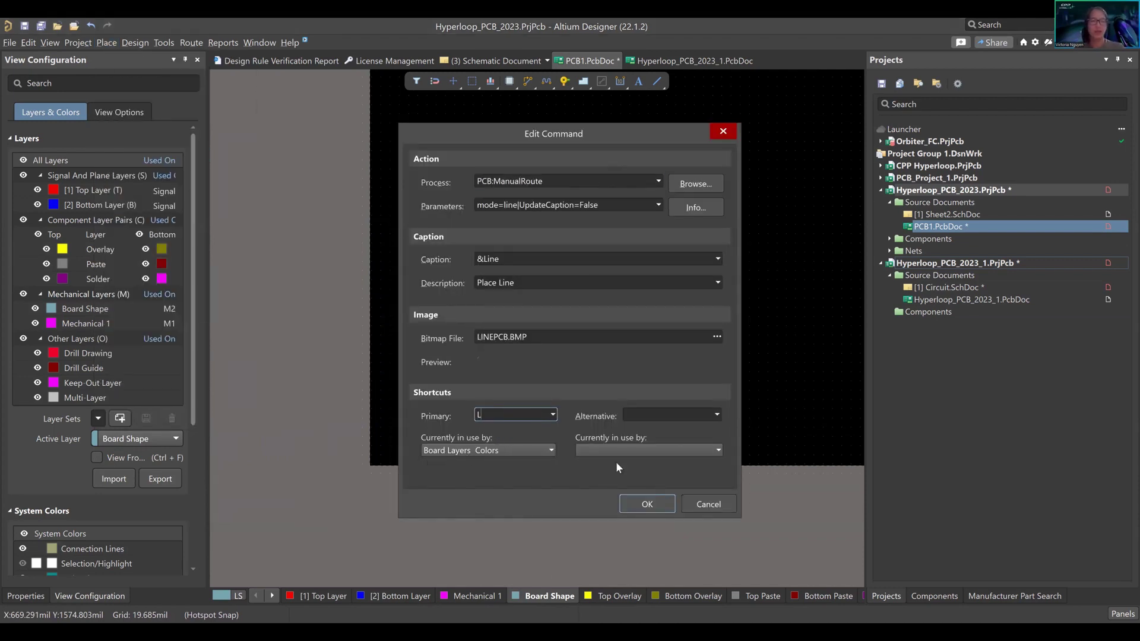
key("BackSpace")
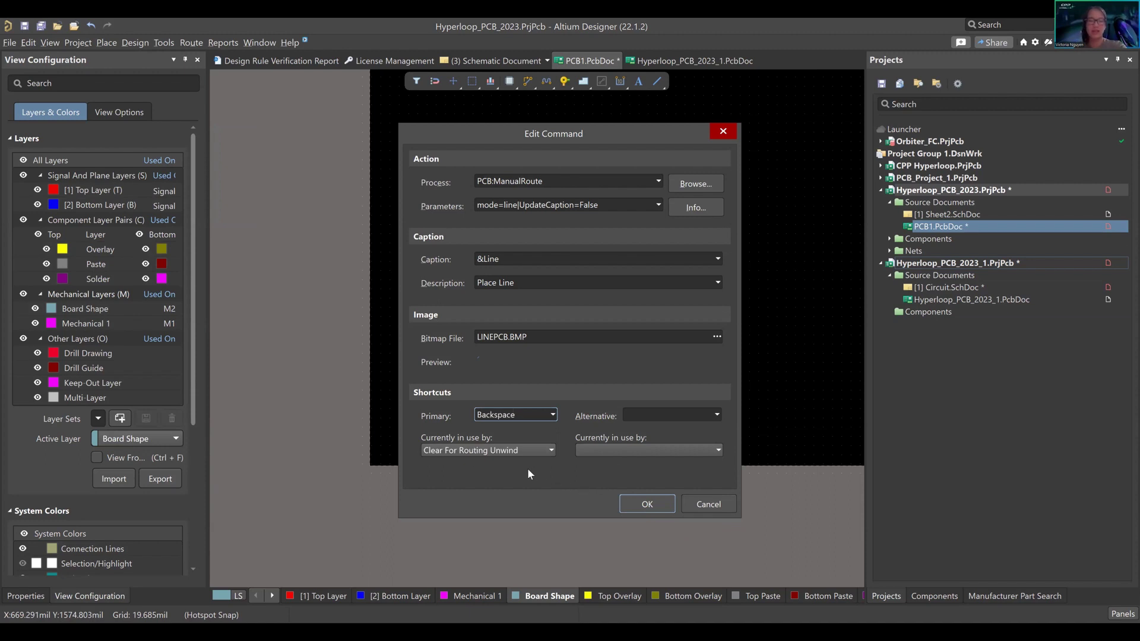
left_click(707, 504)
left_click(708, 504)
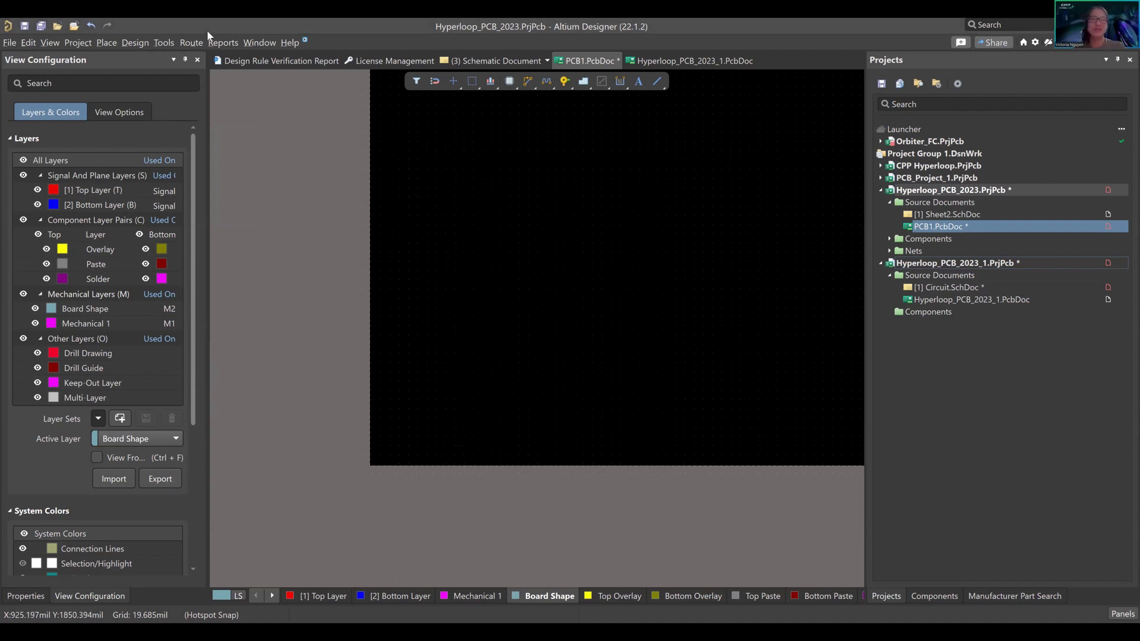
left_click(106, 43)
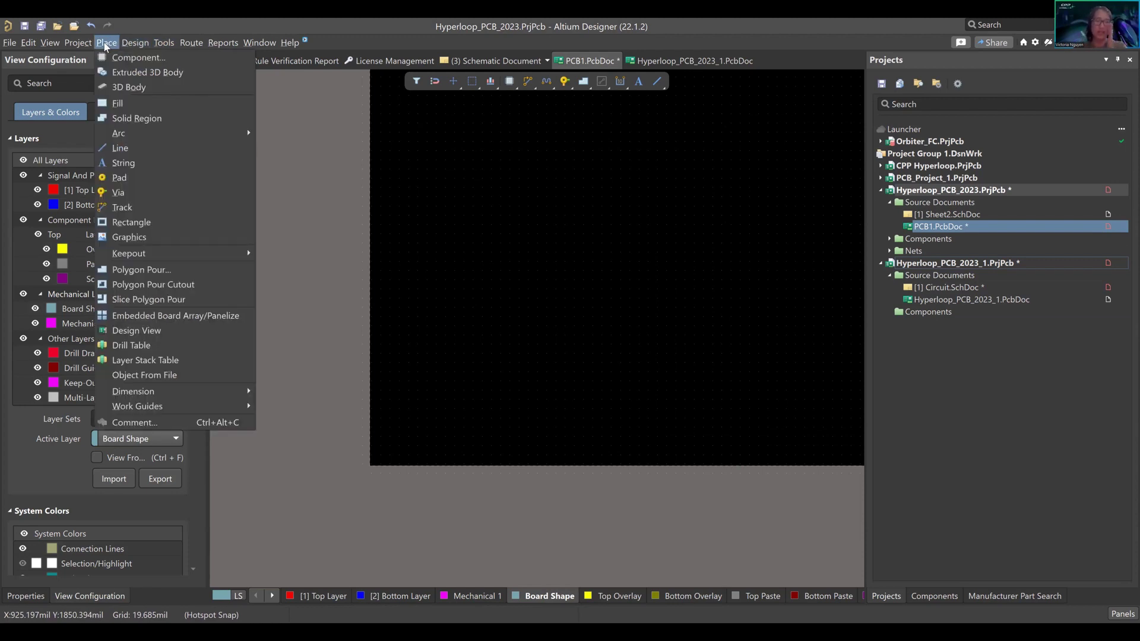
left_click(124, 150)
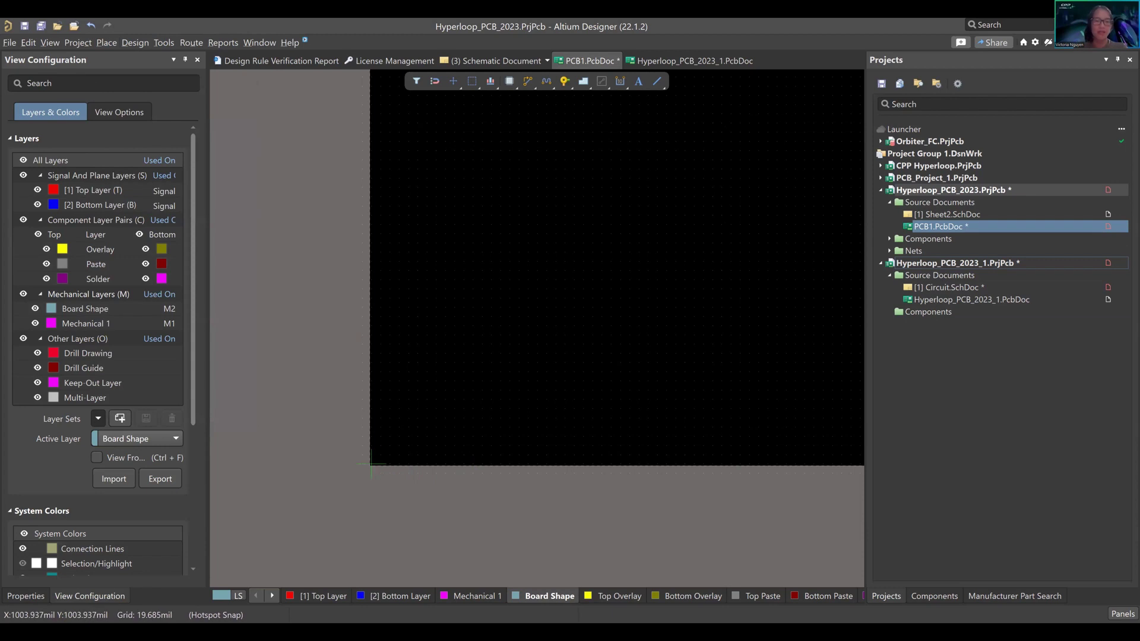
scroll(372, 469, "up", 1, "ctrl")
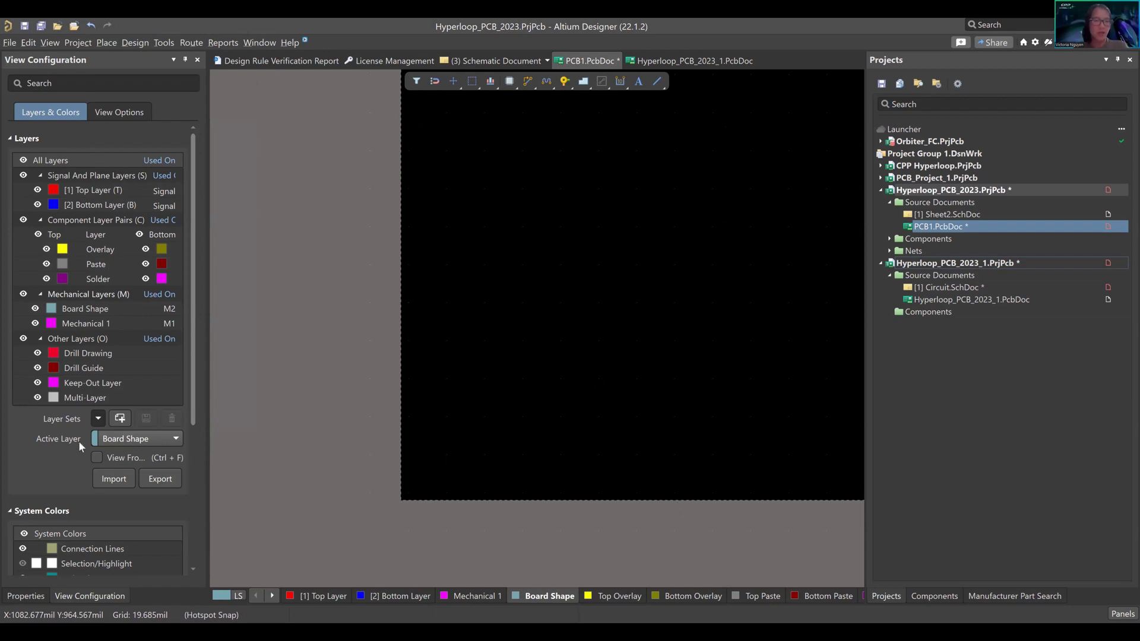
Display the board properties down to the snap options and the list of objects for snapping.
key("F11")
scroll(72, 407, "down", 3)
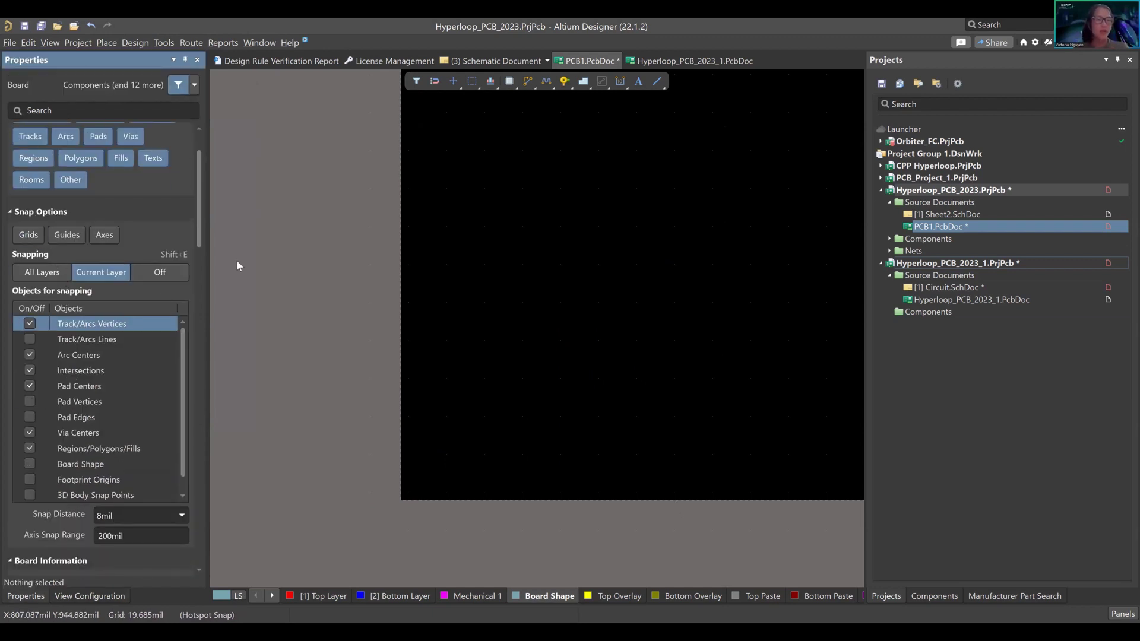
right_click_drag(540, 394, 527, 402)
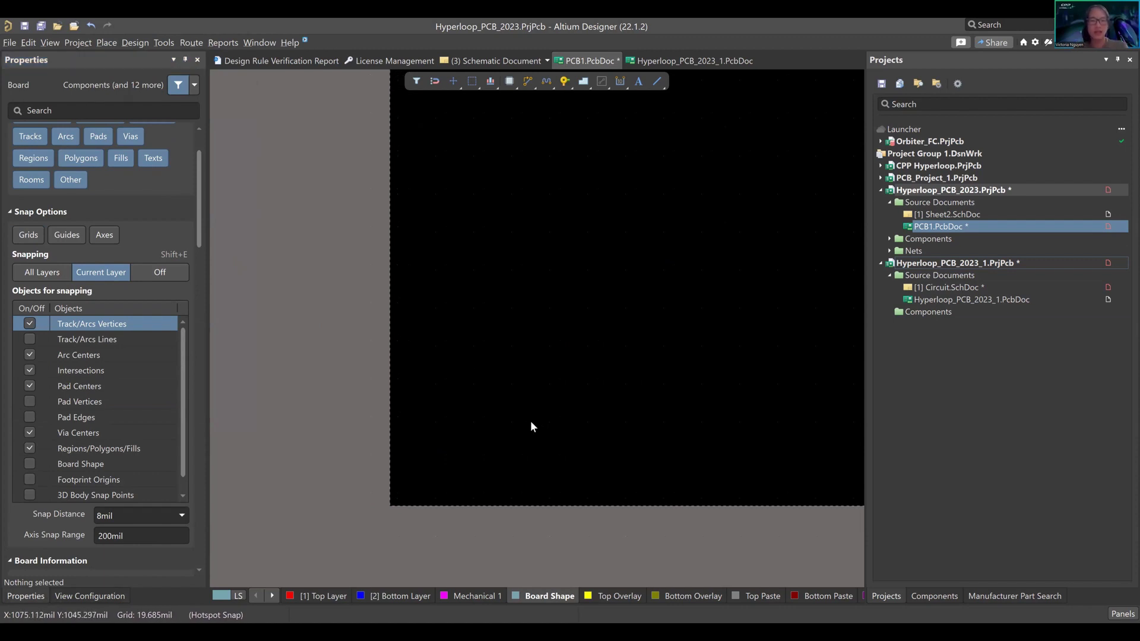
key("w")
right_click(544, 336)
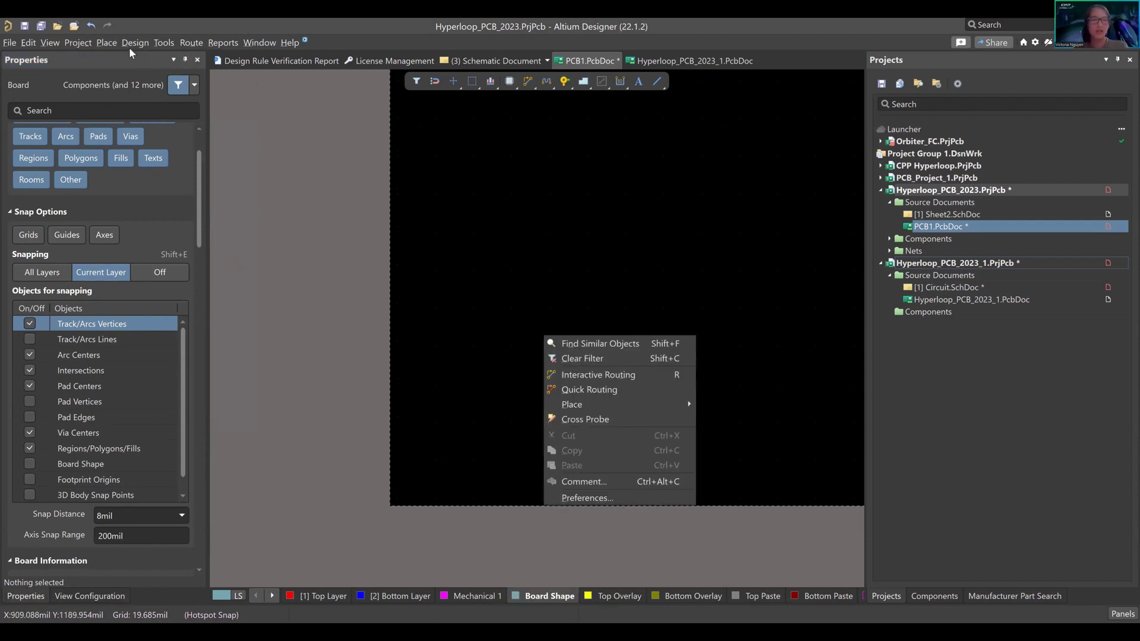
left_click(112, 42)
left_click(112, 42)
left_click(128, 149)
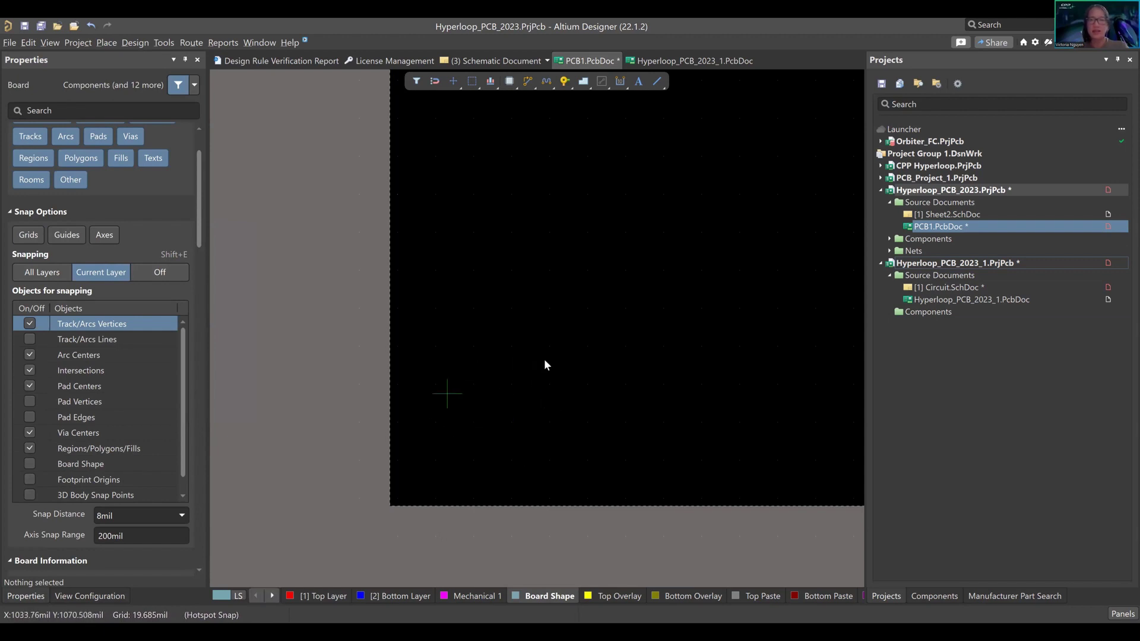
left_click(568, 411)
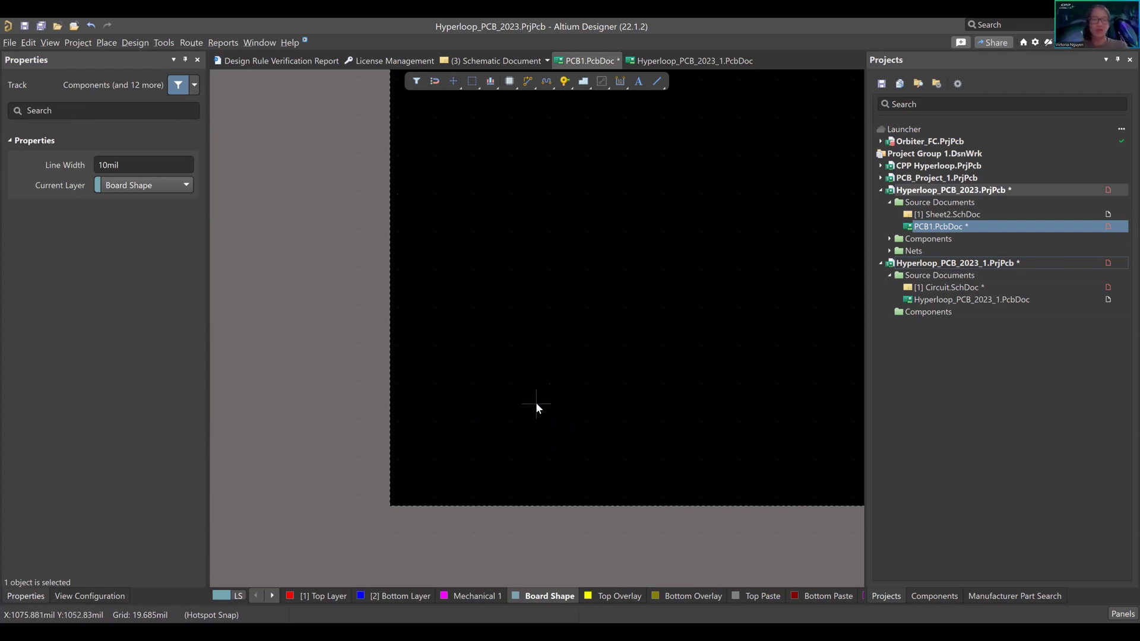
key("Escape")
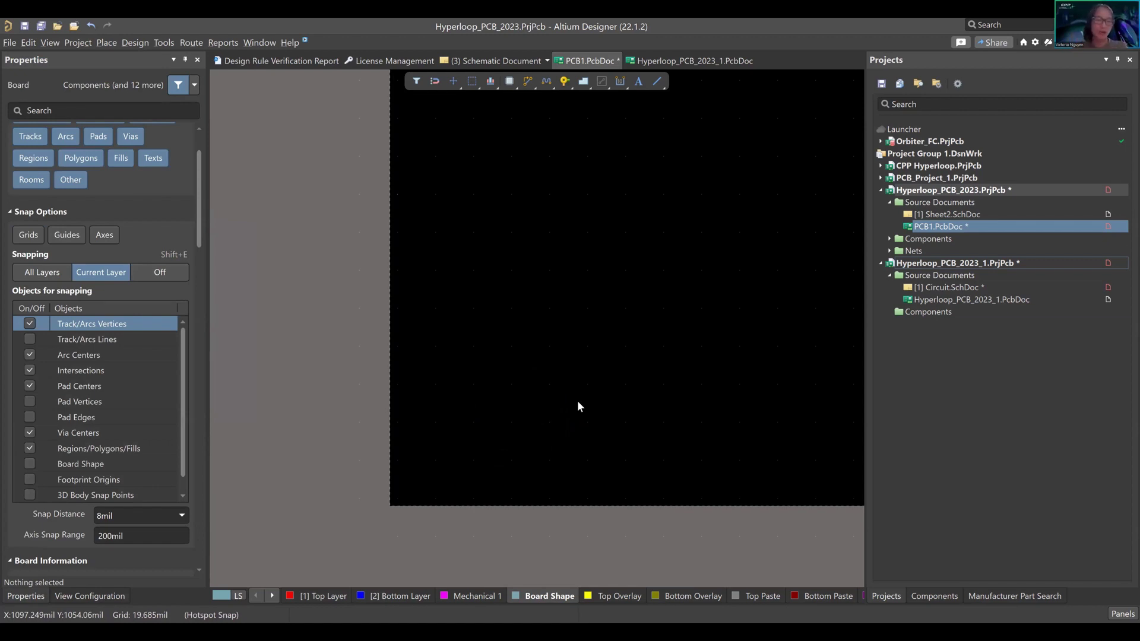
Turn on snapping to grids, guides and axes, and set object snapping to All Layers.
left_click(33, 237)
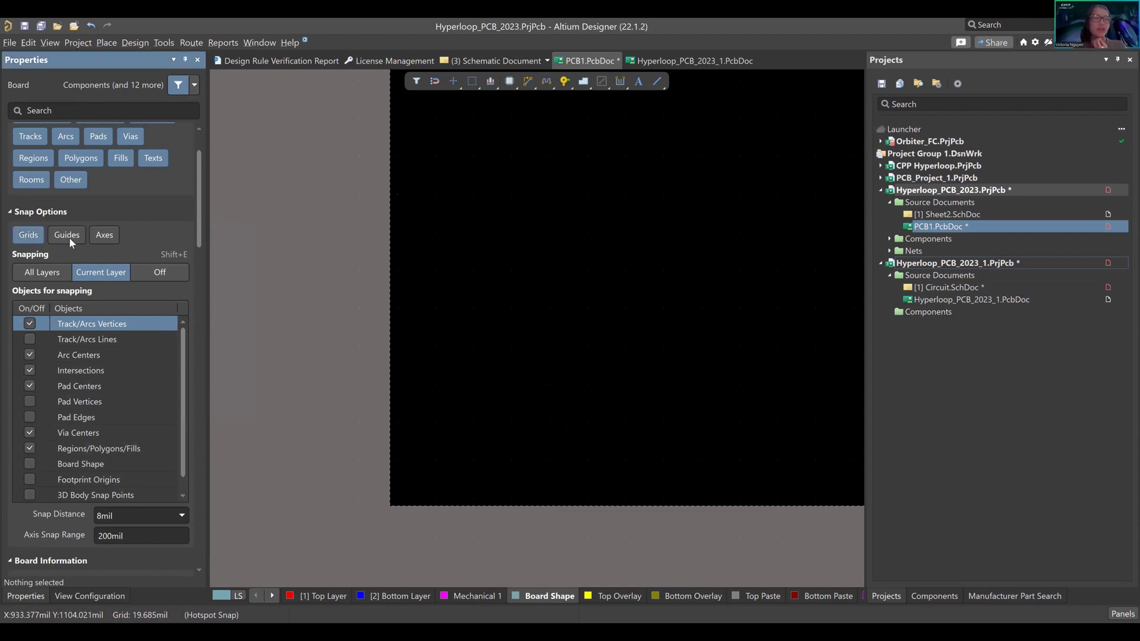
left_click(104, 236)
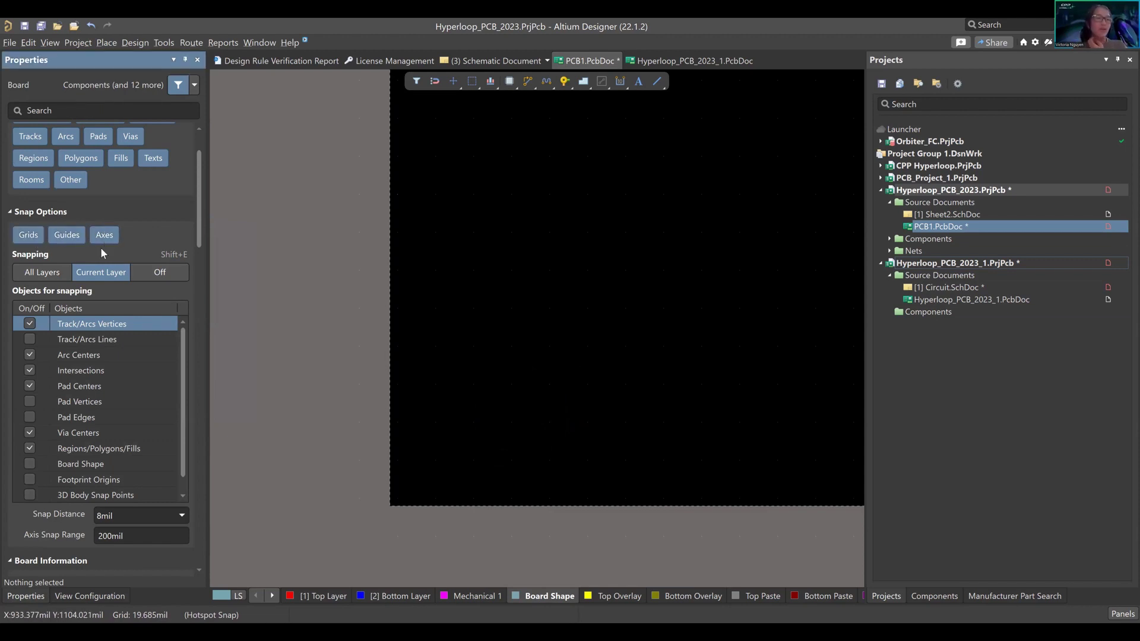
left_click(47, 278)
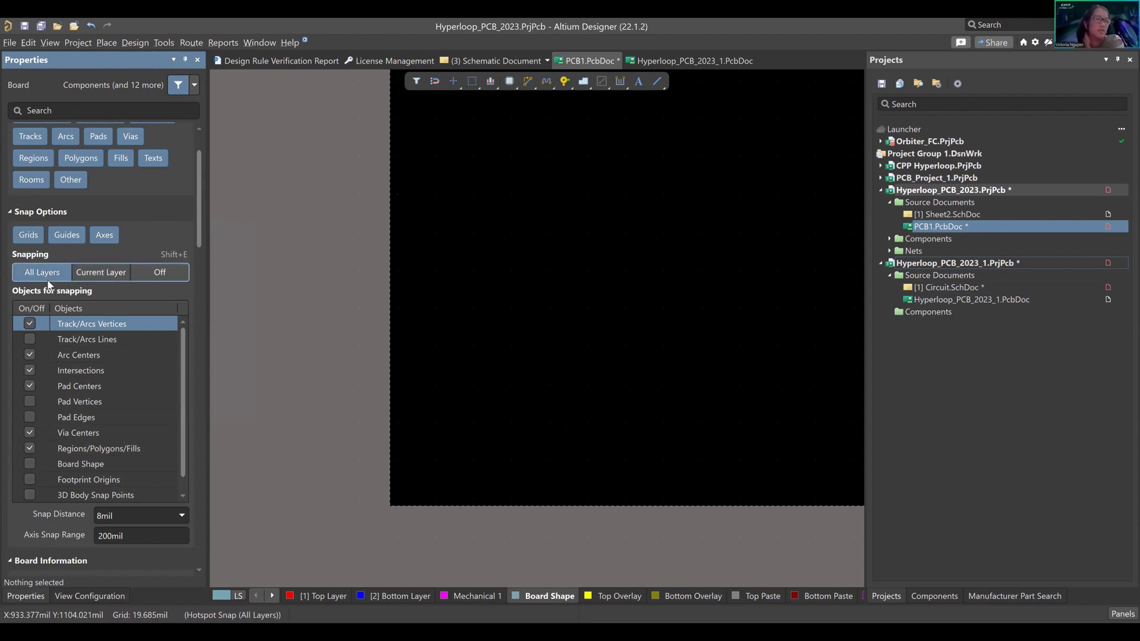
Draw a horizontal 10 mil line about 413 mil long on the Board Shape layer, starting near the board's lower-left corner.
left_click(106, 42)
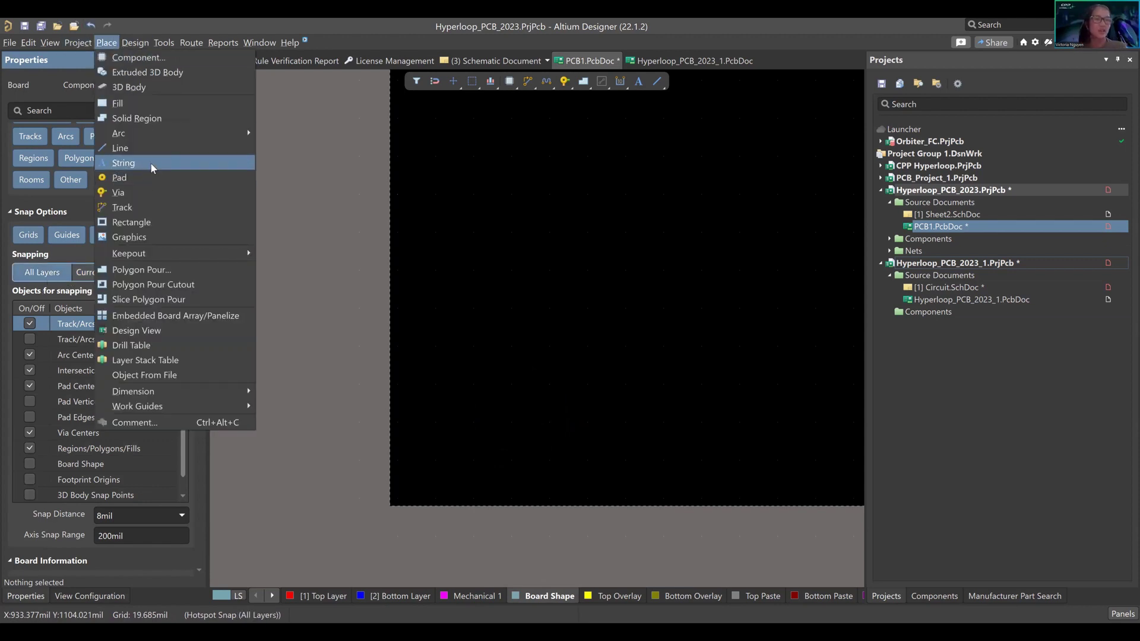
key("Escape")
left_click(443, 468)
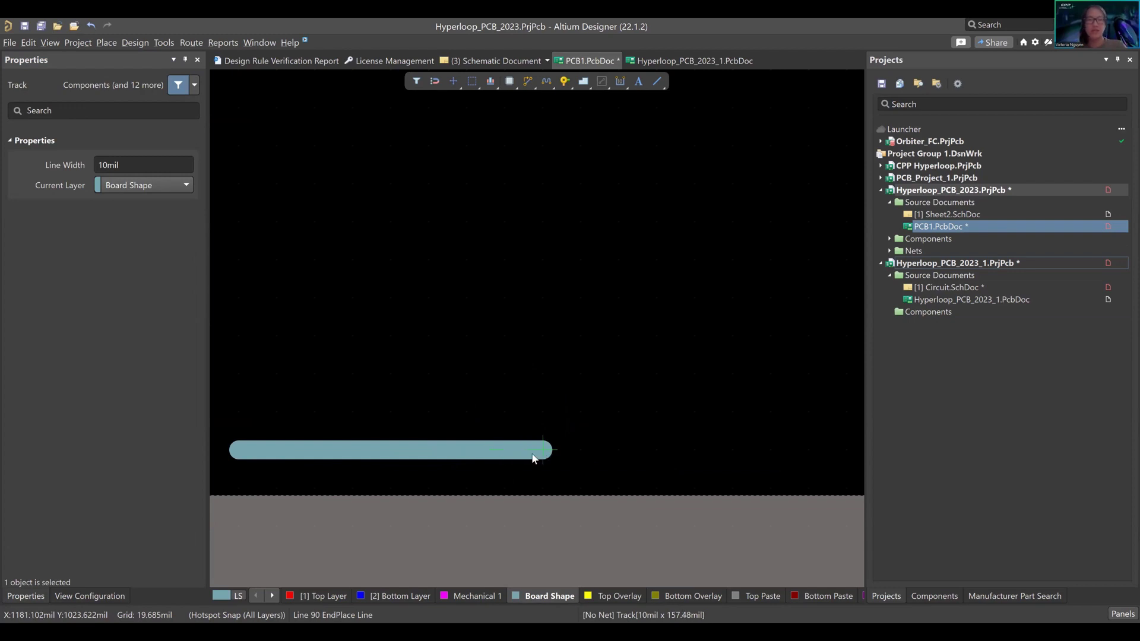
scroll(533, 459, "down", 1, "ctrl")
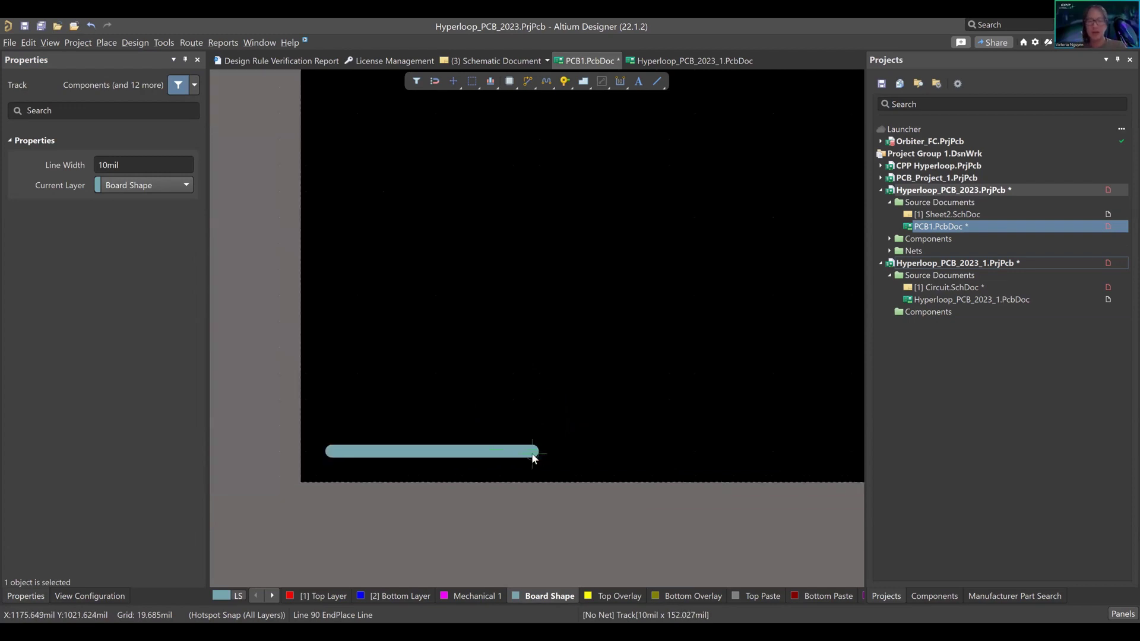
scroll(534, 459, "up", 1, "ctrl")
scroll(533, 458, "down", 2, "ctrl")
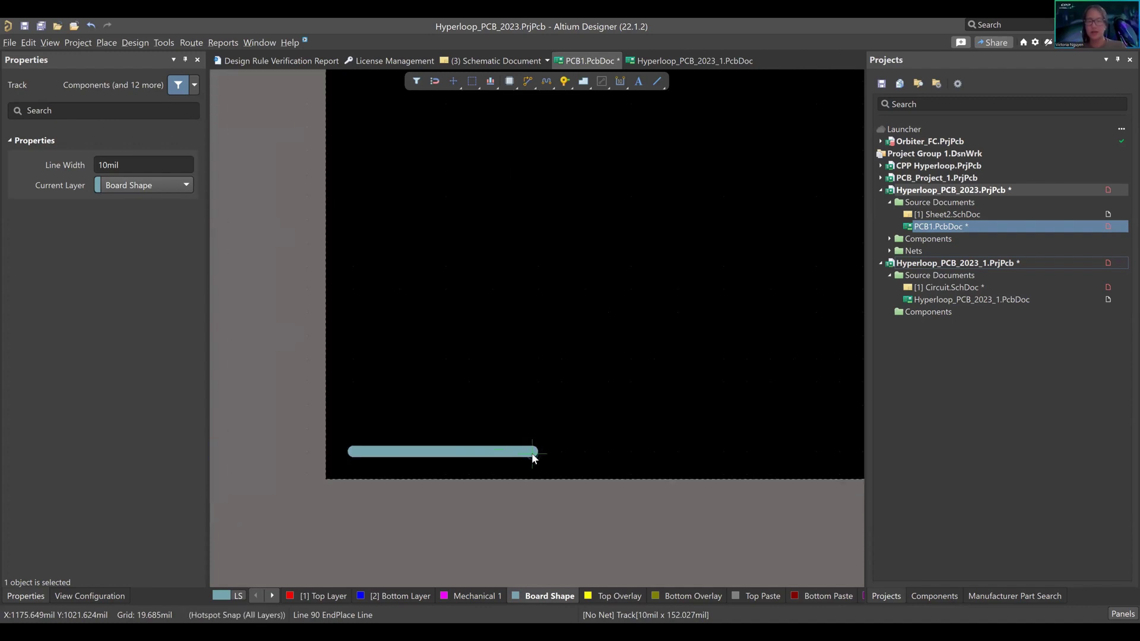
scroll(533, 457, "up", 1, "ctrl")
scroll(534, 458, "down", 1, "ctrl")
scroll(533, 457, "up", 1, "ctrl")
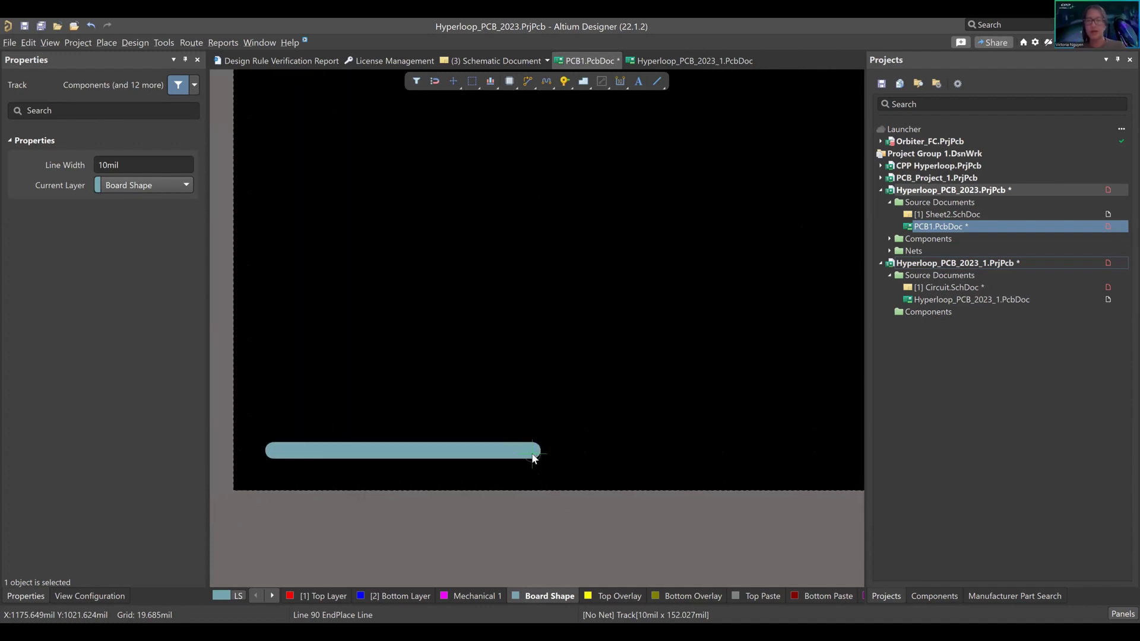
scroll(534, 457, "down", 1, "ctrl")
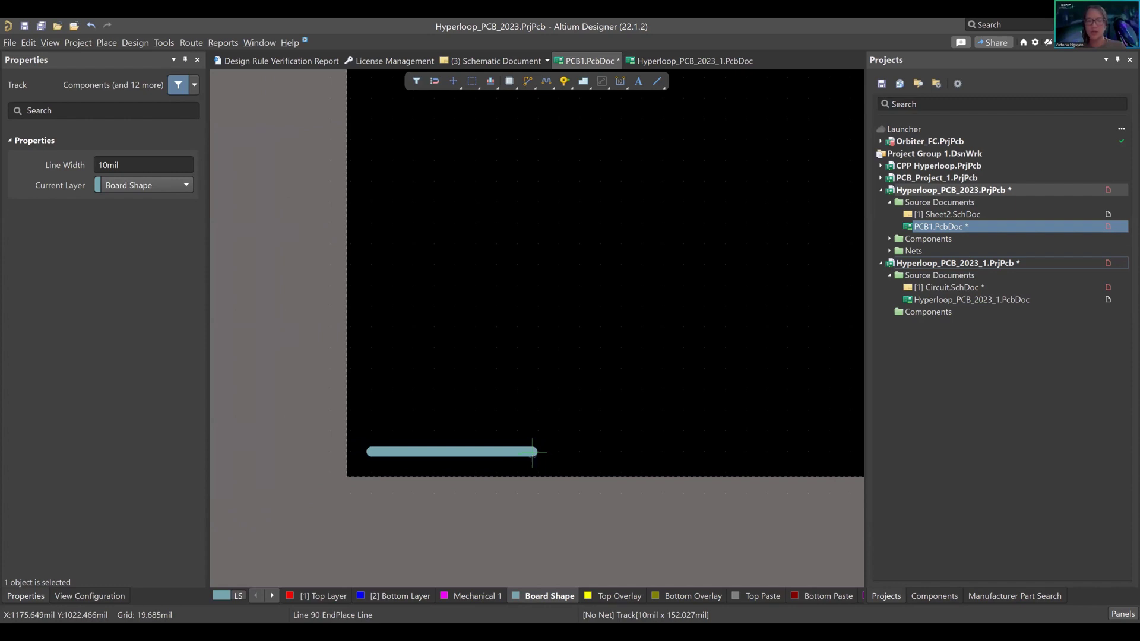
scroll(534, 453, "up", 3, "ctrl")
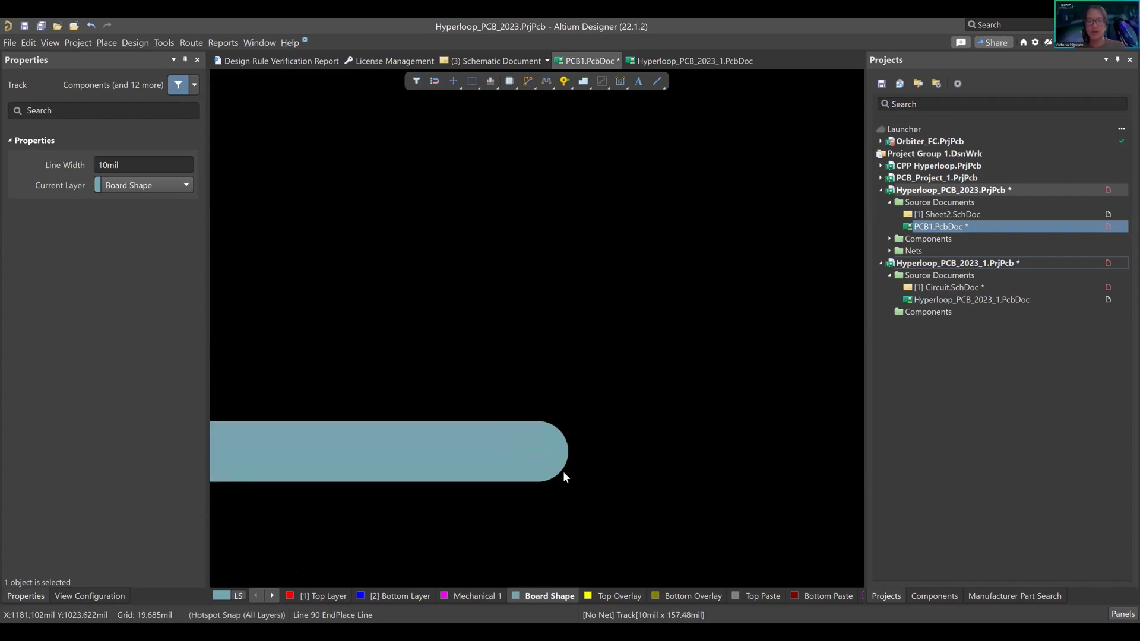
scroll(562, 466, "down", 4, "ctrl")
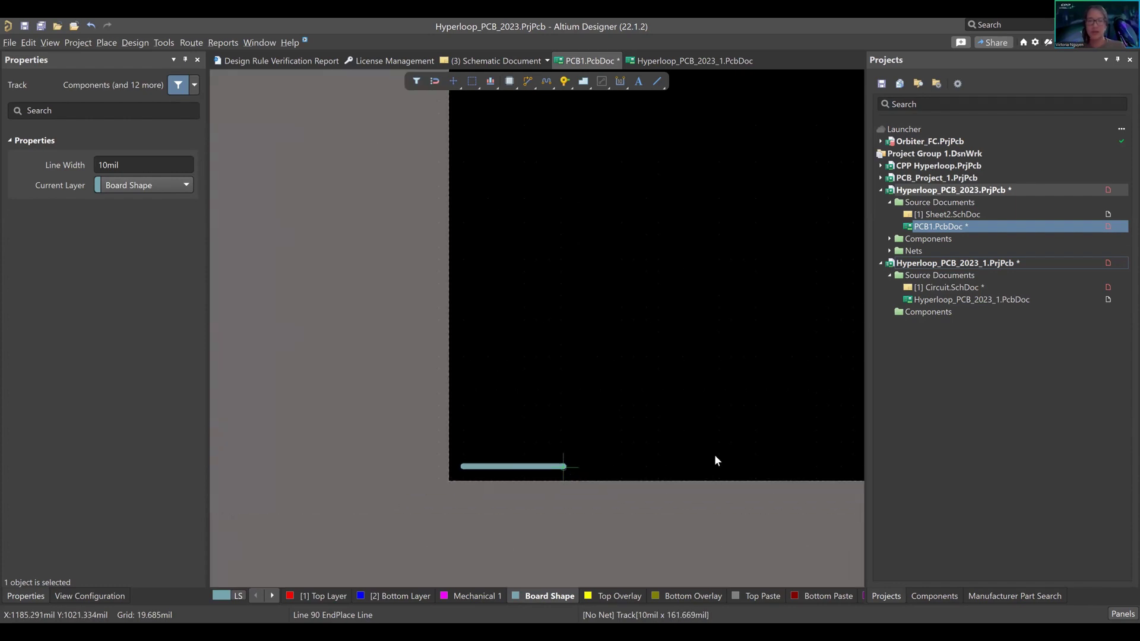
scroll(571, 409, "right", 2, "shift")
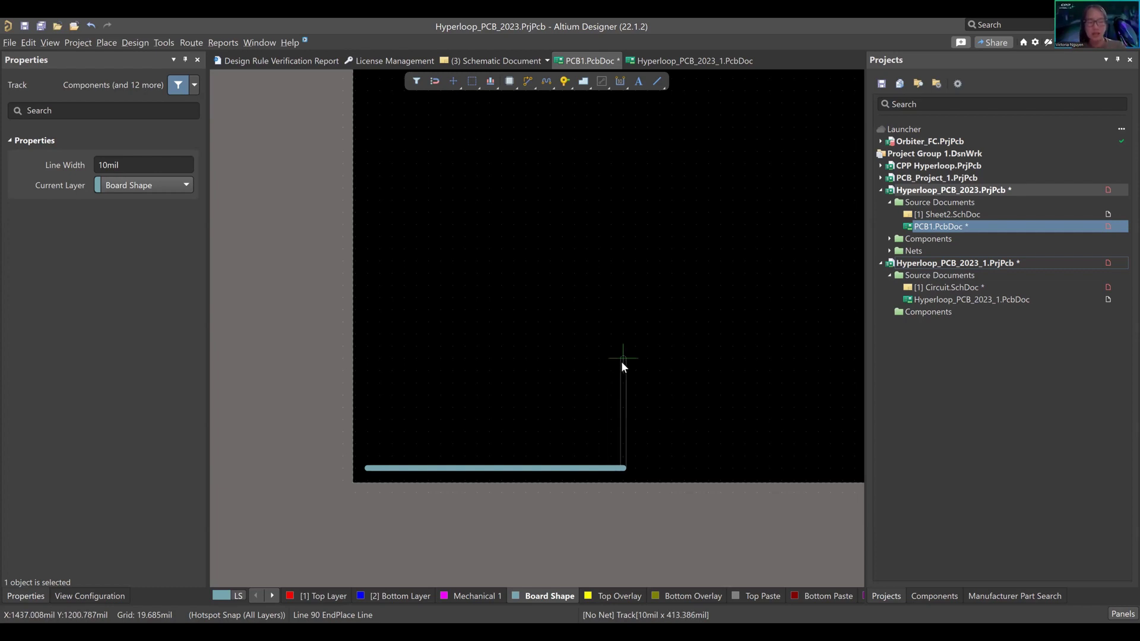
Switch the line's corner style to Line 90 End With Arc and inspect the rounded corner up close.
key("shift+space")
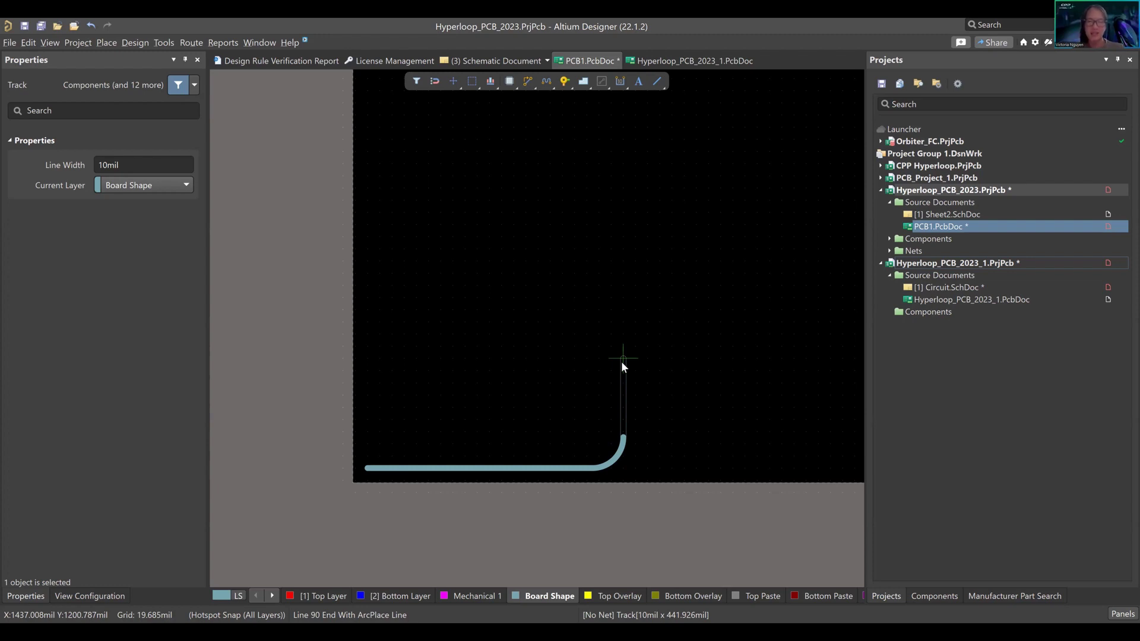
key("Escape")
scroll(651, 463, "up", 6, "ctrl")
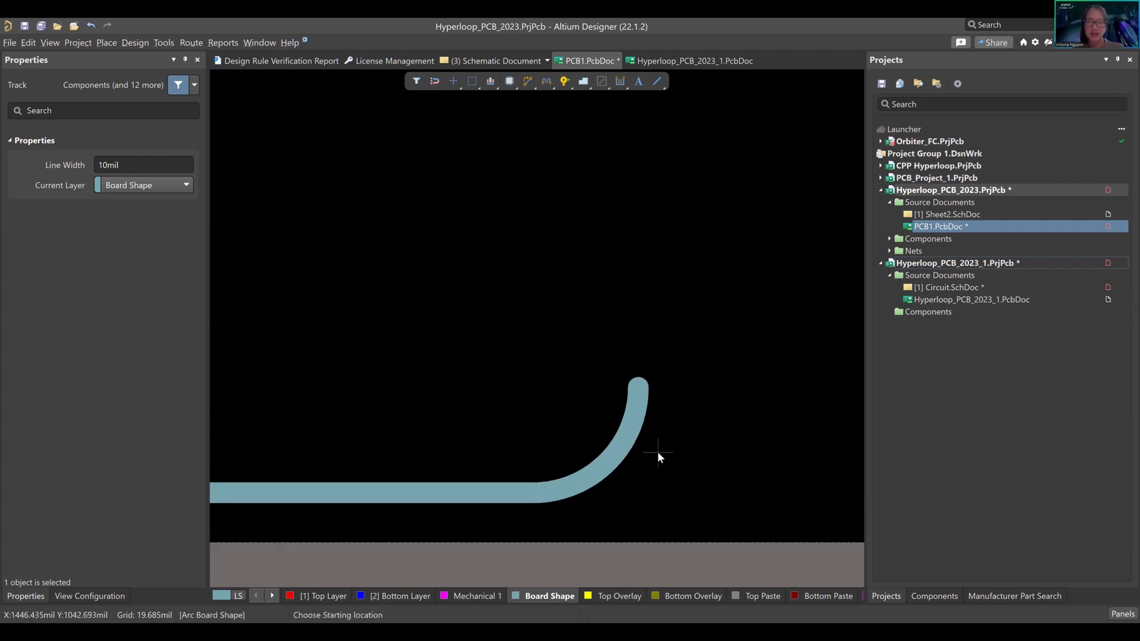
scroll(646, 433, "up", 8, "ctrl")
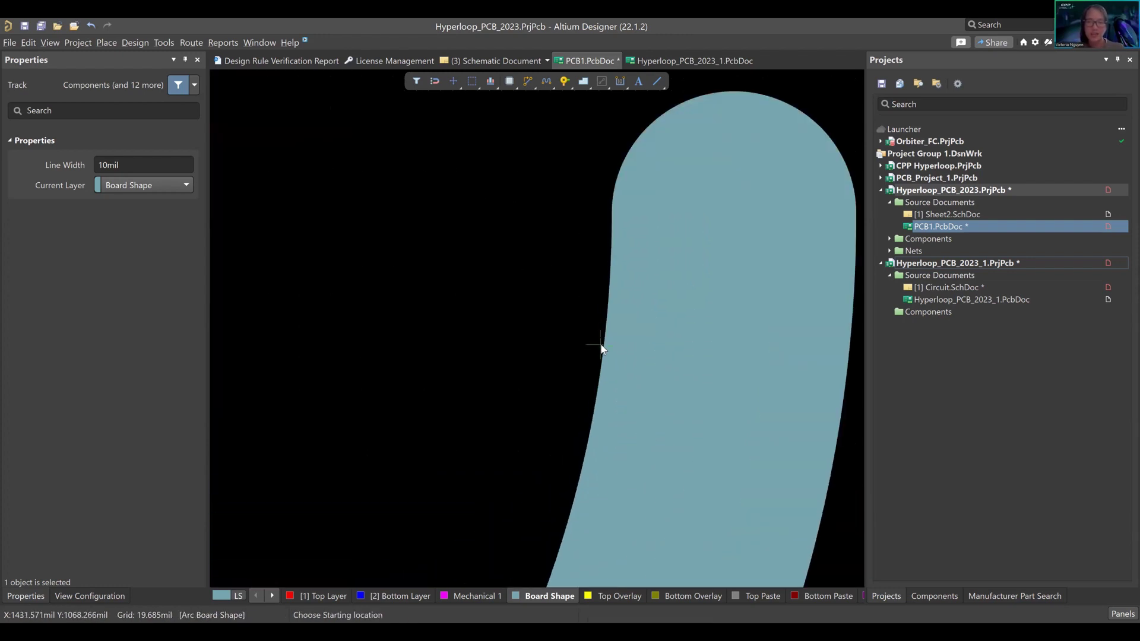
scroll(608, 344, "up", 3, "ctrl")
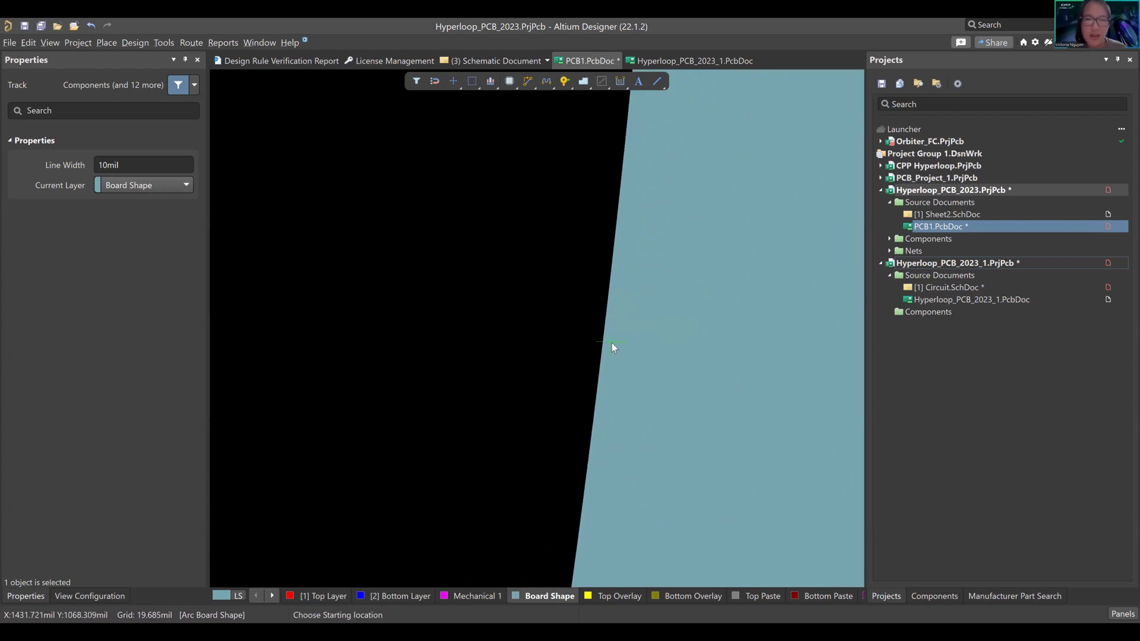
scroll(611, 363, "up", 1, "ctrl")
scroll(611, 364, "down", 3, "ctrl")
scroll(611, 364, "up", 1, "ctrl")
scroll(611, 365, "down", 1, "ctrl")
scroll(611, 364, "down", 3, "ctrl")
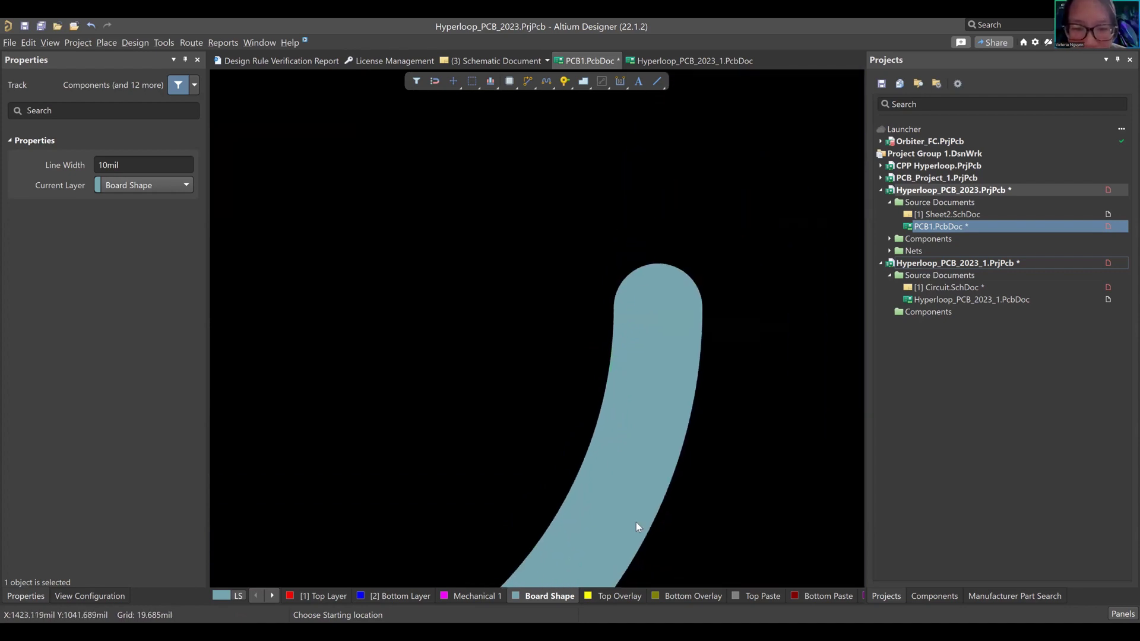
scroll(767, 209, "up", 1, "ctrl")
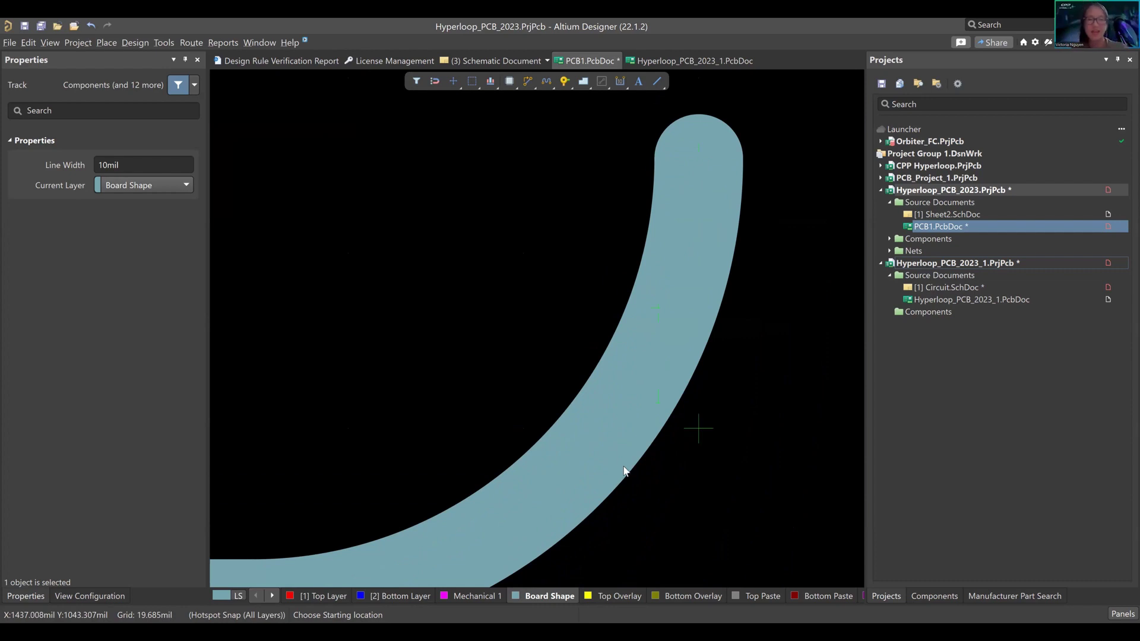
key("Escape")
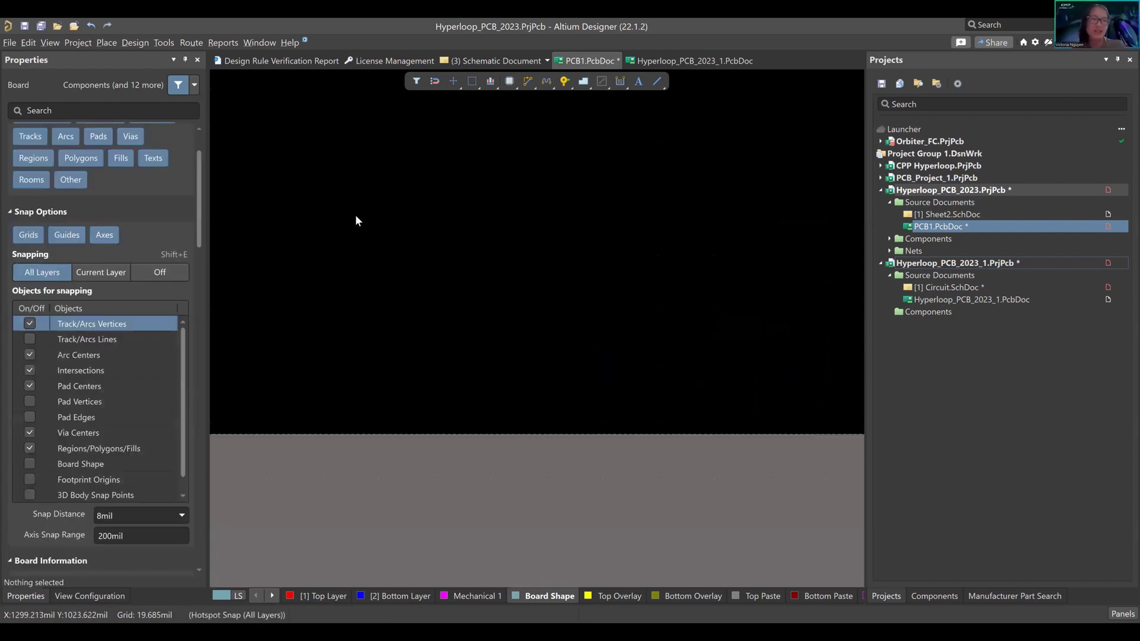
Draw a horizontal 10 mil line about 394 mil long inside the board's lower-left area, using the Line 45 corner style.
left_click(107, 42)
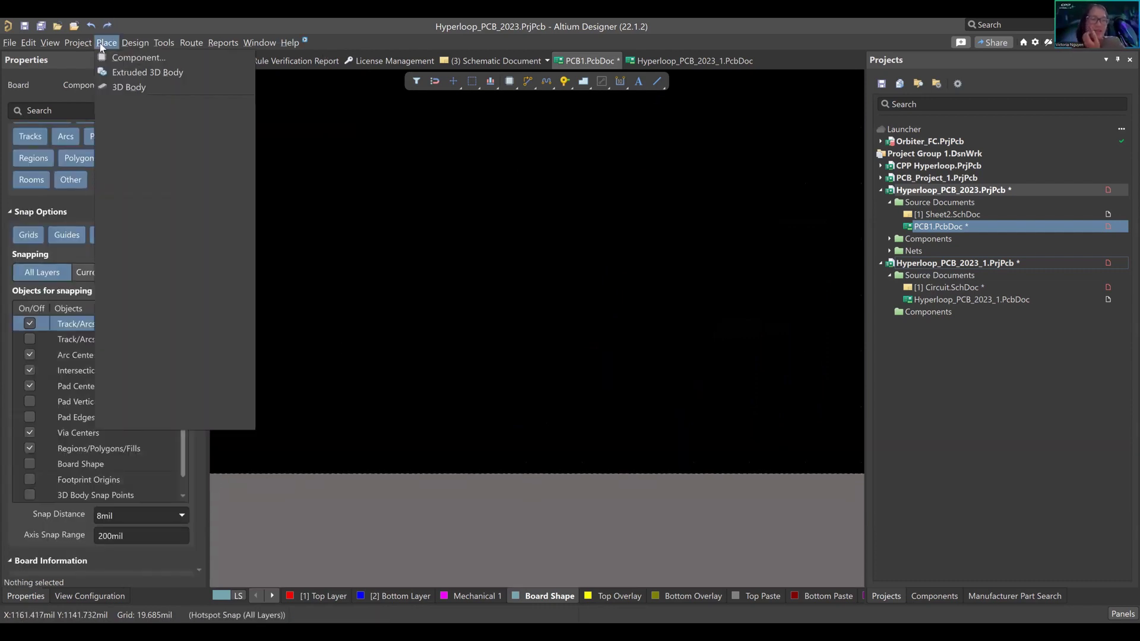
left_click(144, 149)
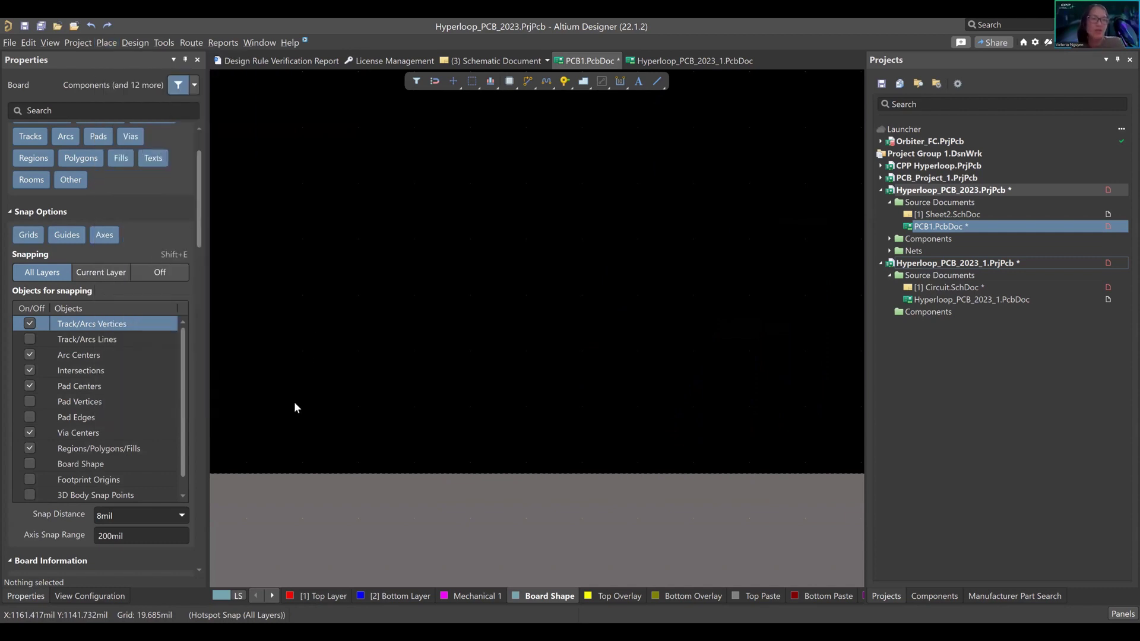
left_click(251, 417)
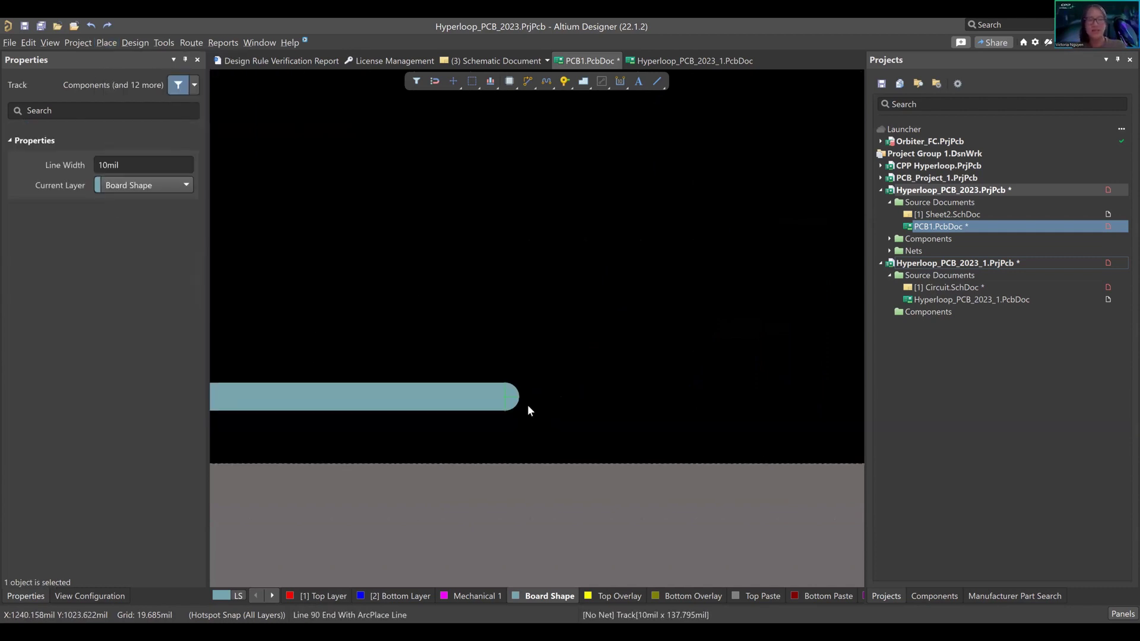
scroll(528, 404, "down", 3, "ctrl")
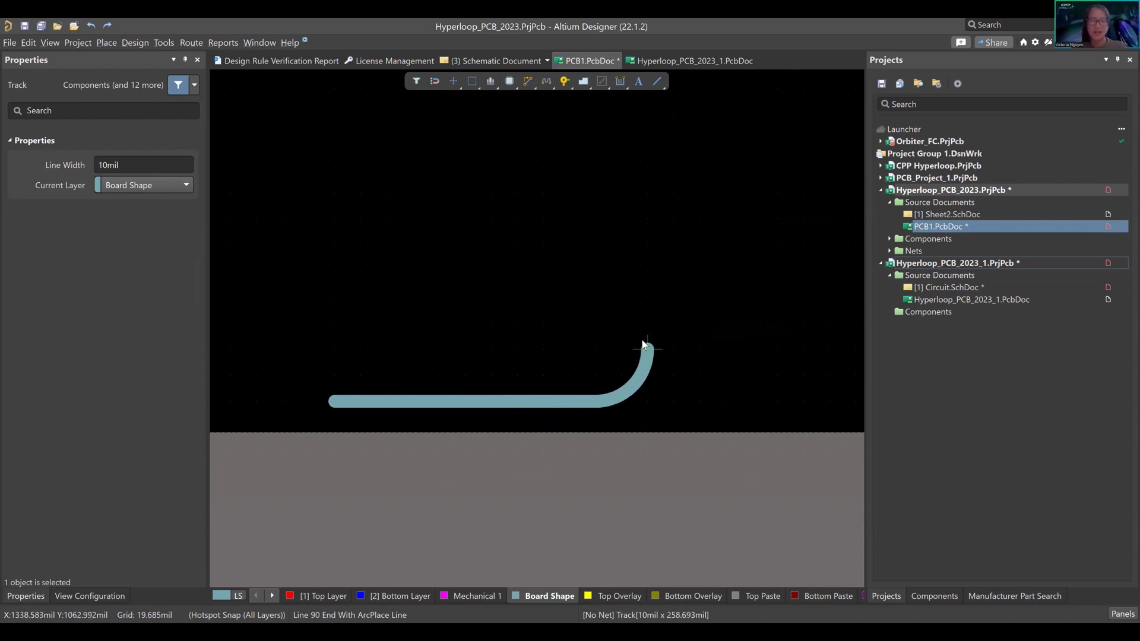
key("shift+space")
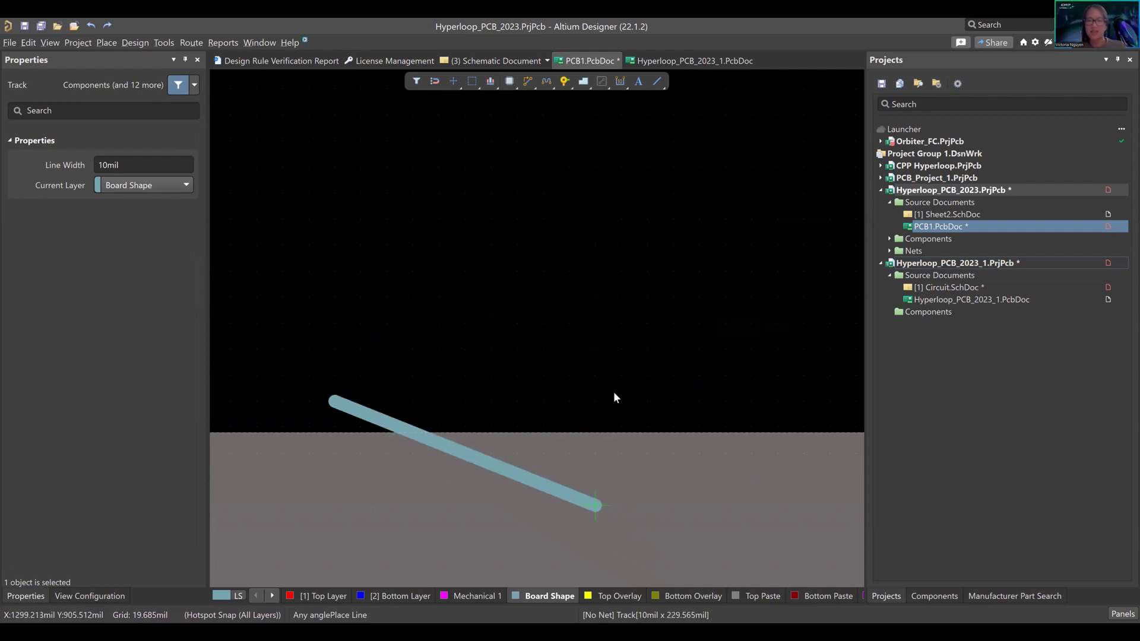
scroll(627, 451, "down", 2)
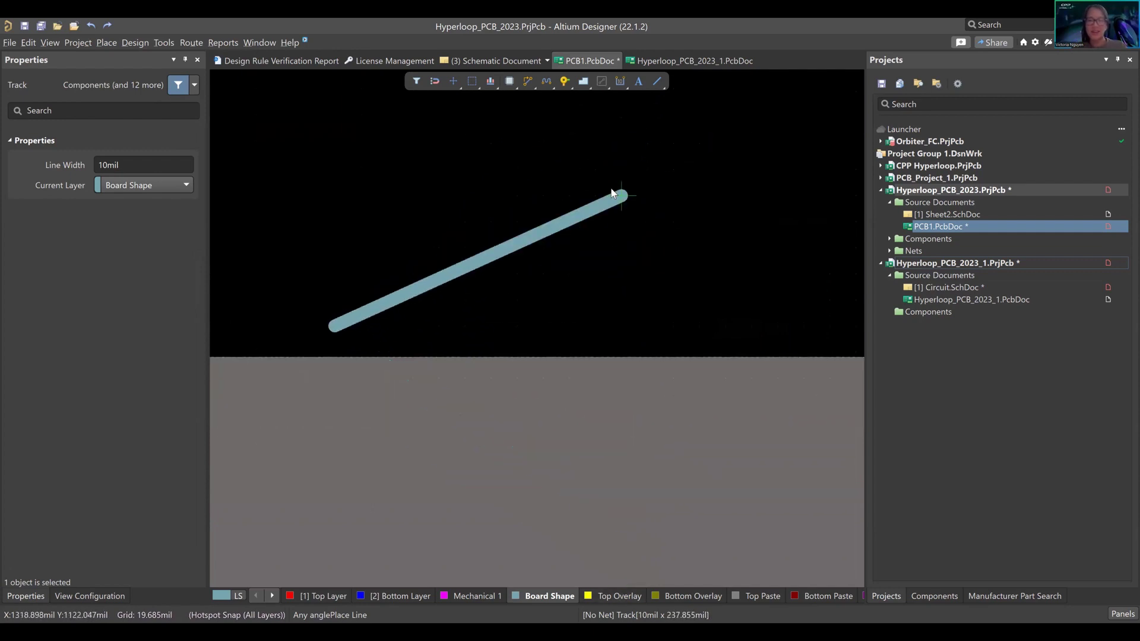
scroll(606, 300, "up", 3)
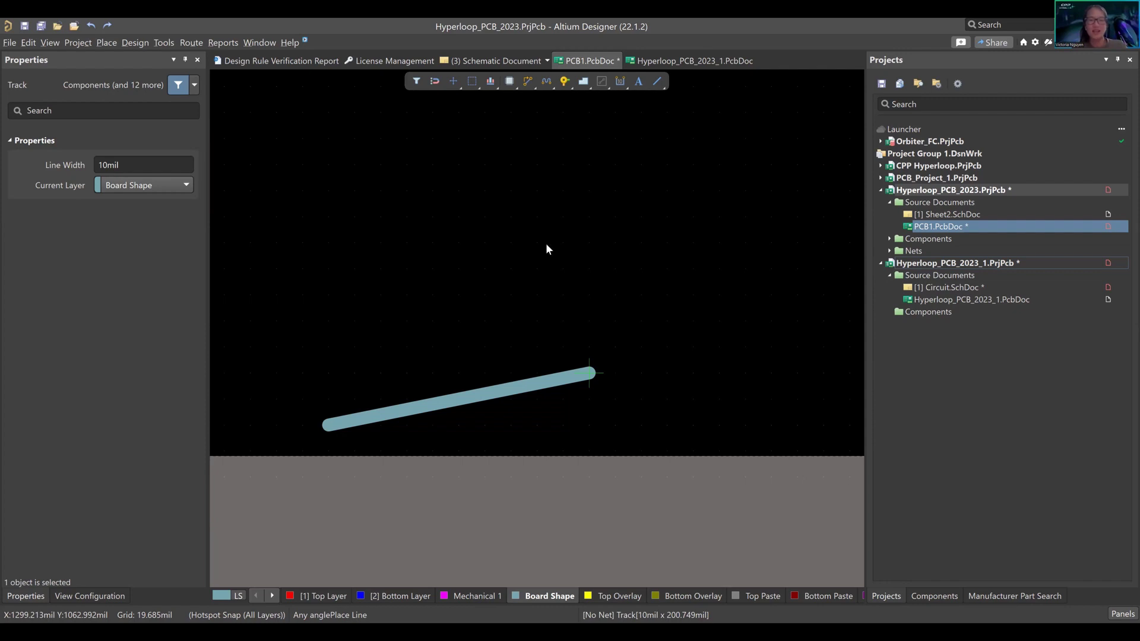
key("shift+space")
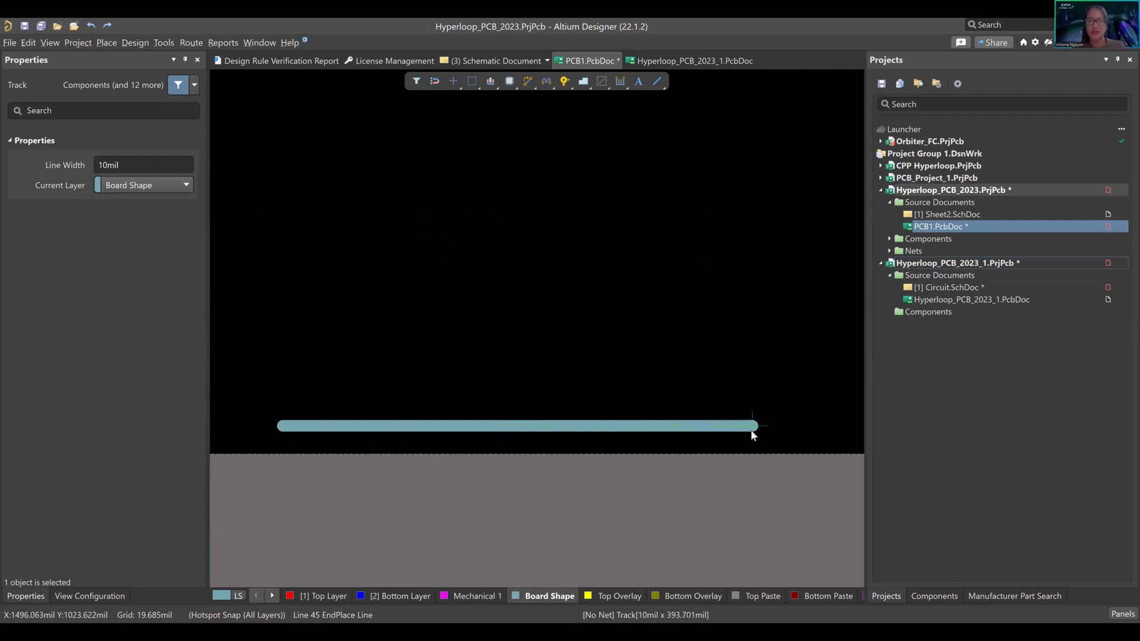
left_click(749, 348)
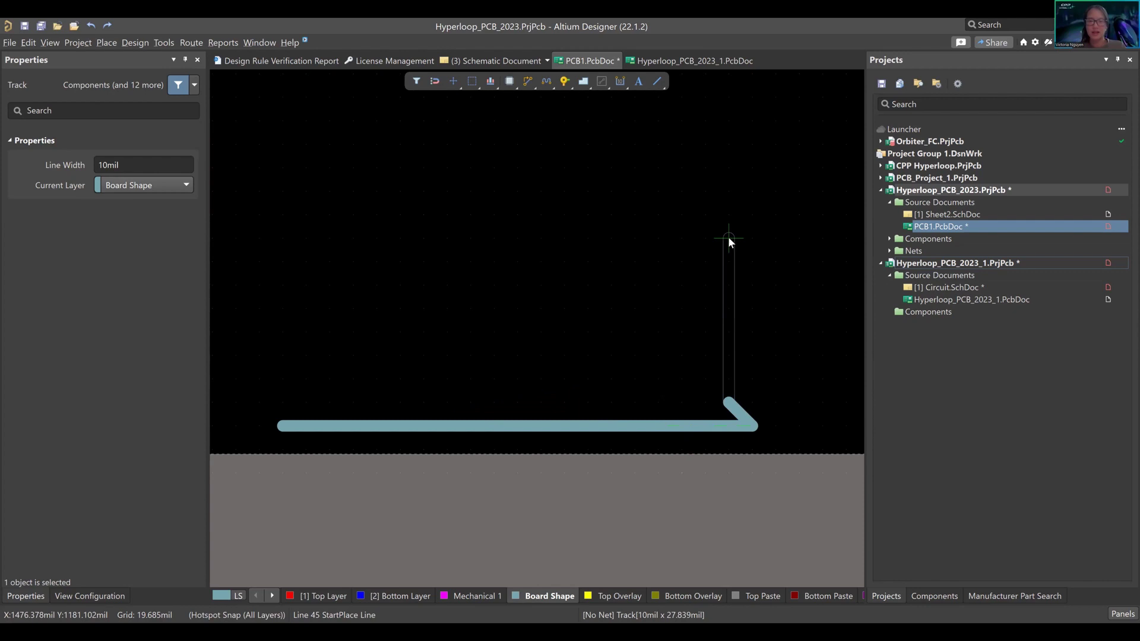
Continue the outline with a right edge about 335 mil high and a top edge running to the rectangle's upper-left corner.
key("space")
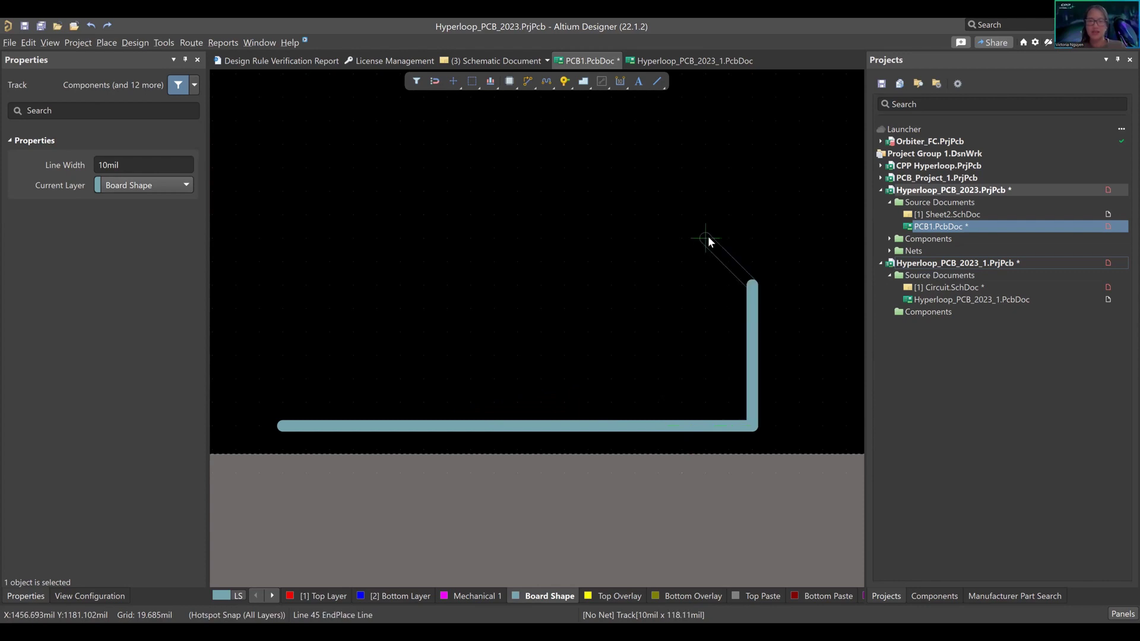
scroll(762, 249, "up", 3)
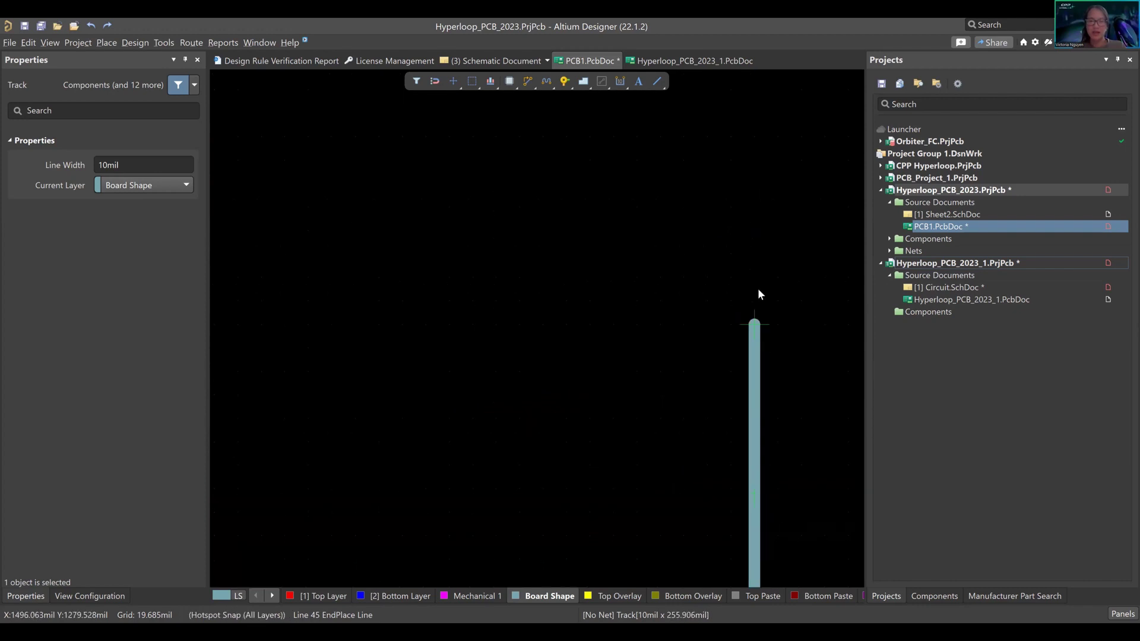
left_click(757, 226)
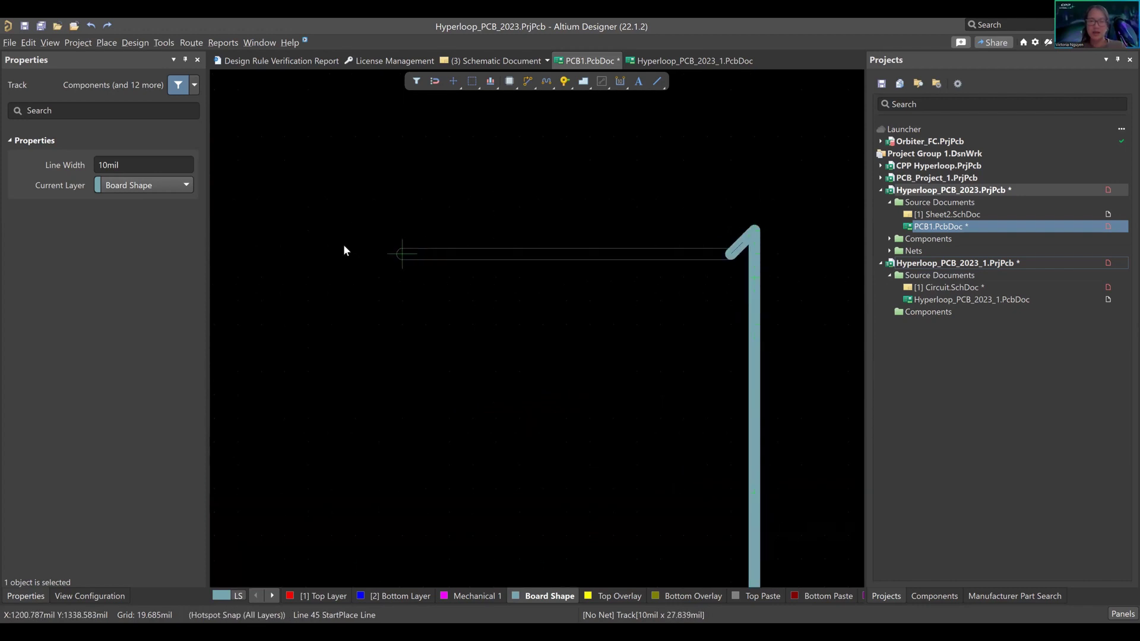
scroll(312, 261, "down", 2, "ctrl")
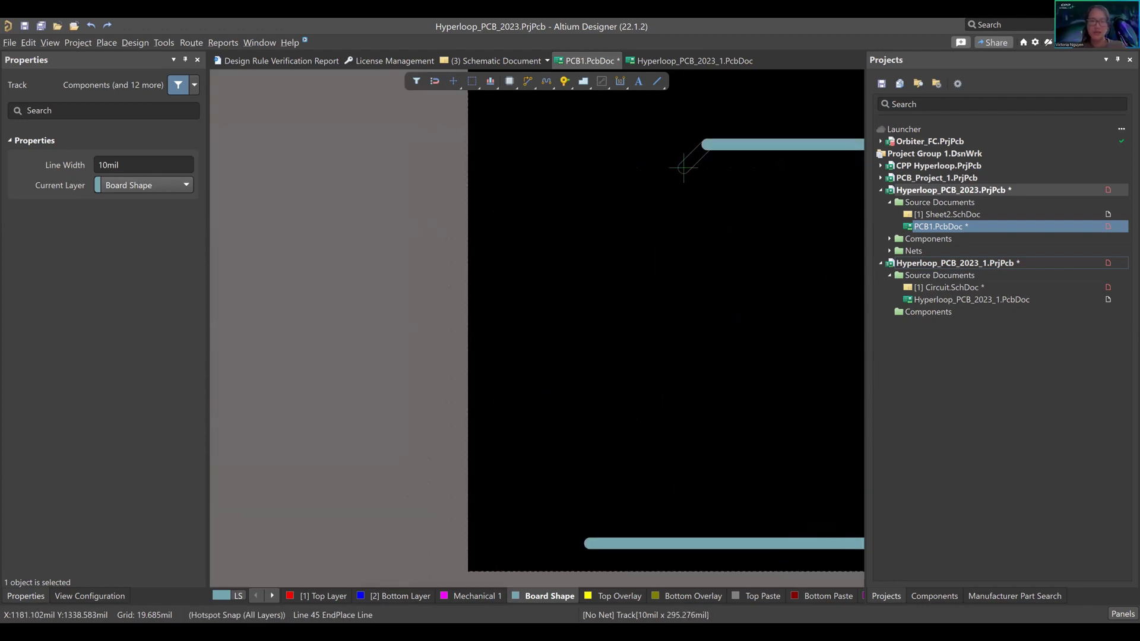
left_click(567, 153)
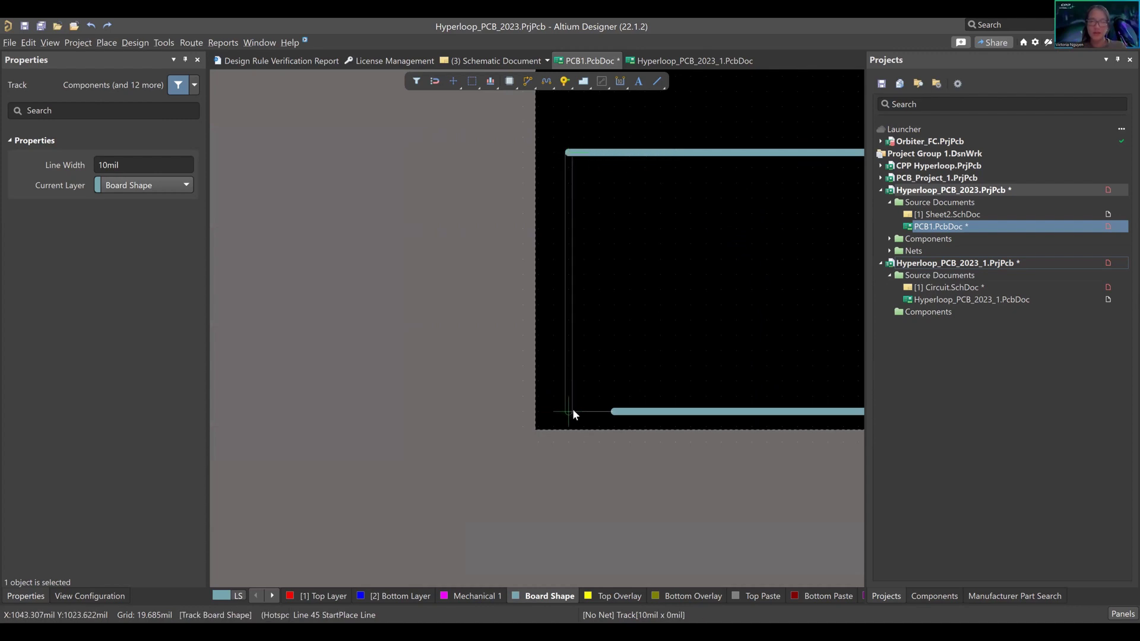
Draw the left edge about 335 mil long and close the rectangle by joining it to the start of the bottom edge.
key("space")
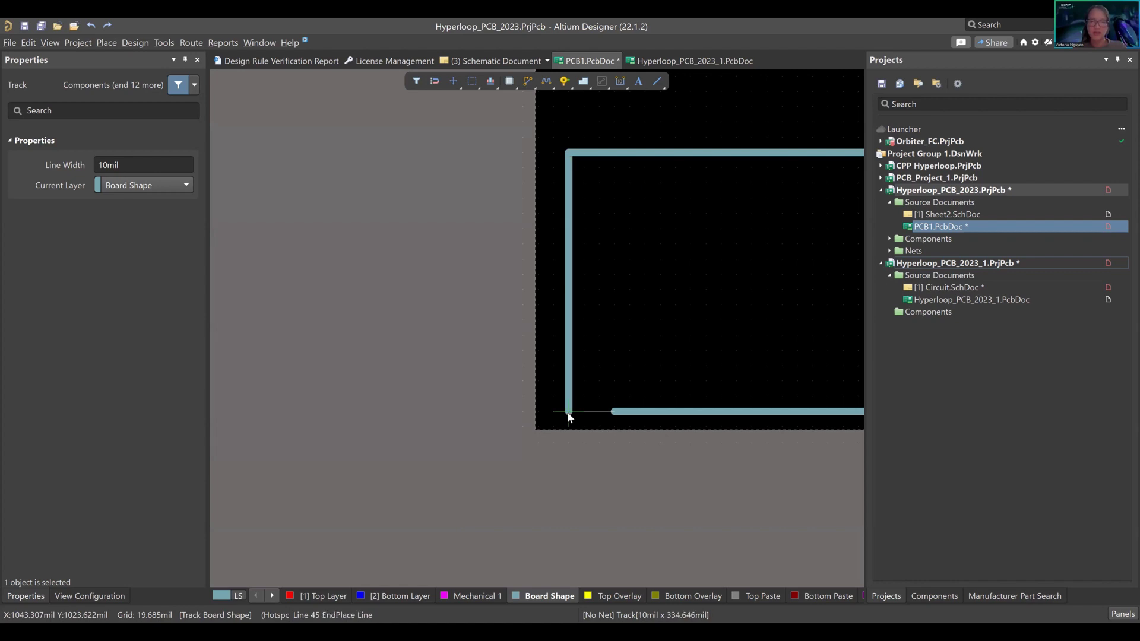
left_click(568, 412)
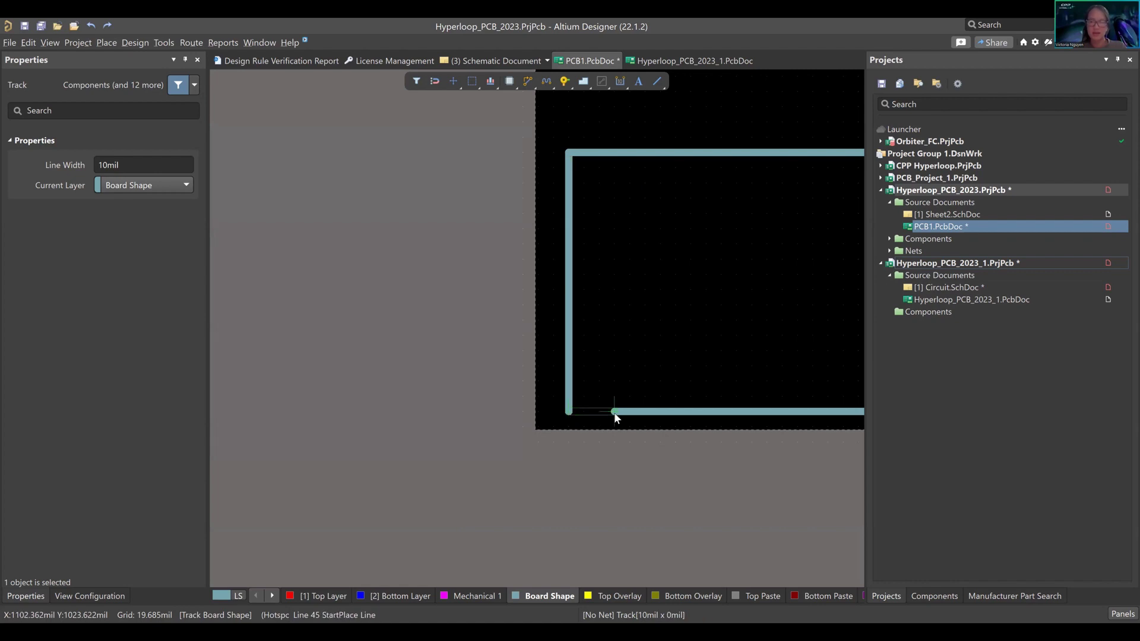
left_click(615, 412)
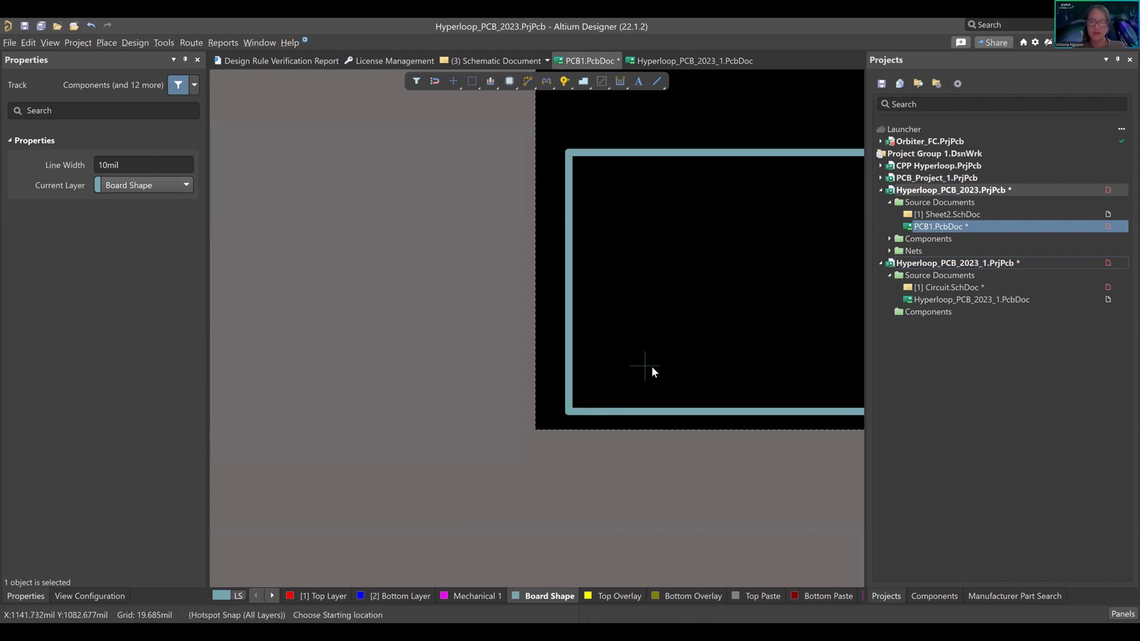
key("Escape")
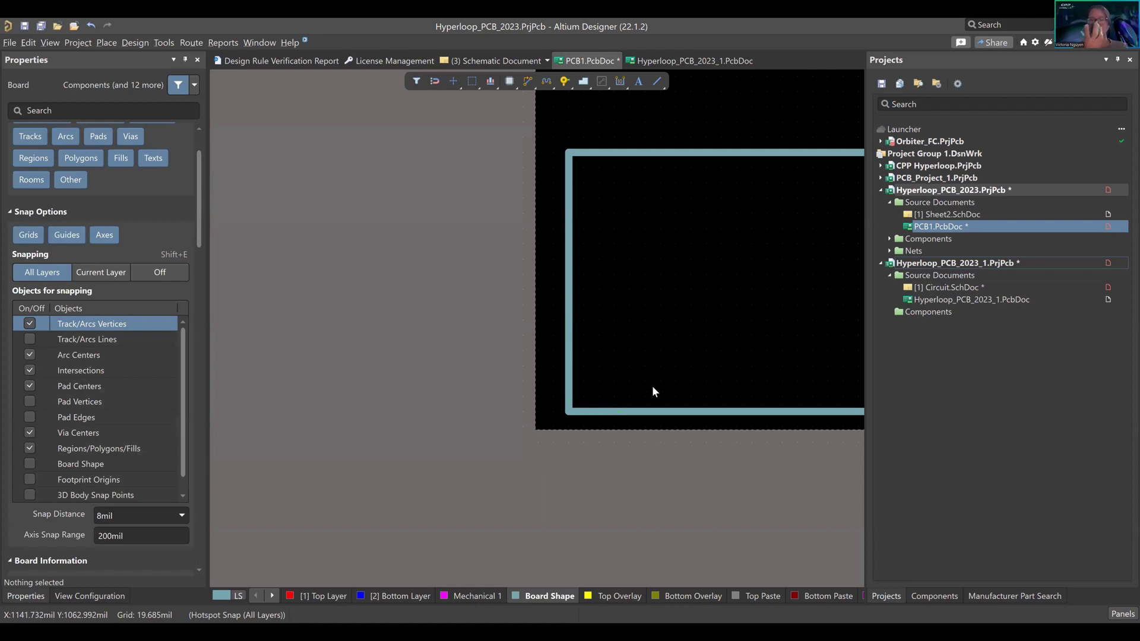
Examine the closed rectangular outline and its size relative to the existing board.
scroll(652, 389, "down", 3, "ctrl")
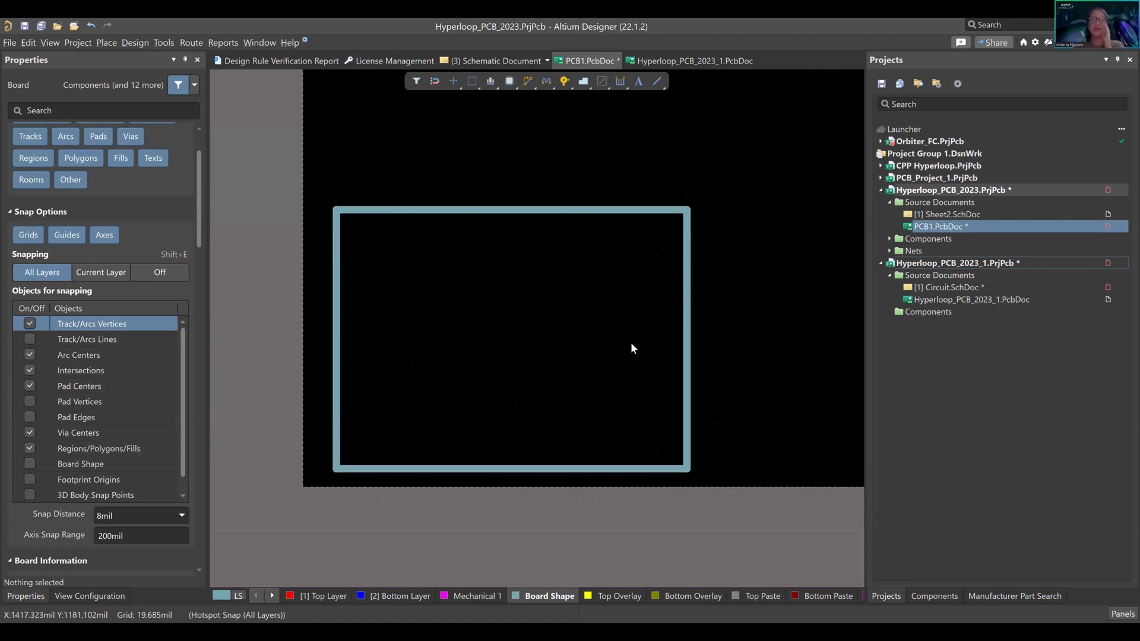
right_click_drag(631, 345, 593, 320)
scroll(593, 324, "down", 3, "ctrl")
right_click_drag(713, 282, 580, 315)
scroll(637, 293, "down", 5, "ctrl")
scroll(579, 315, "up", 2, "ctrl")
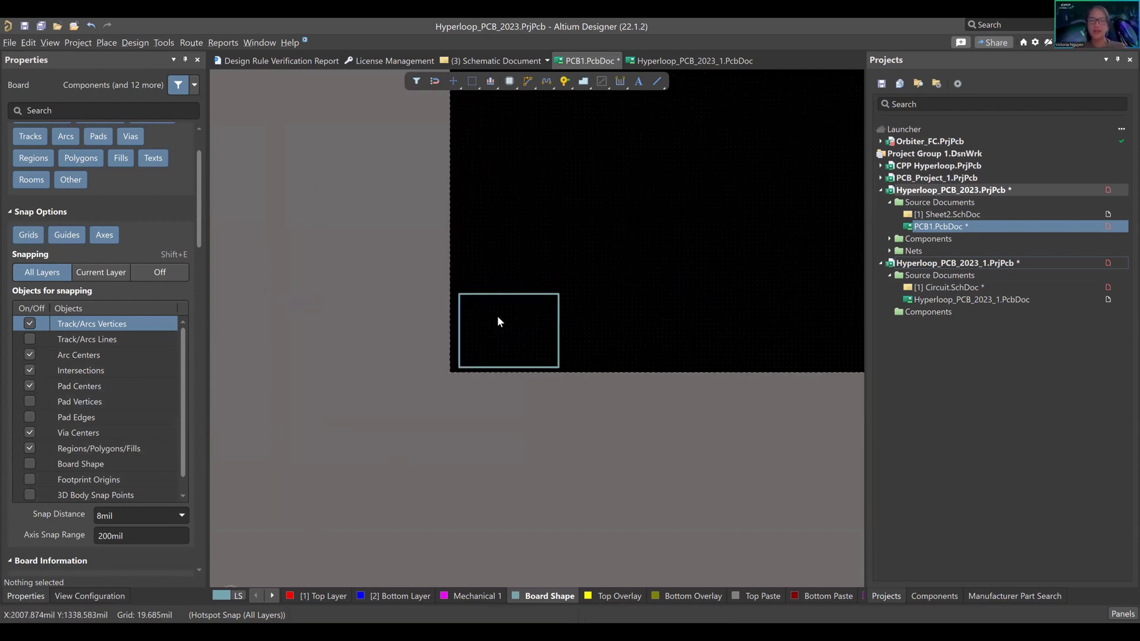
scroll(498, 321, "down", 3, "ctrl")
scroll(428, 320, "up", 5, "ctrl")
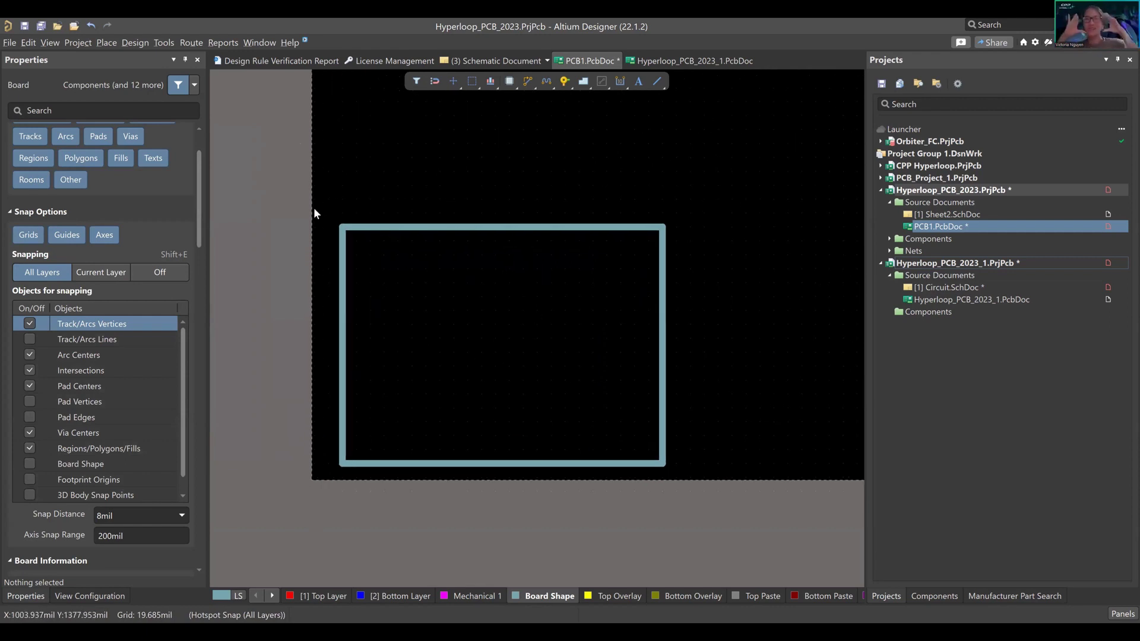
Select all the tracks of the rectangular outline and define the board shape from the selected objects.
left_click_drag(314, 182, 717, 521)
left_click(717, 525)
left_click(164, 42)
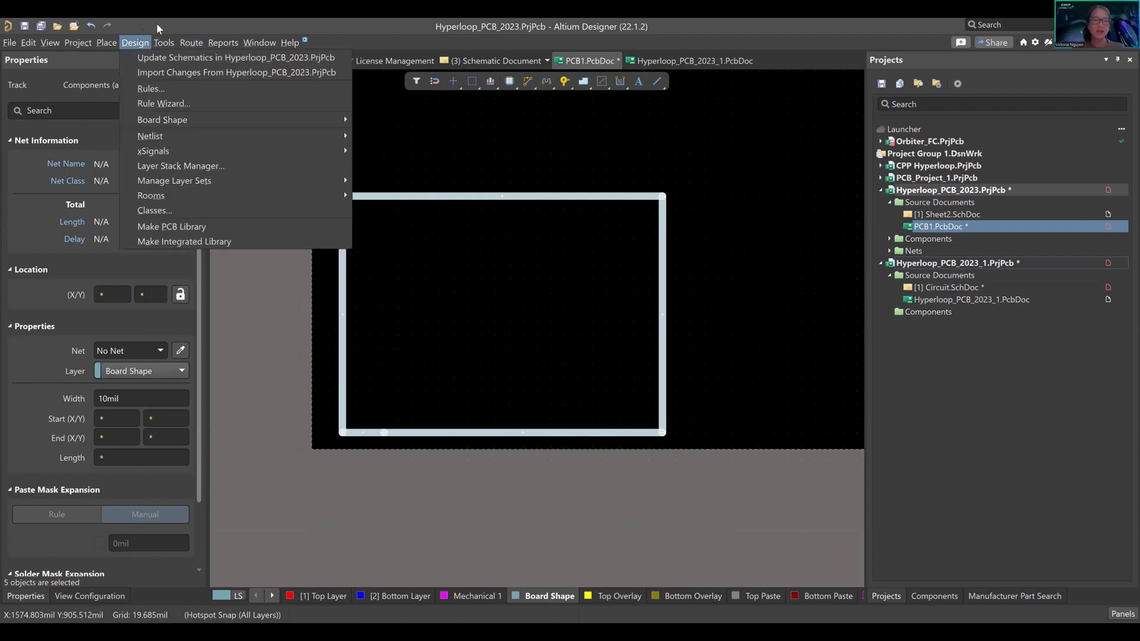
mouse_move(138, 43)
mouse_move(182, 128)
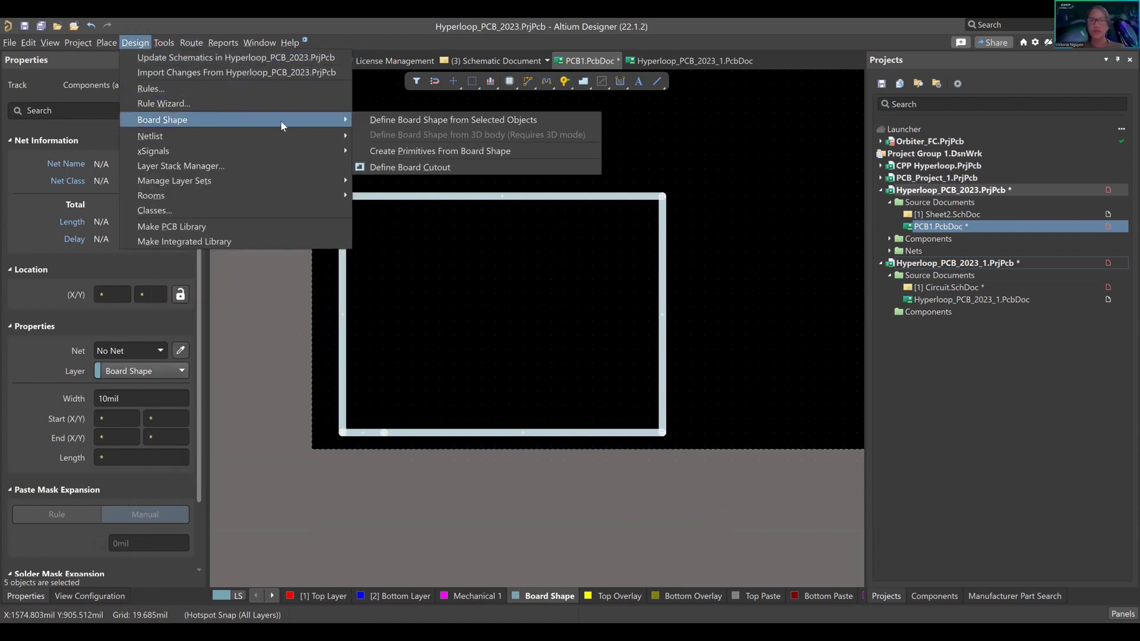
left_click(369, 120)
Inspect the redefined board and undo the board shape definition.
scroll(541, 310, "right", 2)
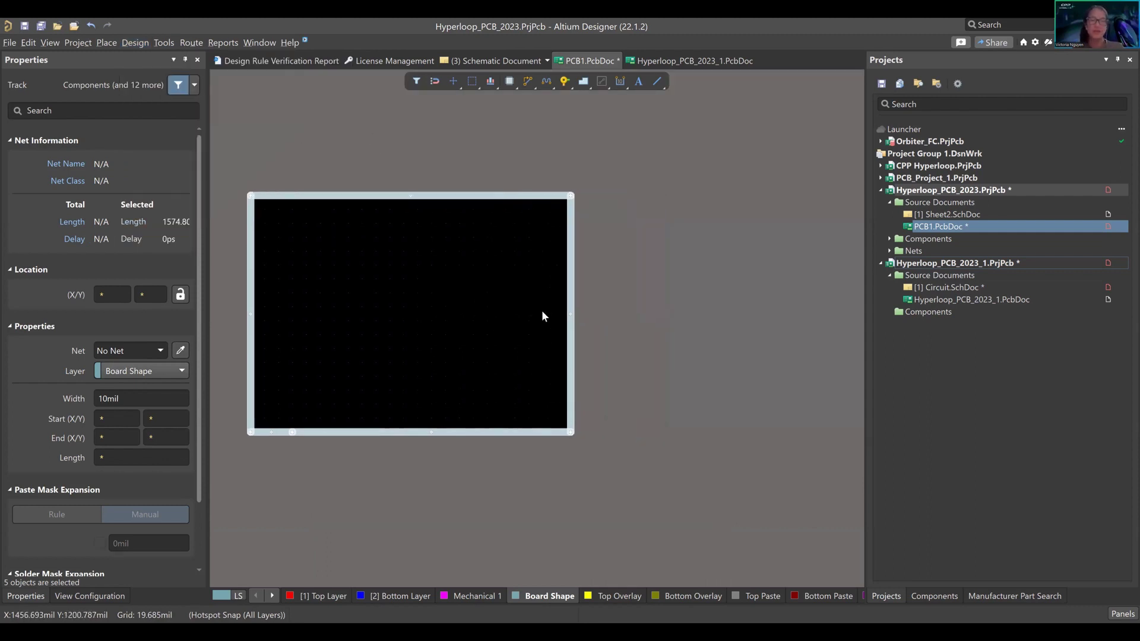
scroll(542, 310, "down", 2, "ctrl")
scroll(540, 309, "down", 4, "ctrl")
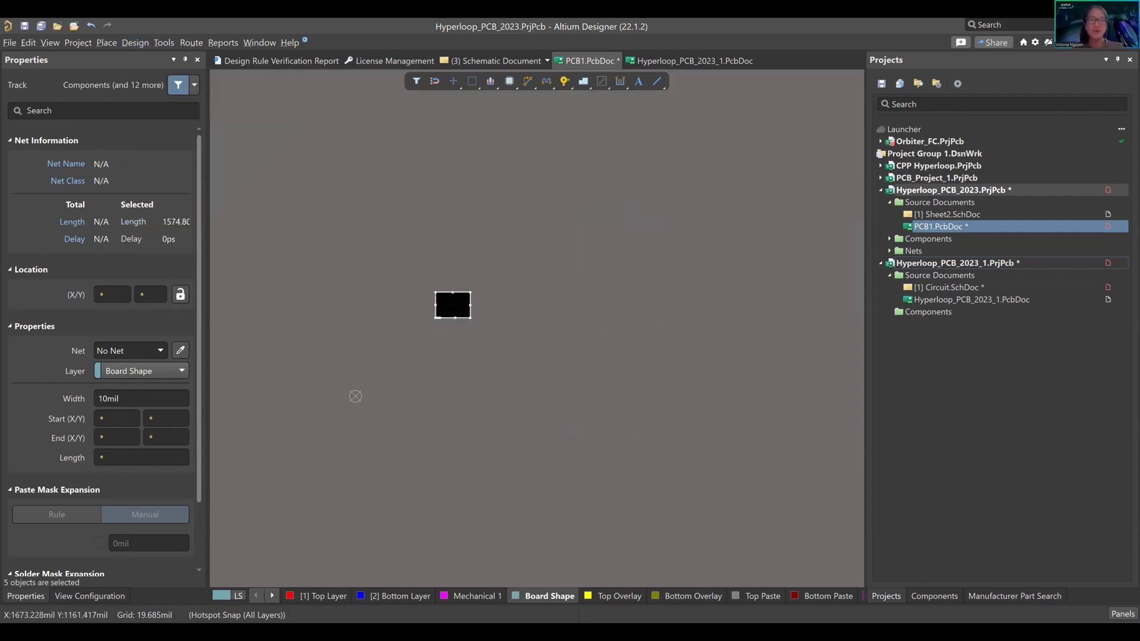
right_click_drag(526, 292, 446, 307)
scroll(374, 302, "up", 6, "ctrl")
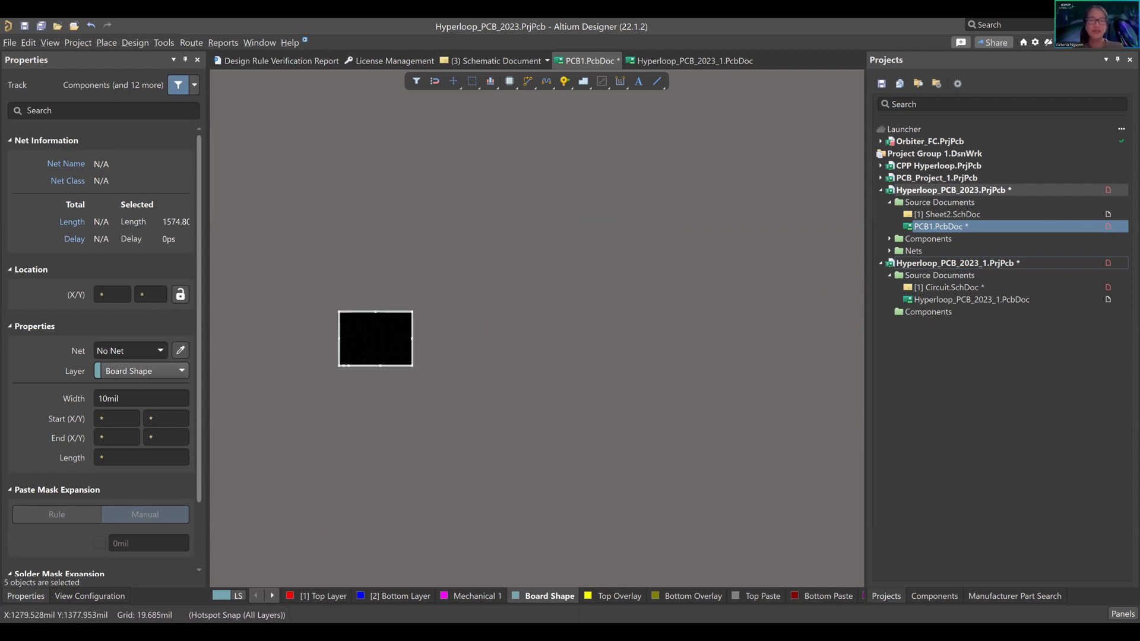
right_click_drag(553, 182, 579, 167)
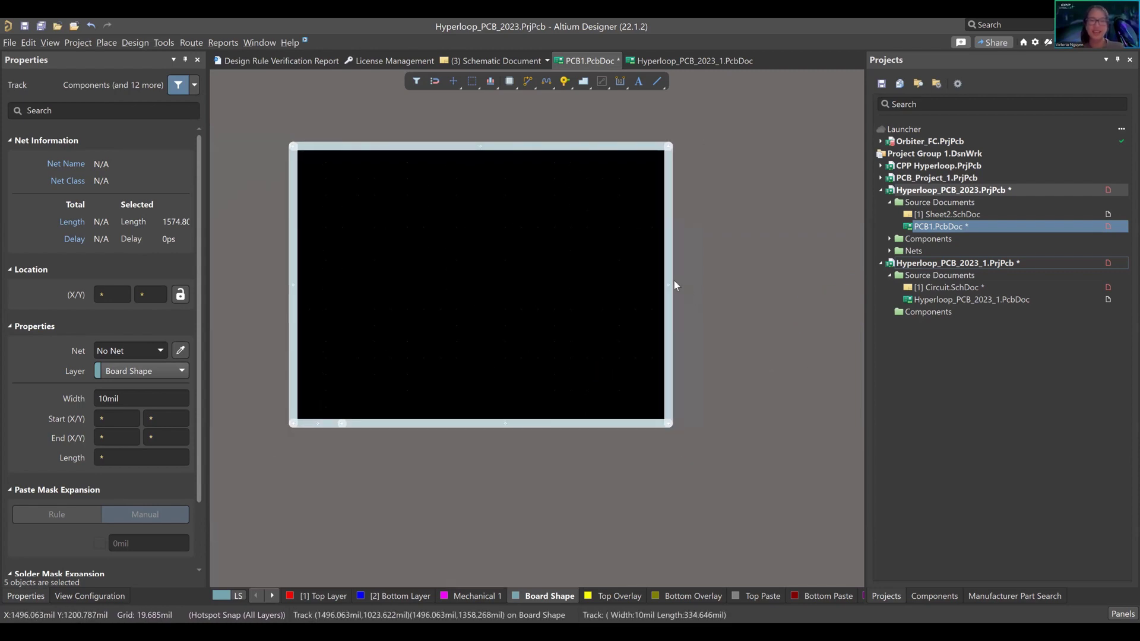
left_click_drag(695, 285, 682, 291)
key("ctrl+z")
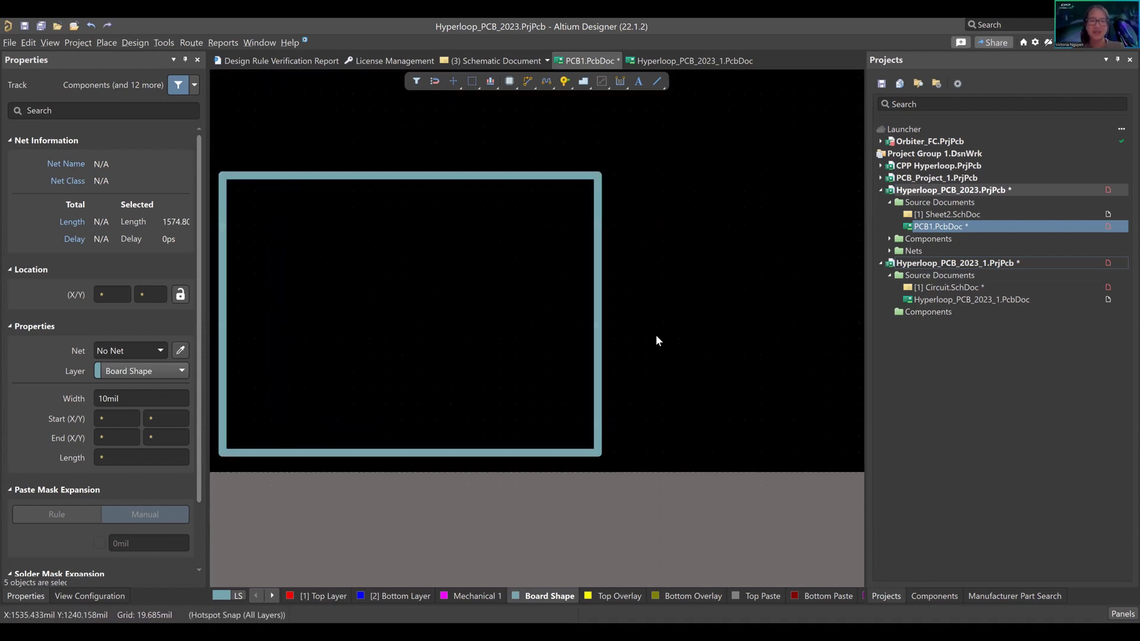
Widen the outline by moving its right edge to X 1850.394 mil.
left_click_drag(618, 294, 777, 294)
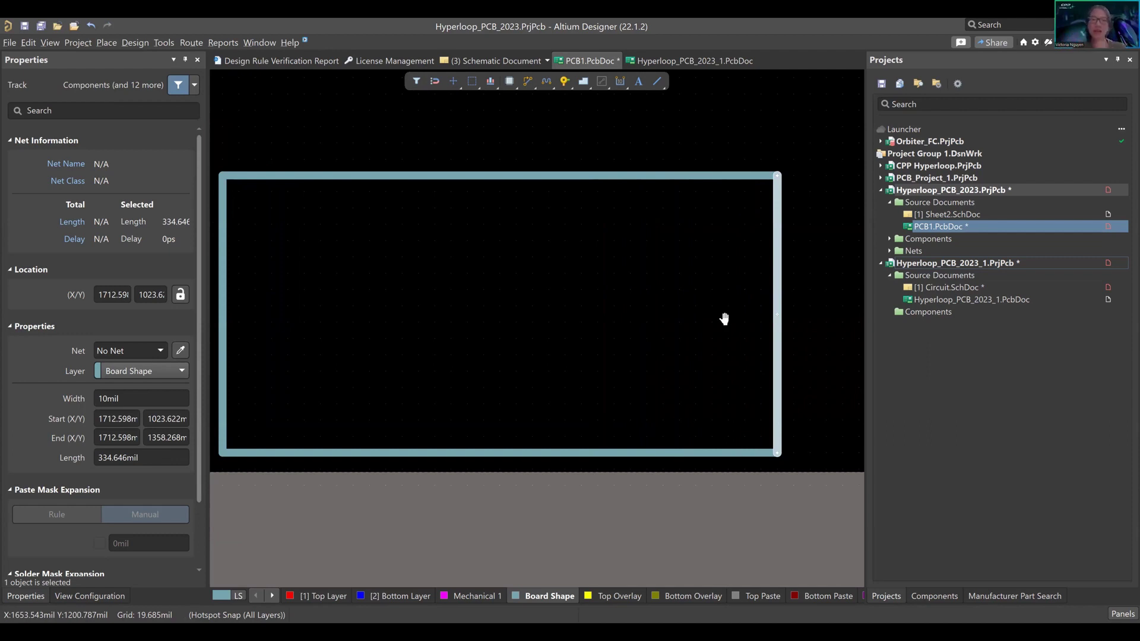
right_click_drag(725, 305, 550, 277)
scroll(558, 281, "down", 1, "ctrl")
left_click_drag(601, 267, 703, 270)
Heighten the outline by moving its top edge up to Y 1614.173 mil.
right_click_drag(533, 344, 590, 387)
left_click_drag(553, 196, 572, 109)
right_click_drag(426, 111, 572, 252)
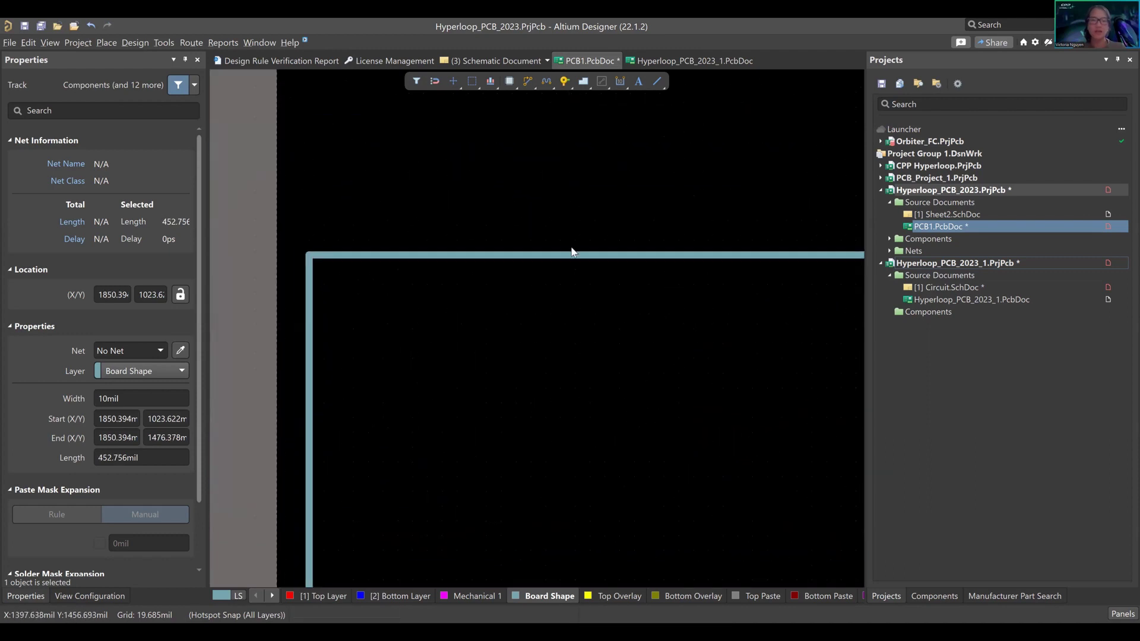
left_click_drag(570, 262, 580, 152)
Examine the components C1, R1, P1, S1 and D1 in the room beside the board.
right_click_drag(692, 311, 535, 292)
scroll(626, 301, "down", 10, "ctrl")
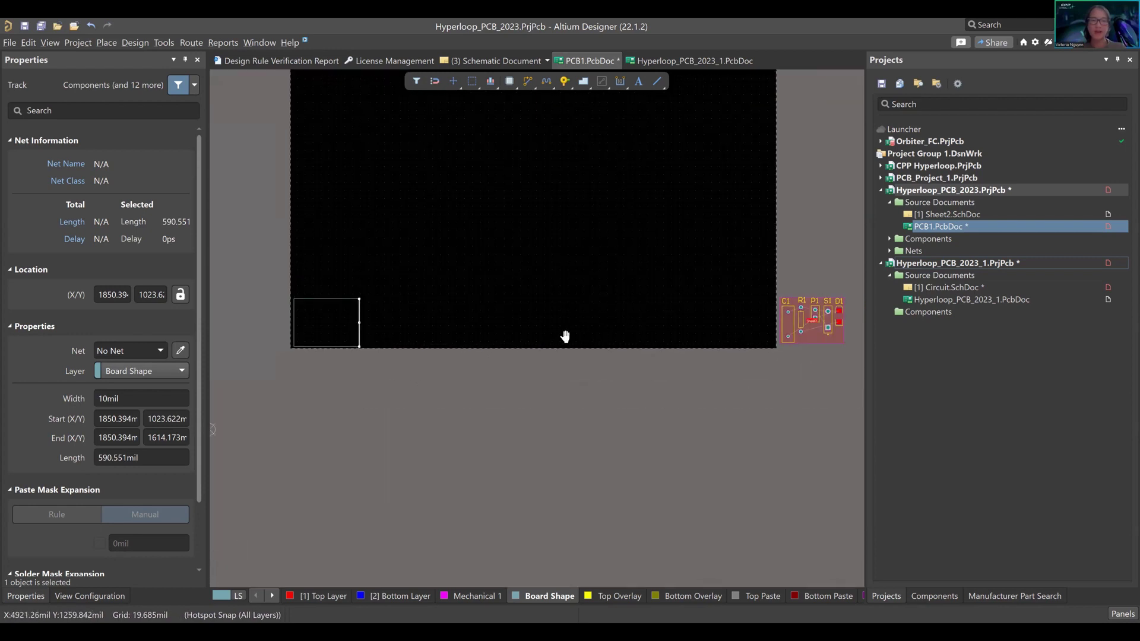
scroll(800, 344, "up", 6, "ctrl")
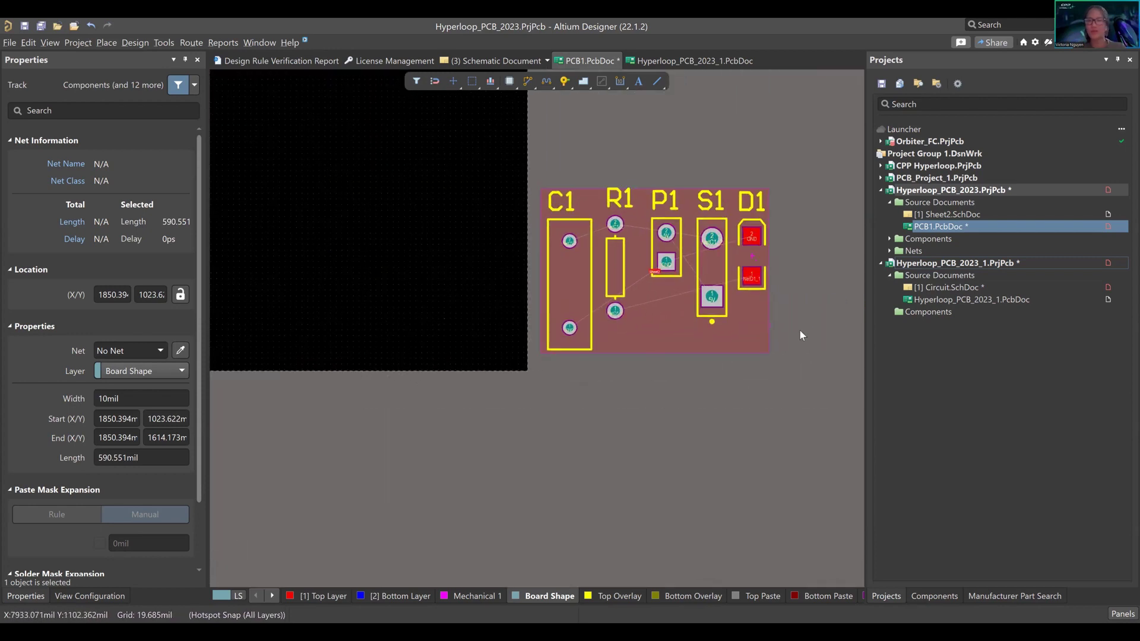
scroll(764, 288, "up", 3, "ctrl")
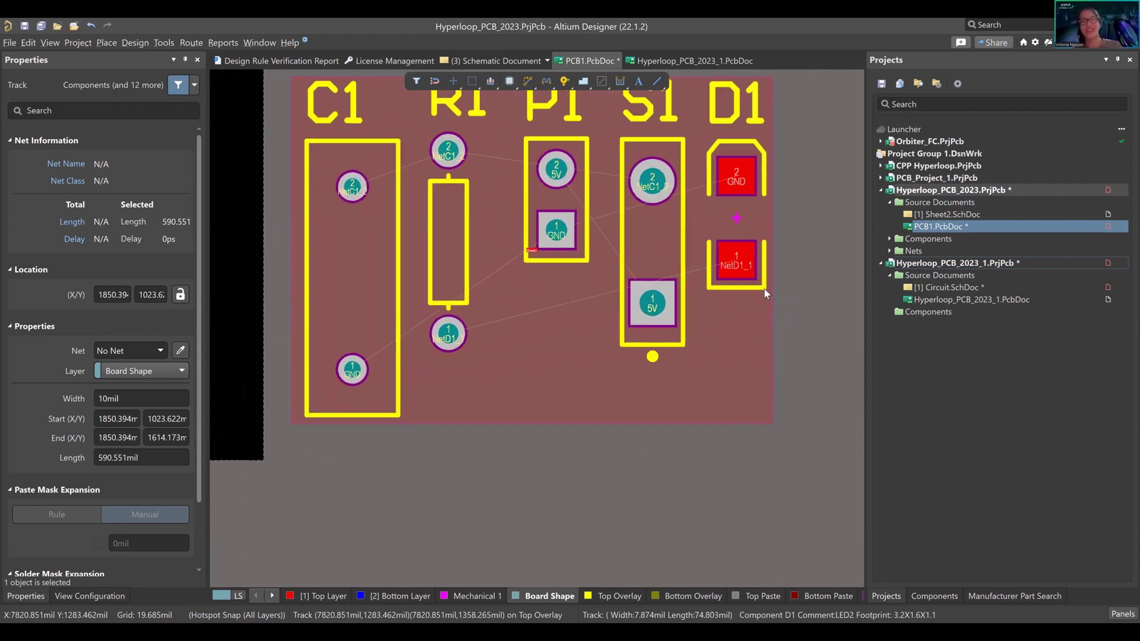
right_click_drag(419, 133, 450, 176)
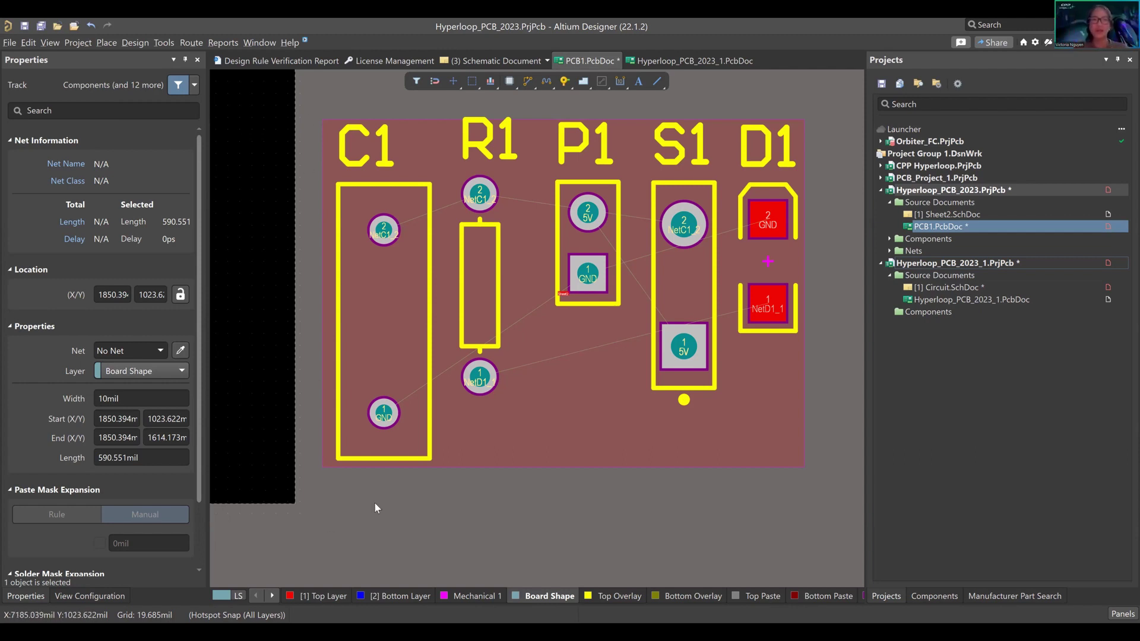
scroll(570, 322, "down", 3, "ctrl")
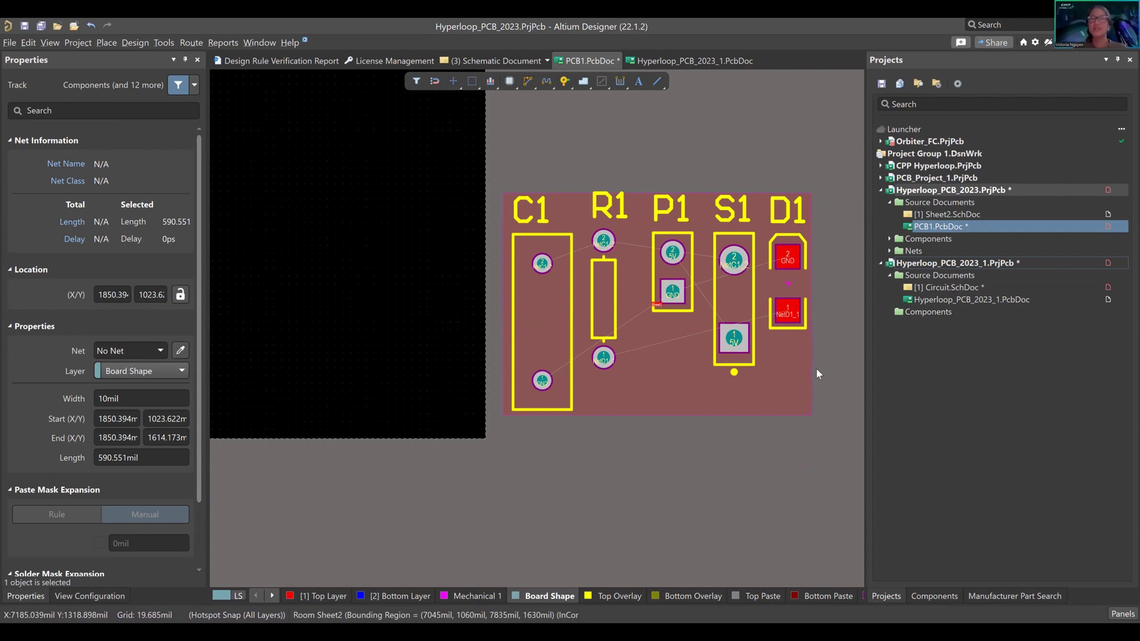
Undo the last move of C1 and move the room with all its components to just above the rectangular outline.
key("ctrl+z")
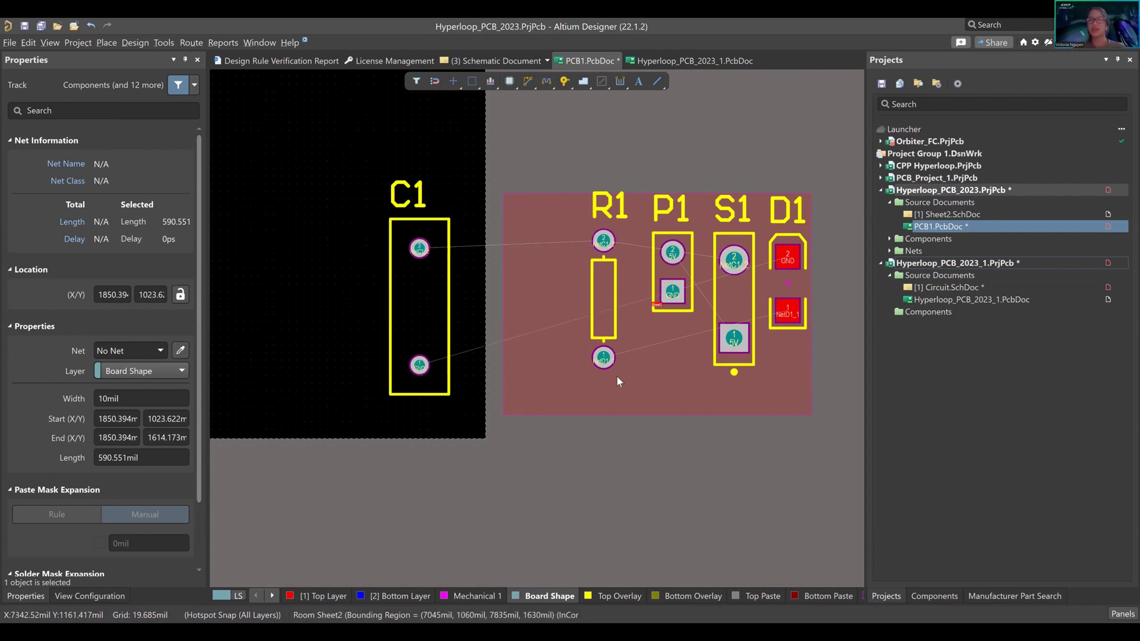
scroll(478, 379, "down", 2, "ctrl")
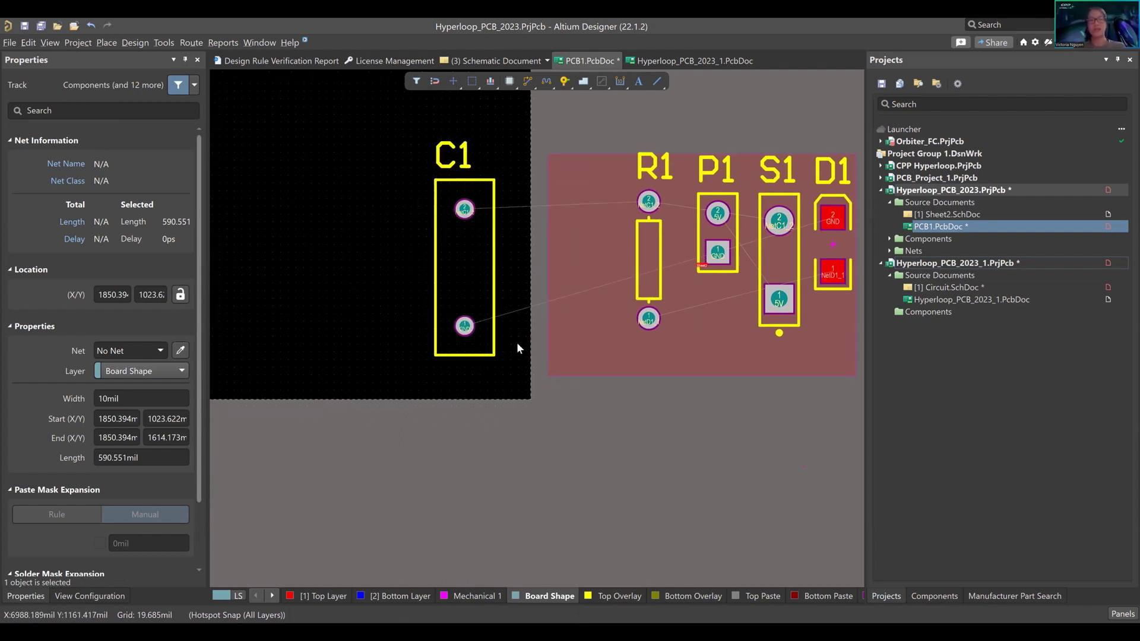
left_click_drag(537, 365, 321, 338)
scroll(604, 361, "left", 3, "shift")
scroll(605, 361, "left", 2, "shift")
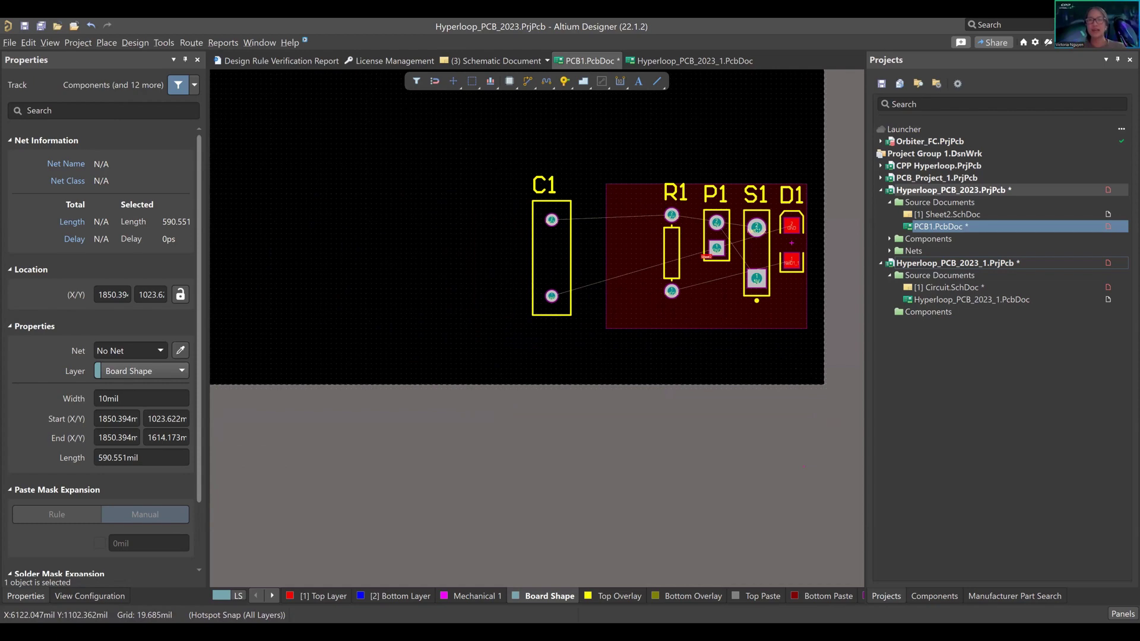
scroll(603, 368, "down", 2, "ctrl")
scroll(629, 362, "left", 3, "shift")
scroll(635, 358, "down", 1, "ctrl")
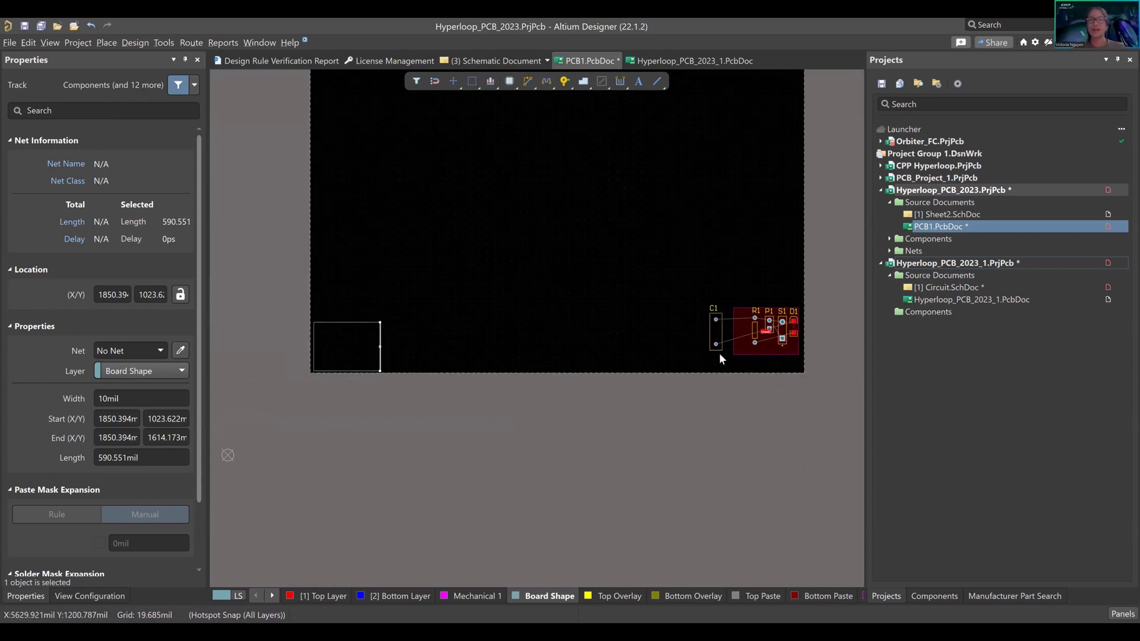
left_click_drag(733, 355, 354, 278)
scroll(353, 277, "left", 1, "shift")
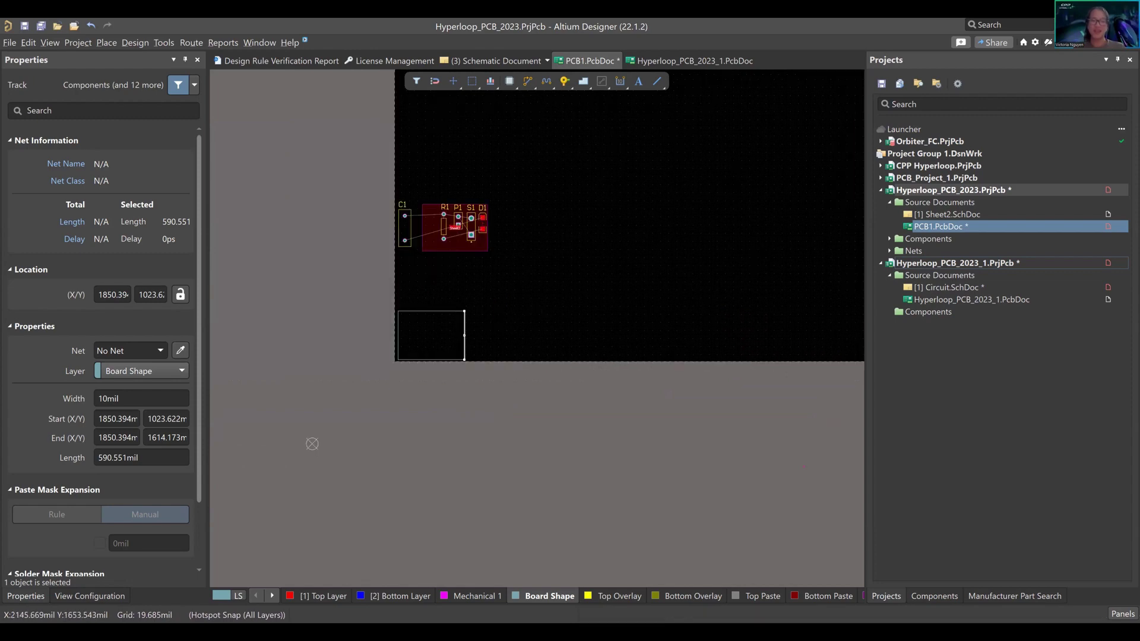
Heighten the outline by moving its top edge up to Y 1909.449 mil.
scroll(467, 319, "up", 3, "ctrl")
scroll(585, 330, "left", 2, "shift")
left_click(500, 329)
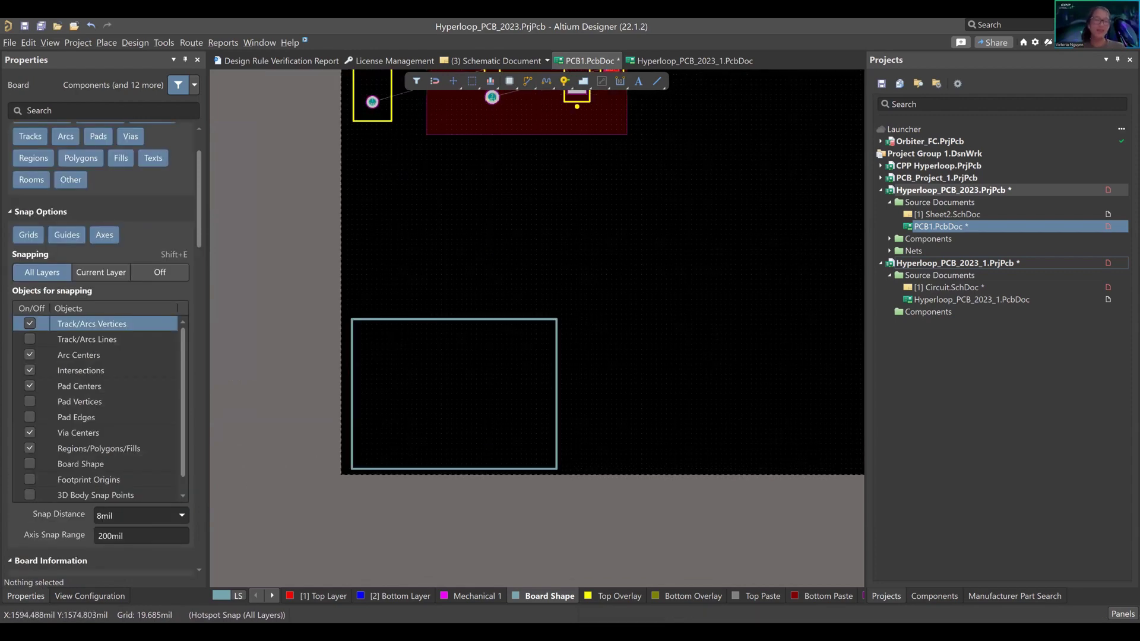
scroll(496, 324, "up", 3, "ctrl")
scroll(582, 348, "left", 2, "shift")
left_click_drag(581, 343, 590, 184)
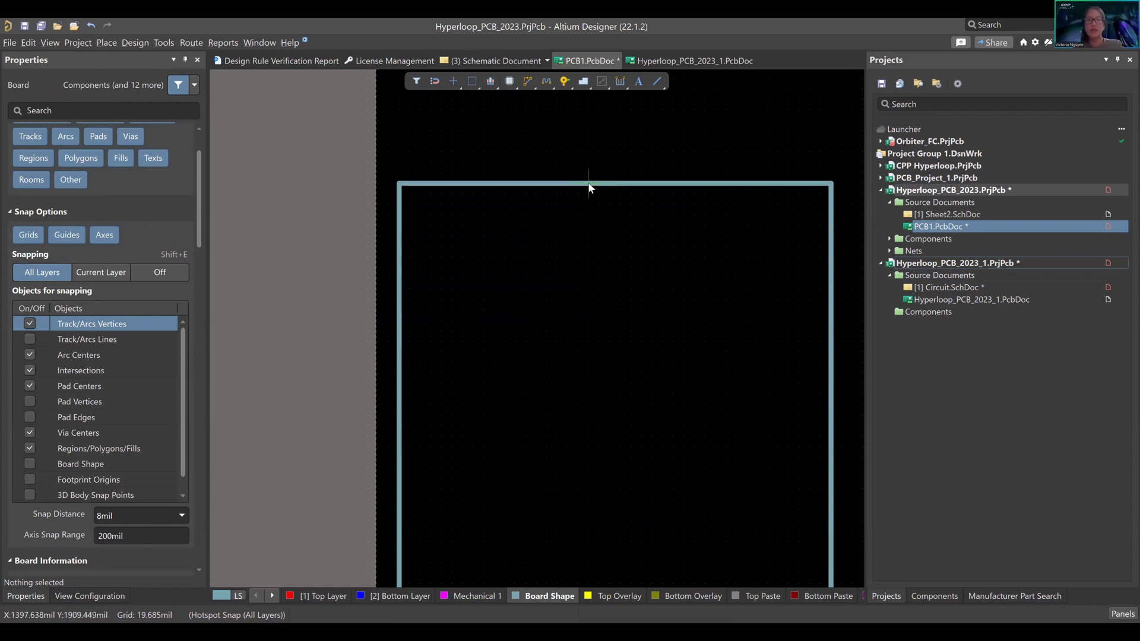
Widen the outline by moving its right edge further outward.
scroll(420, 280, "down", 3, "ctrl")
left_click_drag(497, 263, 655, 266)
scroll(600, 211, "down", 2, "ctrl")
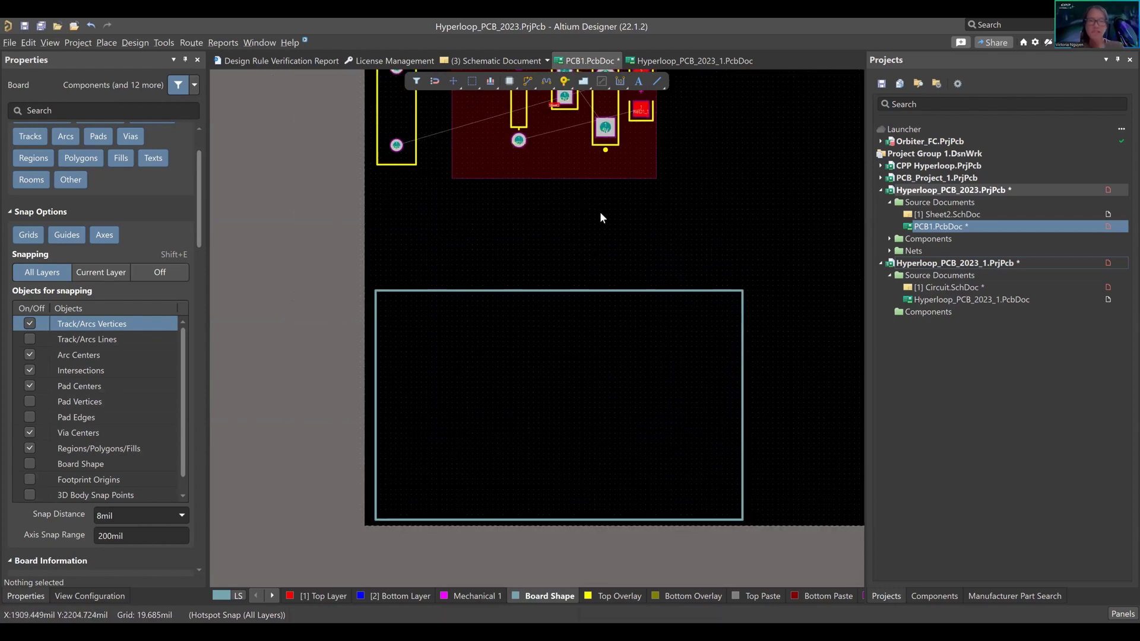
Select the whole rectangular outline and define the board shape from the selected objects.
scroll(586, 234, "up", 1)
scroll(664, 327, "down", 2)
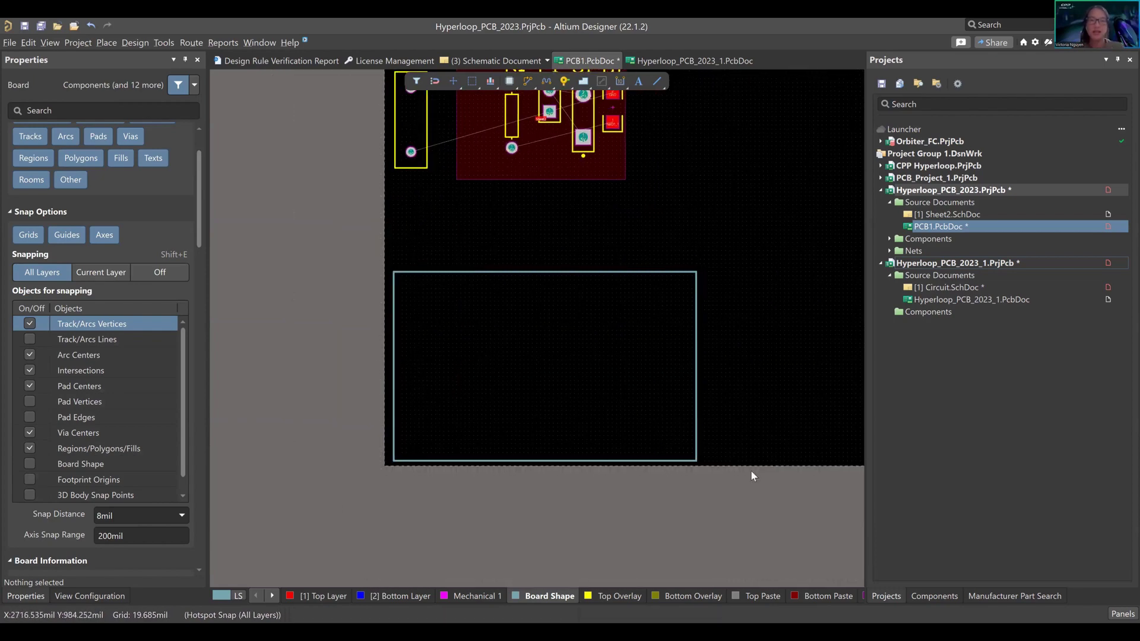
left_click_drag(750, 469, 327, 218)
left_click(149, 44)
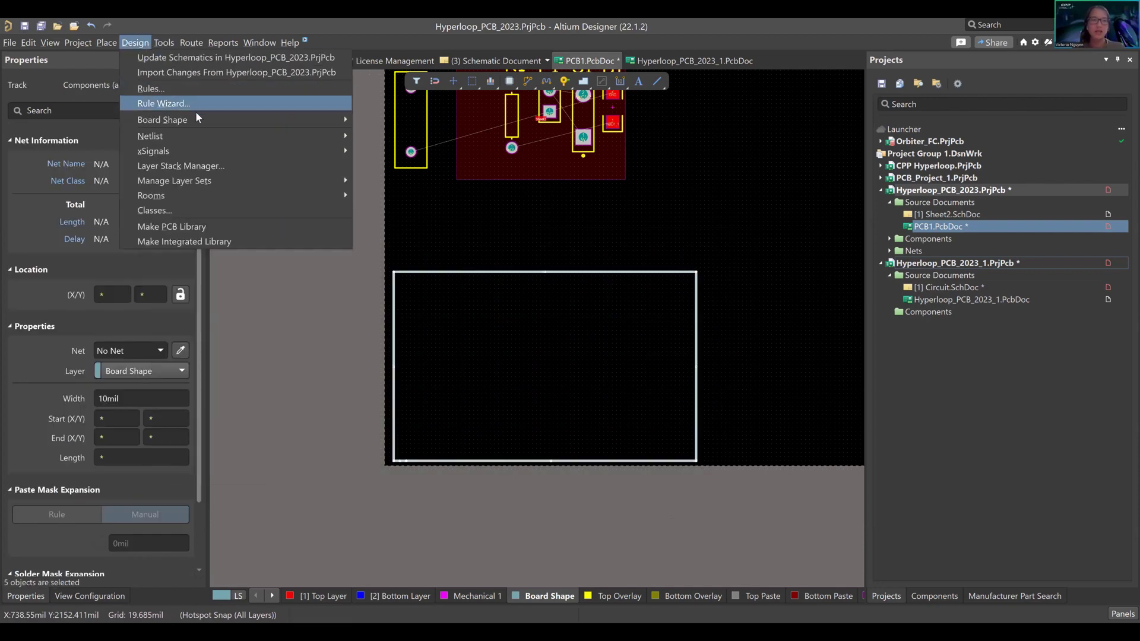
mouse_move(249, 119)
left_click(410, 119)
right_click_drag(449, 416, 509, 270)
left_click(256, 518)
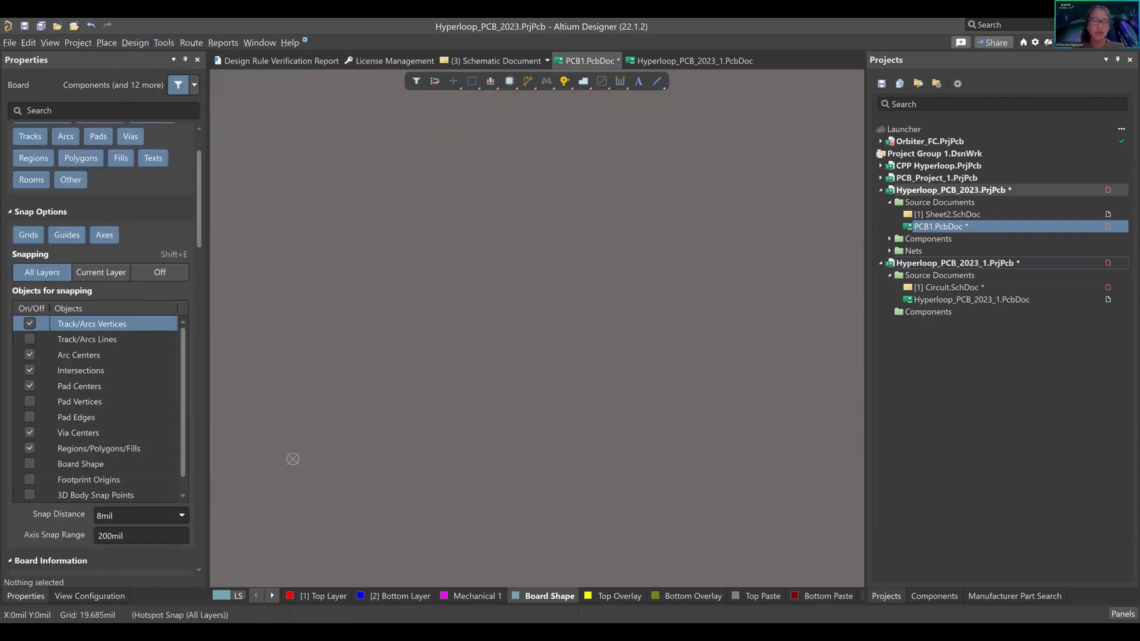
scroll(530, 360, "down", 5, "ctrl")
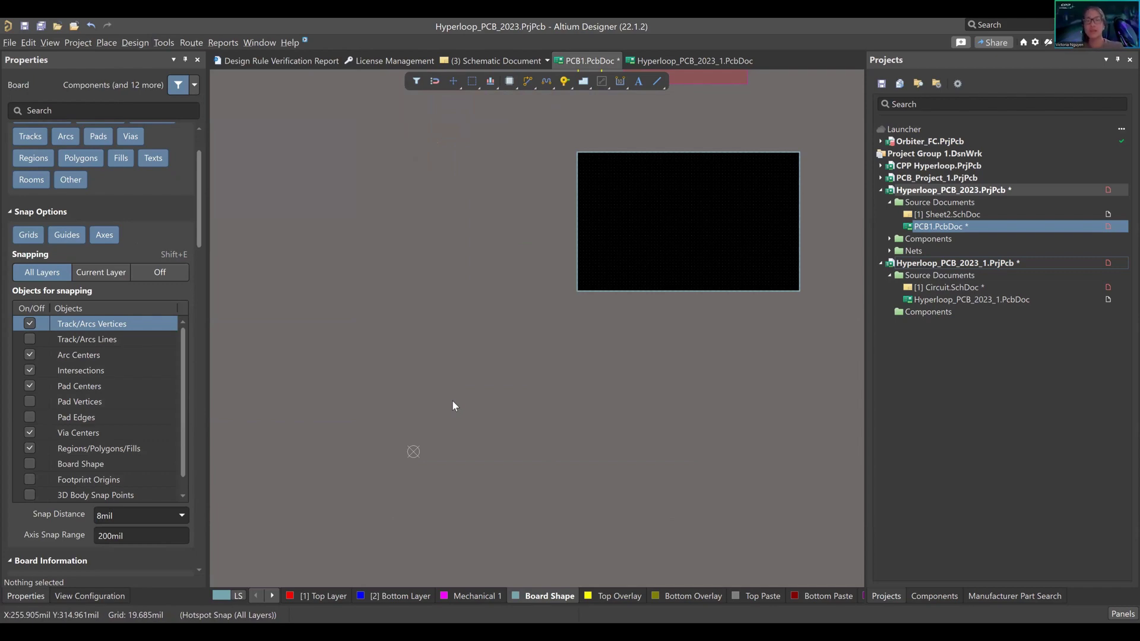
Set the PCB origin at the lower-left corner of the board outline.
scroll(640, 244, "up", 3, "ctrl")
scroll(617, 245, "up", 2, "ctrl")
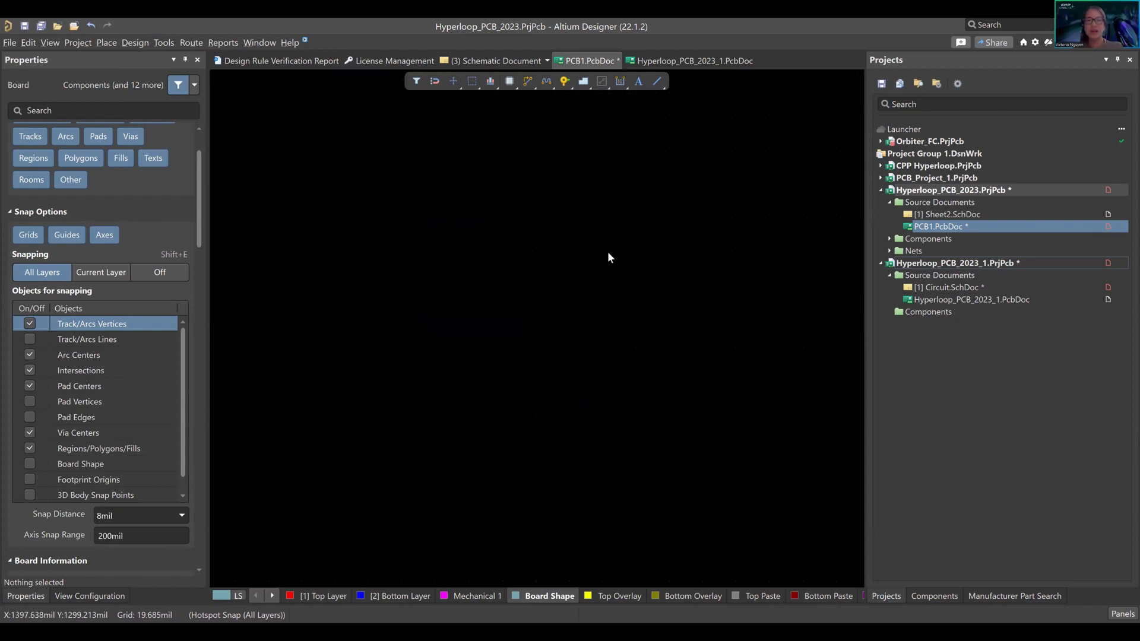
scroll(617, 245, "down", 5, "ctrl")
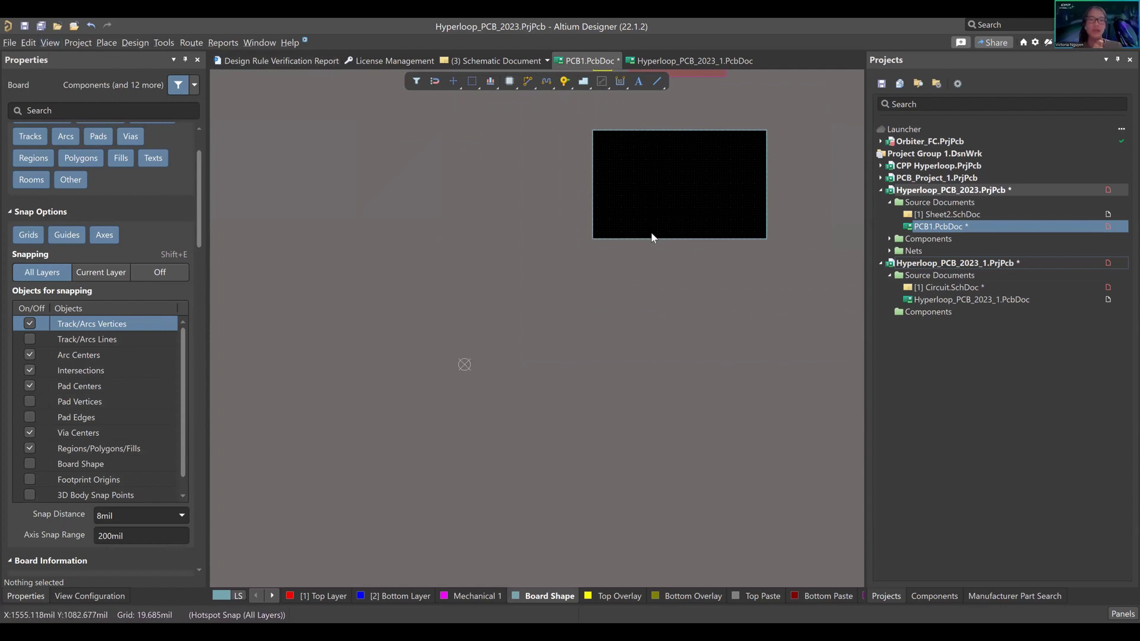
scroll(651, 232, "up", 1, "ctrl")
right_click_drag(626, 197, 583, 262)
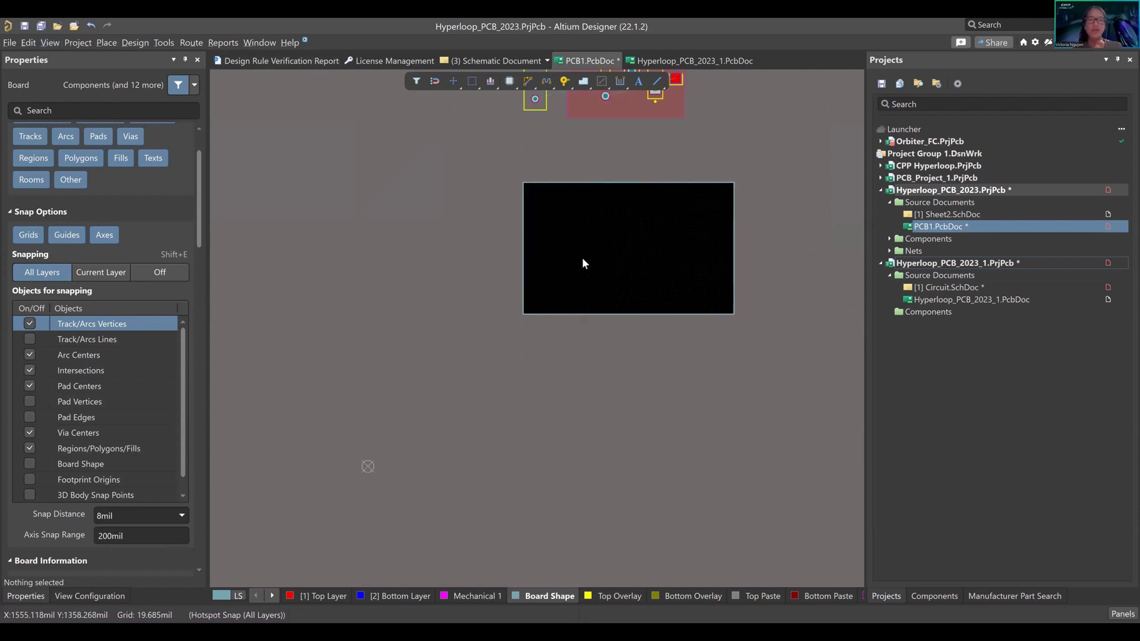
scroll(583, 262, "up", 3, "ctrl")
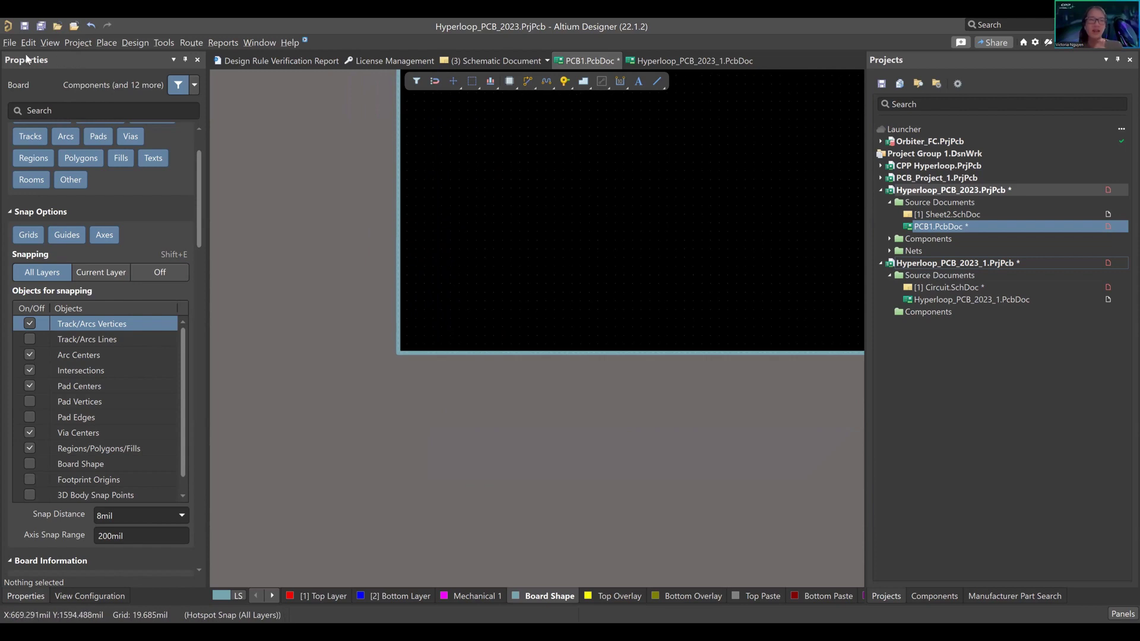
left_click(29, 42)
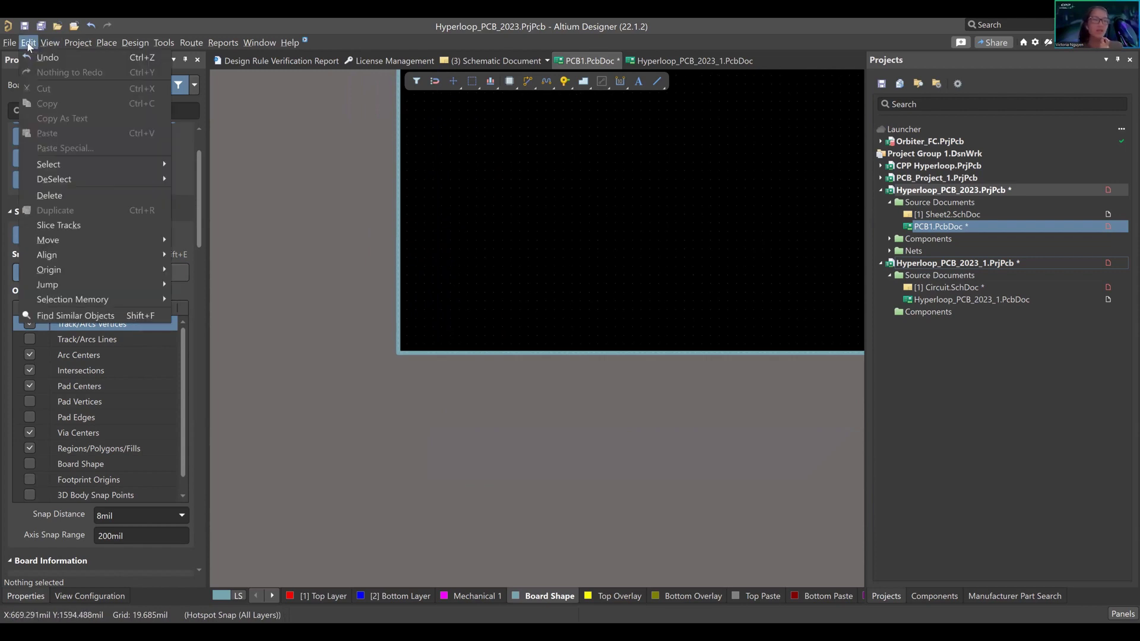
mouse_move(65, 269)
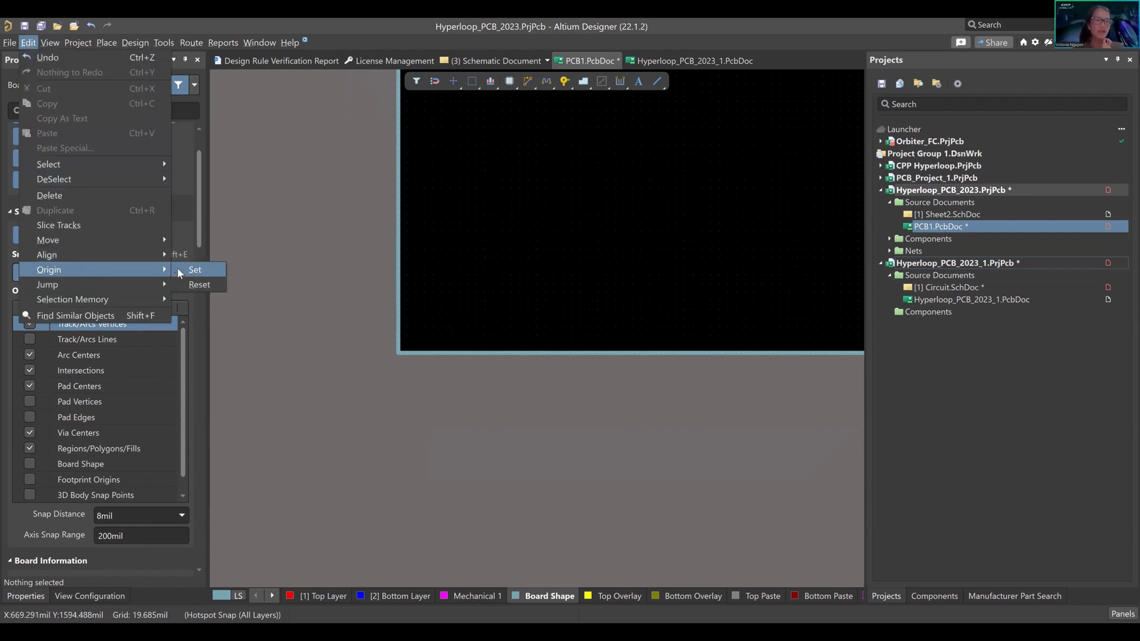
left_click(180, 272)
scroll(398, 355, "up", 1)
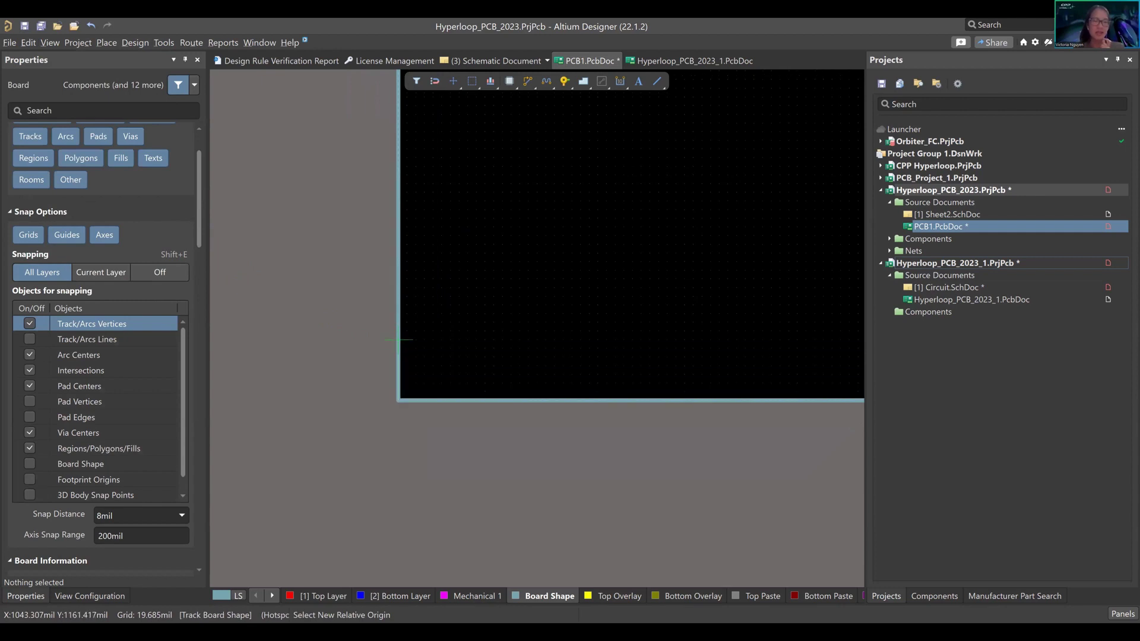
left_click(398, 411)
scroll(562, 348, "up", 1, "ctrl")
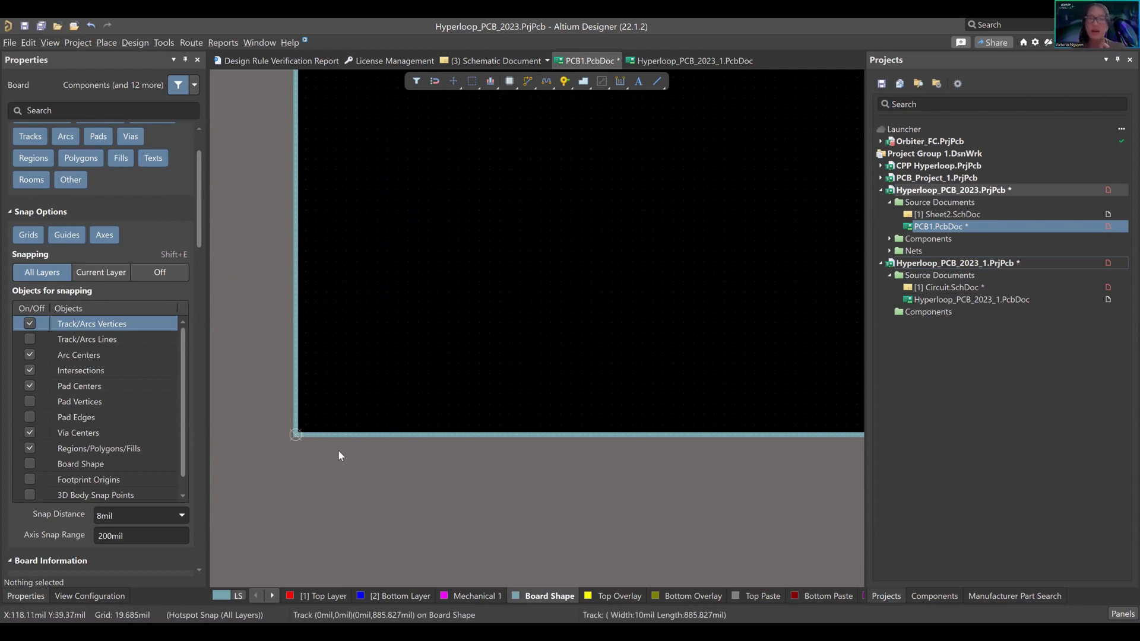
Move header P1 out of the room onto the board, close to its left edge at about half height.
scroll(422, 343, "down", 3, "ctrl")
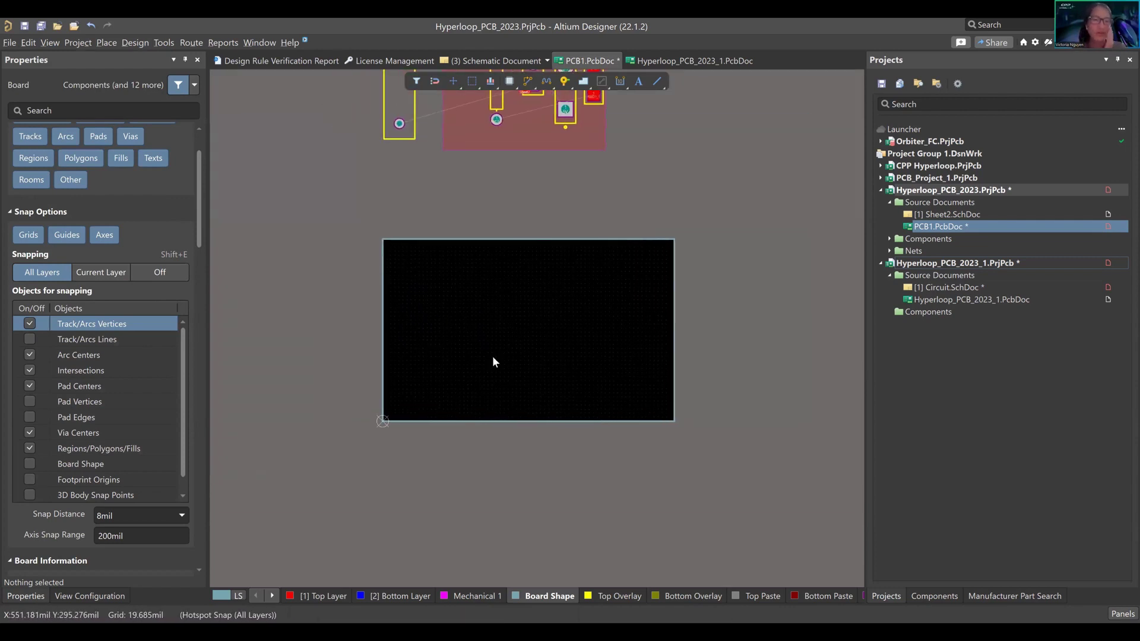
scroll(495, 350, "up", 2)
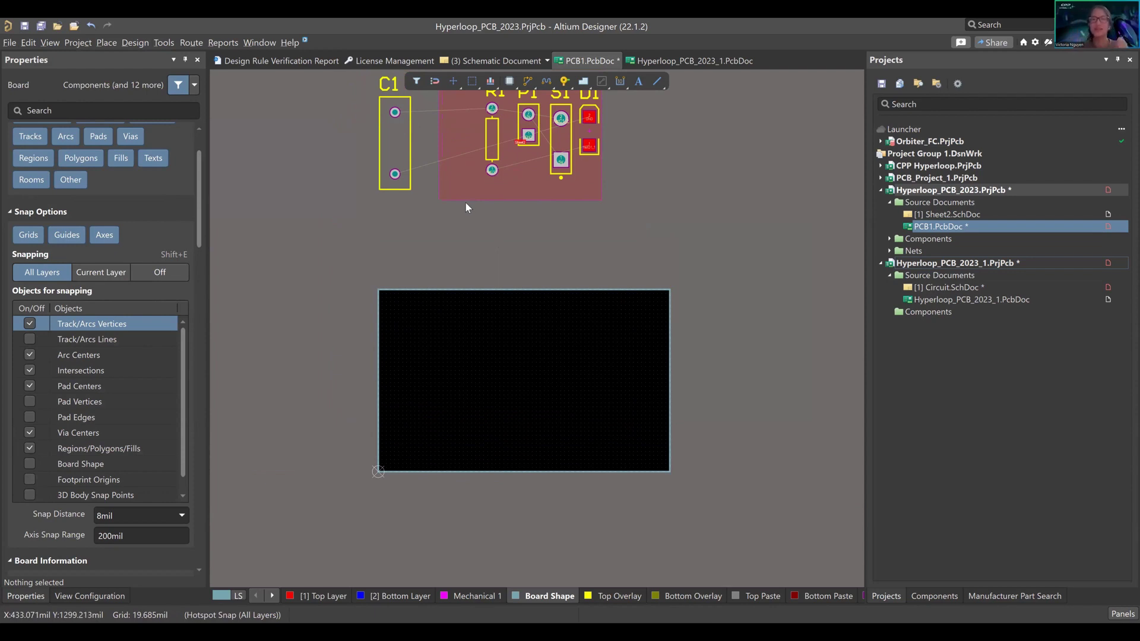
right_click_drag(550, 231, 578, 279)
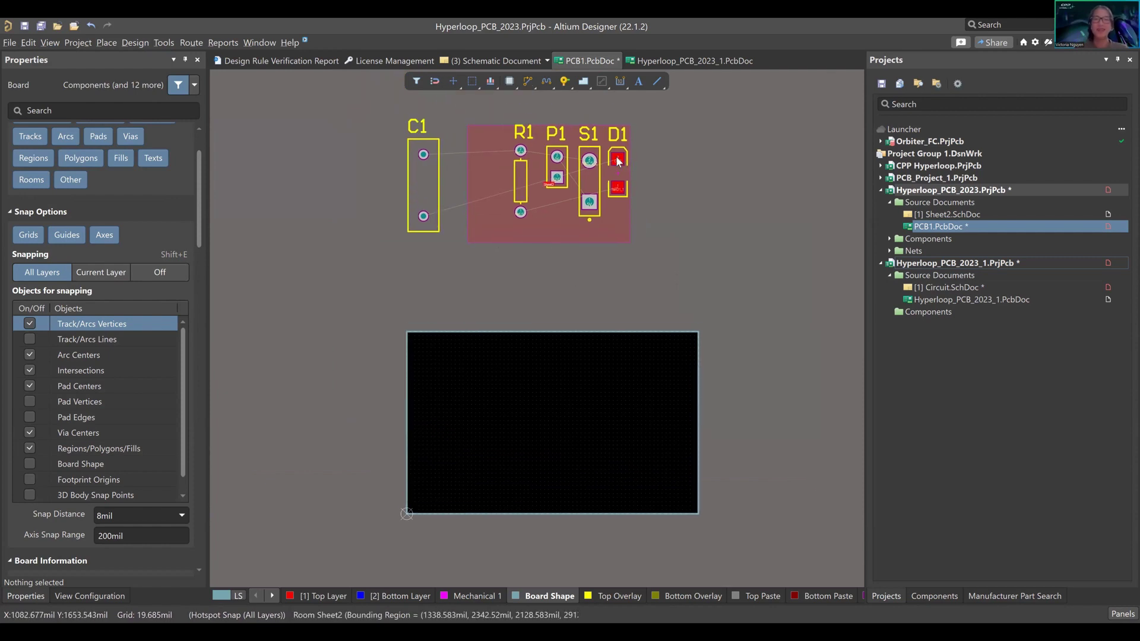
scroll(569, 285, "up", 1, "ctrl")
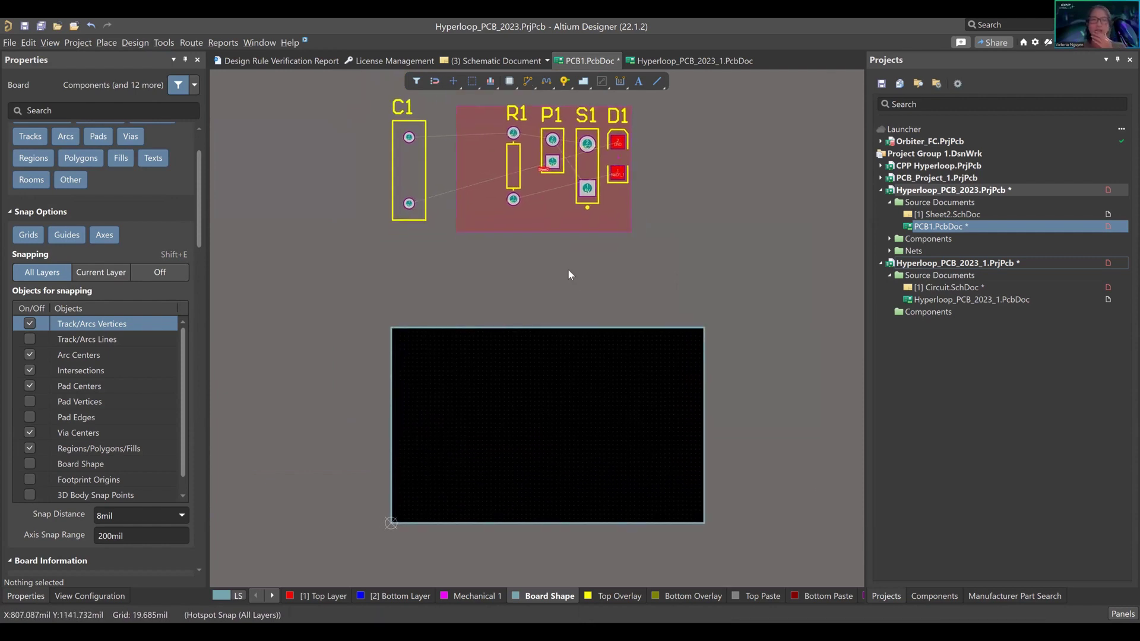
right_click_drag(490, 265, 499, 249)
left_click(558, 134)
left_click_drag(558, 133, 423, 416)
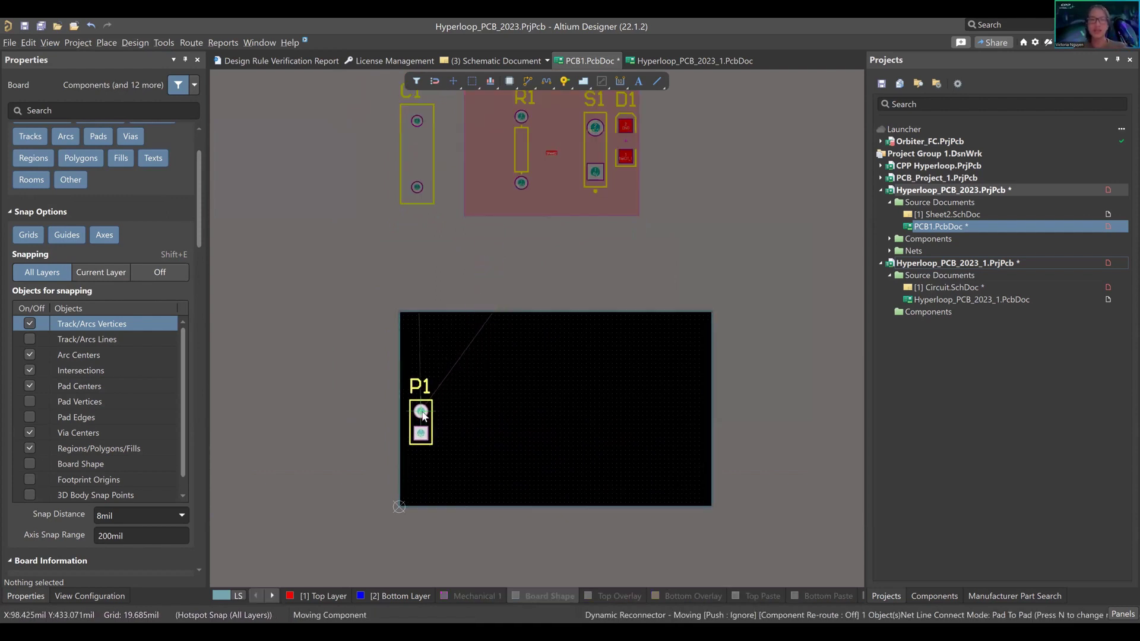
left_click_drag(458, 379, 449, 372)
scroll(449, 373, "down", 1)
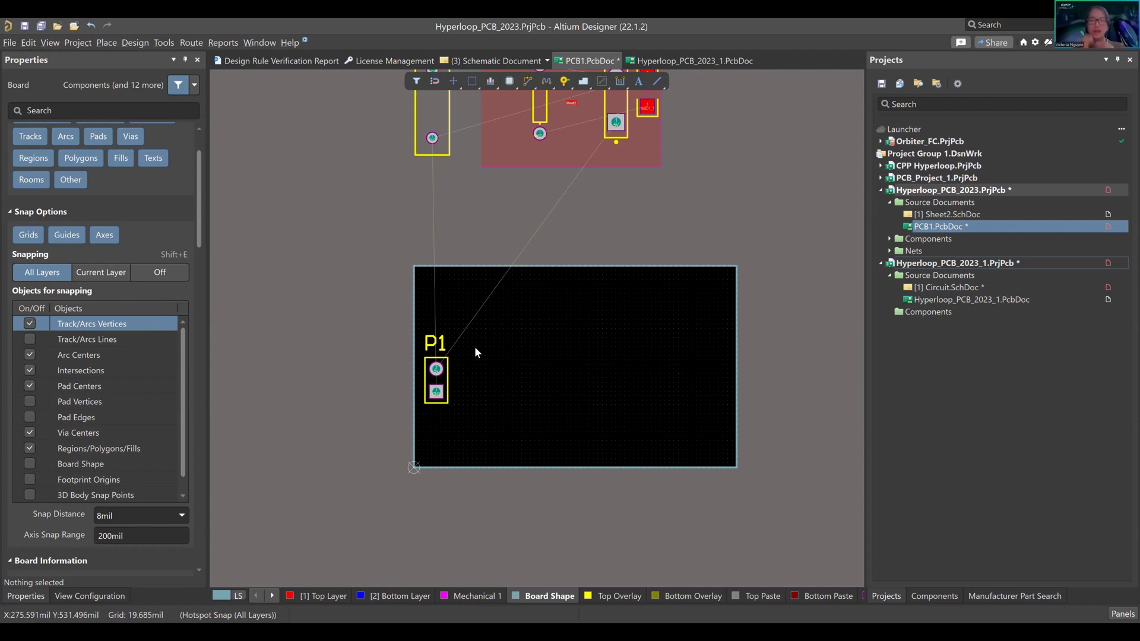
Reposition P1 slightly inward from the left board edge, with pad 1 at X 118.11 mil, Y 354.331 mil.
scroll(460, 374, "up", 5, "ctrl")
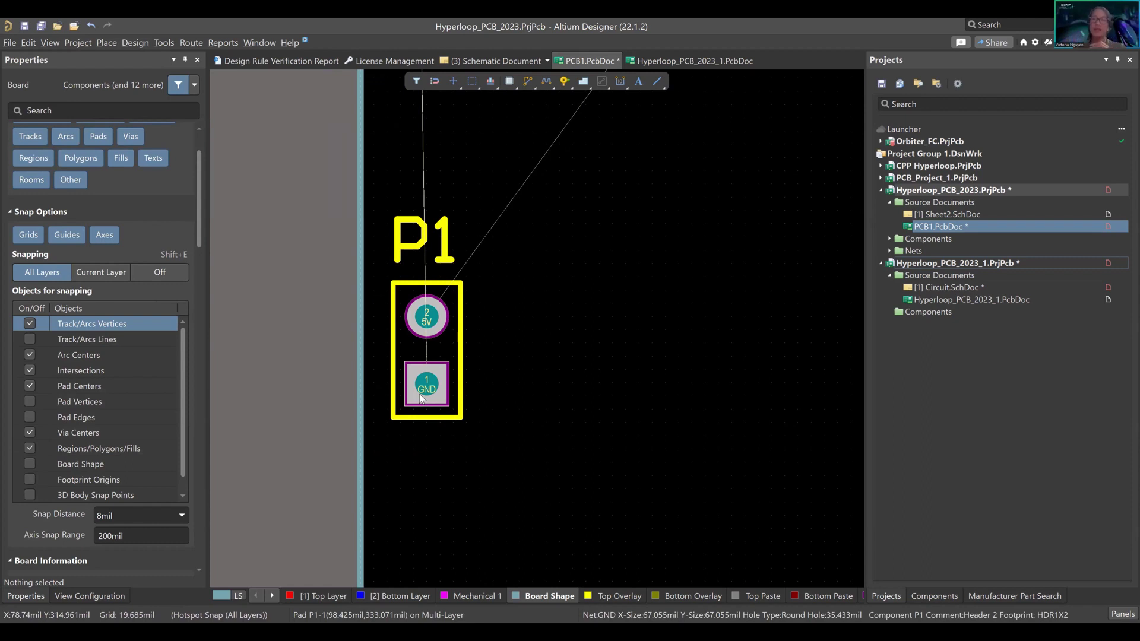
right_click_drag(420, 394, 444, 346)
scroll(443, 350, "down", 7, "ctrl")
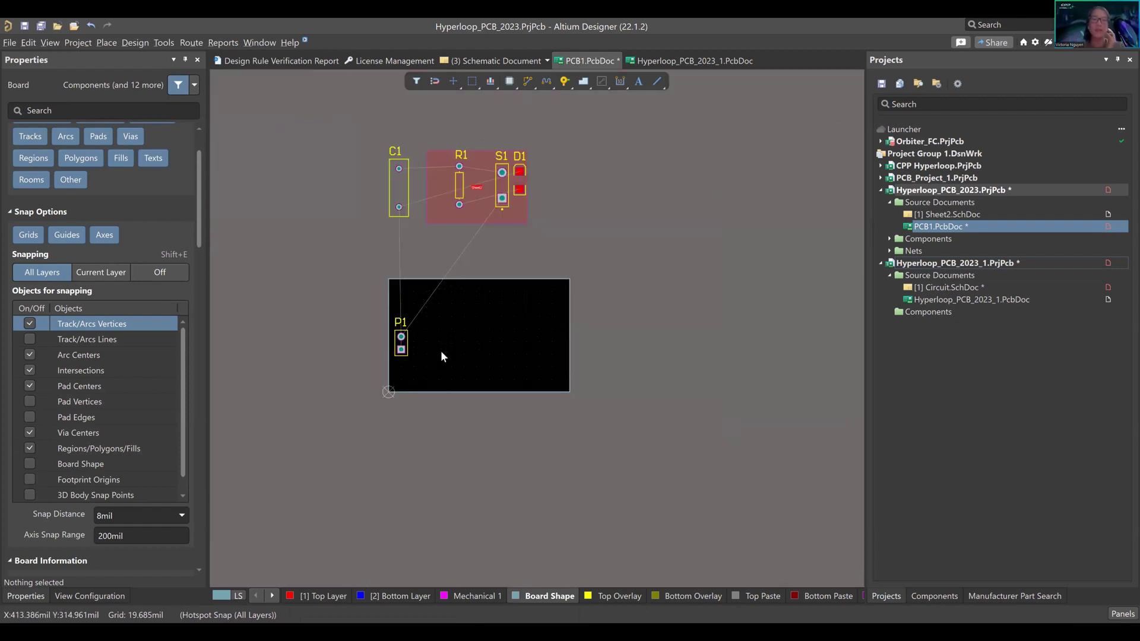
scroll(402, 351, "up", 2, "ctrl")
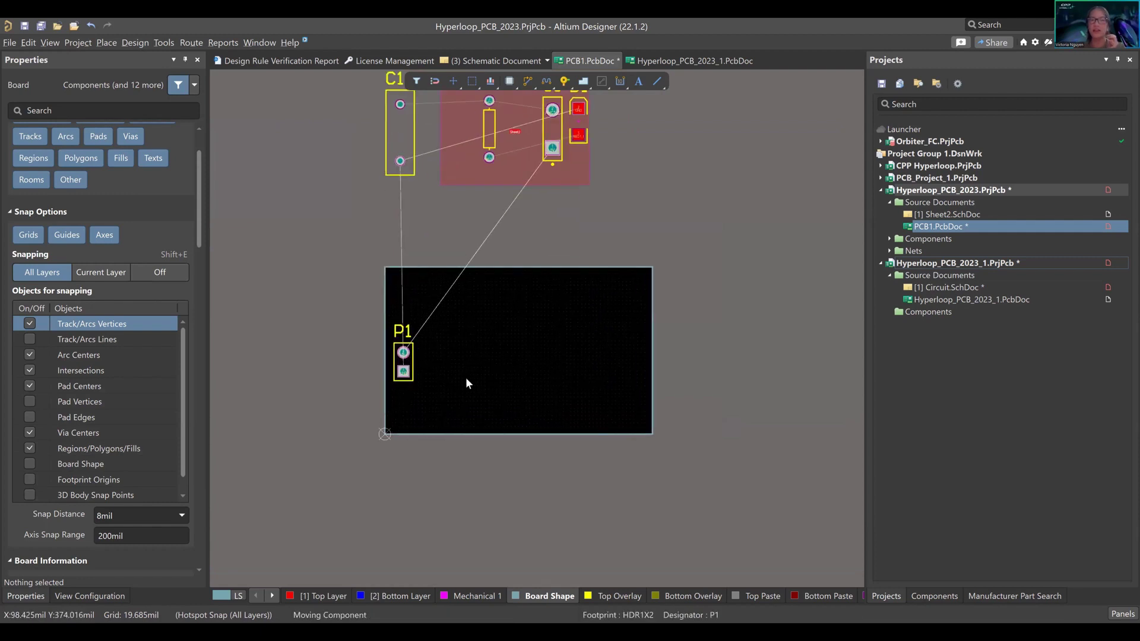
left_click(510, 365)
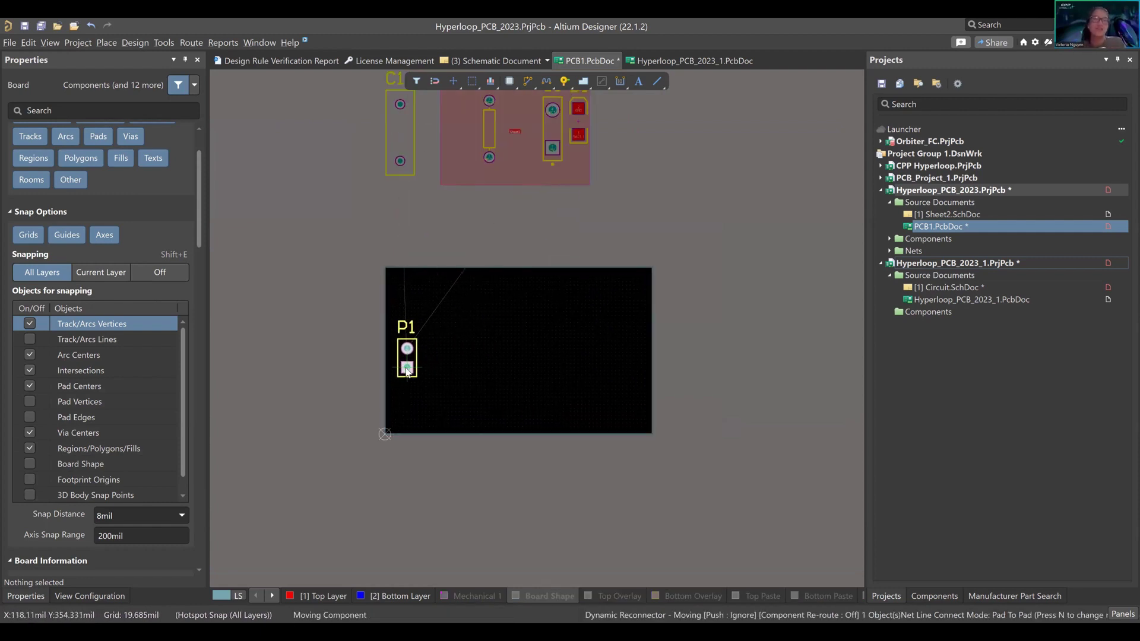
left_click(407, 371)
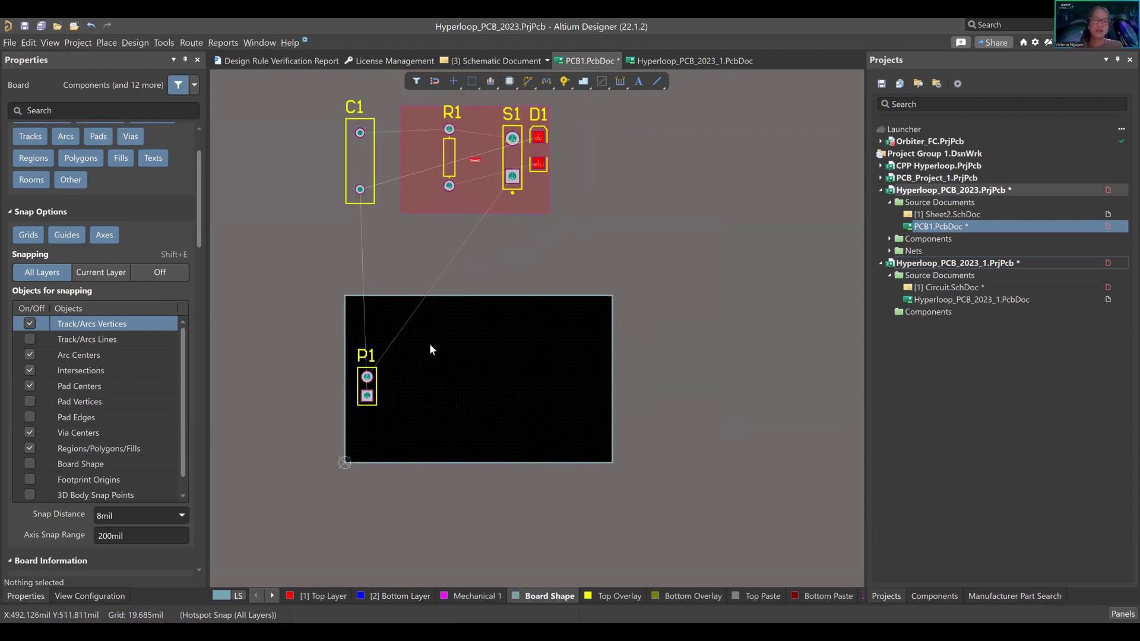
Examine the circuit in Sheet2.SchDoc to see how P1 connects to S1.
double_click(947, 215)
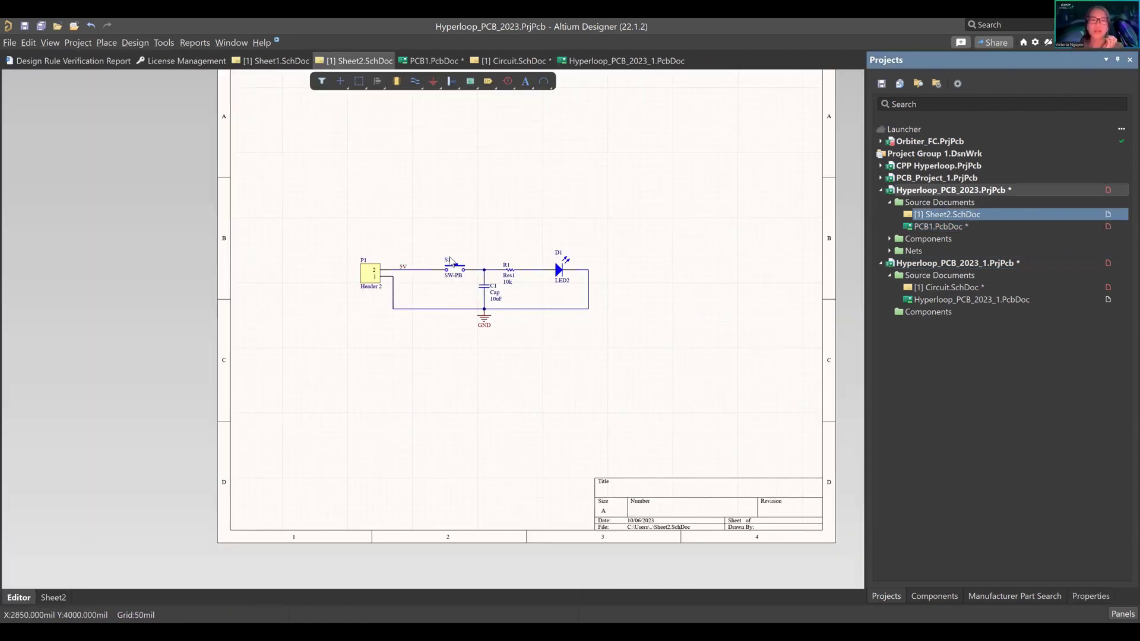
scroll(450, 259, "up", 3, "ctrl")
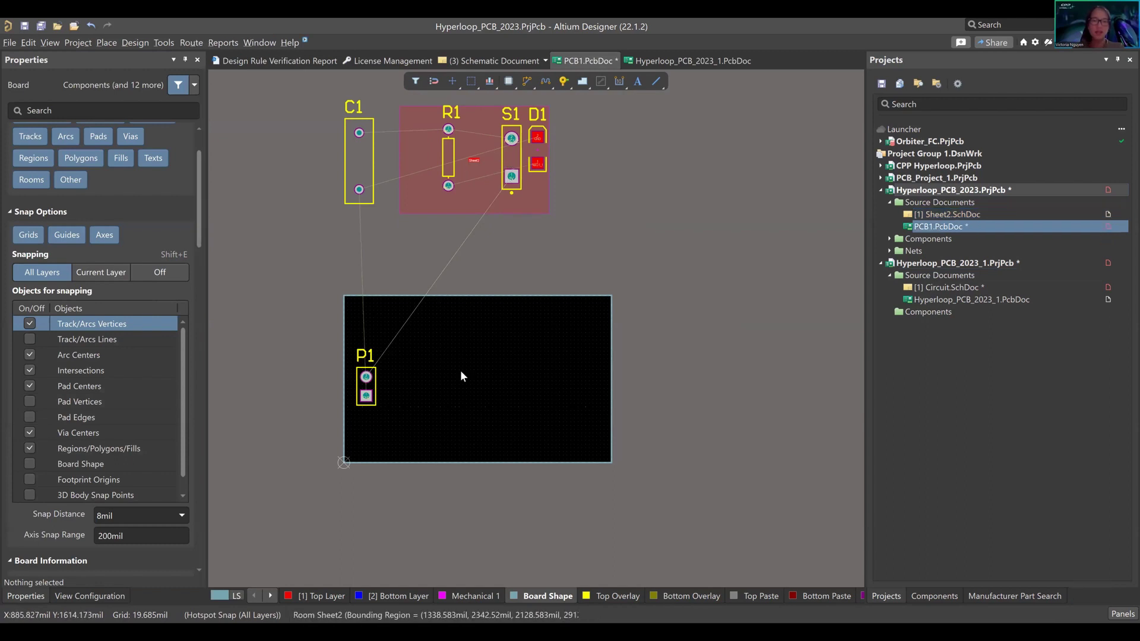
Place switch S1 on the board beside P1, rotated horizontally with its 5V pad facing P1 and level with P1's 5V pad.
scroll(399, 375, "up", 5, "ctrl")
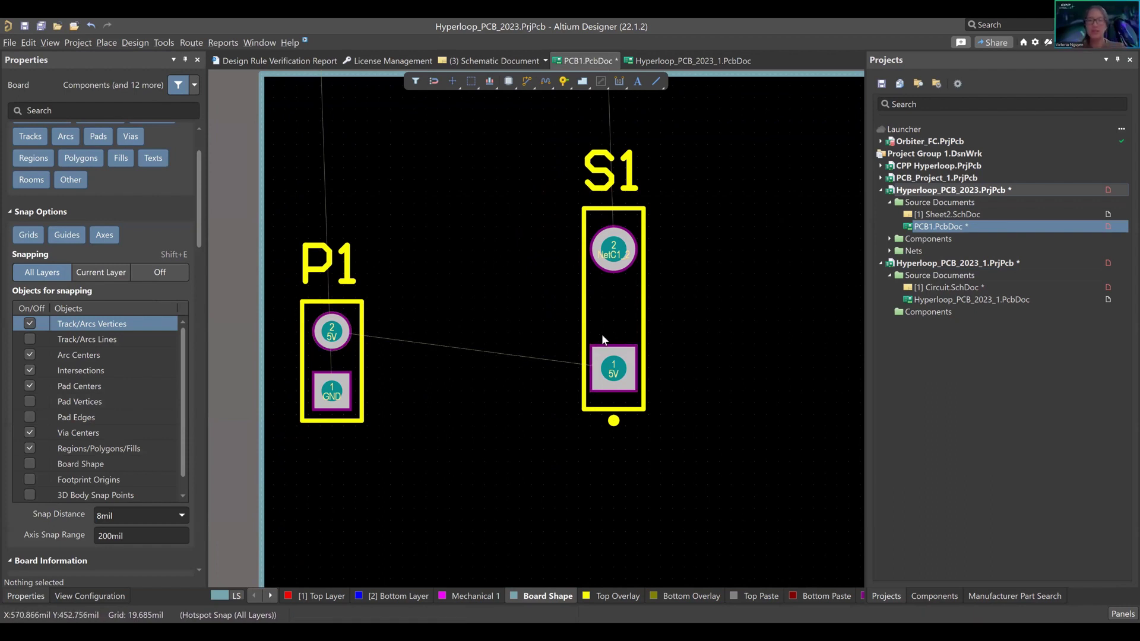
left_click_drag(609, 313, 569, 326)
key("space")
key("space")
key("space")
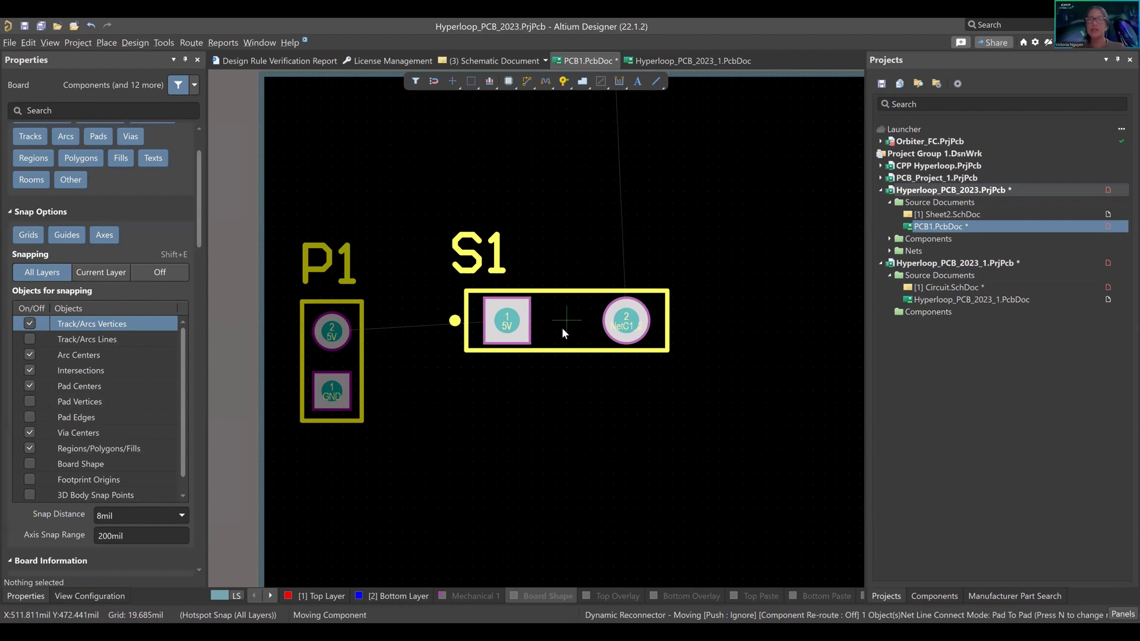
key("Down")
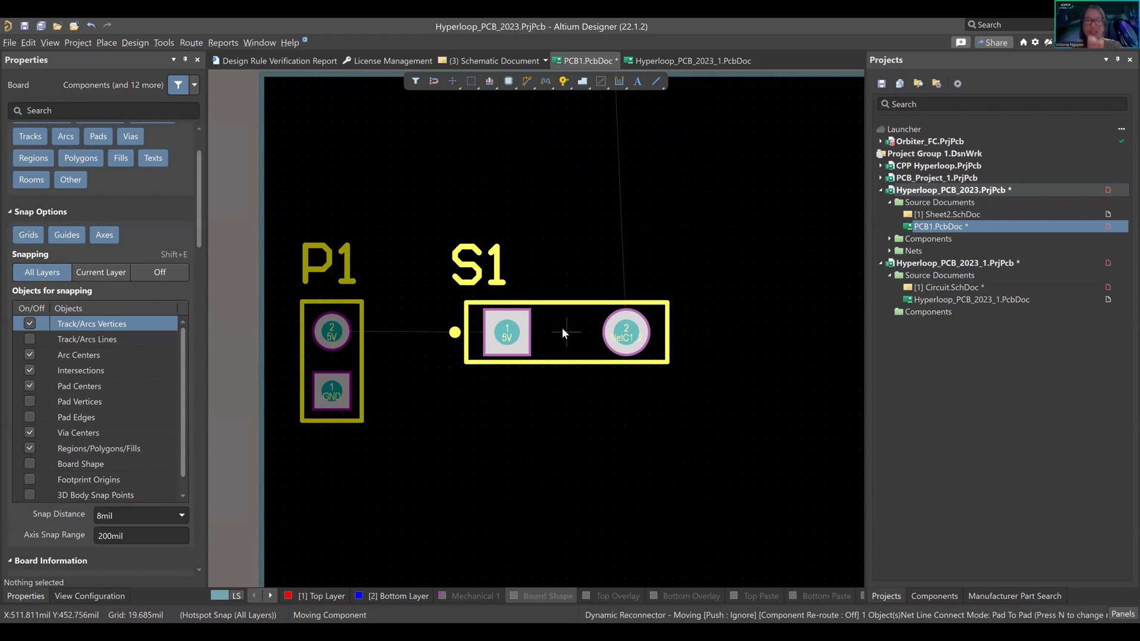
left_click(563, 330)
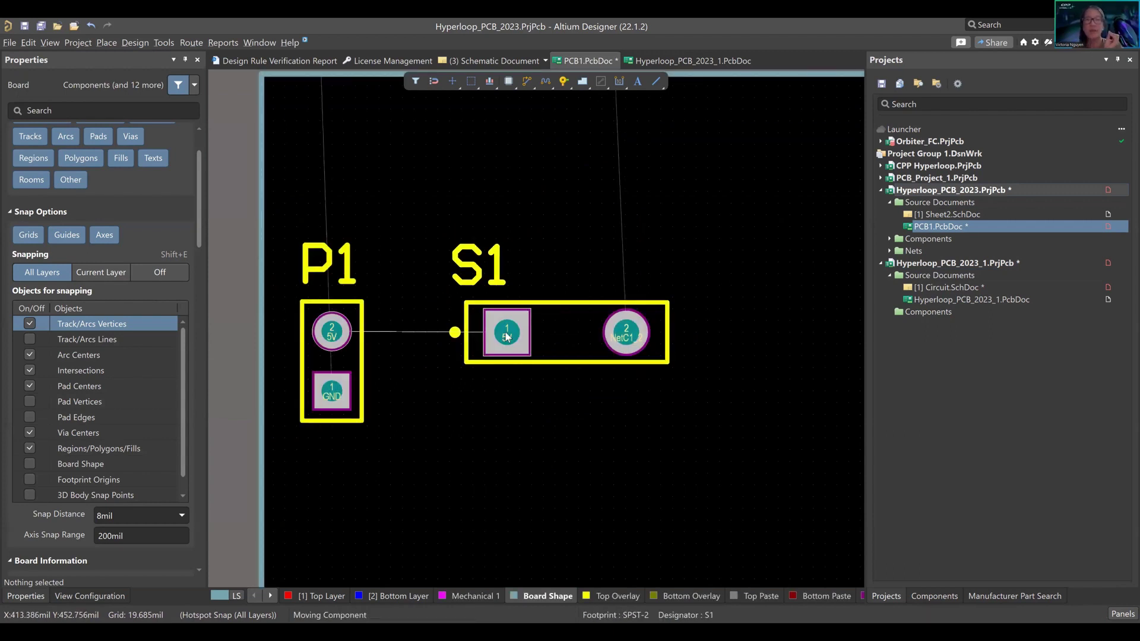
Move S1 closer to P1 and shift both slightly upward, keeping P1's pad 2 in line with S1's pad 1.
left_click_drag(482, 335, 464, 336)
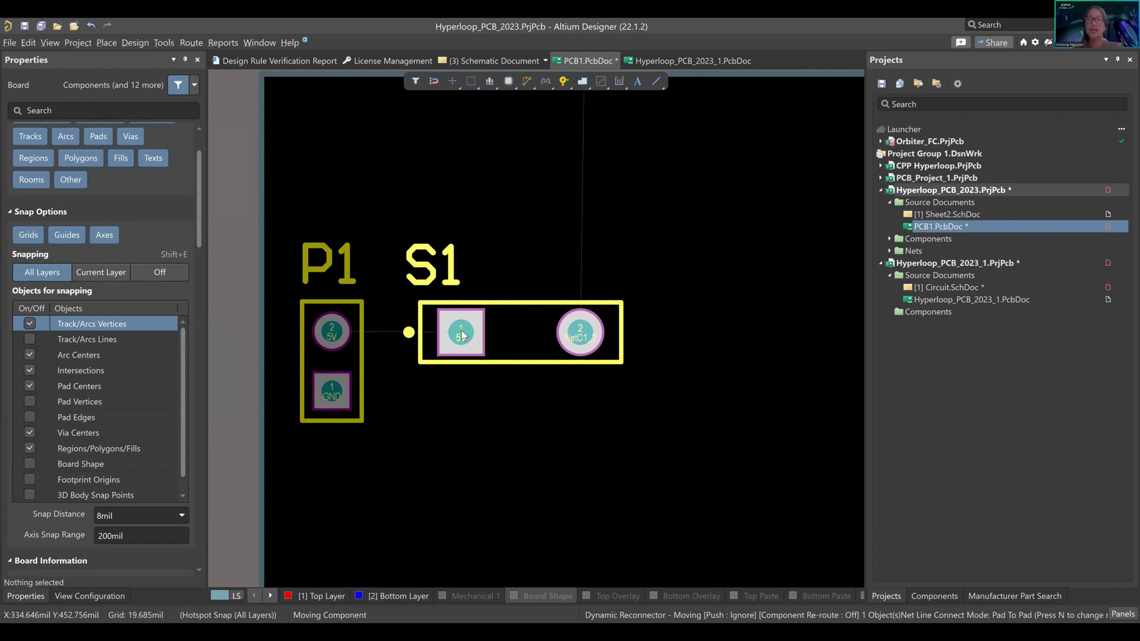
mouse_move(464, 335)
left_mouse_down()
mouse_move(460, 316)
mouse_move(449, 324)
left_mouse_up()
left_click_drag(331, 394, 334, 377)
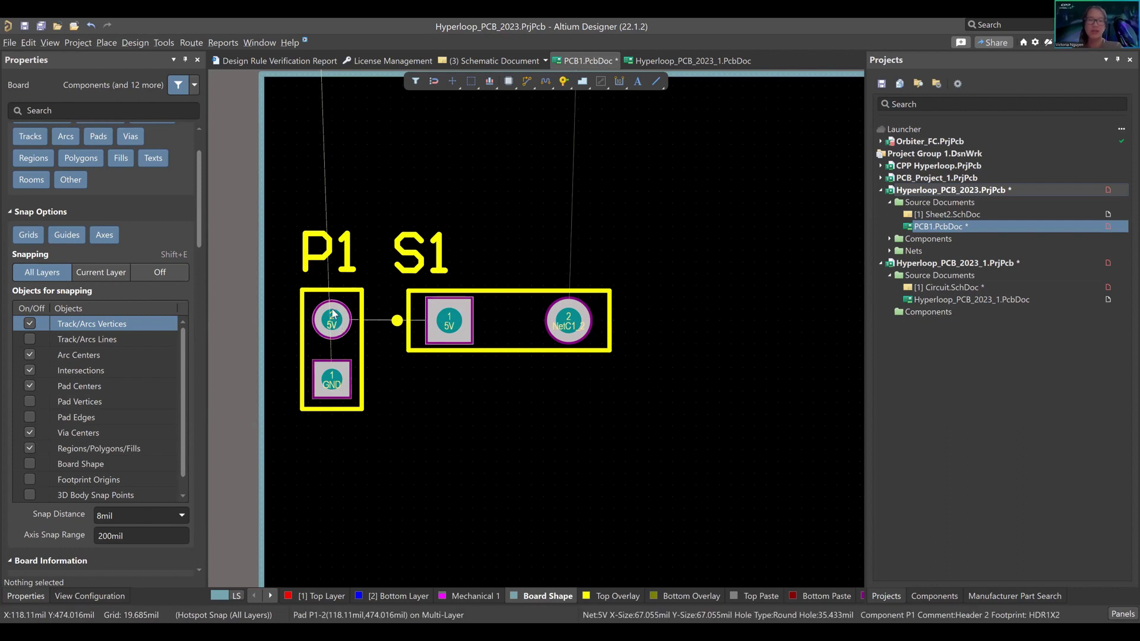
left_click_drag(332, 312, 278, 319)
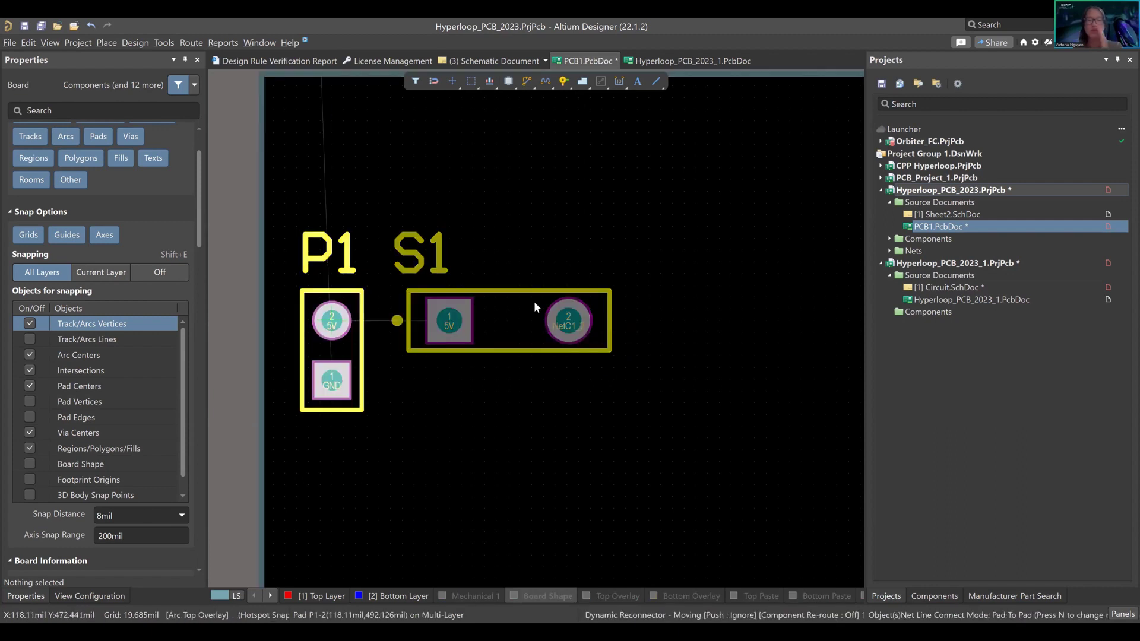
scroll(619, 262, "down", 1, "ctrl")
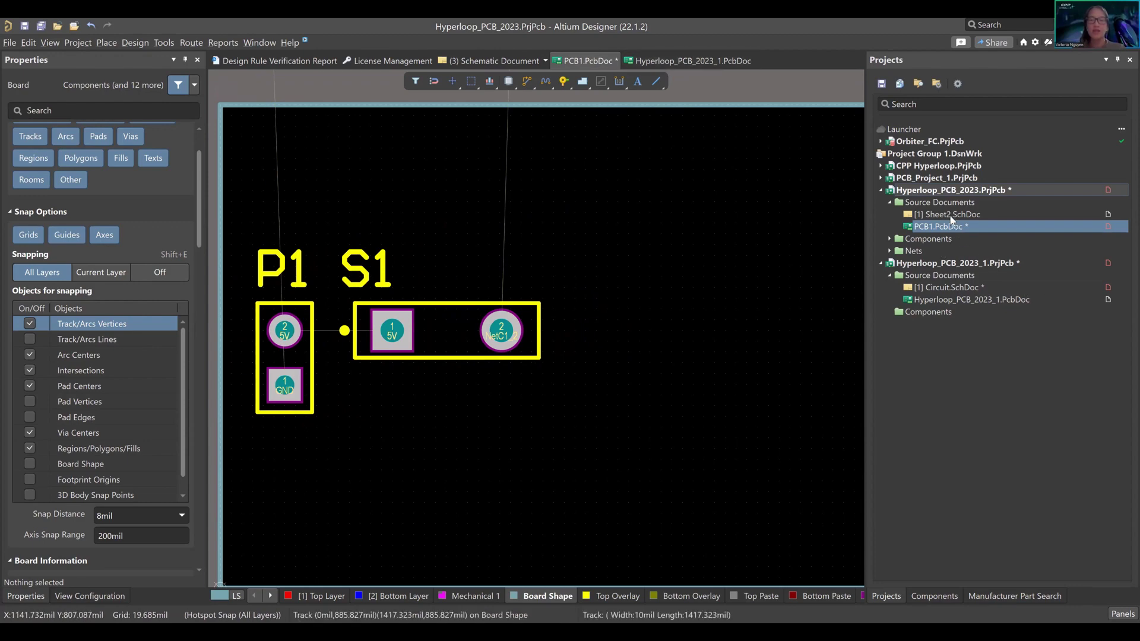
Check the component order in Sheet2.SchDoc and place capacitor C1 vertically on the board just right of S1, pad 2 uppermost.
double_click(950, 215)
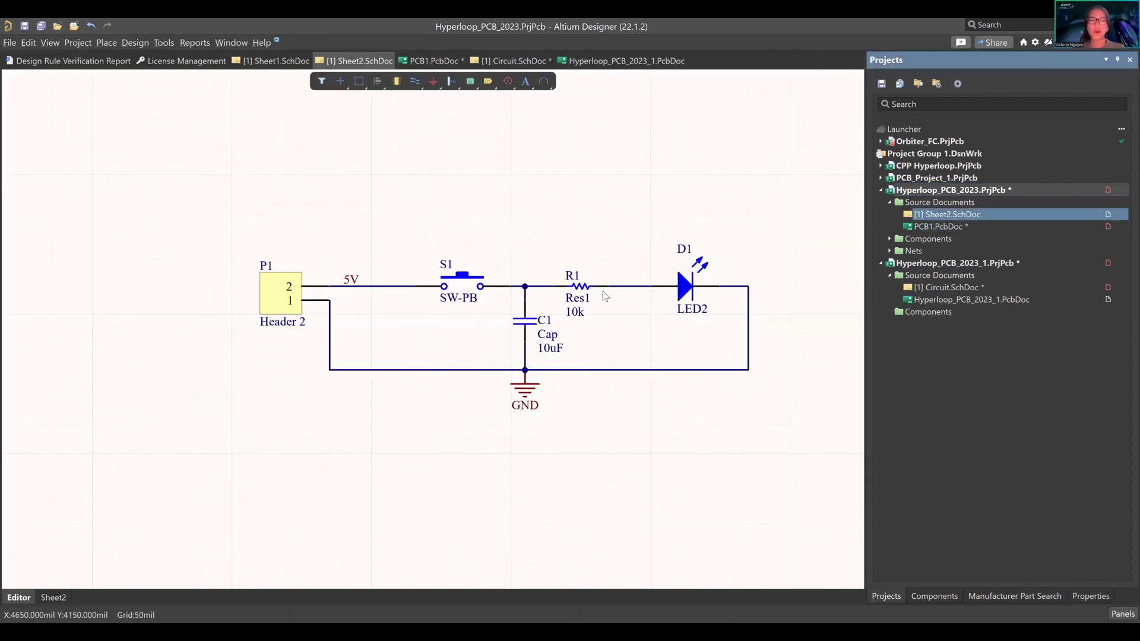
left_click(433, 61)
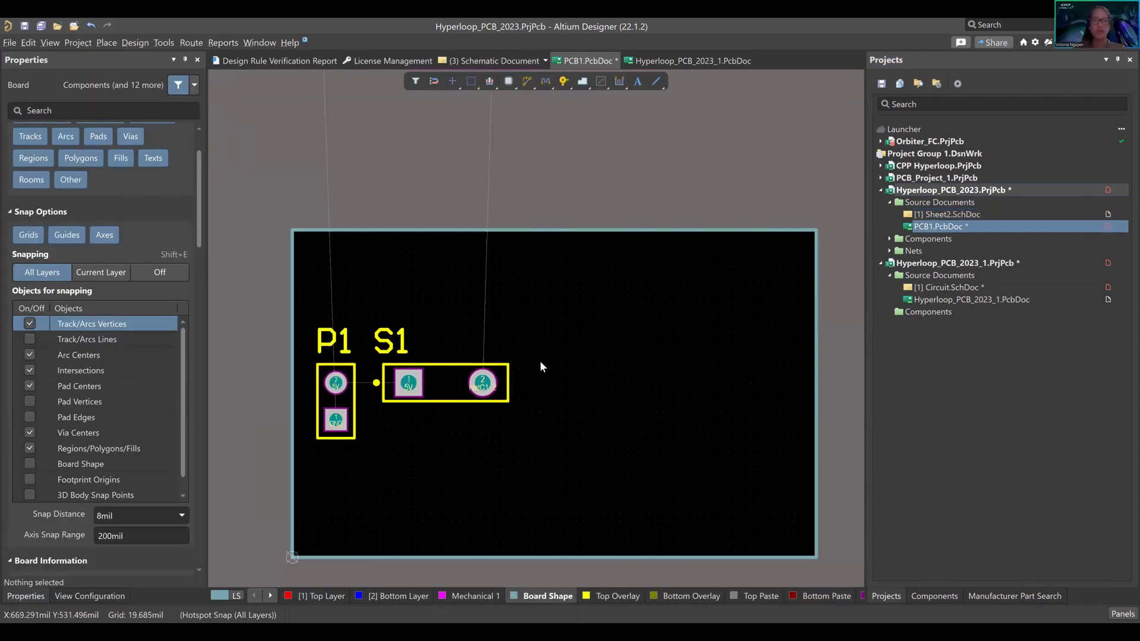
scroll(540, 367, "down", 2, "ctrl")
scroll(502, 303, "up", 3)
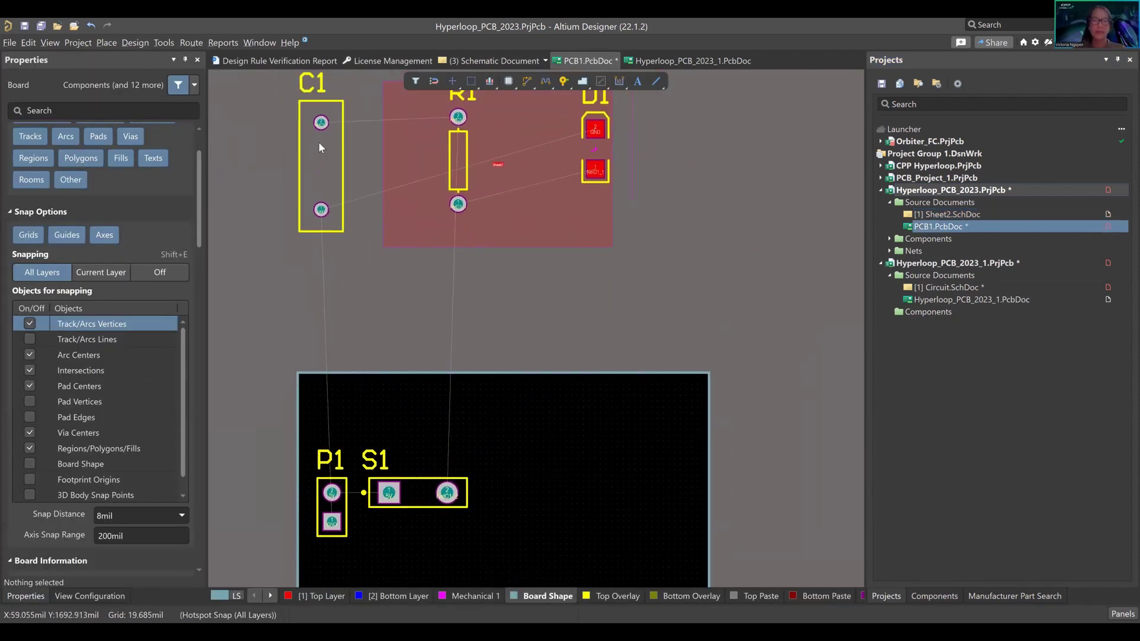
left_click_drag(320, 177, 566, 451)
scroll(594, 380, "up", 5, "ctrl")
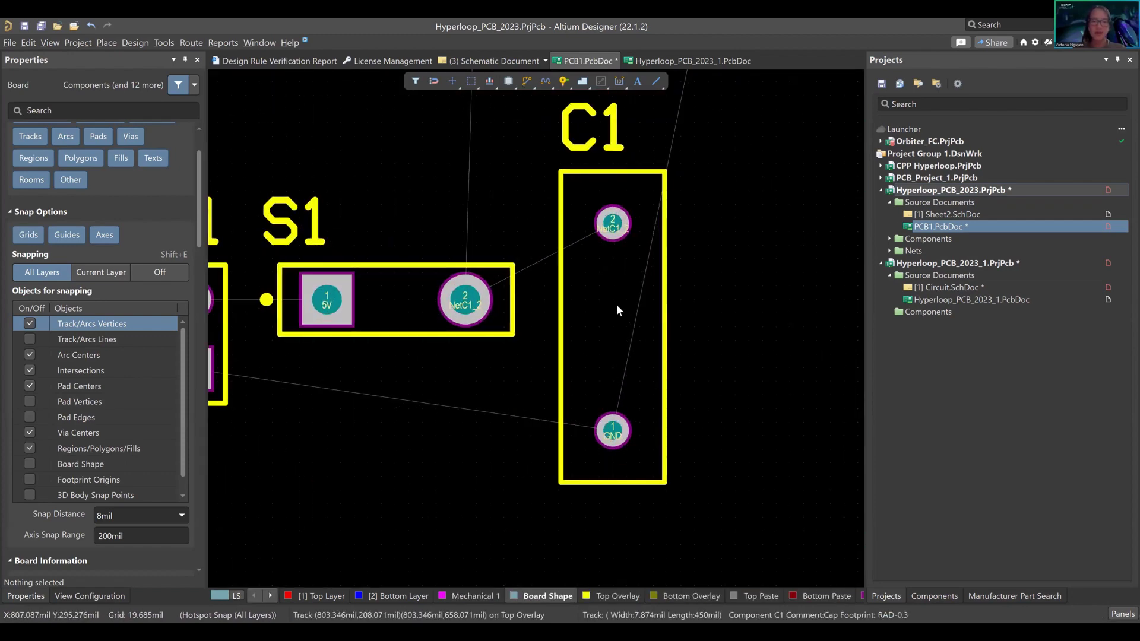
left_click_drag(616, 309, 601, 316)
scroll(612, 319, "down", 5, "ctrl")
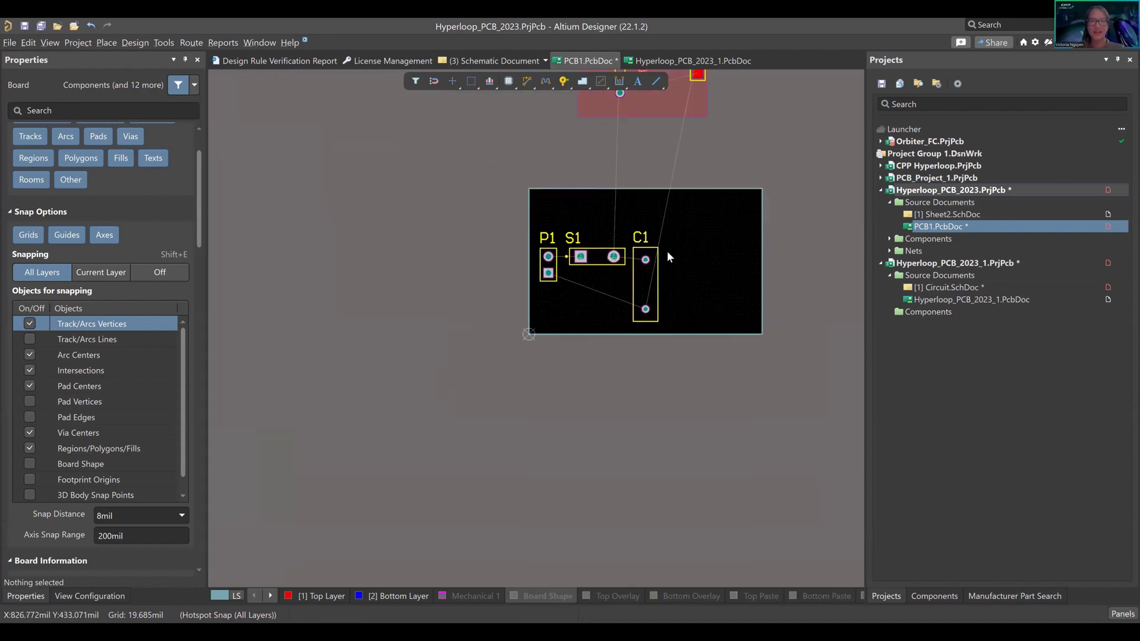
Move resistor R1 onto the board to the right of C1 and rotate it horizontally, in line with C1's upper pad.
right_click_drag(614, 319, 609, 322)
left_click_drag(554, 166, 605, 371)
scroll(606, 371, "up", 7, "ctrl")
scroll(576, 333, "down", 3, "ctrl")
left_click_drag(571, 267, 551, 309)
key("space")
Place LED D1 vertically near the board's right edge beside R1, rotated so pad 1 is uppermost and GND pad 2 below.
scroll(485, 326, "down", 5, "ctrl")
left_click_drag(532, 147, 606, 392)
scroll(579, 333, "up", 5, "ctrl")
key("space")
key("space")
left_click(605, 392)
scroll(613, 383, "down", 4, "ctrl")
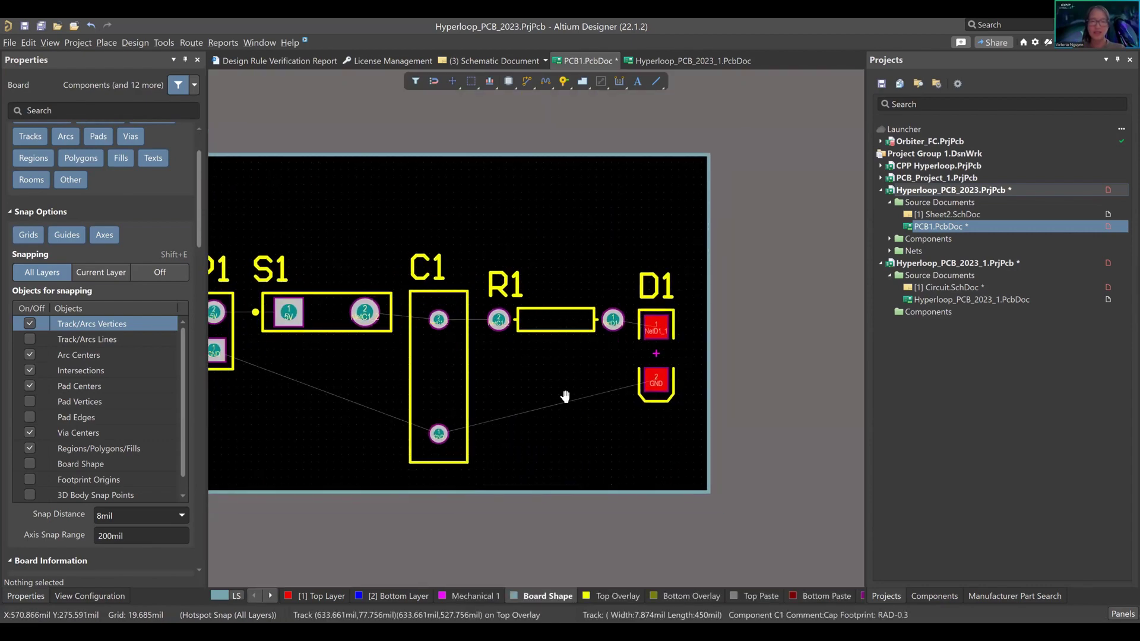
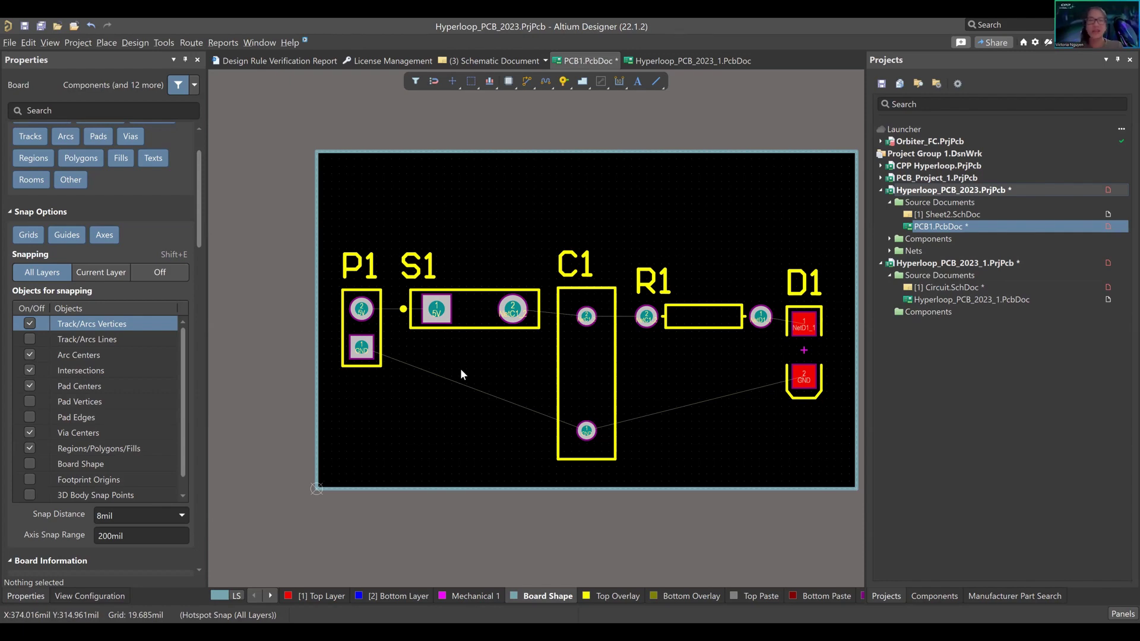
Try a tighter layout with C1 moved below S1, R1 directly beside S1, and D1 beneath R1's right-hand pad.
left_click_drag(586, 322, 588, 324)
left_click_drag(528, 385, 519, 384)
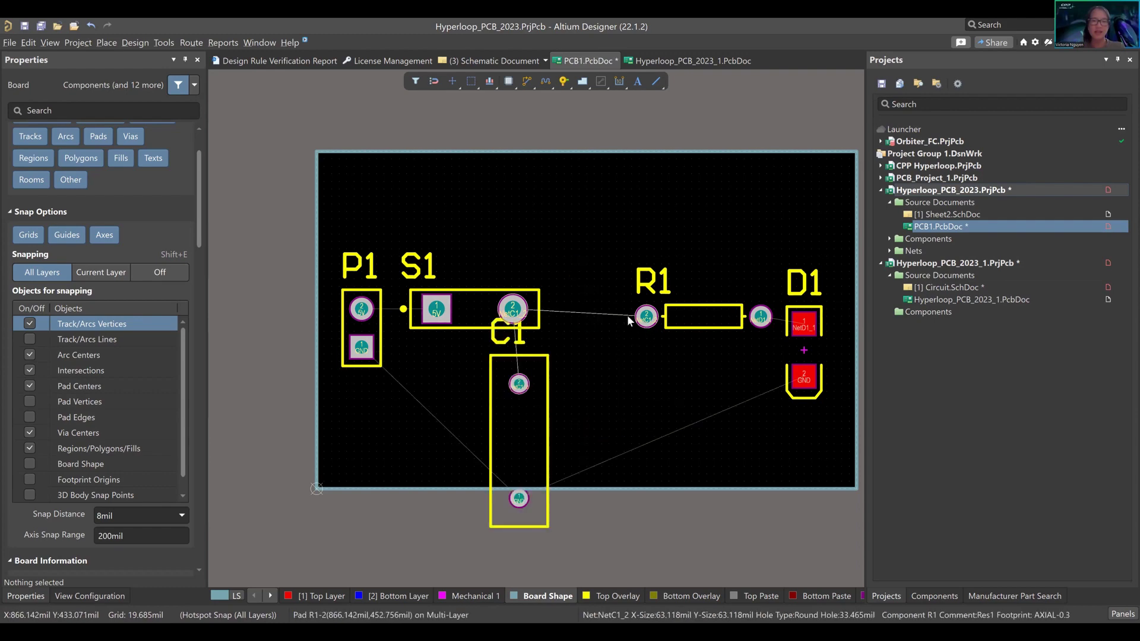
left_click_drag(646, 315, 573, 311)
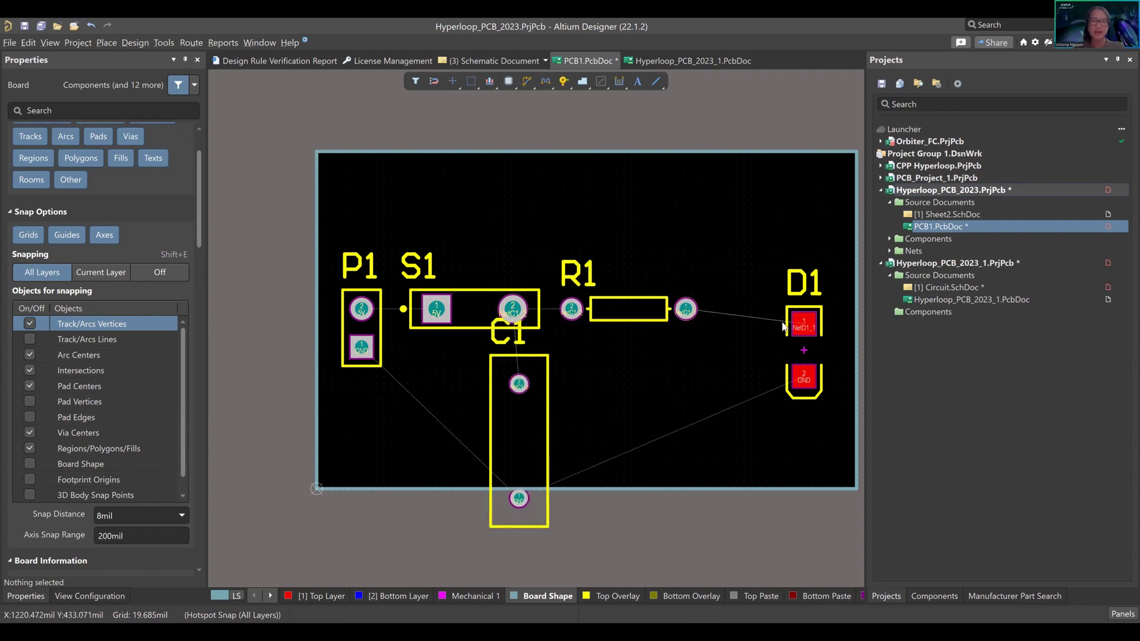
left_click_drag(695, 381, 789, 340)
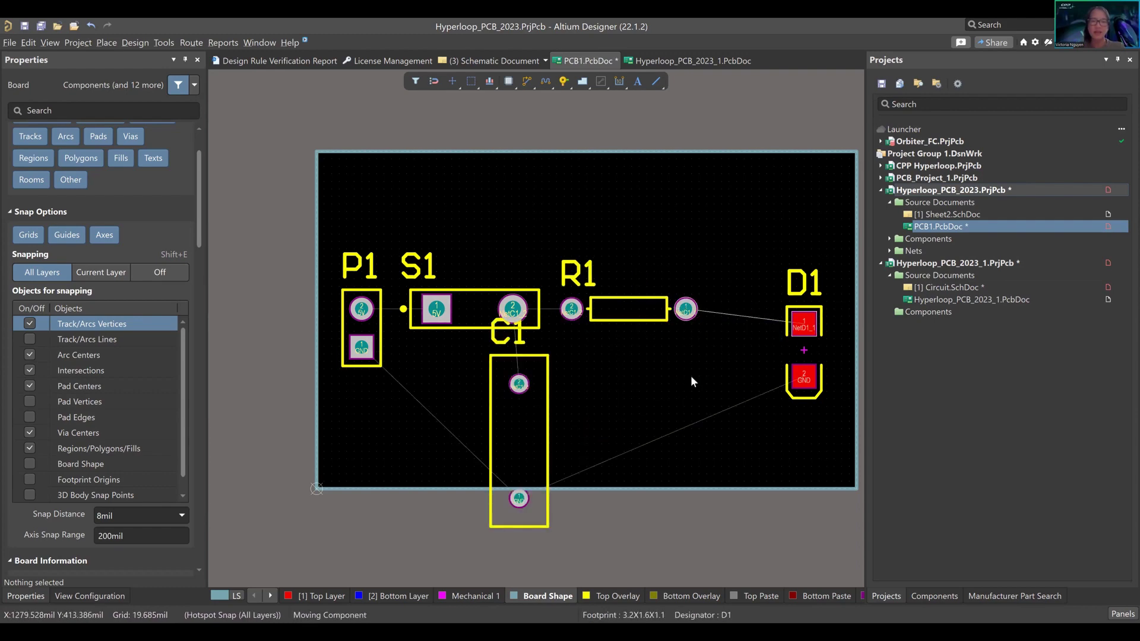
left_click_drag(690, 375, 678, 366)
right_click_drag(605, 388, 616, 351)
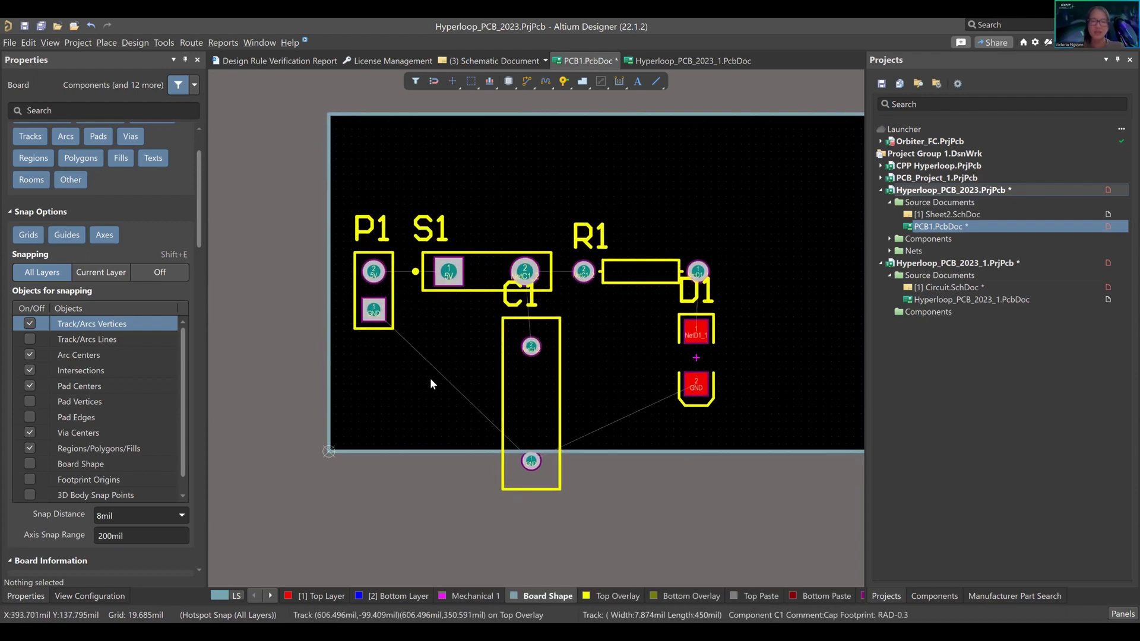
Try turning C1 horizontal below P1 and S1, and shift D1 slightly down and left beneath R1.
left_click_drag(528, 349, 502, 386)
key("shift+space")
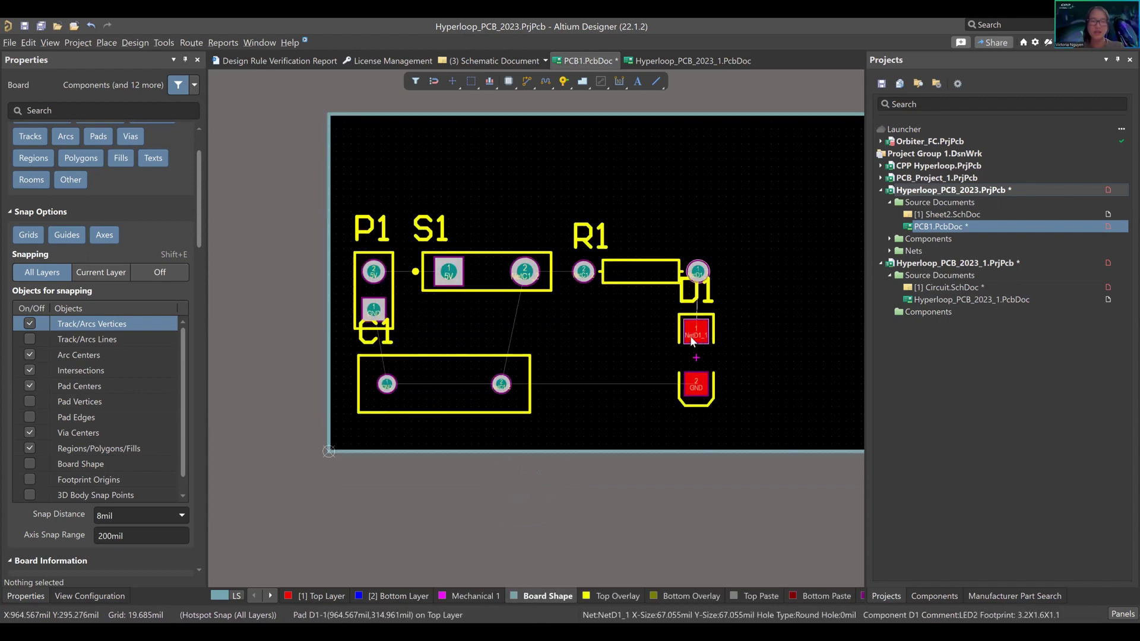
left_click_drag(674, 341, 691, 340)
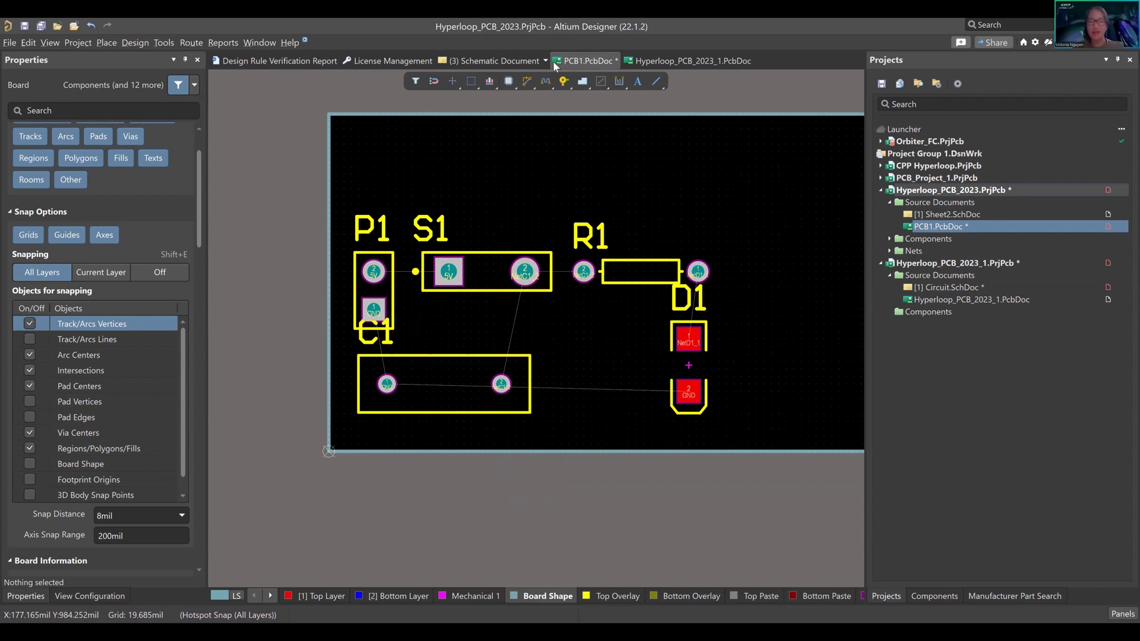
left_click_drag(633, 286, 691, 297)
Undo the compact rearrangement of C1, R1 and D1, back to the row layout with C1 between S1 and R1.
key("ctrl+z")
key("ctrl+z")
key("ctrl+z")
key("ctrl+z")
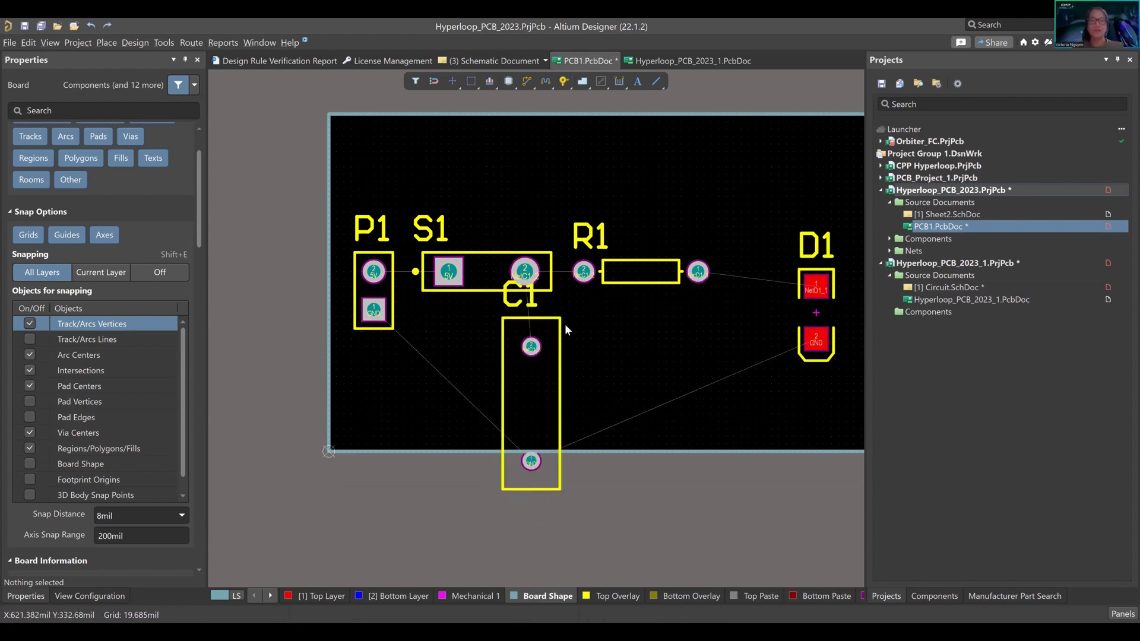
key("ctrl+z")
right_click_drag(565, 330, 465, 321)
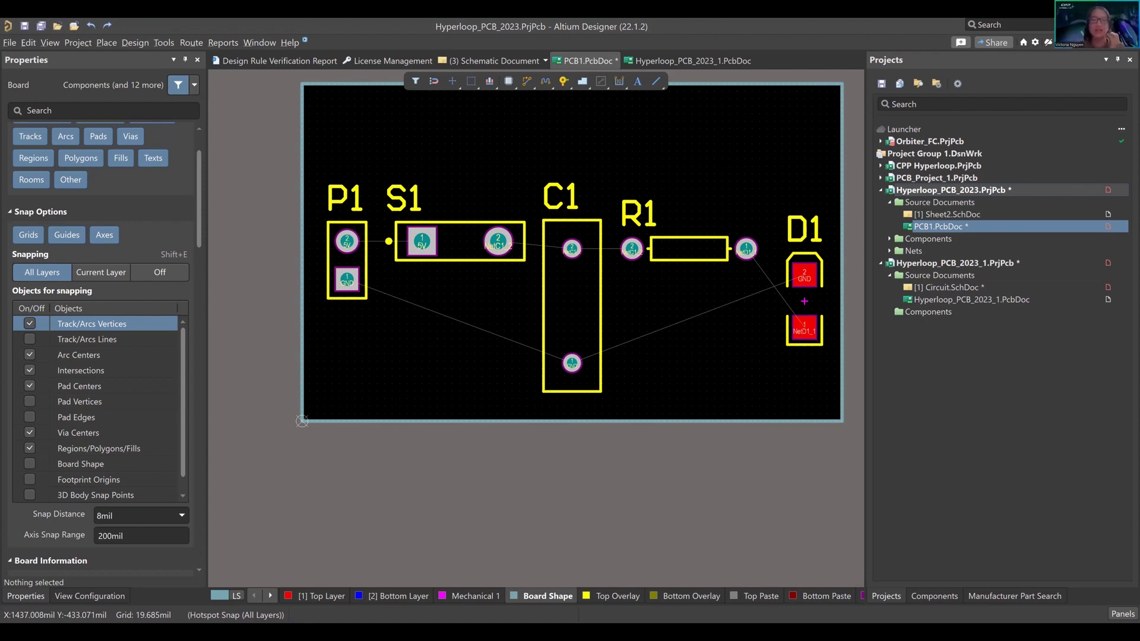
scroll(718, 445, "up", 3)
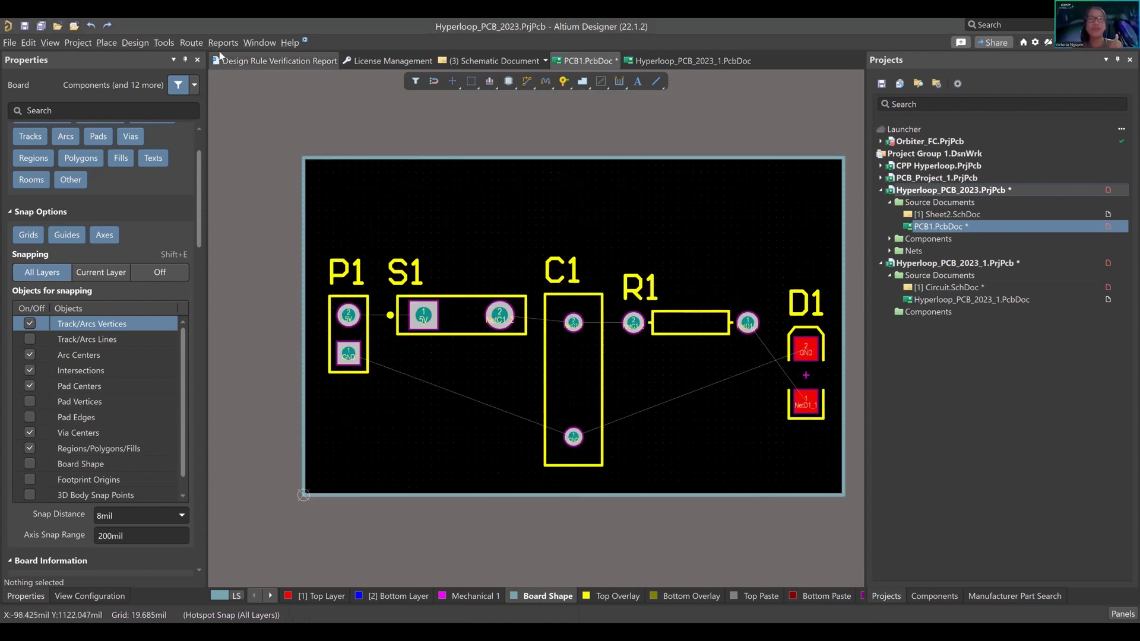
Open the preferences and examine the PCB Editor General and Board Insight Display options.
left_click(175, 44)
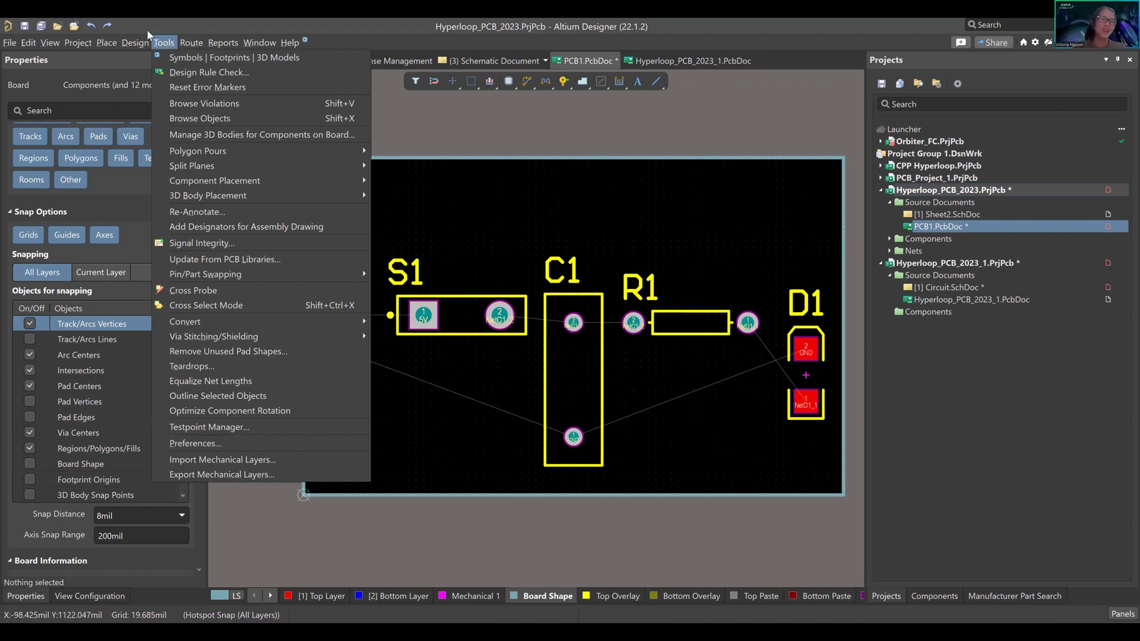
mouse_move(137, 45)
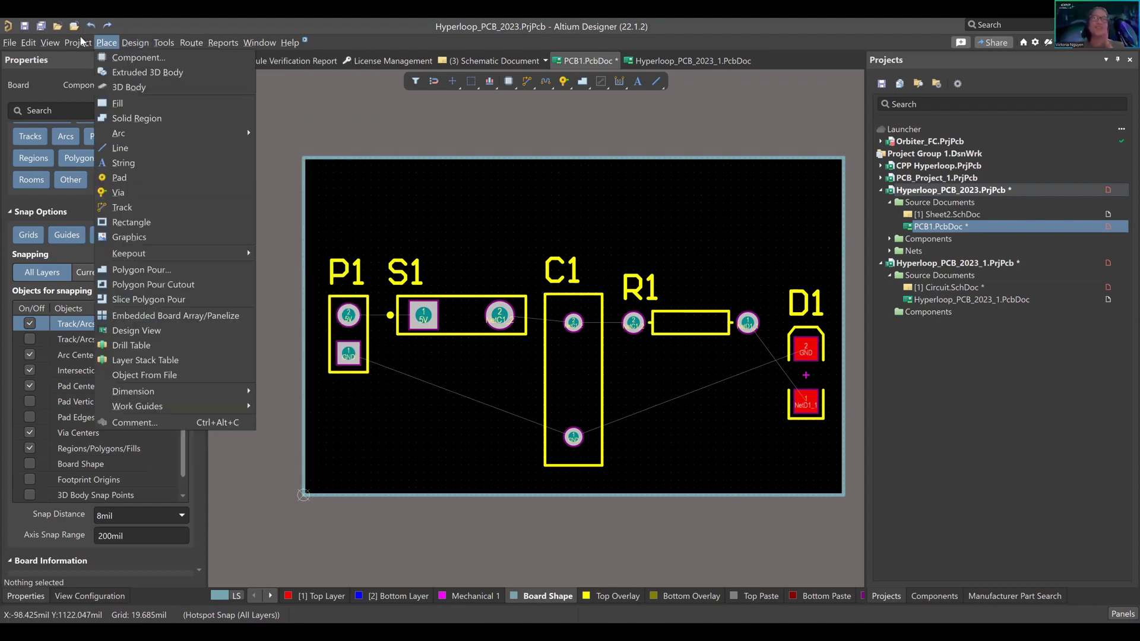
mouse_move(77, 44)
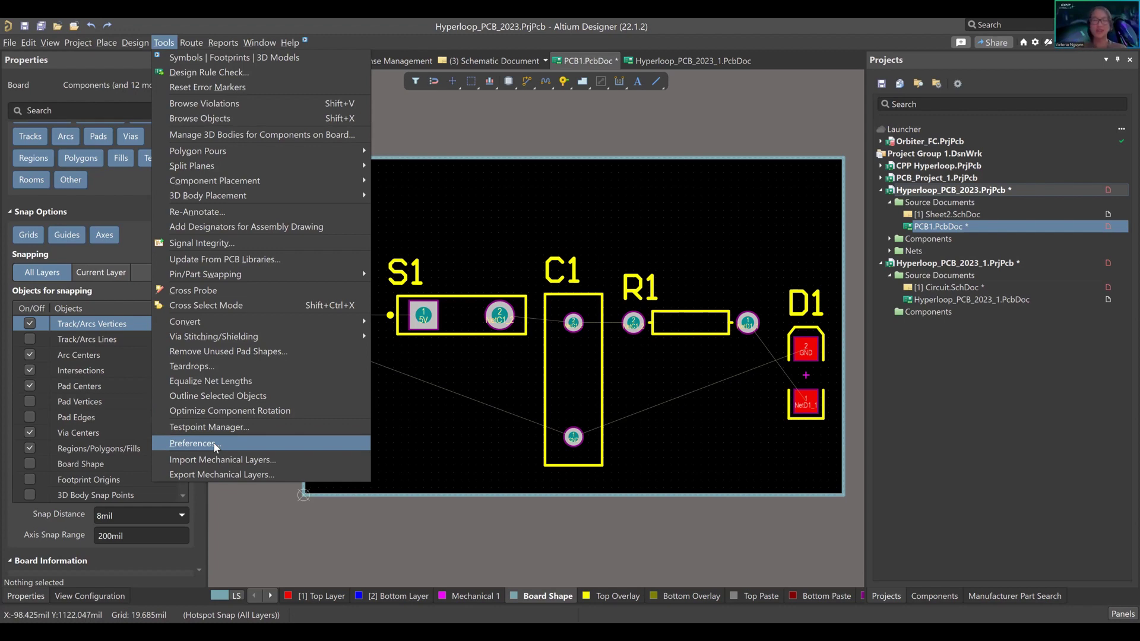
left_click(215, 446)
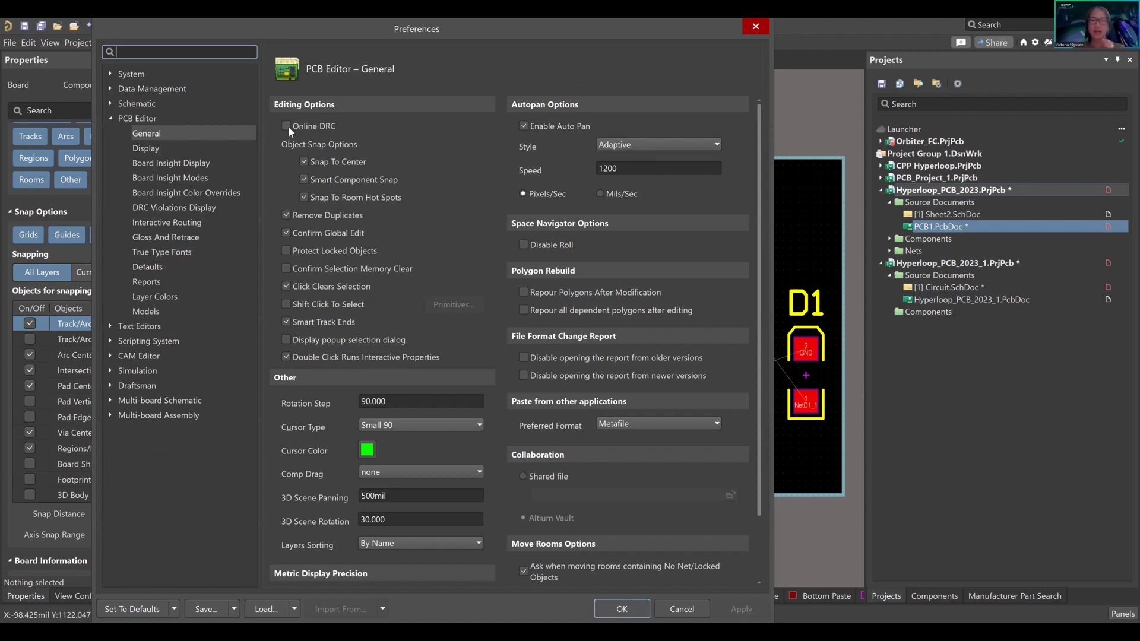
scroll(451, 209, "down", 3)
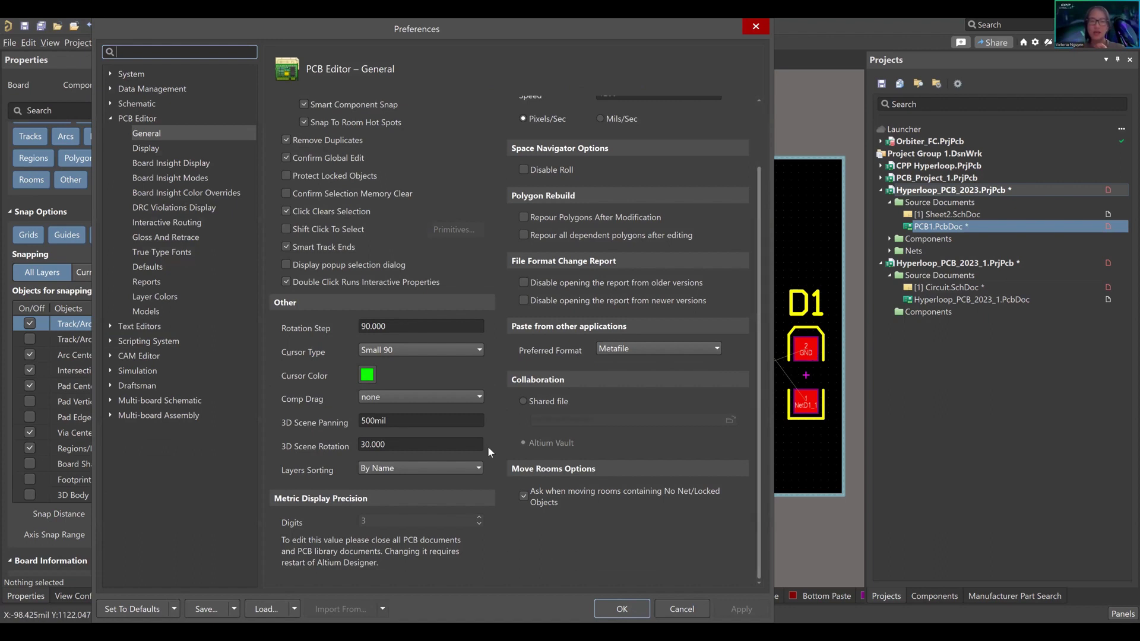
left_click(159, 149)
left_click(162, 164)
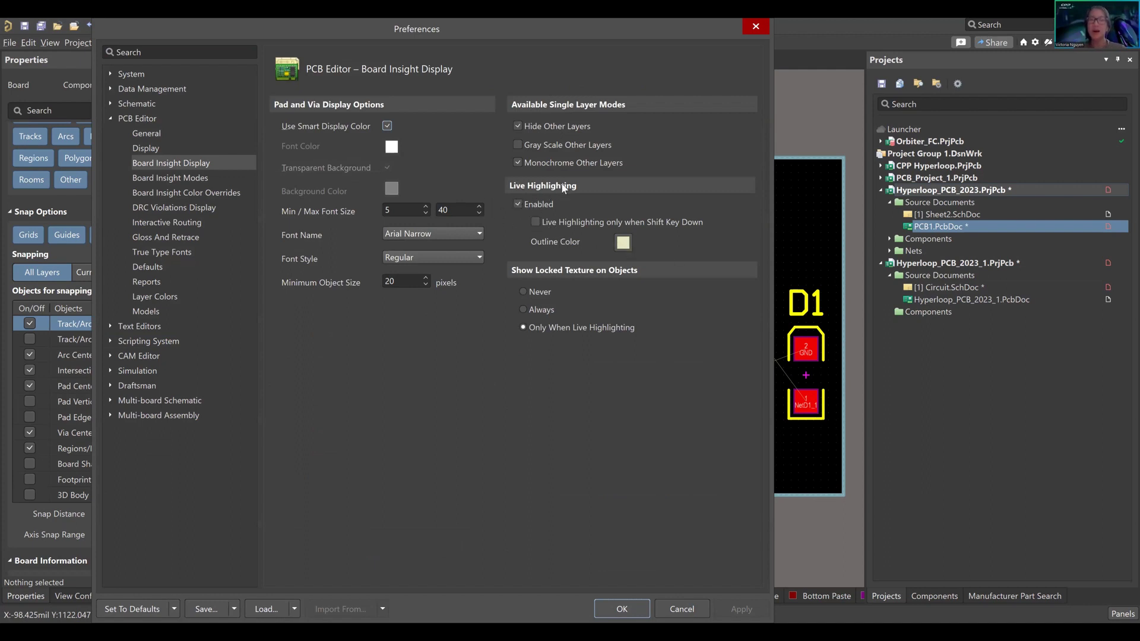
Try the Live Highlighting only when Shift Key Down option, switch it back off, and close the preferences after rechecking the General page.
left_click(536, 222)
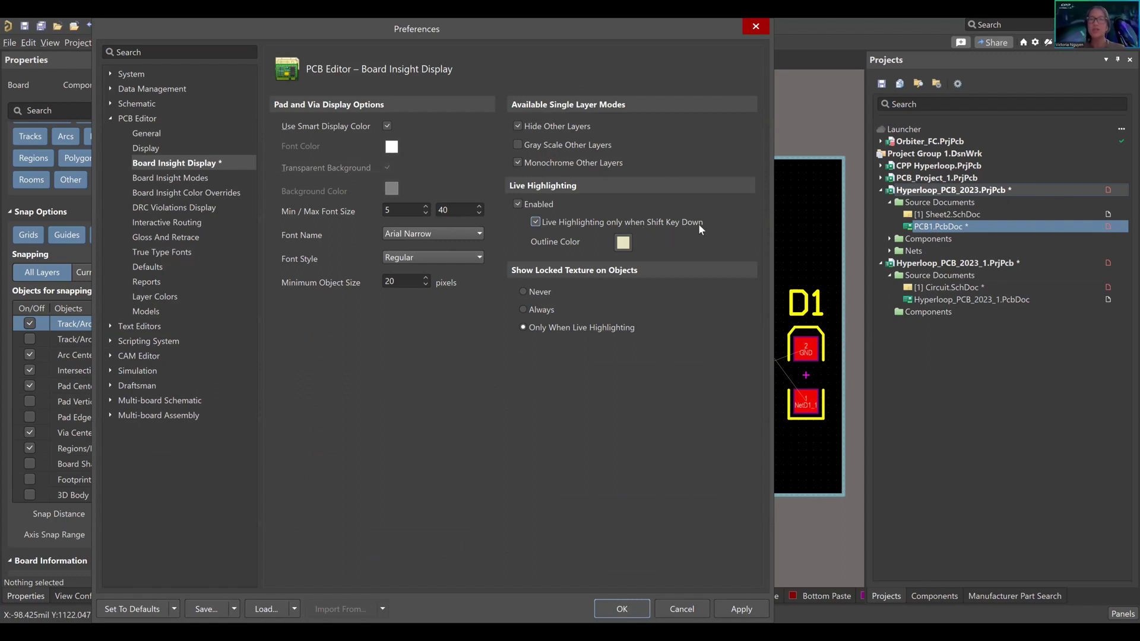
left_click(536, 222)
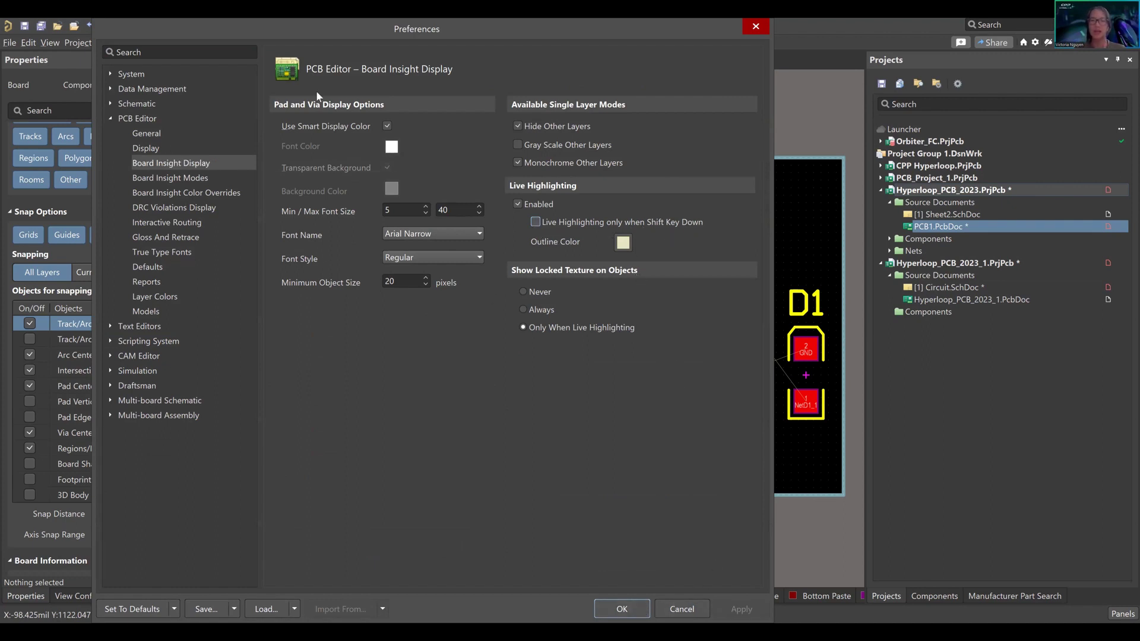
left_click(172, 132)
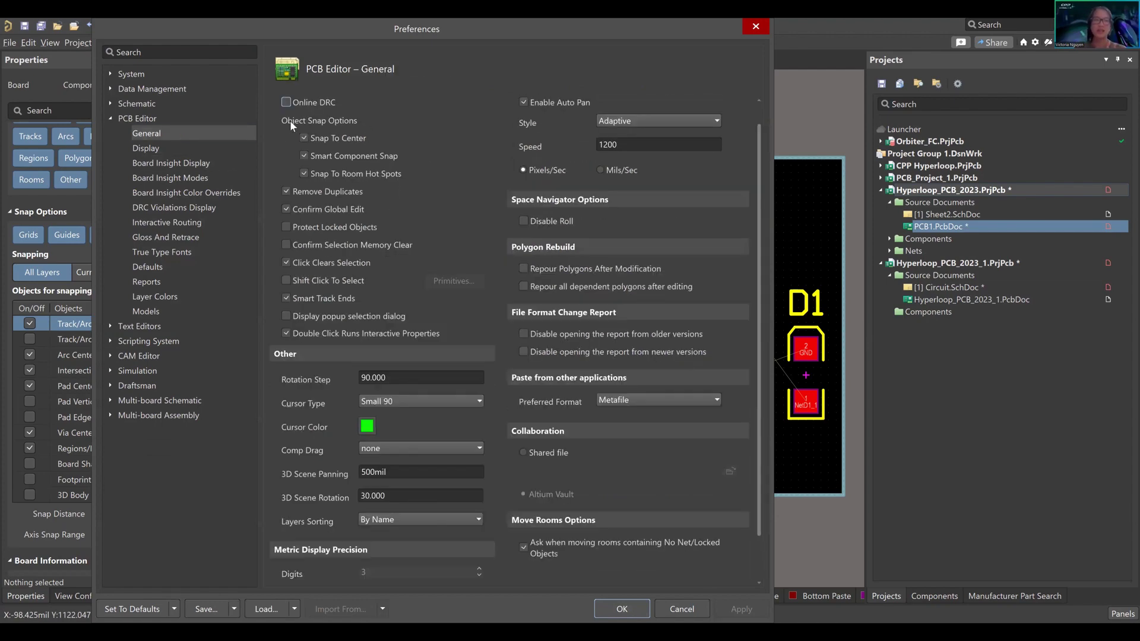
left_click(187, 175)
left_click(187, 163)
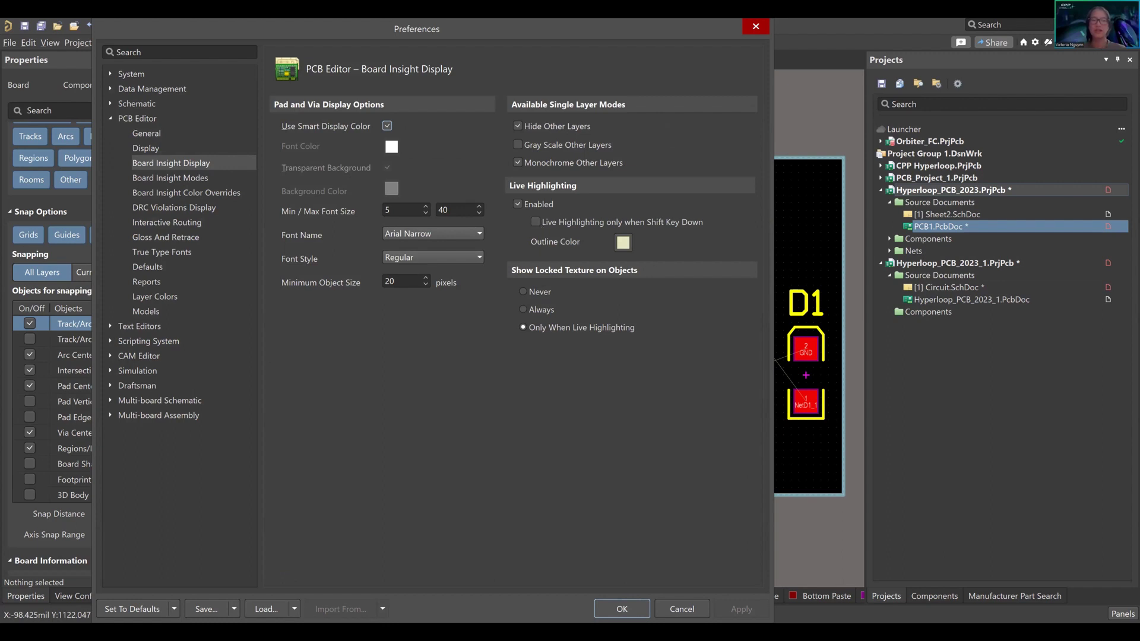
left_click(622, 608)
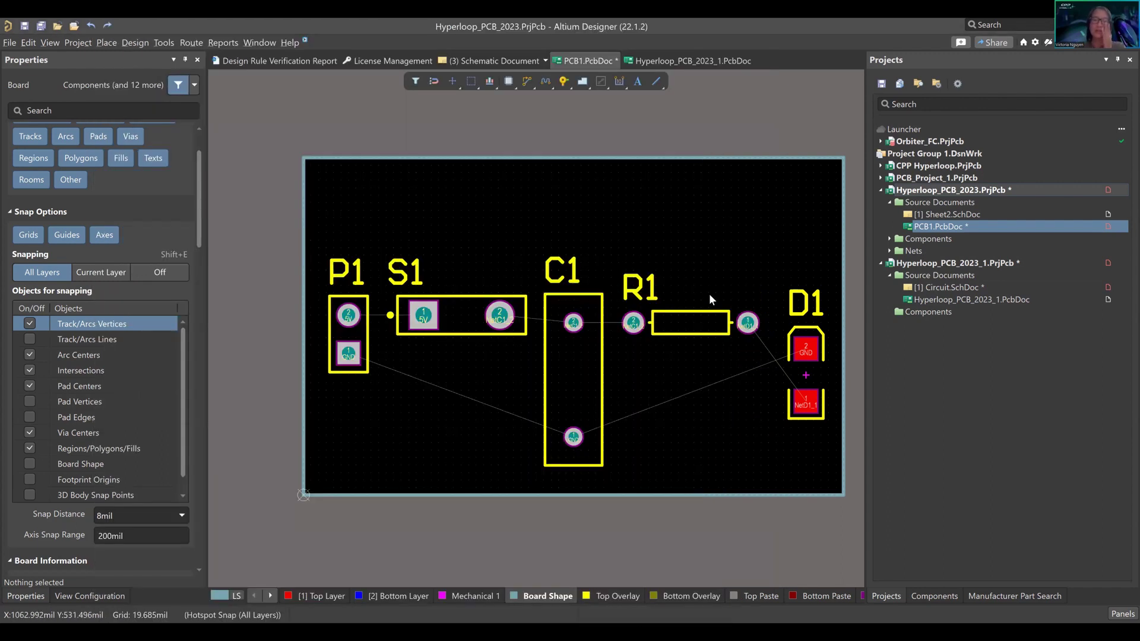
Move D1 slightly up and rotate it 180 degrees so its NetD1_1 pad faces R1's matching pad.
scroll(722, 400, "up", 3, "ctrl")
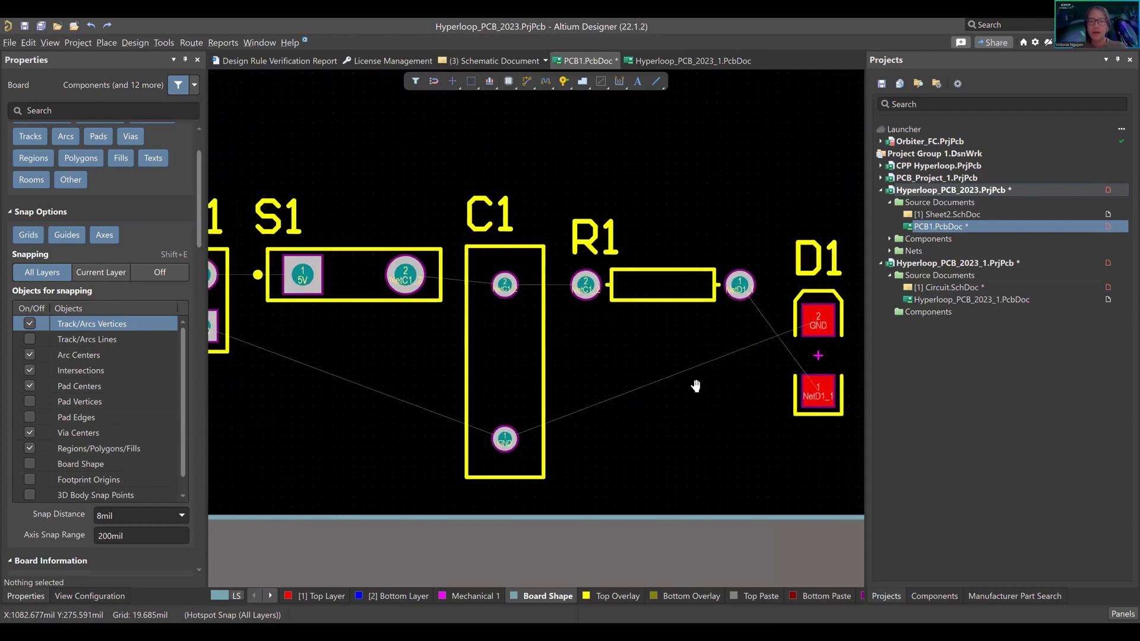
left_click_drag(825, 383, 829, 322)
key("space")
scroll(650, 362, "down", 6, "ctrl")
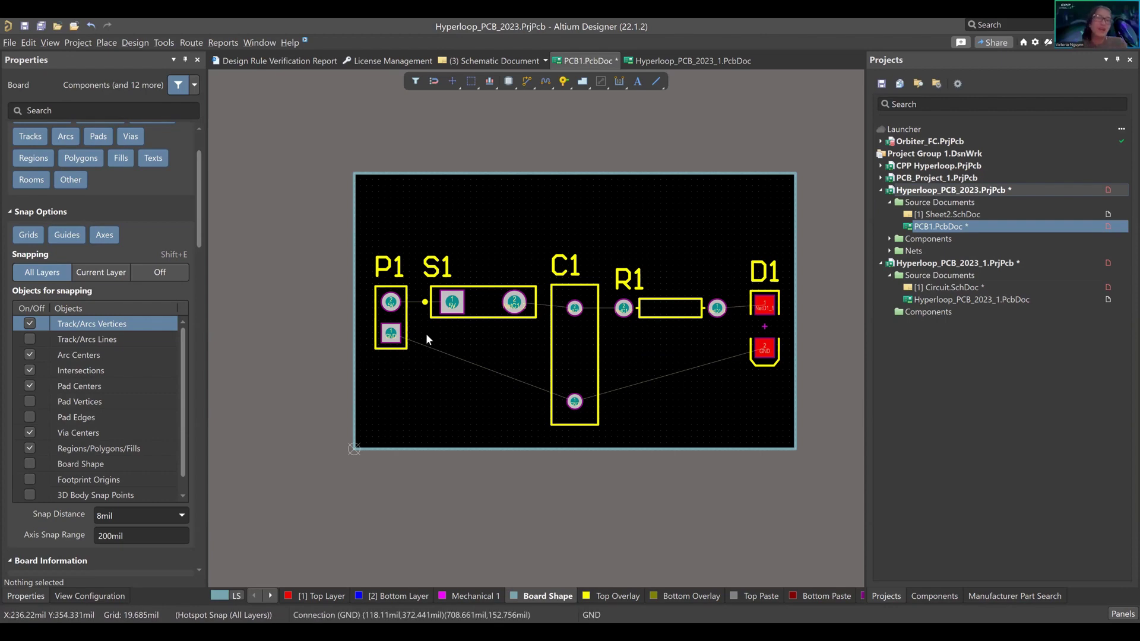
scroll(427, 337, "up", 1, "ctrl")
right_click_drag(517, 342, 476, 347)
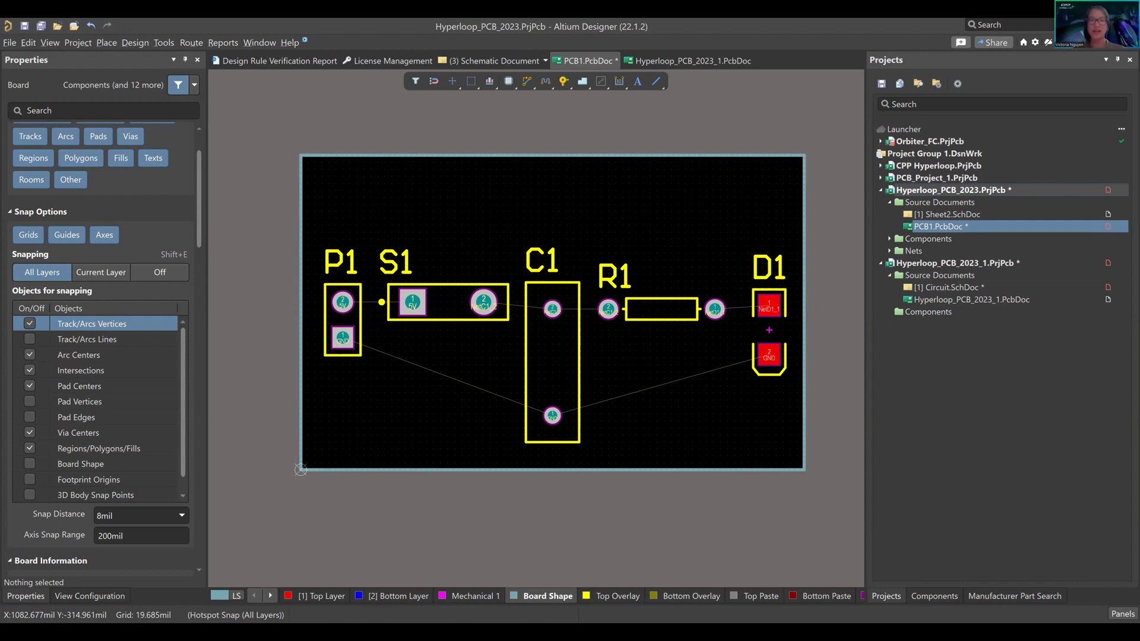
left_click(191, 42)
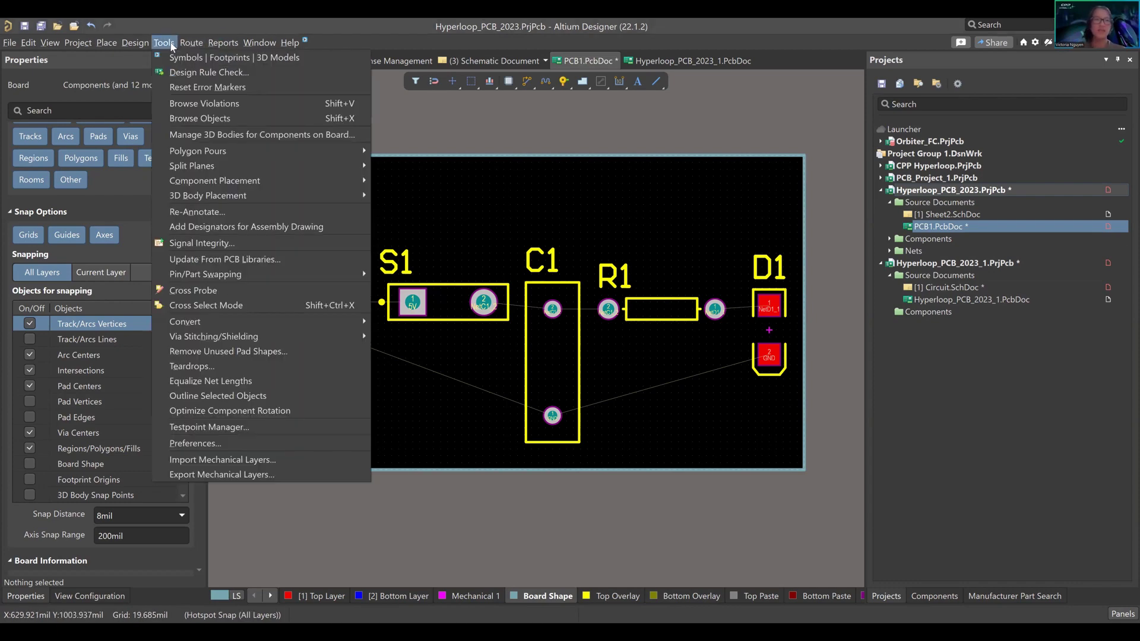
mouse_move(131, 41)
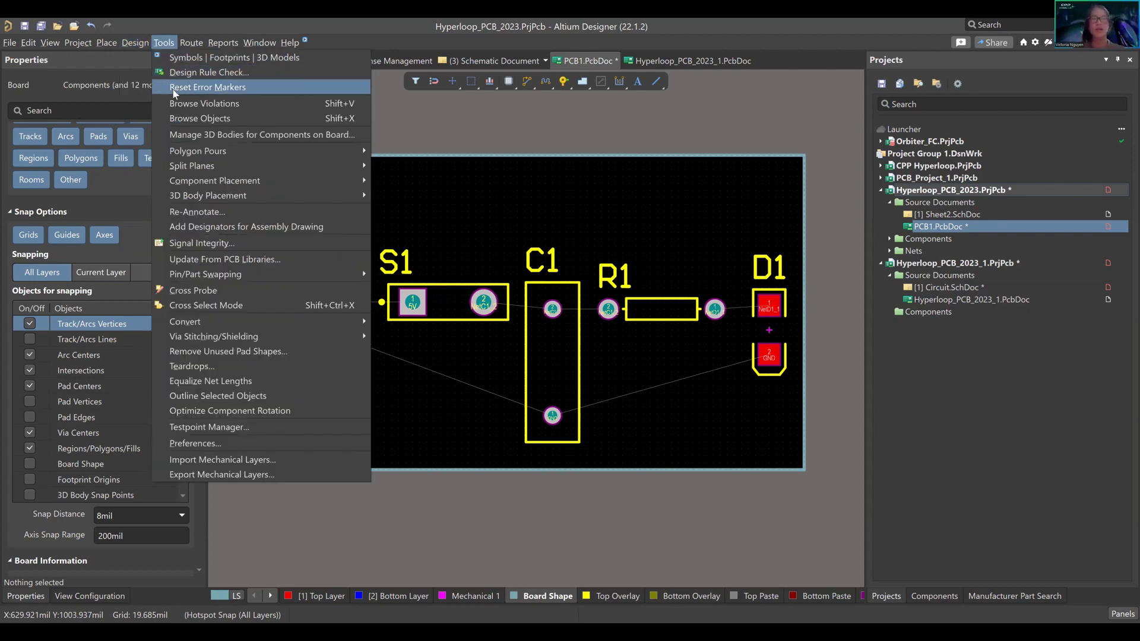
left_click(174, 88)
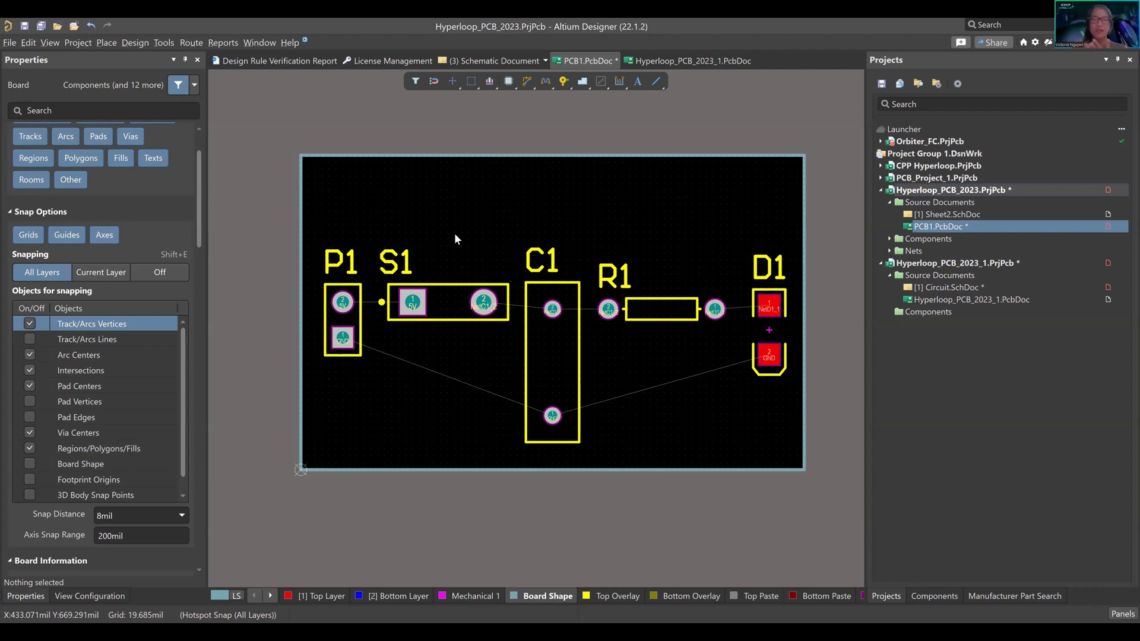
Route a 10 mil Top Layer track from P1's 5V pad to S1's 5V pad, cycling through the corner styles back to Track 45.
scroll(342, 328, "up", 3, "ctrl")
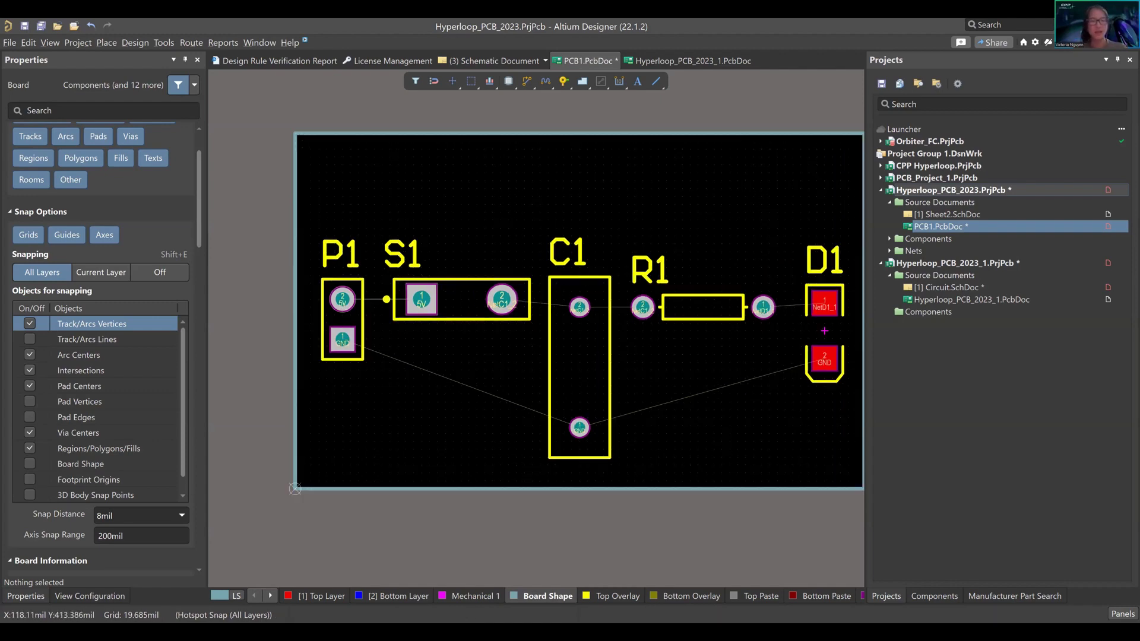
left_click(107, 43)
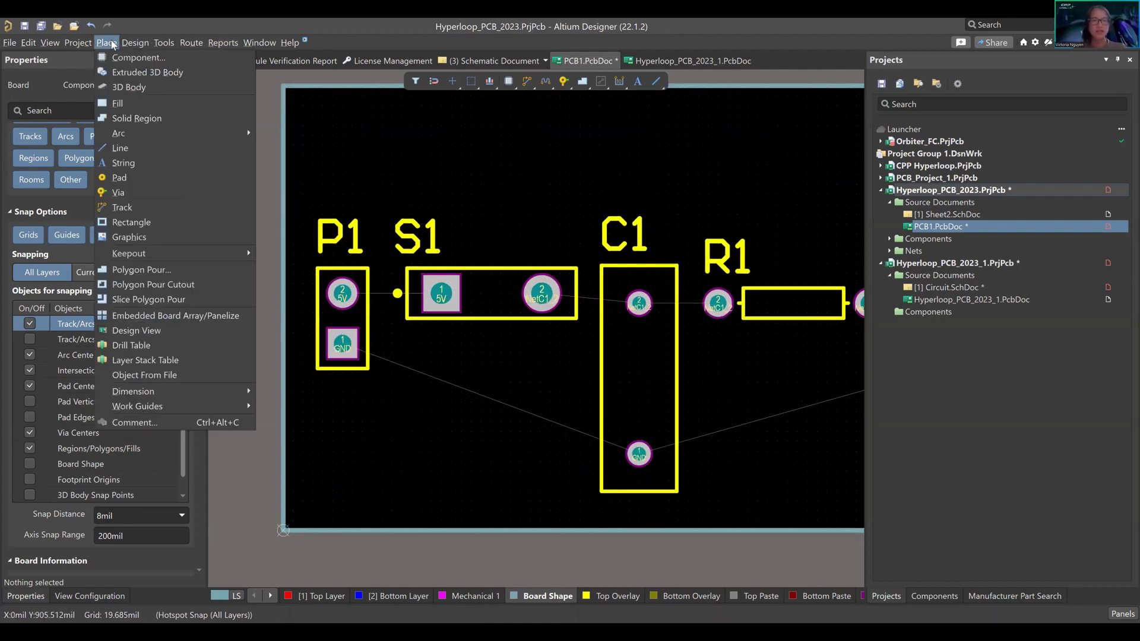
left_click(136, 211)
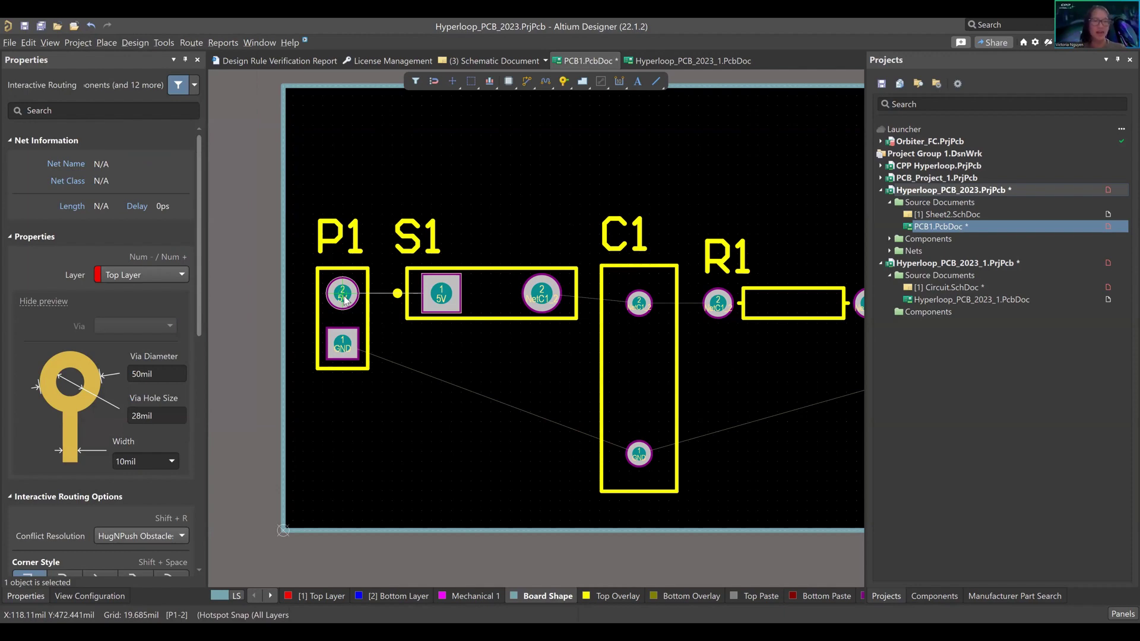
scroll(344, 298, "up", 2, "ctrl")
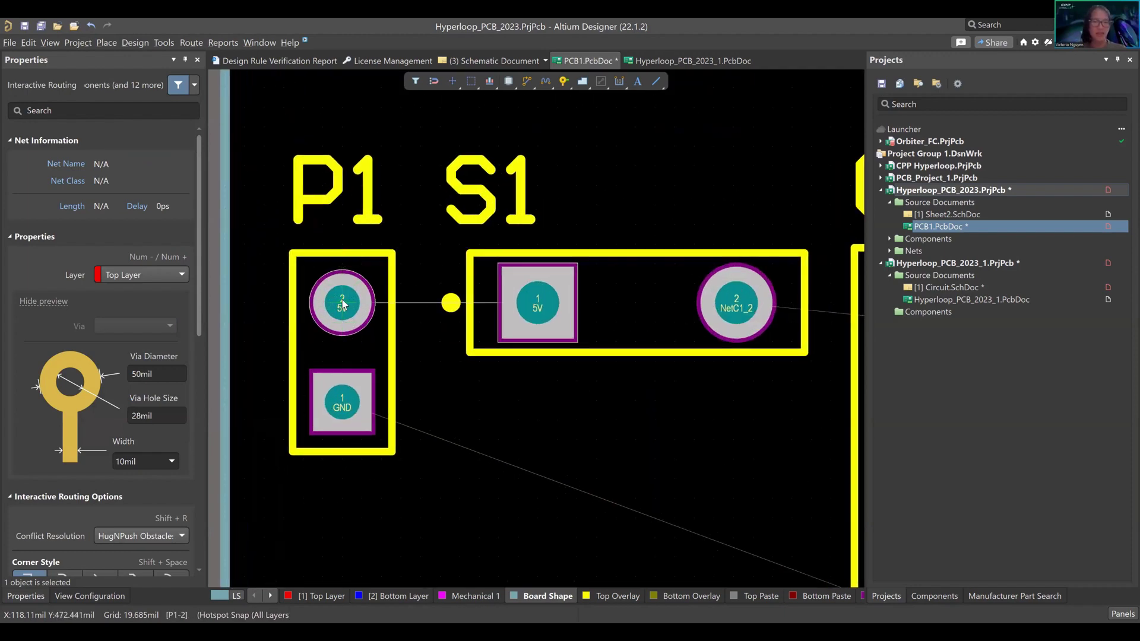
left_click(343, 304)
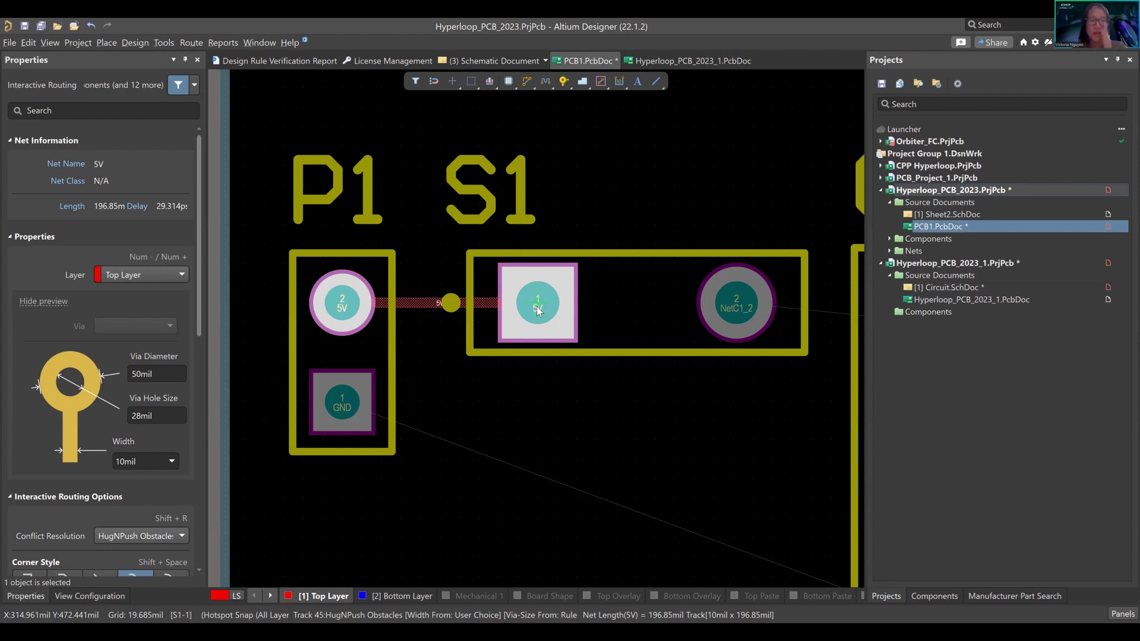
key("Tab")
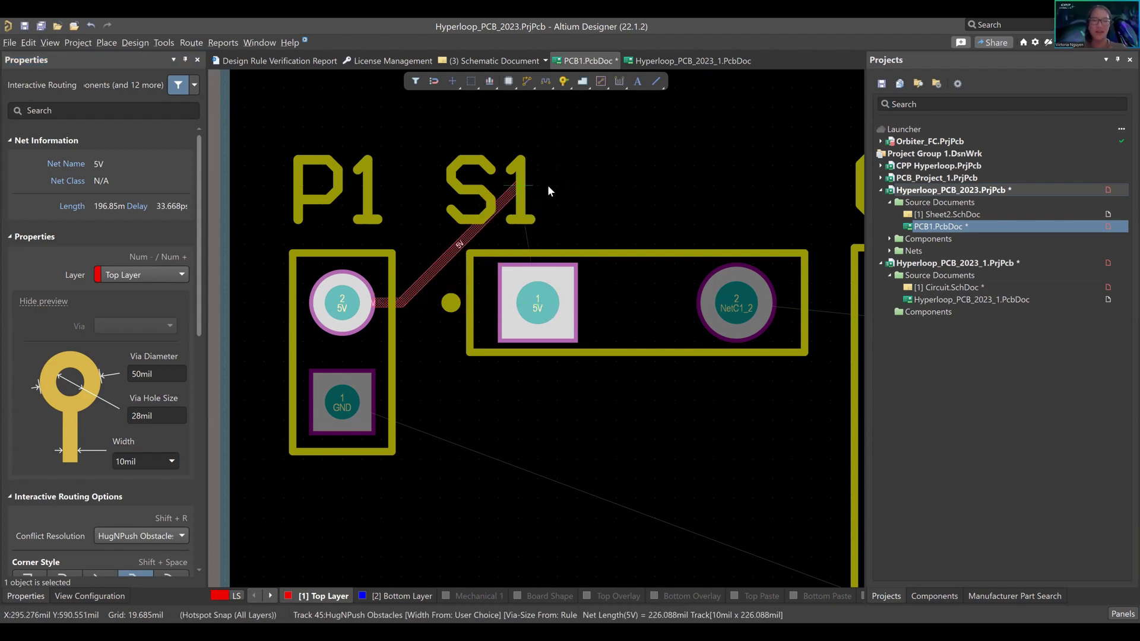
key("shift+space")
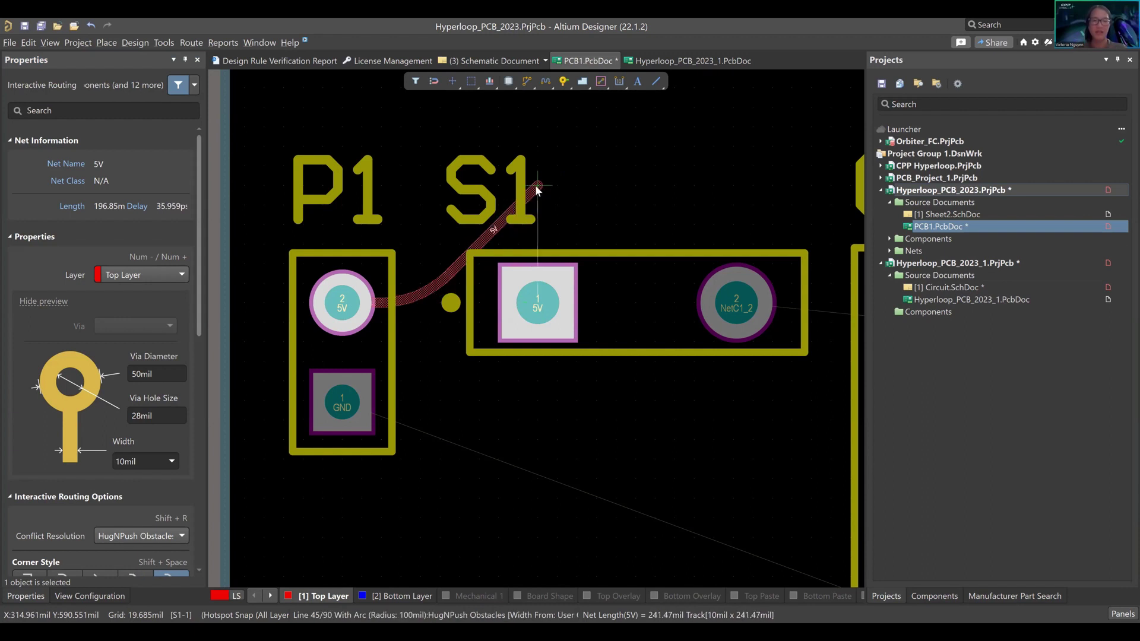
key("shift+space")
key("shift+space")
key("shift+space")
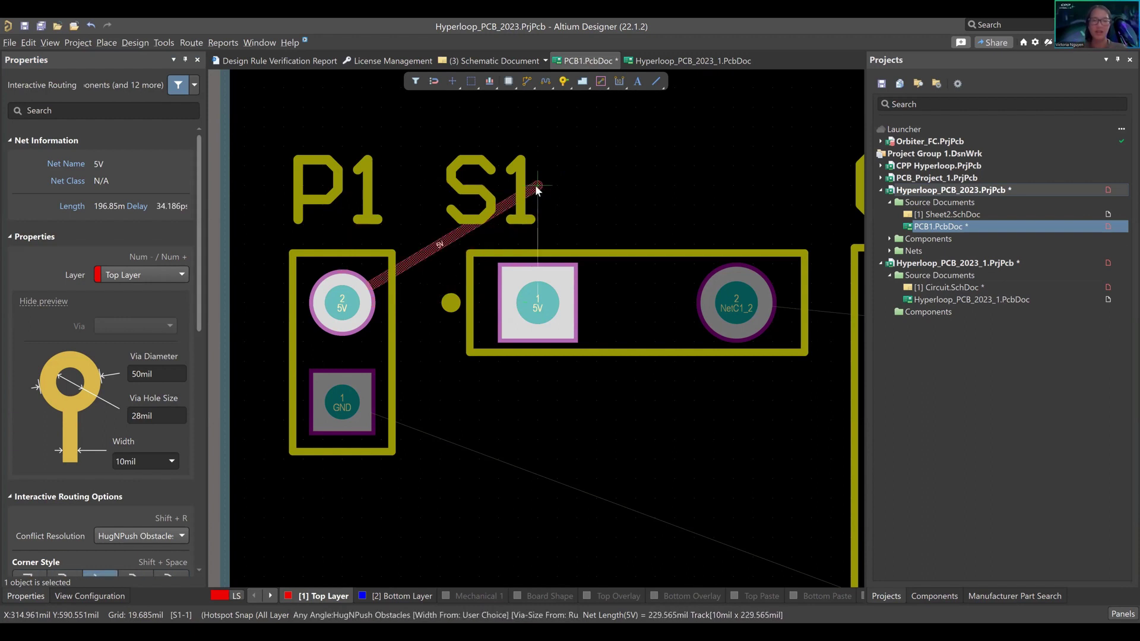
key("shift+space")
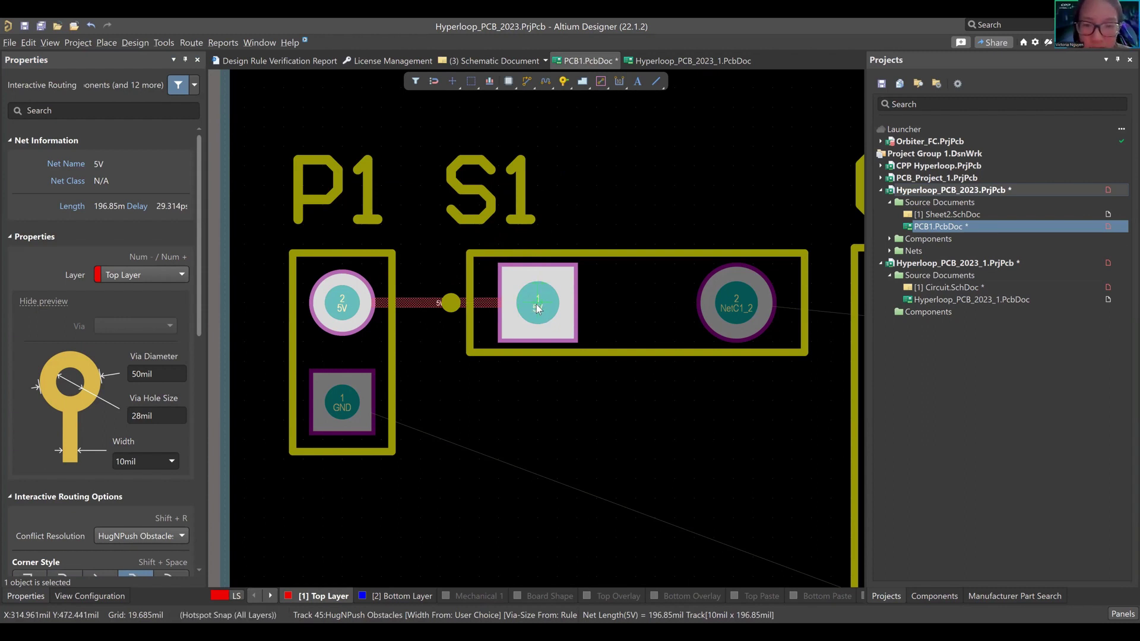
left_click(537, 309)
Route NetC1_2 on the Top Layer from S1 pad 2 via C1 pad 2 to R1 pad 2, and NetD1_1 from R1 to D1.
right_click_drag(640, 387, 573, 378)
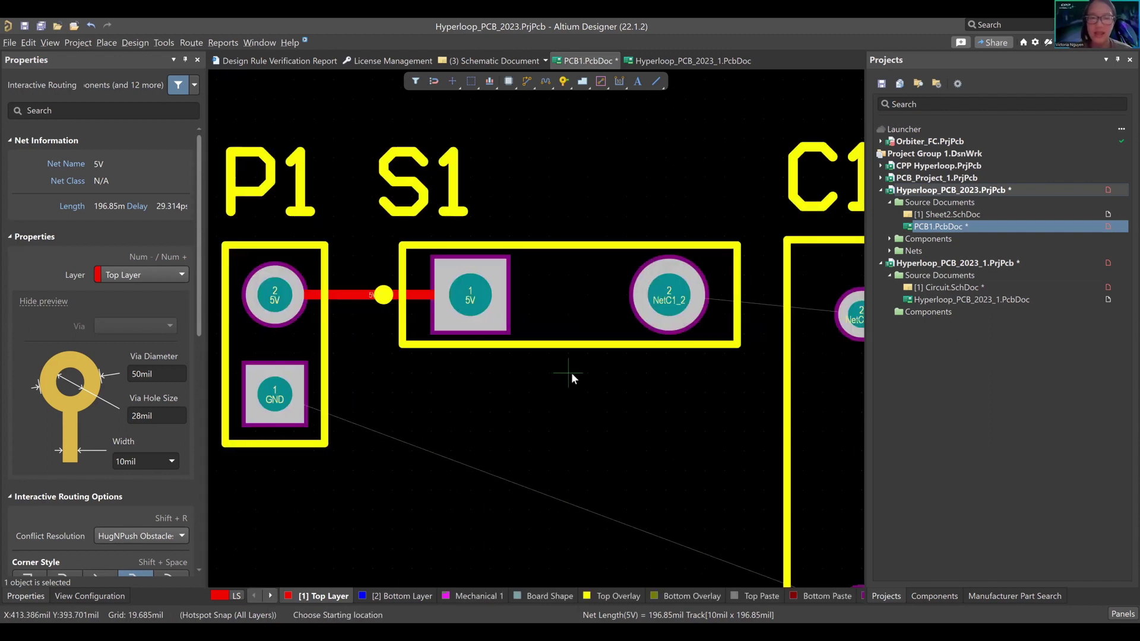
right_click_drag(505, 295, 432, 289)
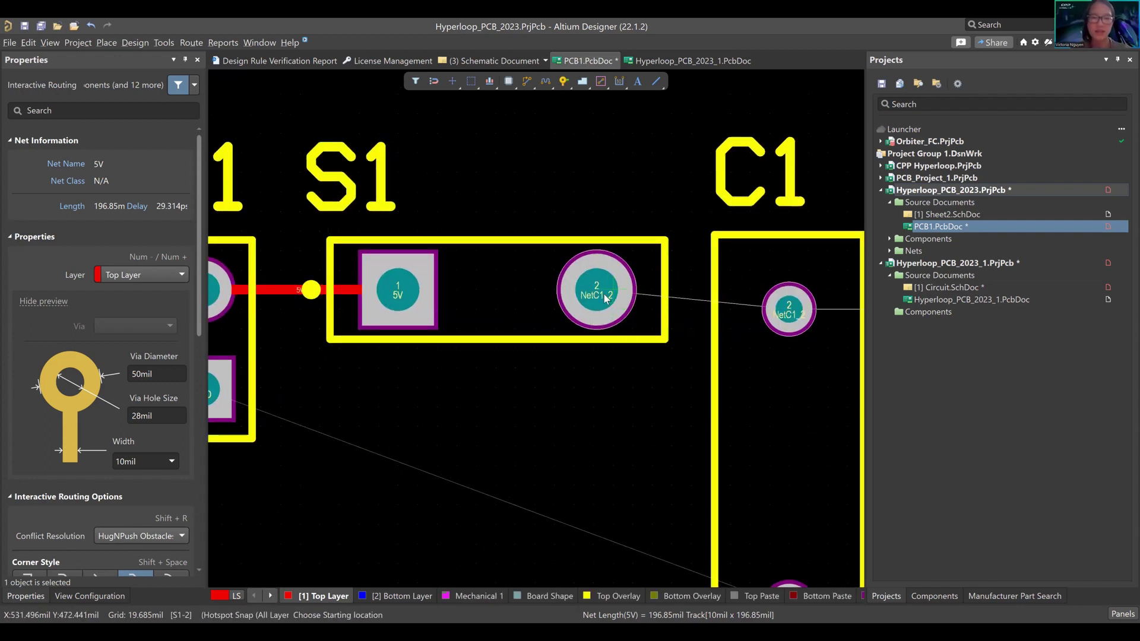
left_click(599, 293)
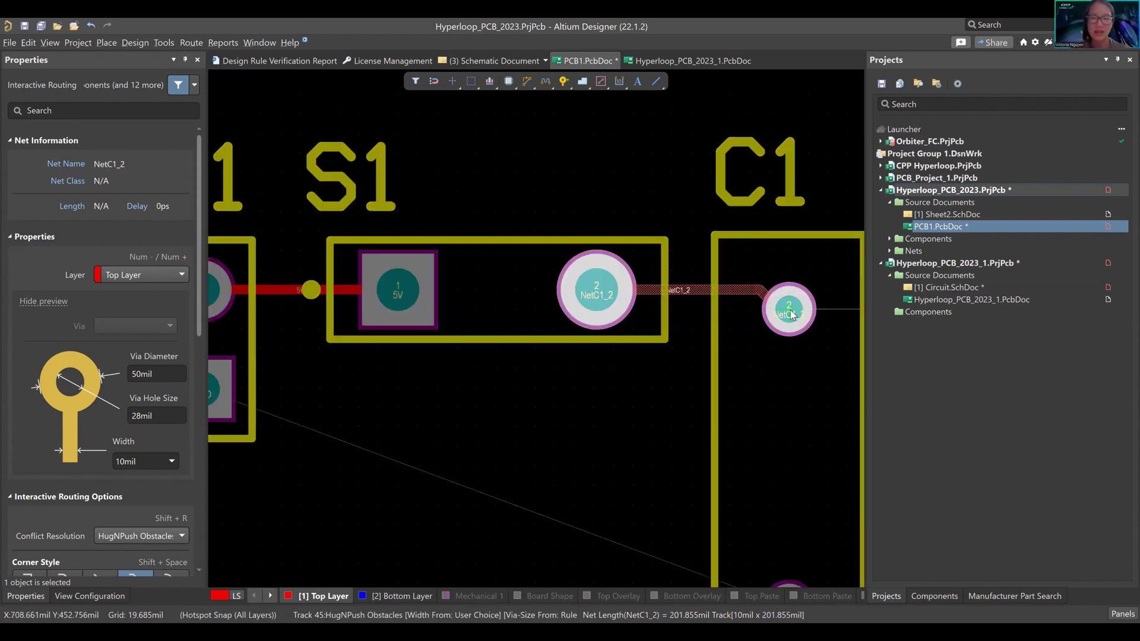
right_click_drag(668, 368, 336, 382)
left_click(458, 326)
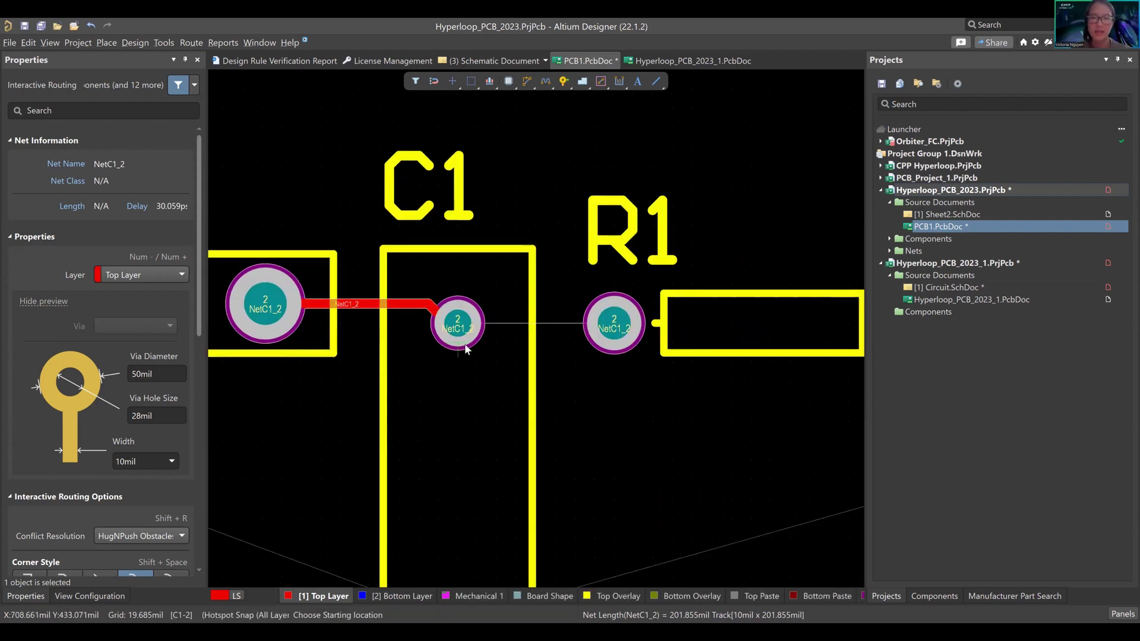
left_click(615, 325)
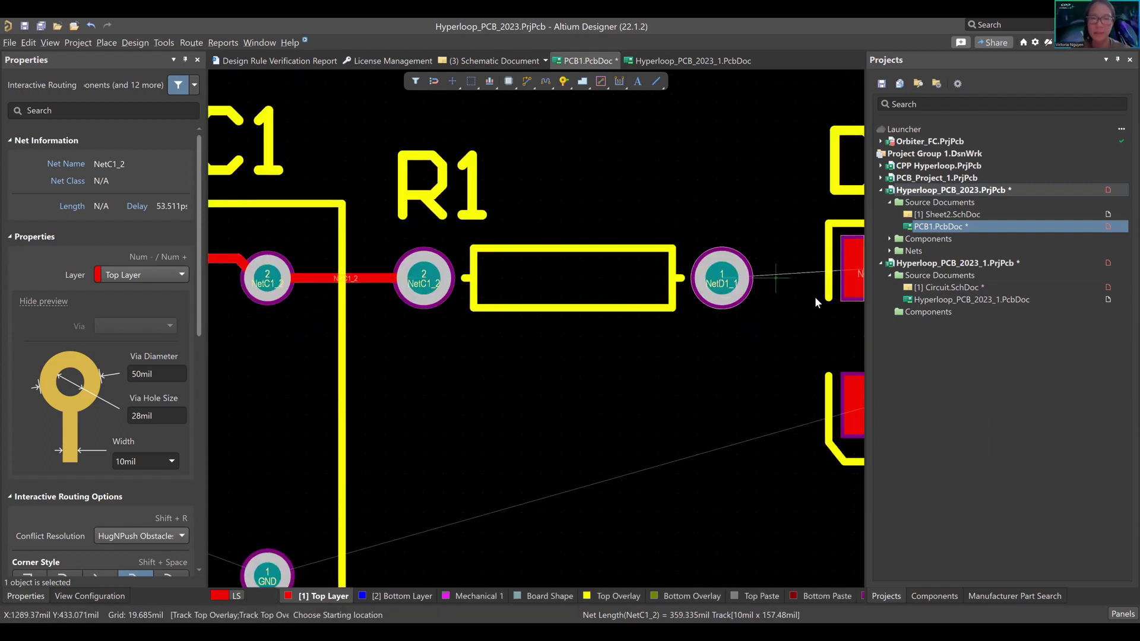
right_click_drag(643, 322, 471, 331)
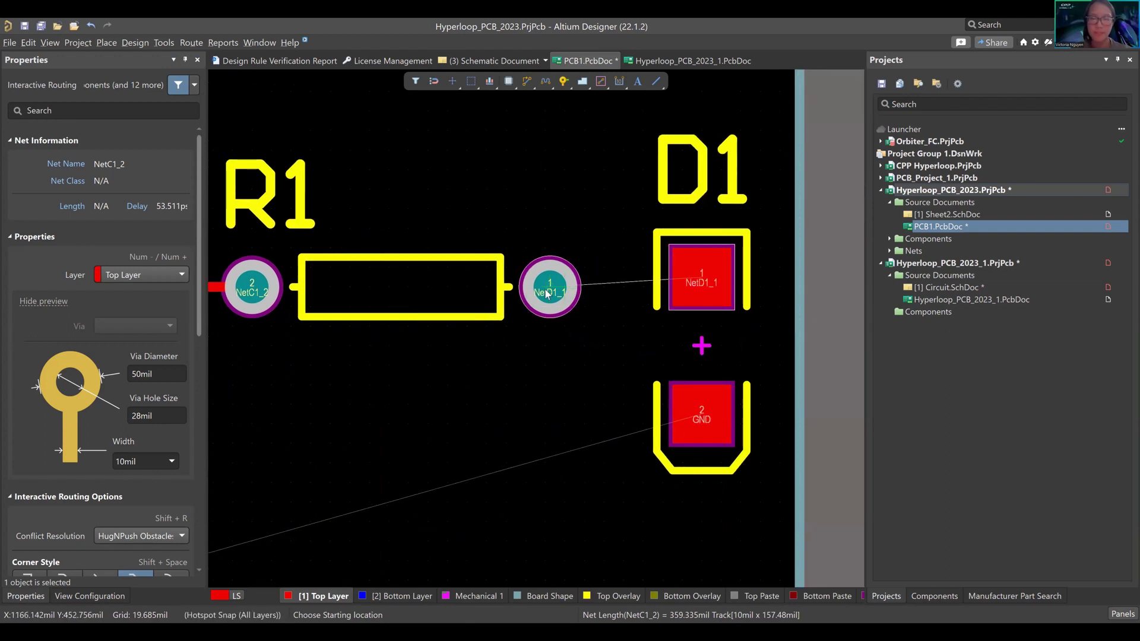
left_click(693, 285)
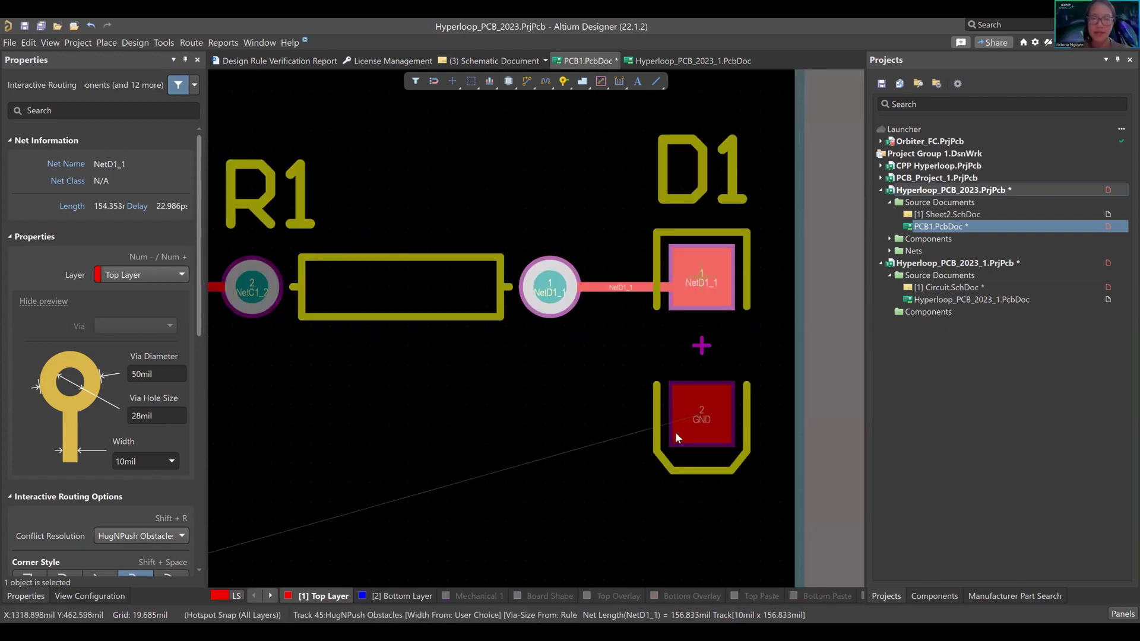
Route the GND net on the Top Layer from D1 pad 2 to C1 pad 1 and on to P1 pad 1, and end routing.
scroll(676, 438, "down", 2, "ctrl")
scroll(796, 383, "left", 1, "shift")
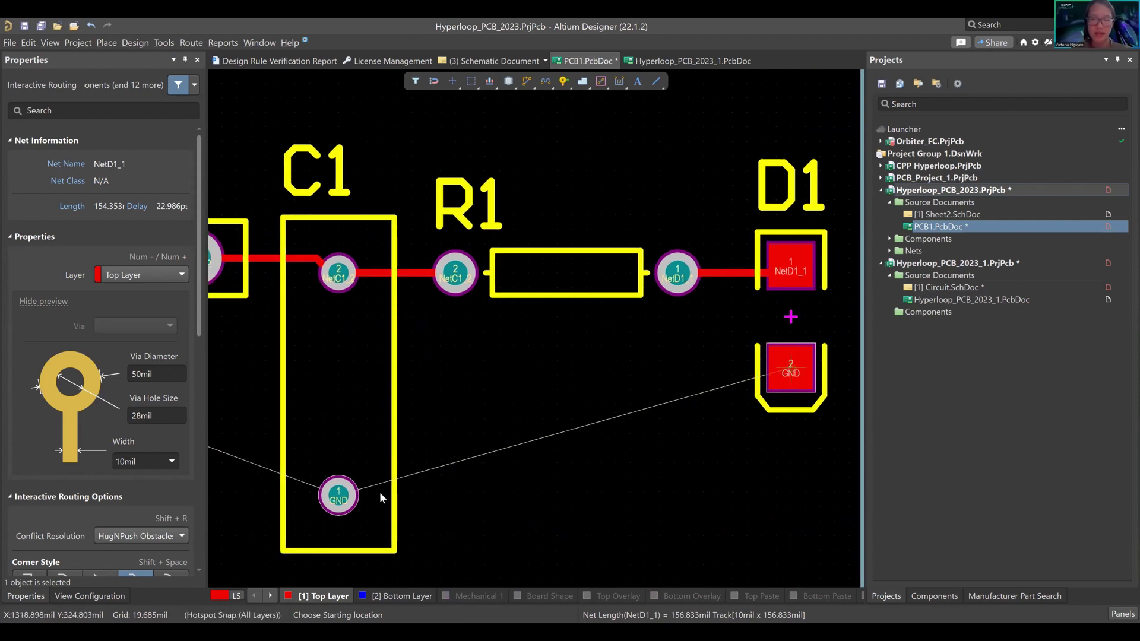
left_click(333, 497)
left_click(333, 497)
right_click_drag(333, 497, 708, 511)
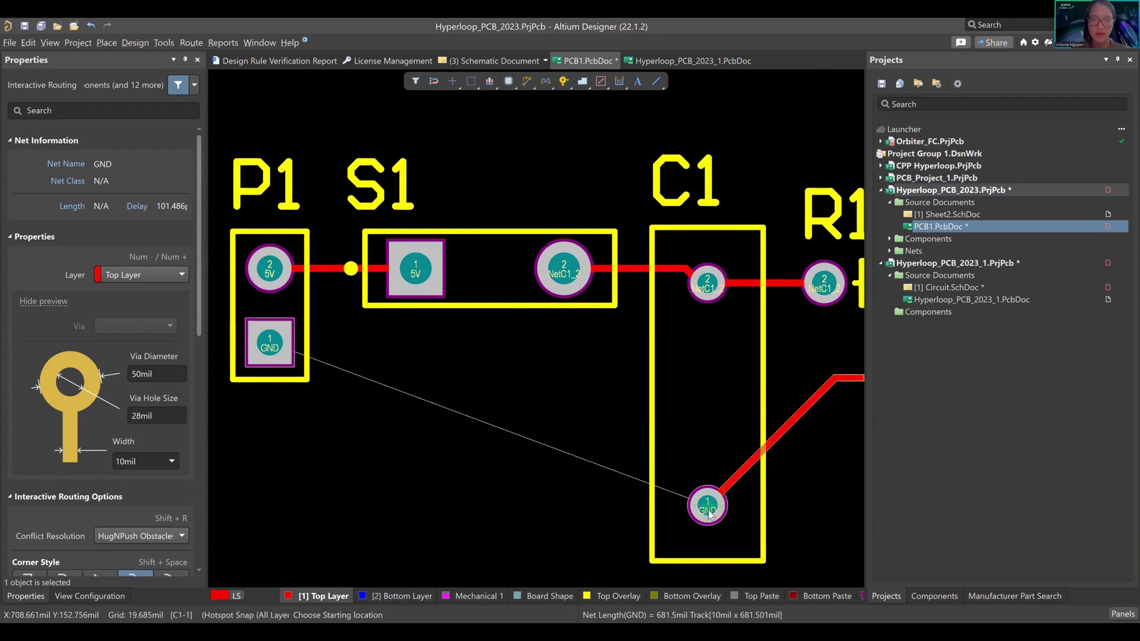
left_click(273, 348)
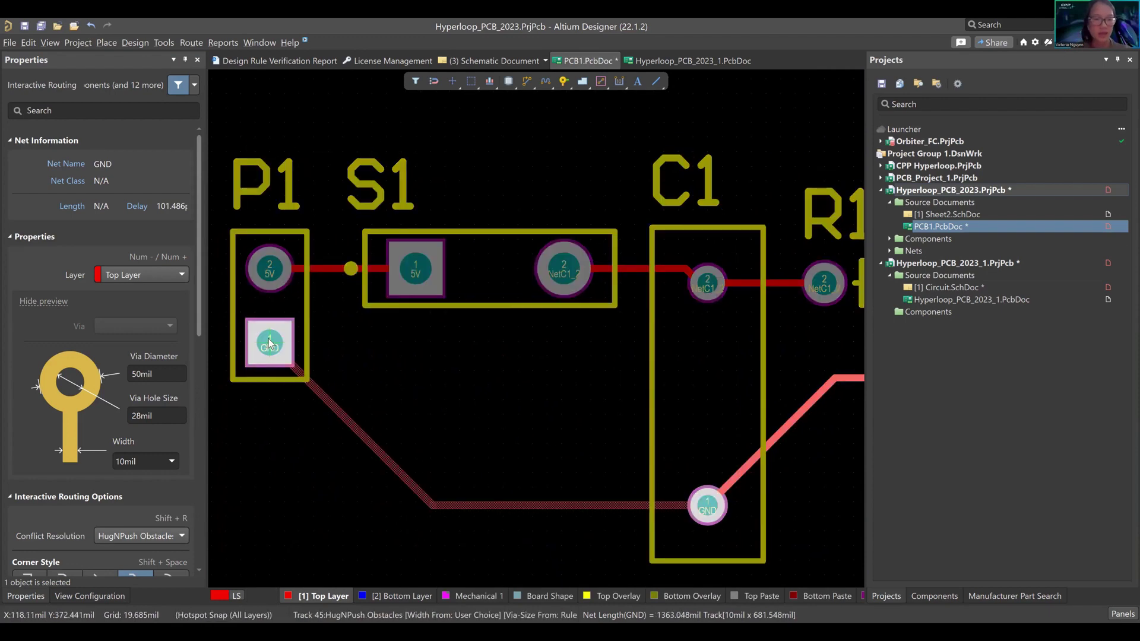
key("Escape")
Try to shorten the board by moving its upper edge down towards the component designators.
scroll(442, 365, "down", 4, "ctrl")
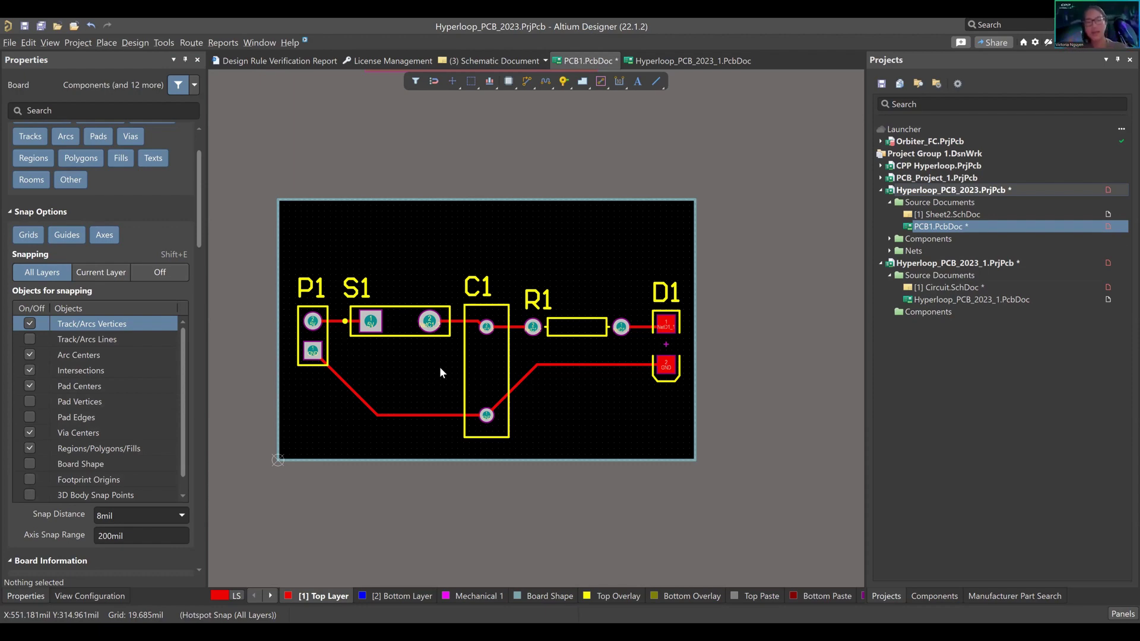
scroll(439, 366, "up", 2, "ctrl")
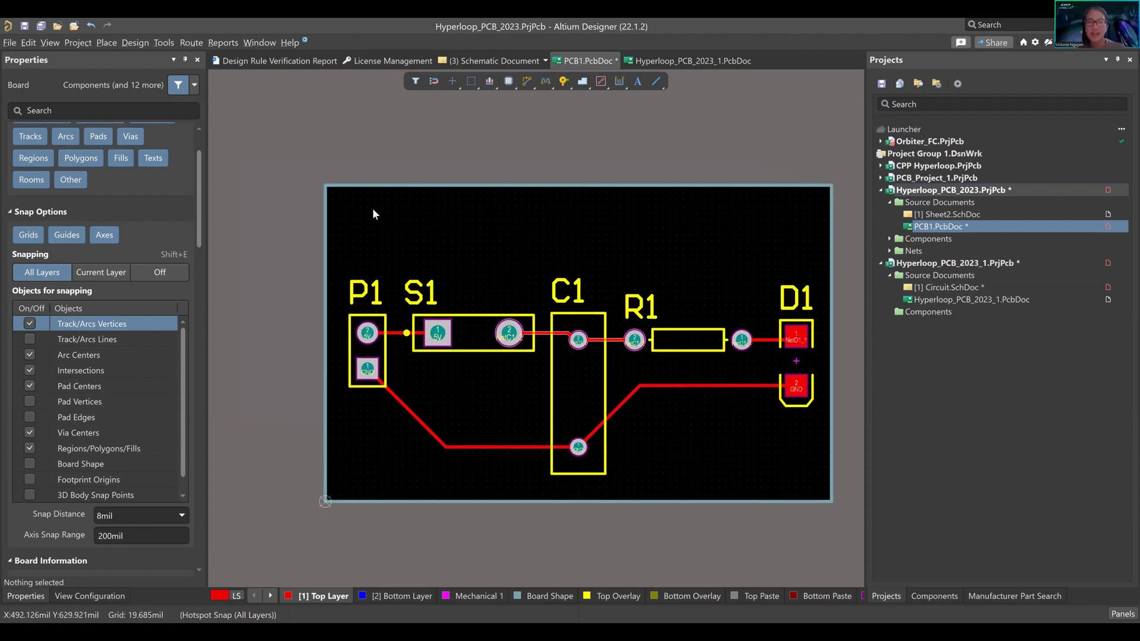
left_click_drag(400, 186, 401, 251)
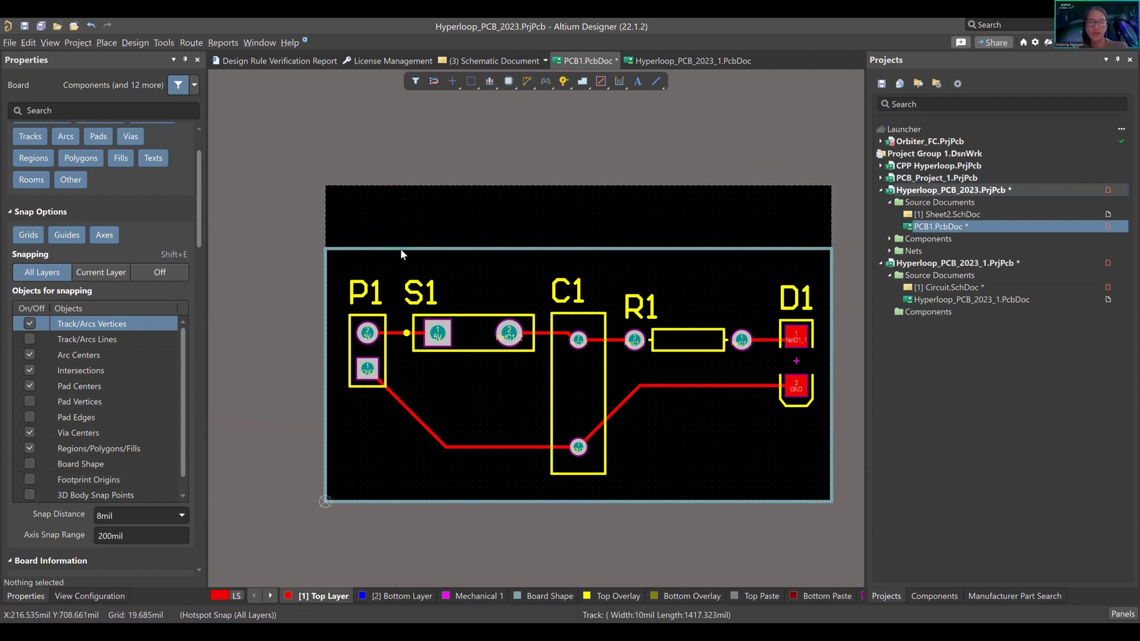
Move the P1 designator from above to just below its footprint outline.
scroll(382, 299, "up", 2, "ctrl")
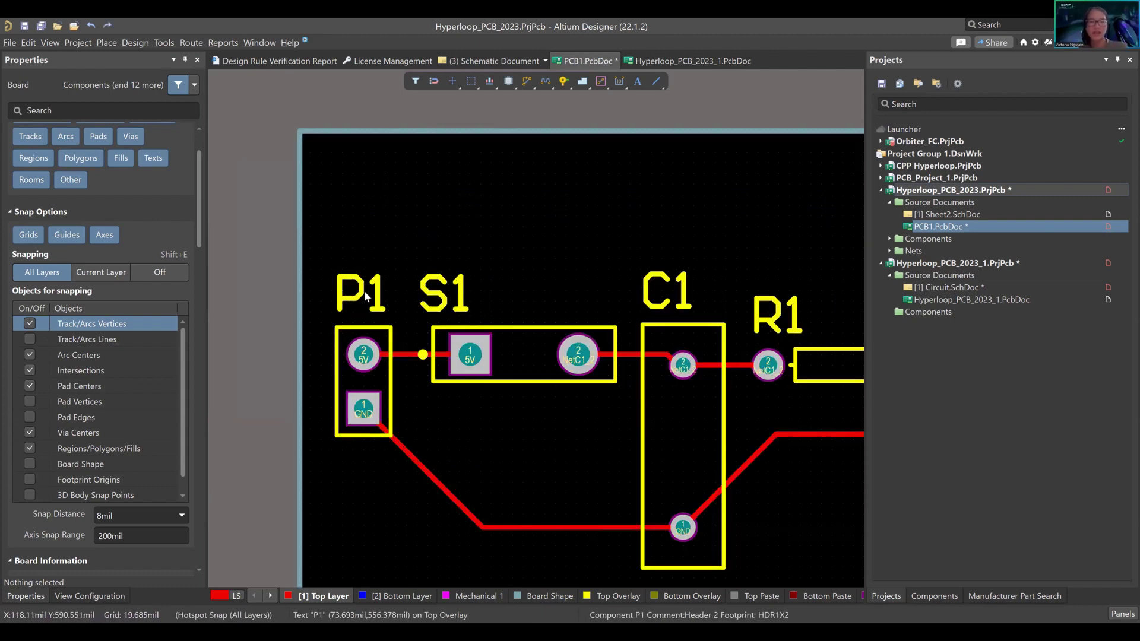
left_click_drag(377, 393, 369, 478)
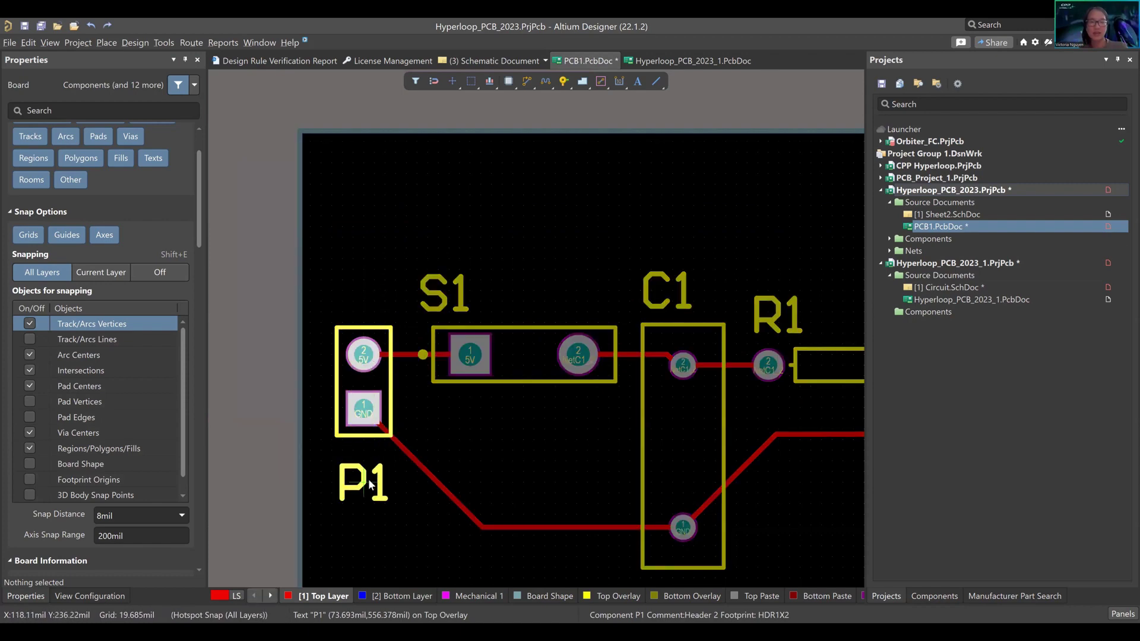
right_click(430, 411)
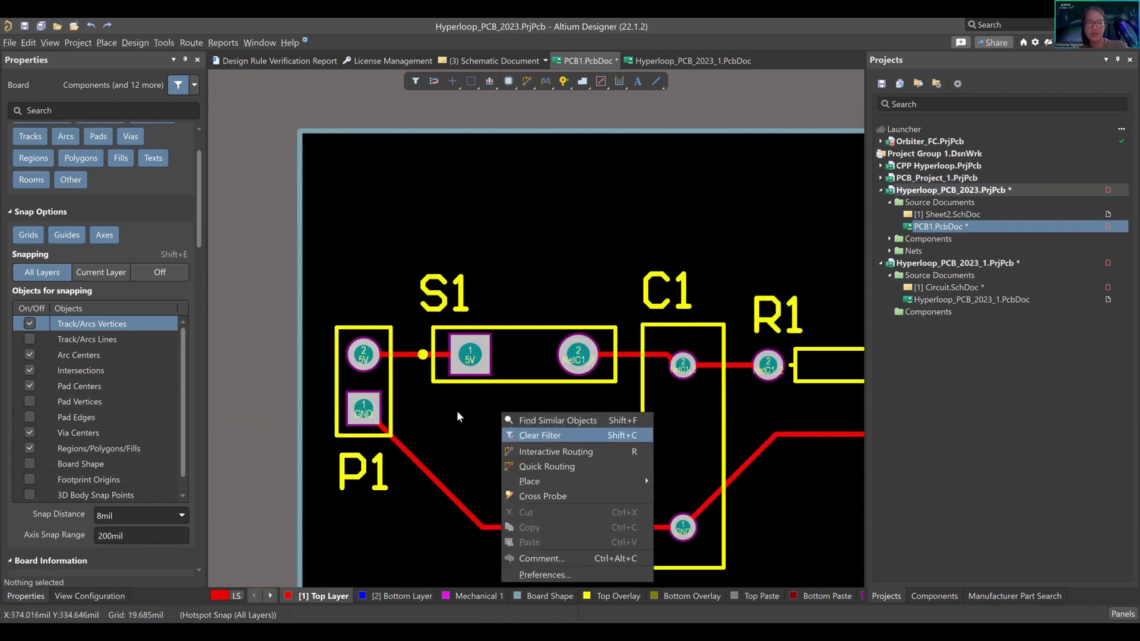
key("Escape")
Show the board in 3D Layout Mode, fit it in the view, and inspect the routed tracks from straight above.
key("3")
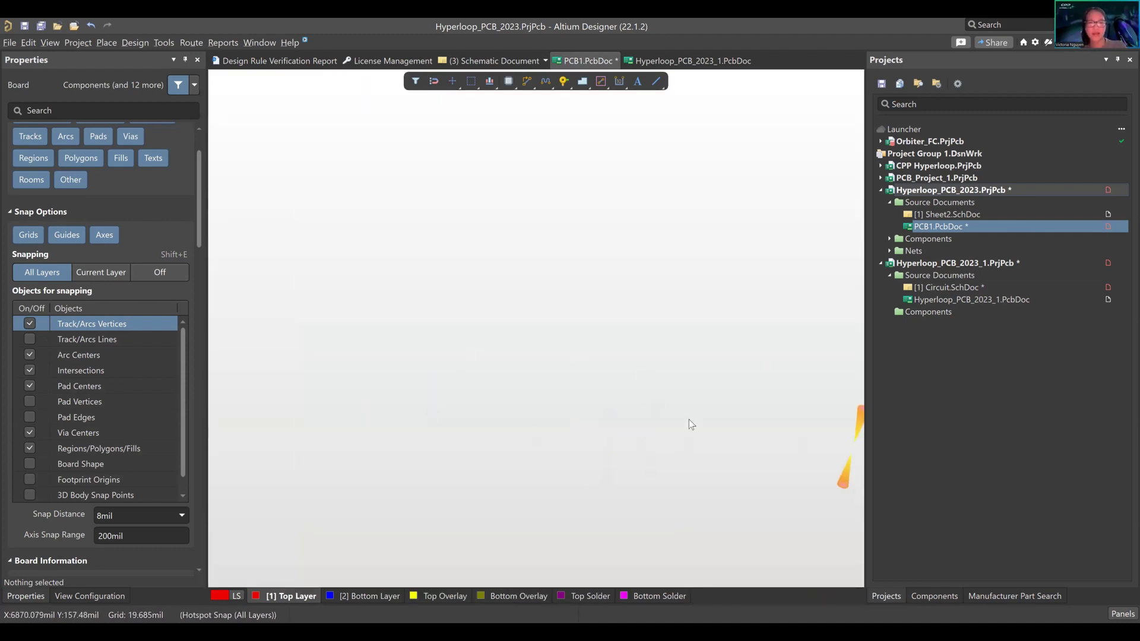
left_click(50, 43)
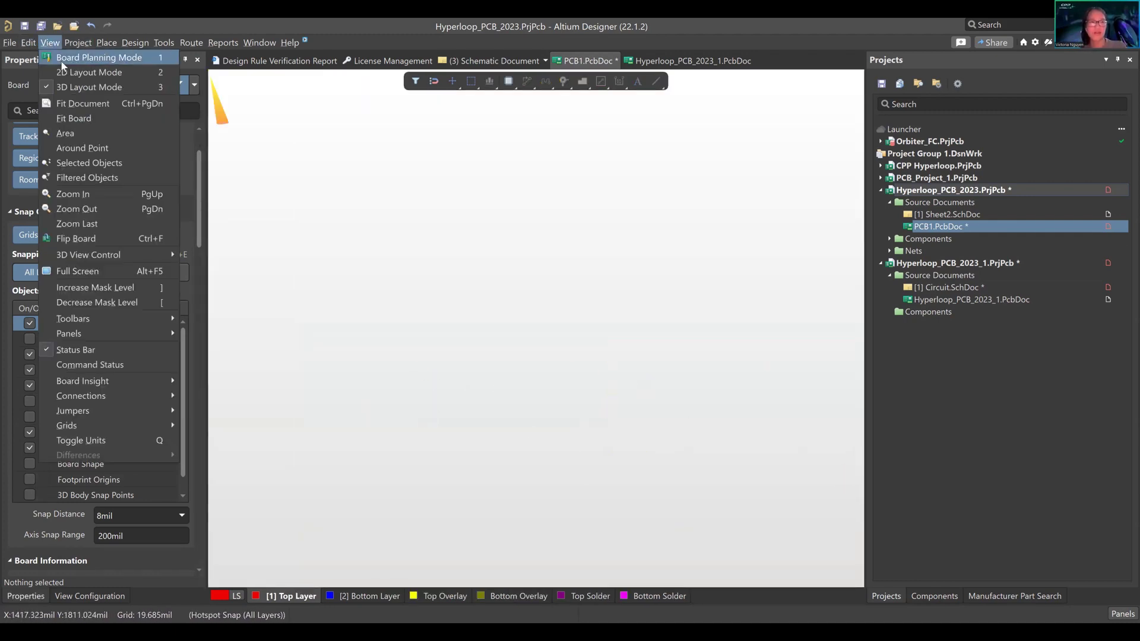
left_click(89, 119)
right_click_drag(445, 246, 523, 299, "shift")
key("0")
right_click_drag(589, 255, 545, 320)
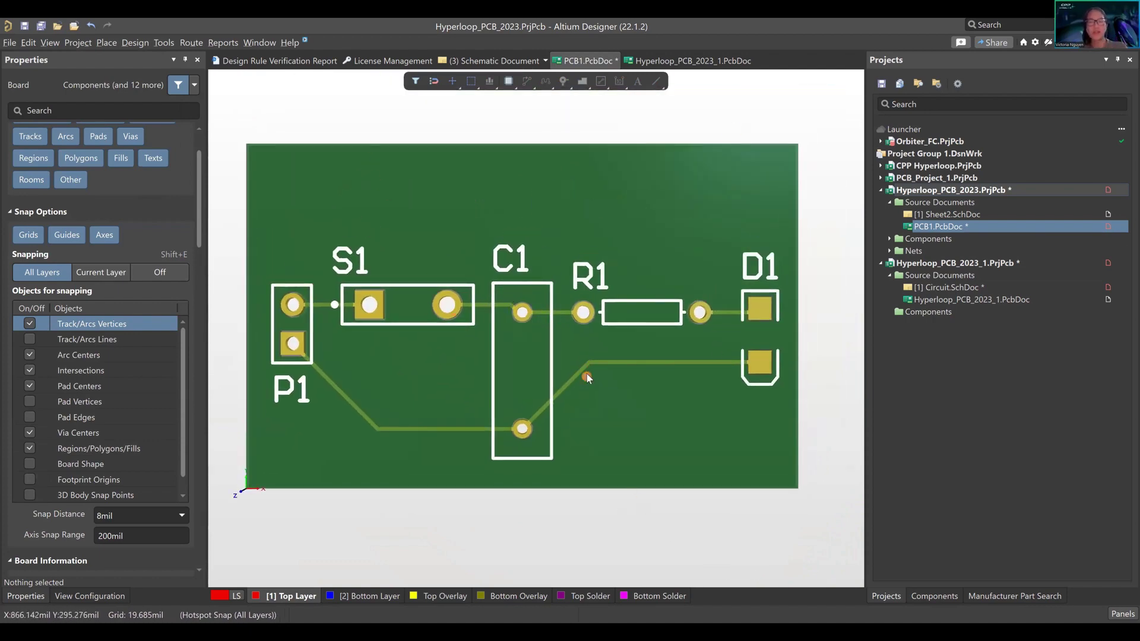
right_click_drag(334, 406, 388, 322)
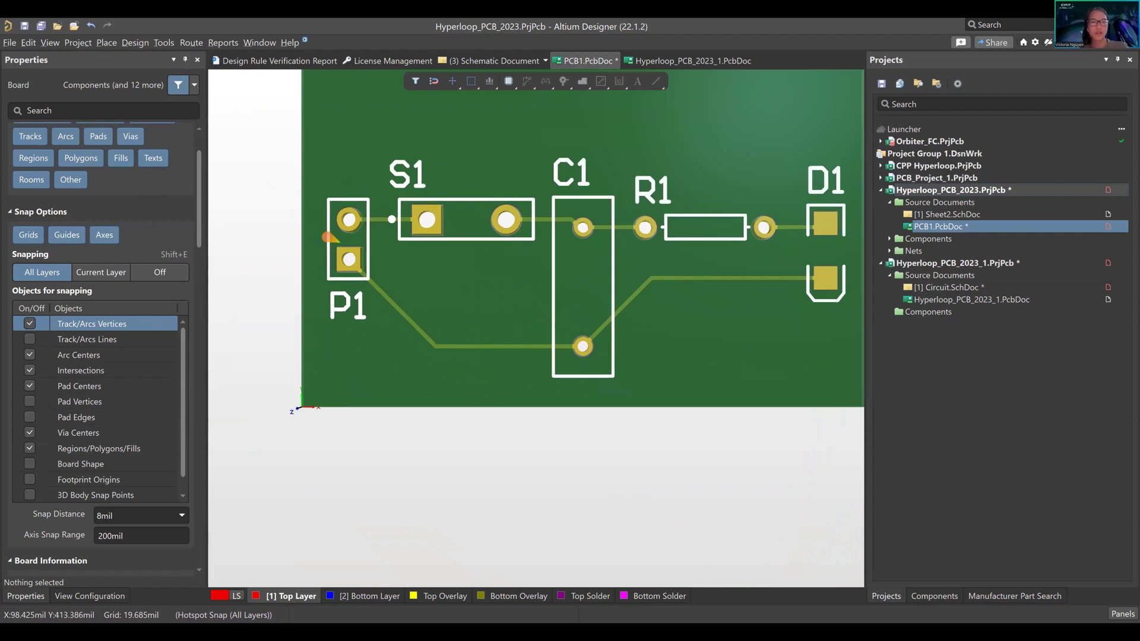
Examine P1's through-hole pads and the joint between its square pad and the GND track up close in 3D.
scroll(351, 235, "up", 4, "ctrl")
scroll(362, 200, "up", 3, "ctrl")
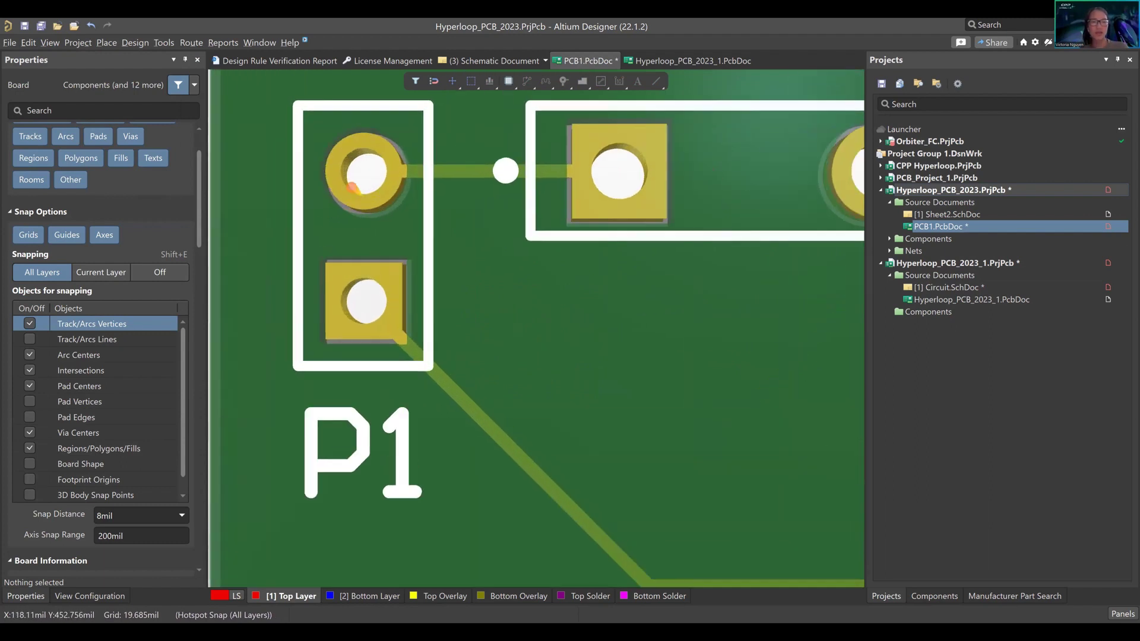
right_click_drag(412, 190, 590, 254)
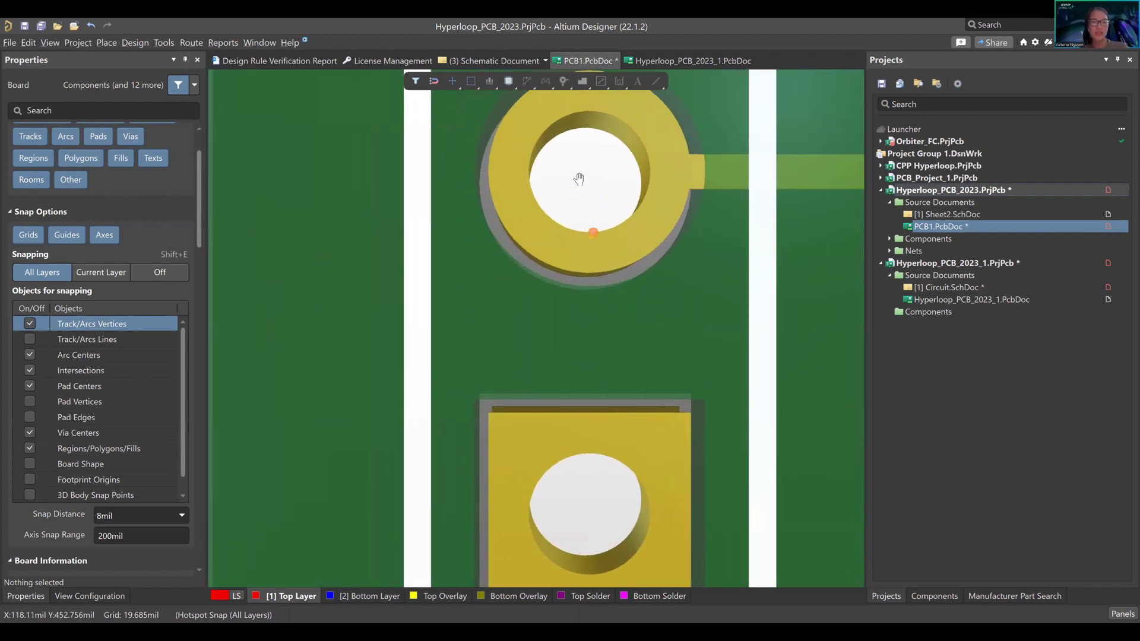
scroll(590, 254, "down", 5)
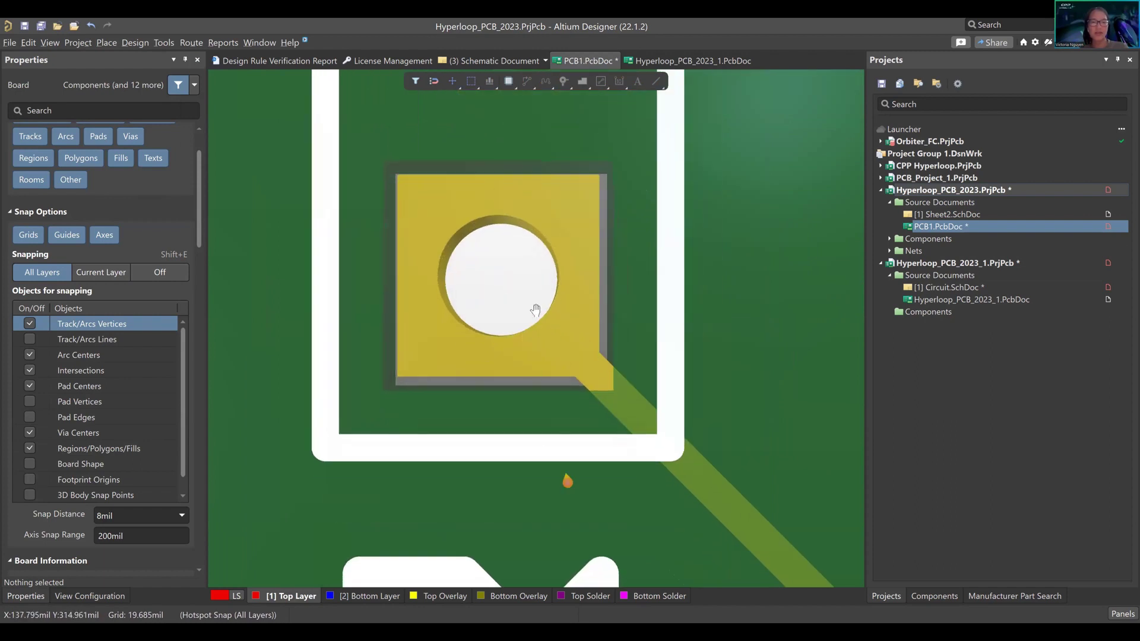
scroll(504, 289, "down", 3)
scroll(538, 273, "down", 4, "ctrl")
scroll(496, 364, "down", 2, "ctrl")
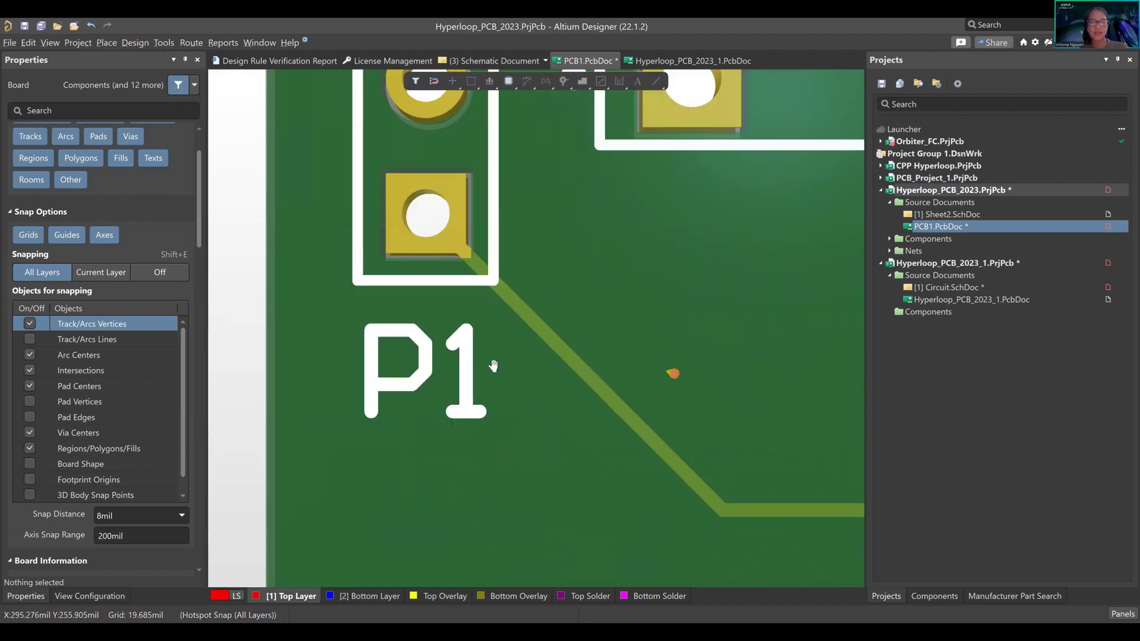
scroll(359, 311, "up", 2, "ctrl")
scroll(542, 433, "up", 3)
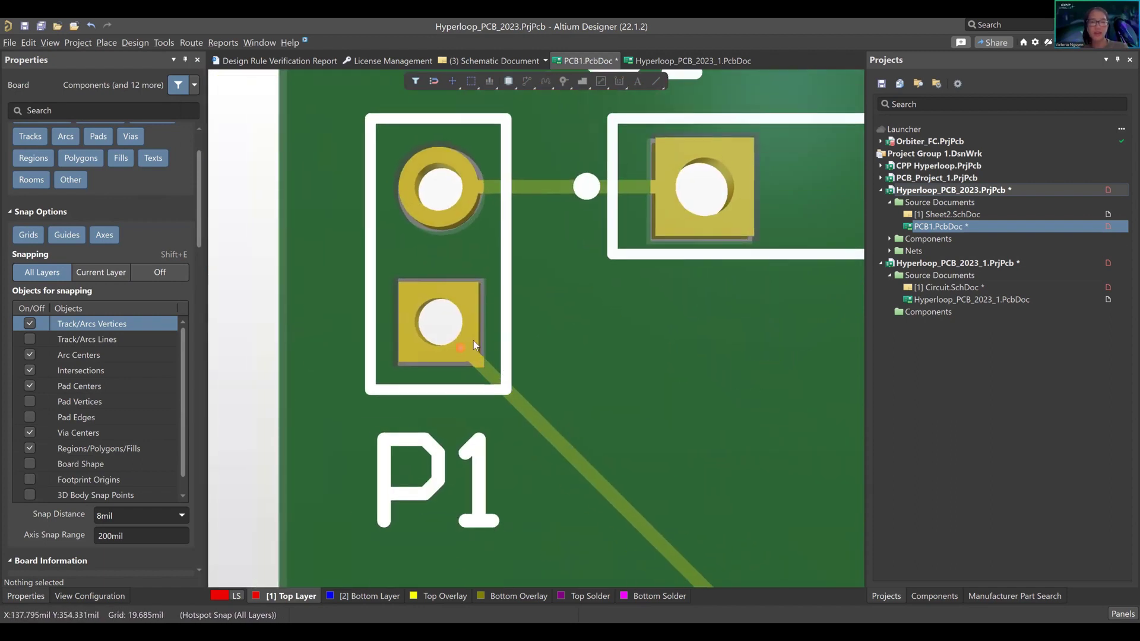
scroll(473, 340, "up", 4, "ctrl")
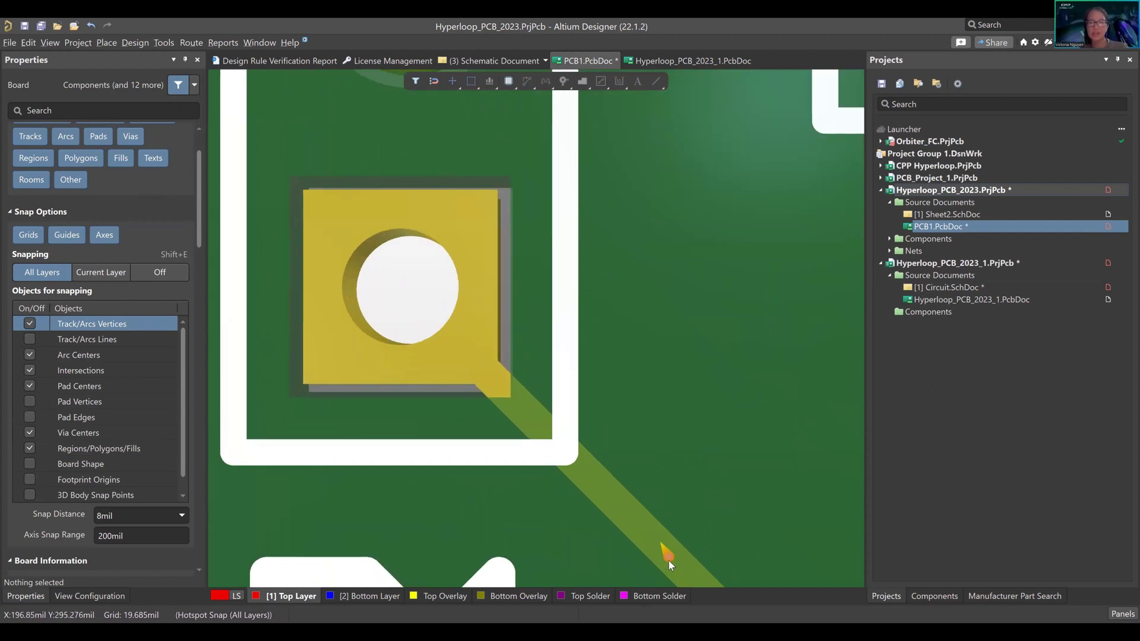
right_click_drag(732, 480, 601, 445)
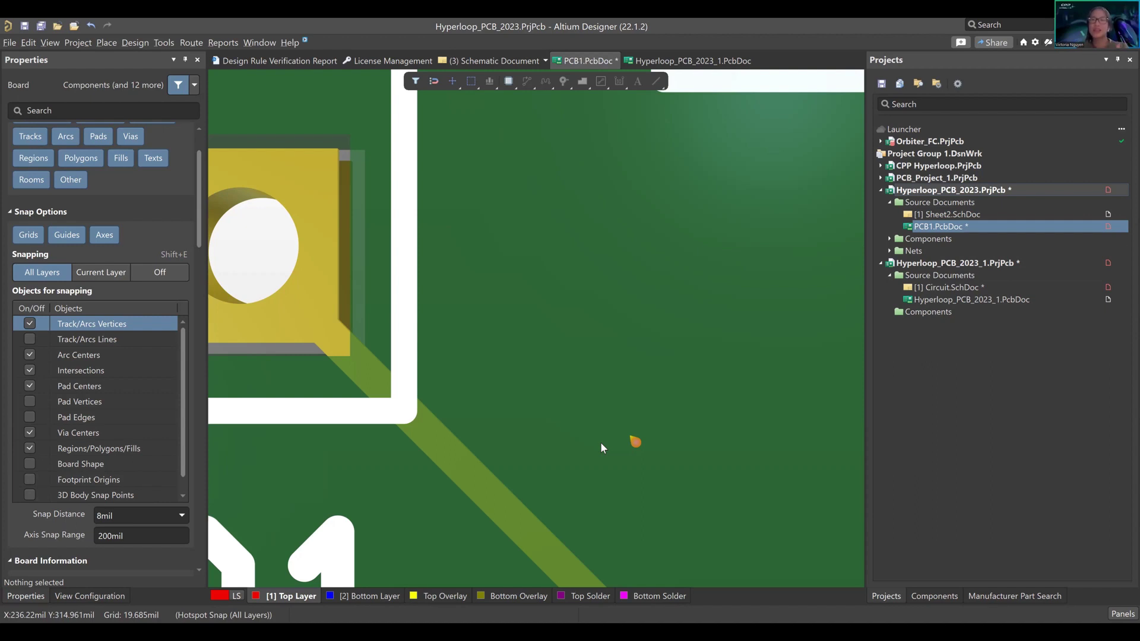
scroll(535, 380, "down", 5, "ctrl")
scroll(561, 376, "down", 3, "ctrl")
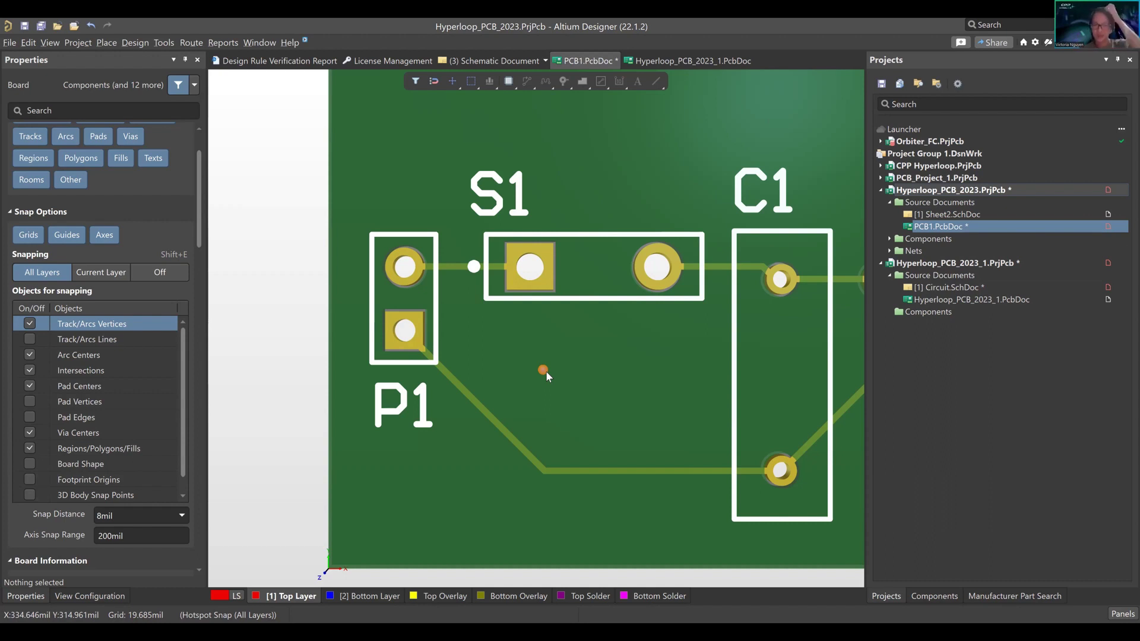
Return the board to the 2D layout view and save the PCB document.
right_click_drag(611, 398, 474, 414)
key("2")
scroll(475, 414, "down", 3, "ctrl")
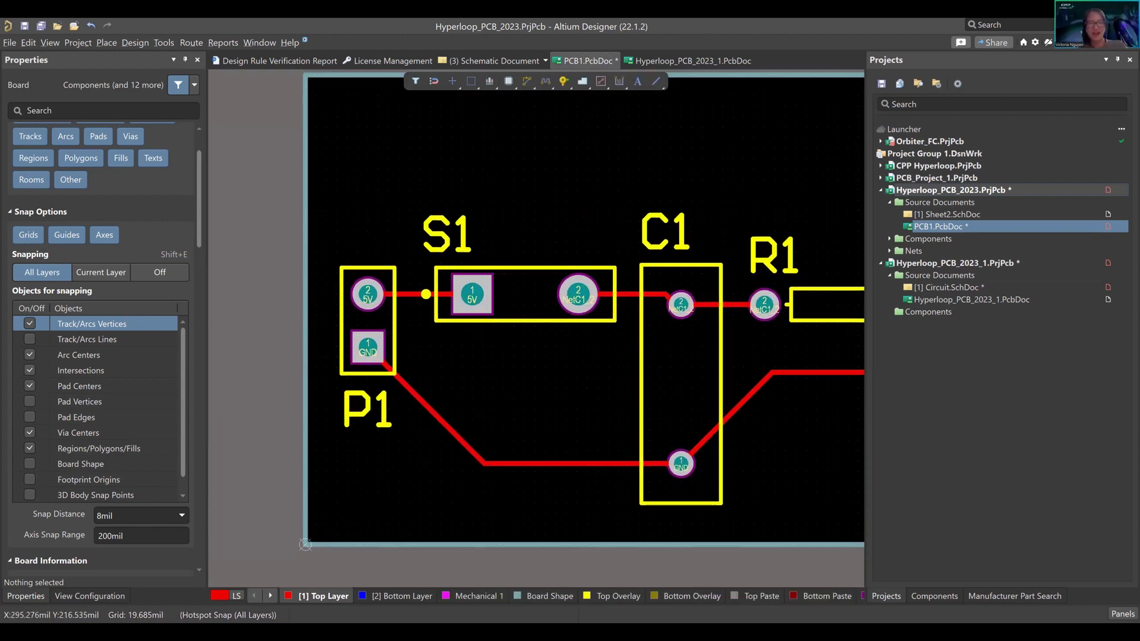
scroll(640, 457, "right", 1, "shift")
key("ctrl+s")
Lower the board outline's upper edge and move the S1, R1 and D1 designators below their footprints and C1's beside its footprint, towards S1.
scroll(527, 245, "up", 2, "ctrl")
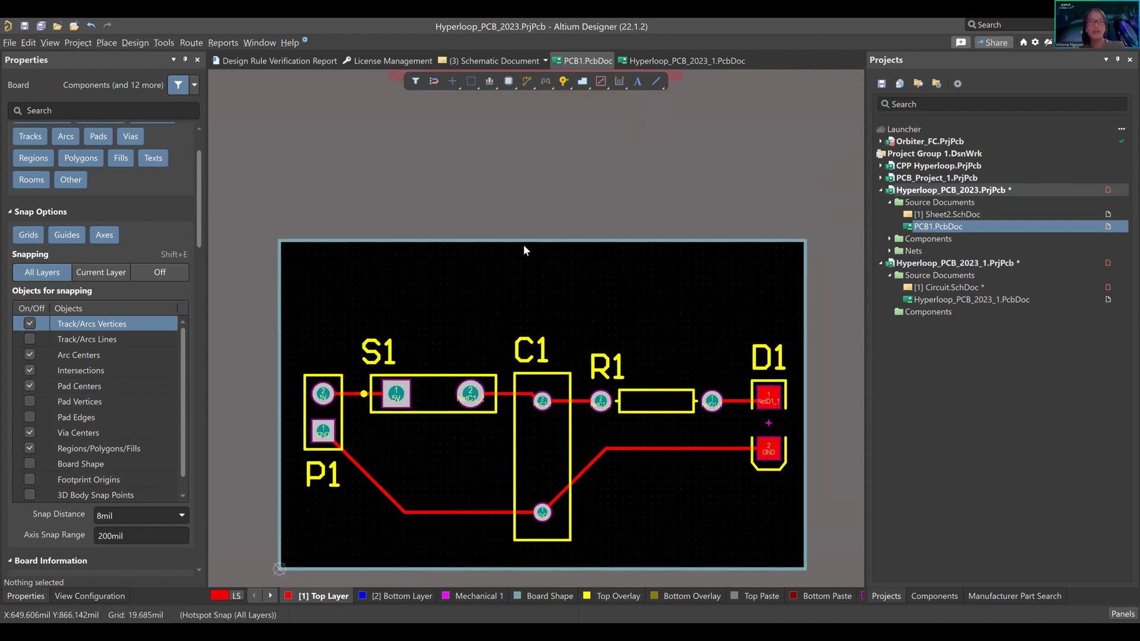
left_click_drag(550, 241, 551, 316)
left_click_drag(385, 356, 415, 446)
left_click_drag(524, 493, 484, 476)
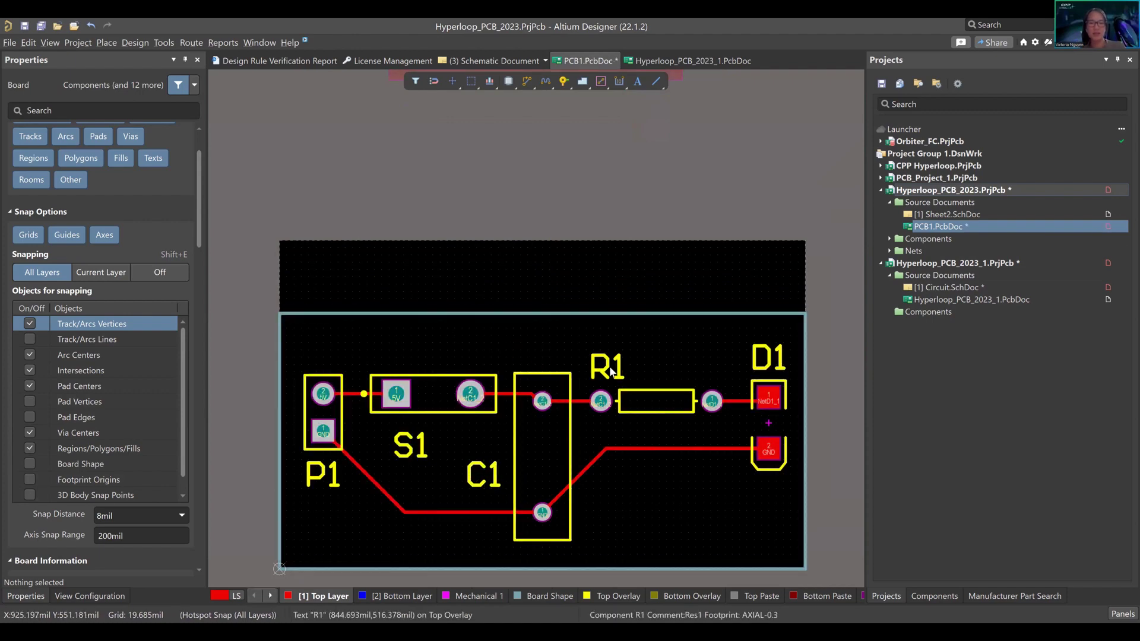
left_click_drag(665, 435, 666, 438)
left_click_drag(771, 359, 771, 499)
Lower the board outline's upper edge further to just above the component footprints.
left_click_drag(683, 313, 686, 345)
right_click_drag(661, 399, 681, 294)
right_click_drag(603, 525, 621, 504)
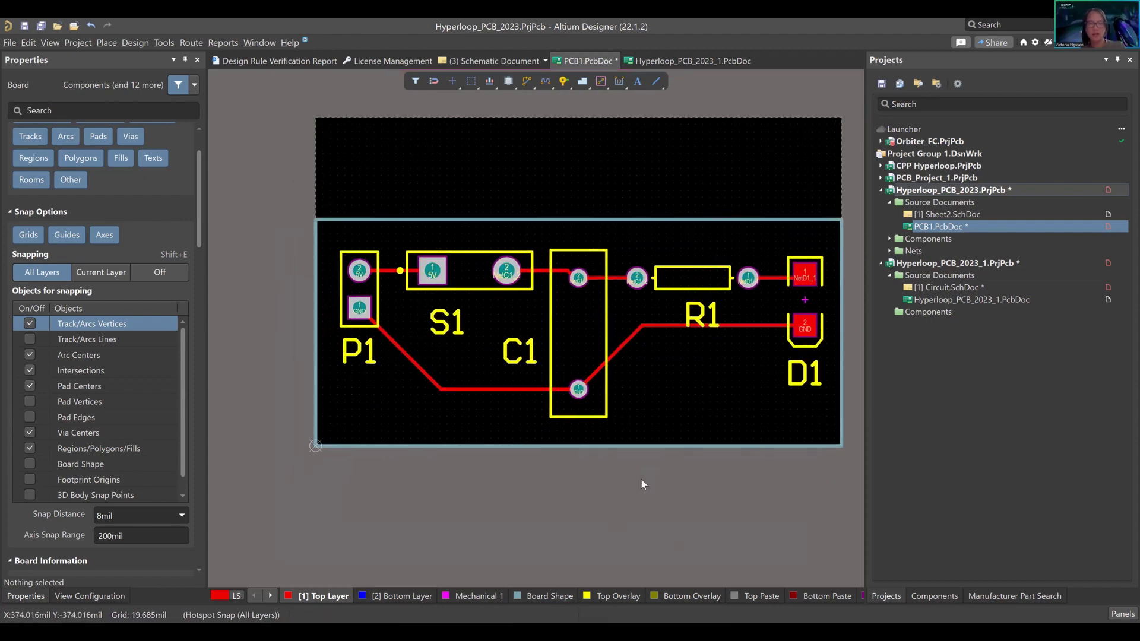
Isolate the Board Shape layer, select the shortened outline, and redefine the board shape from the selected tracks.
left_click(555, 596)
key("s")
key("i")
left_click(266, 206)
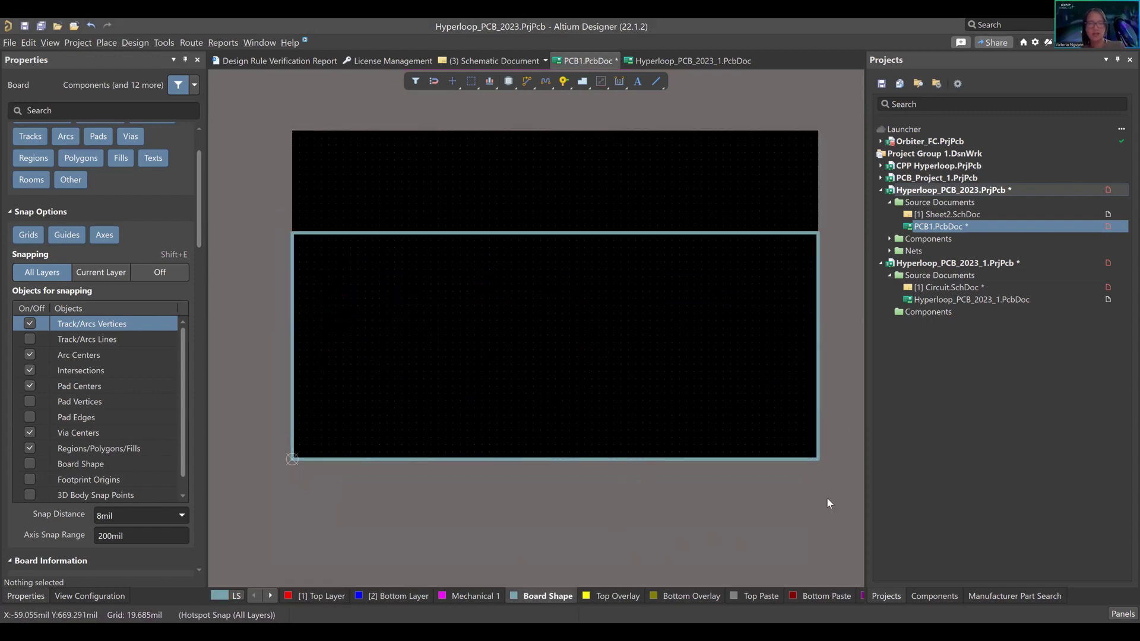
left_click(135, 42)
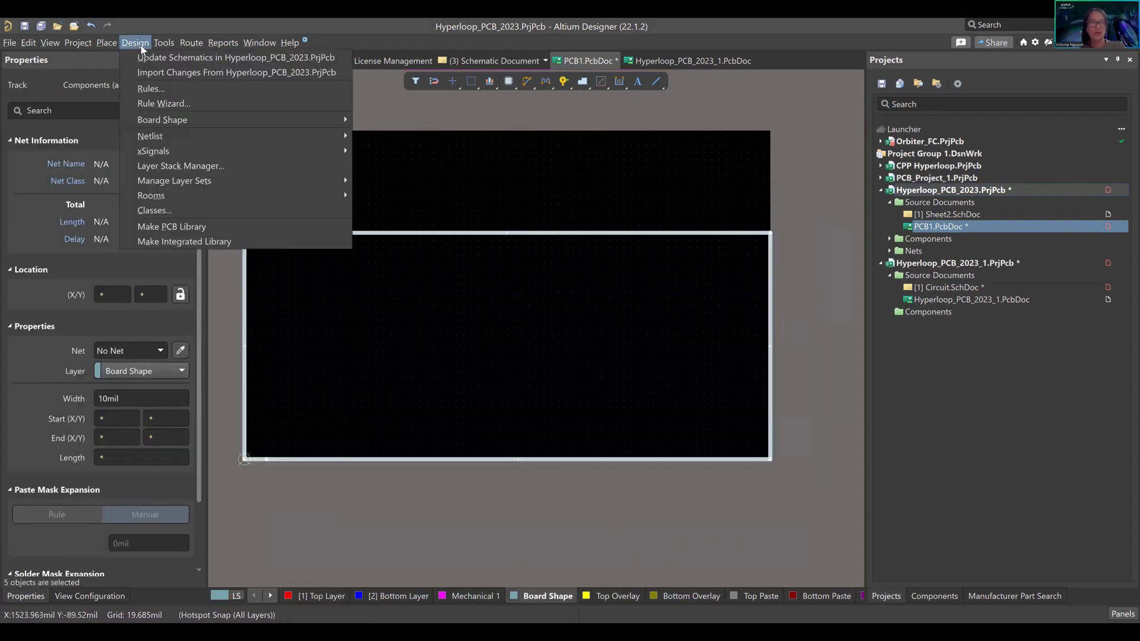
left_click(416, 119)
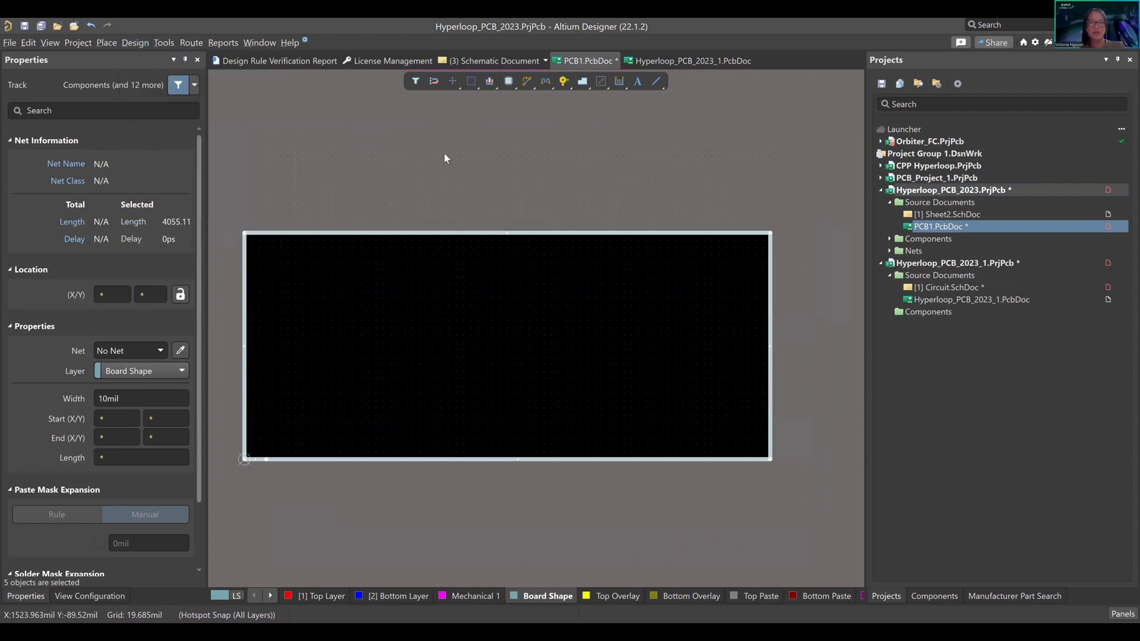
left_click(437, 474)
right_click_drag(438, 458, 579, 398)
scroll(456, 439, "down", 3, "ctrl")
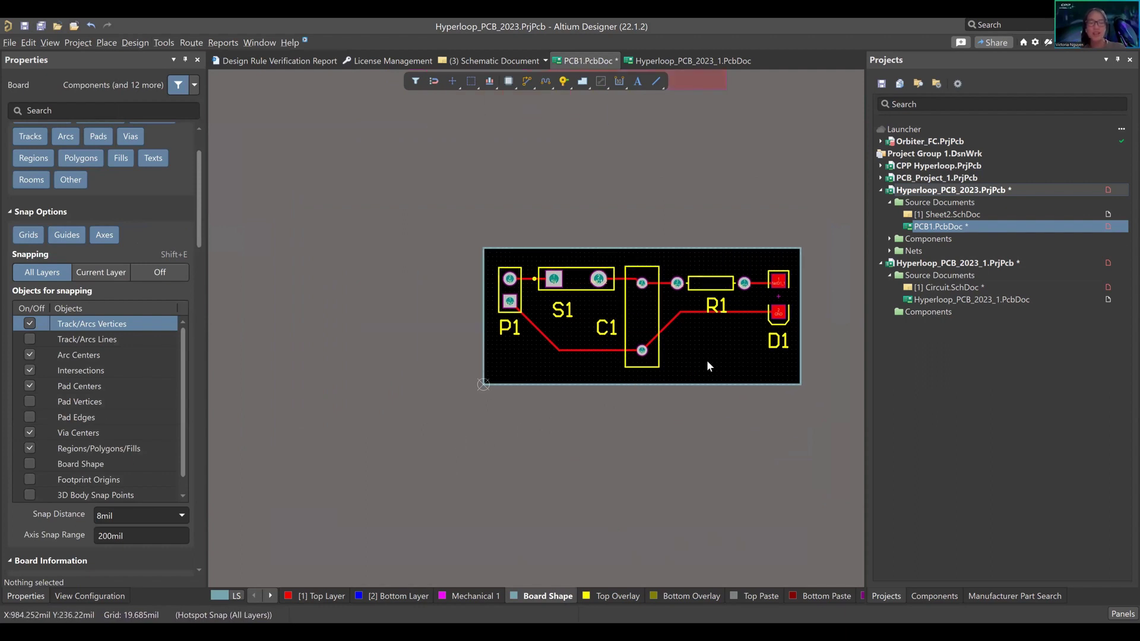